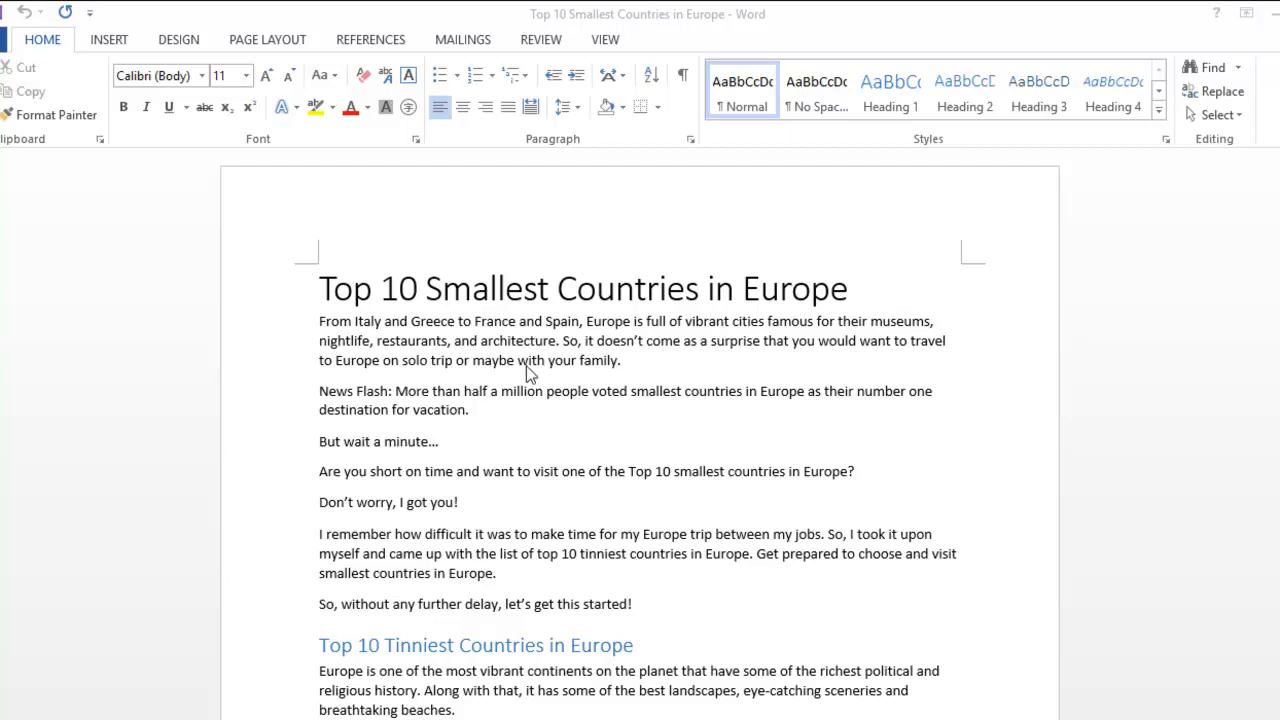
double_click(348, 300)
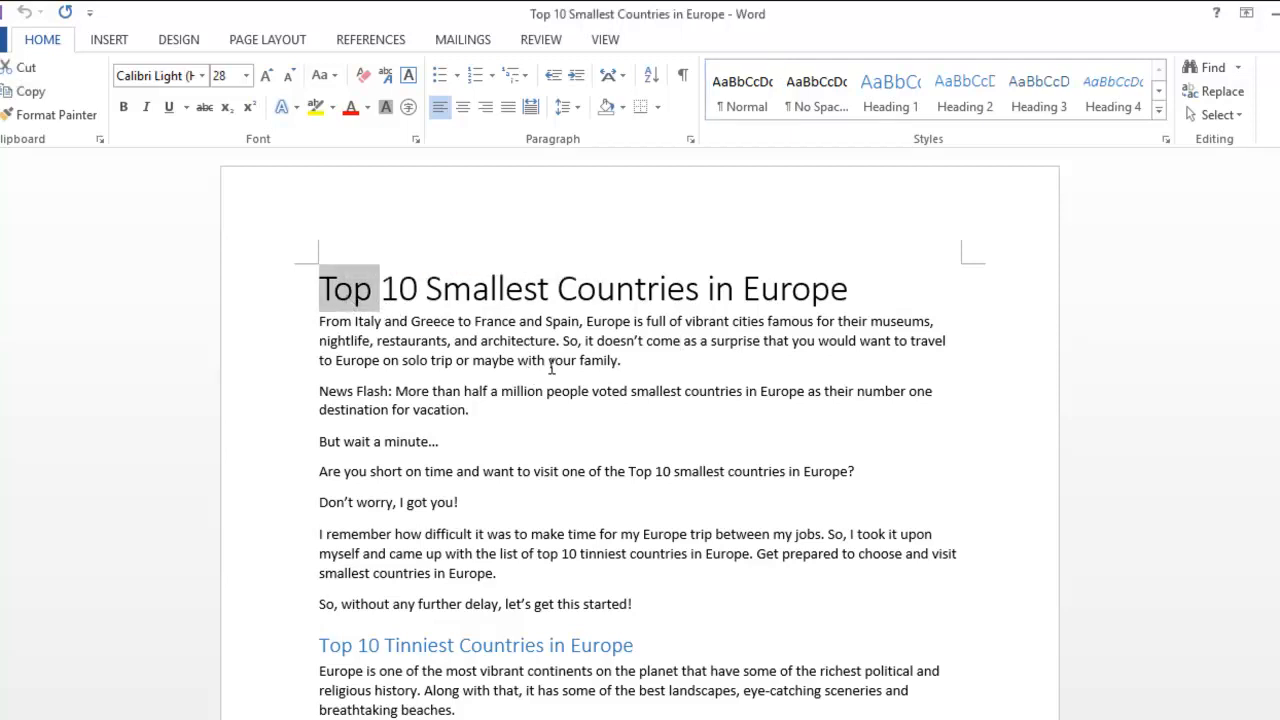
left_click(549, 364)
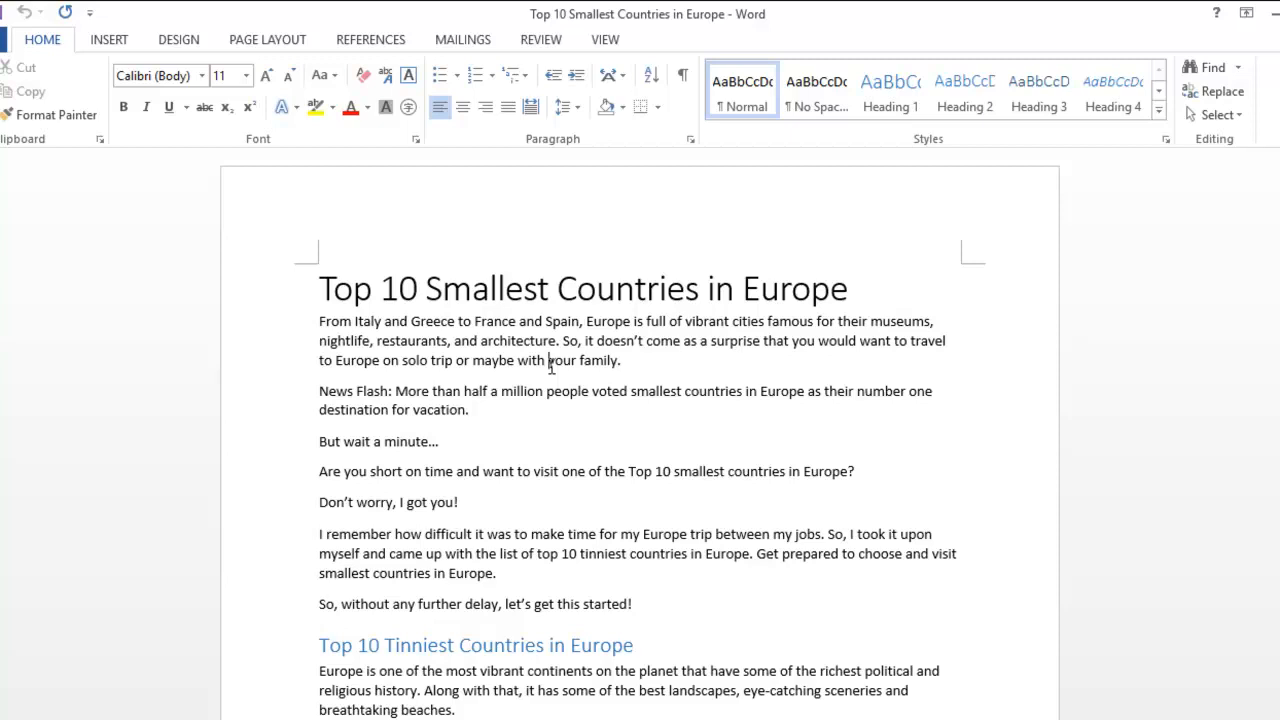
left_click(550, 362)
mouse_move(1279, 200)
left_mouse_down()
mouse_move(1279, 218)
mouse_move(1279, 198)
left_mouse_up()
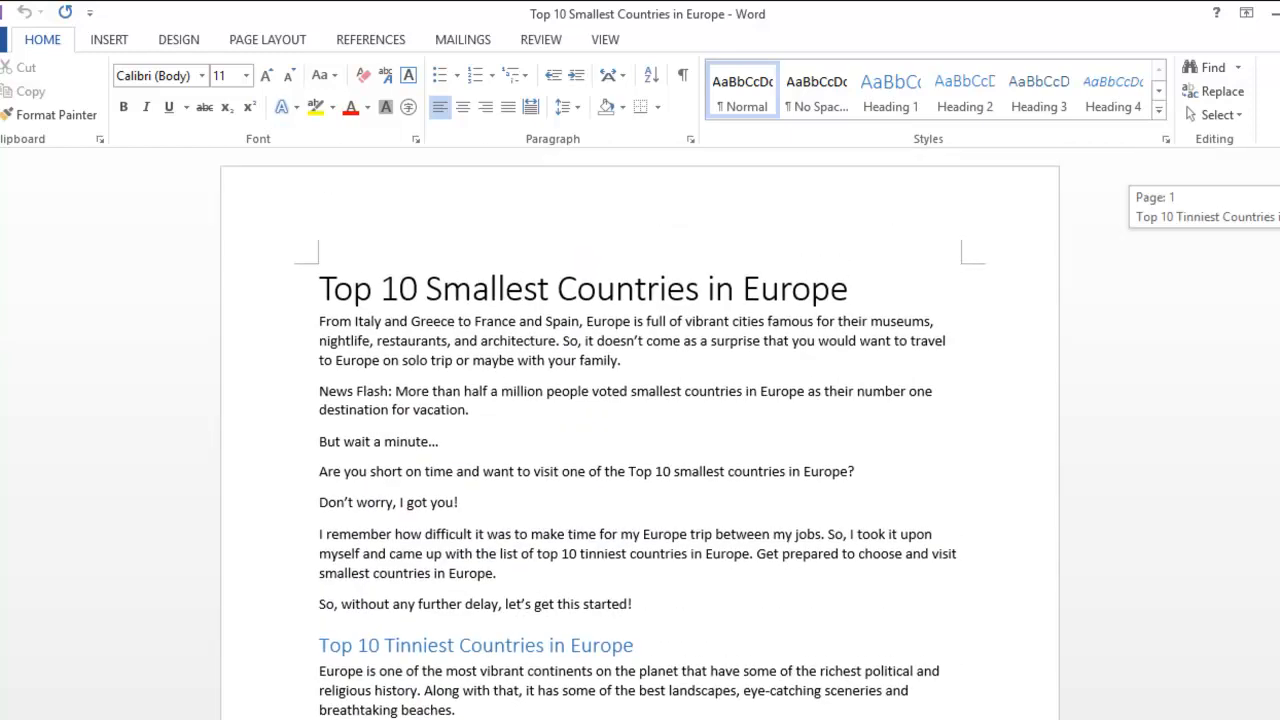
left_click(840, 266)
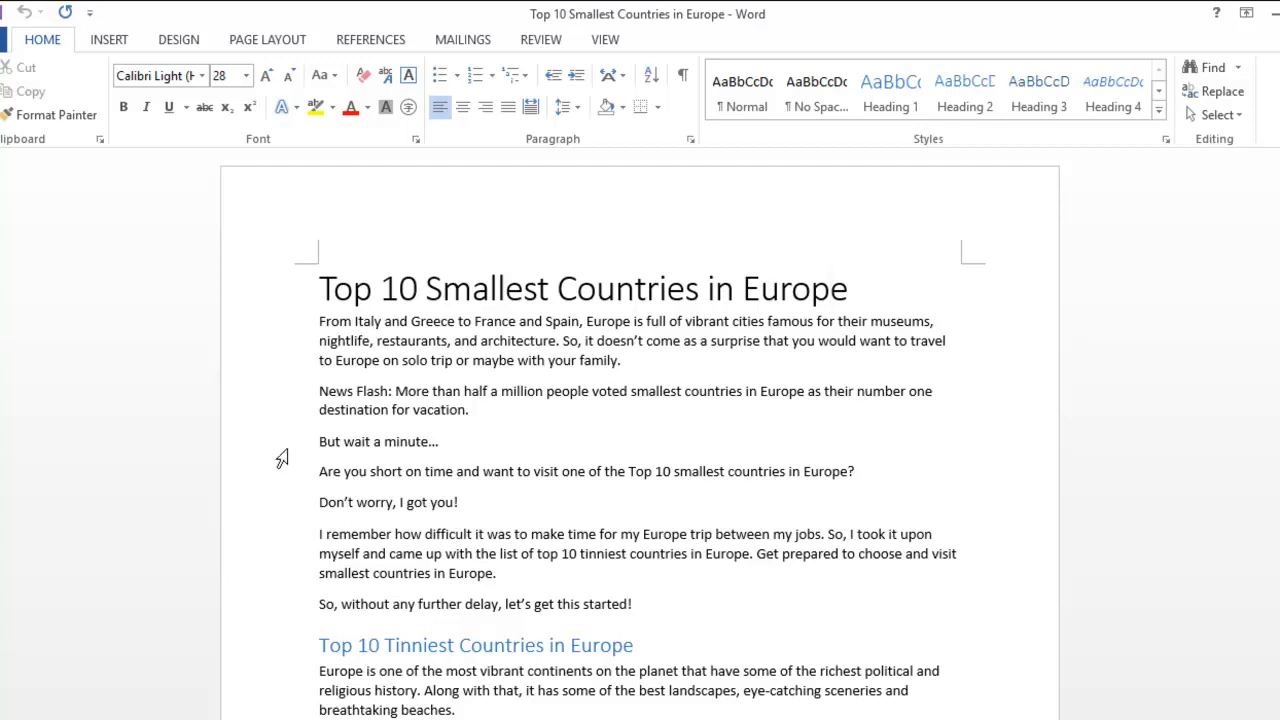
Step: Copy the entire article from the Word document and switch to the WordPress dashboard in the browser
left_click(521, 437)
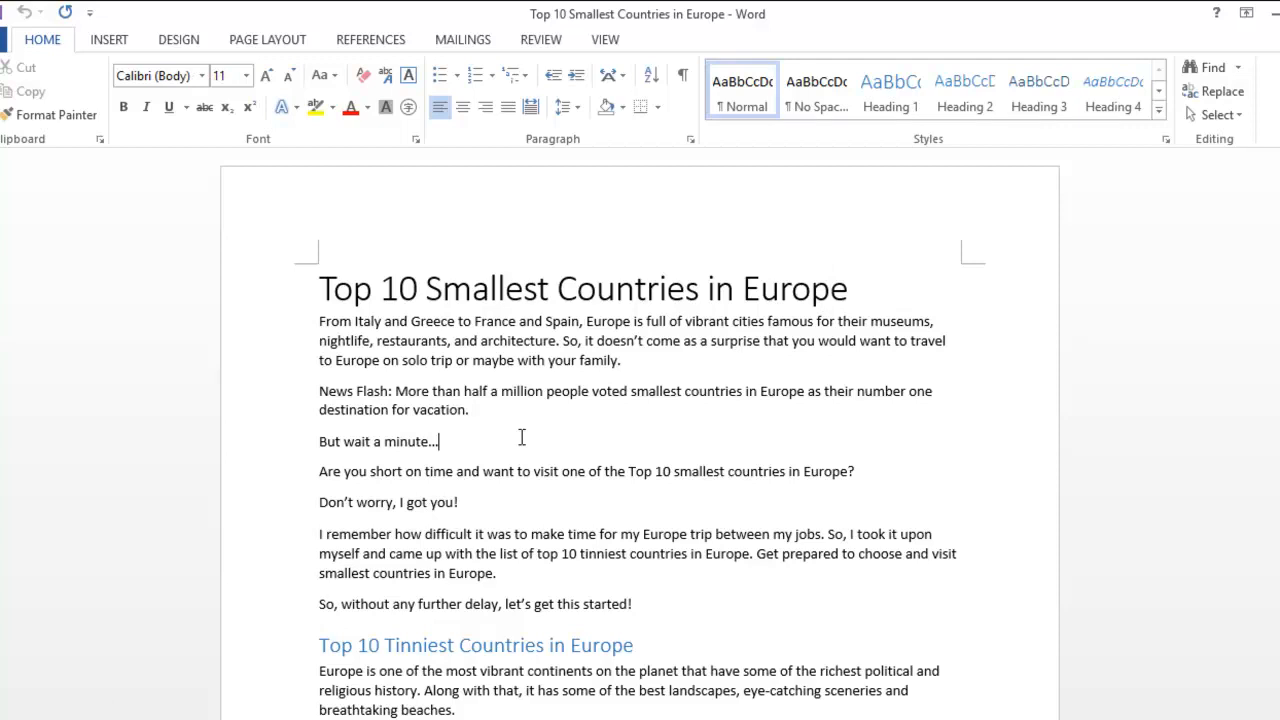
key("ctrl+a")
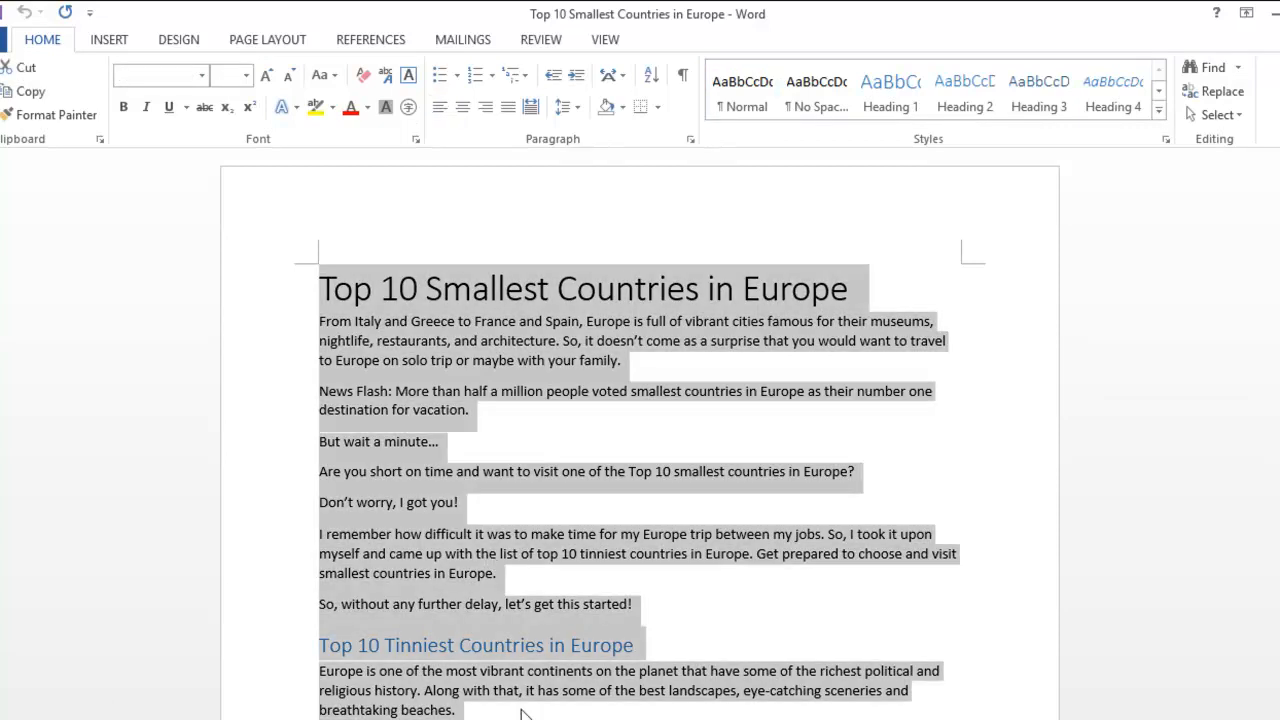
left_click(577, 719)
left_click(510, 698)
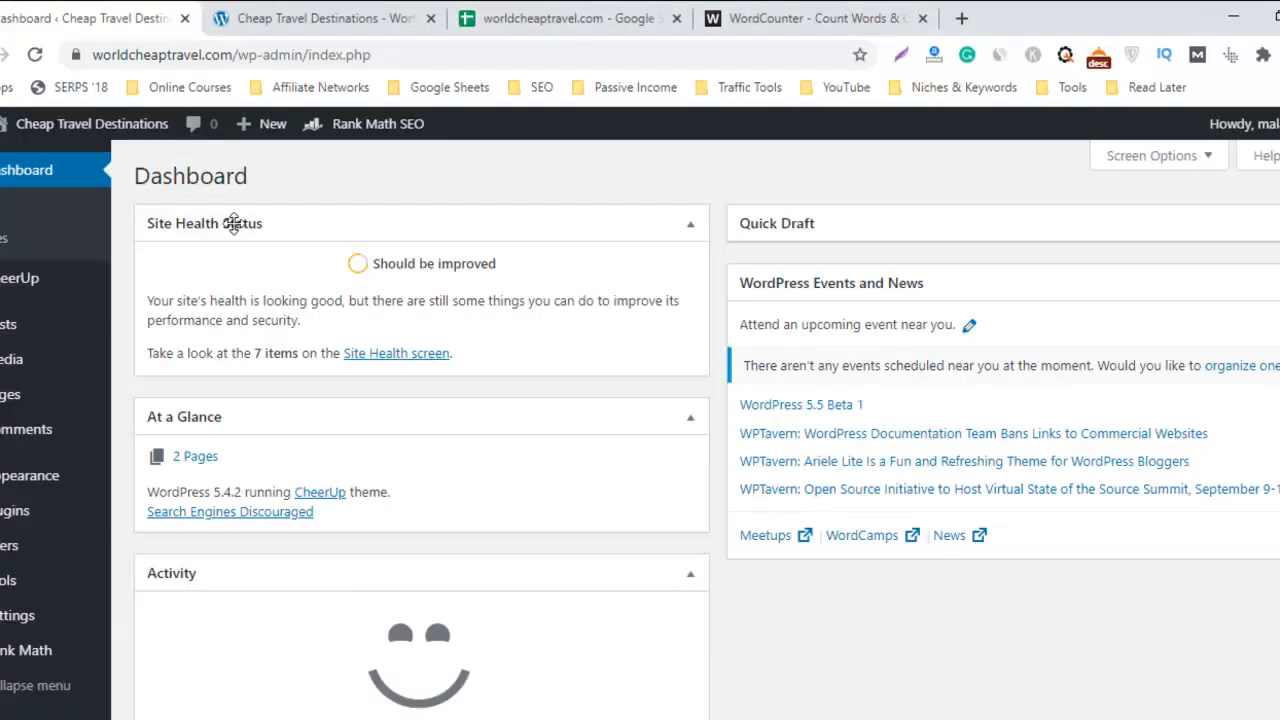
Step: Create a new blog post on the Cheap Travel Destinations site
mouse_move(102, 314)
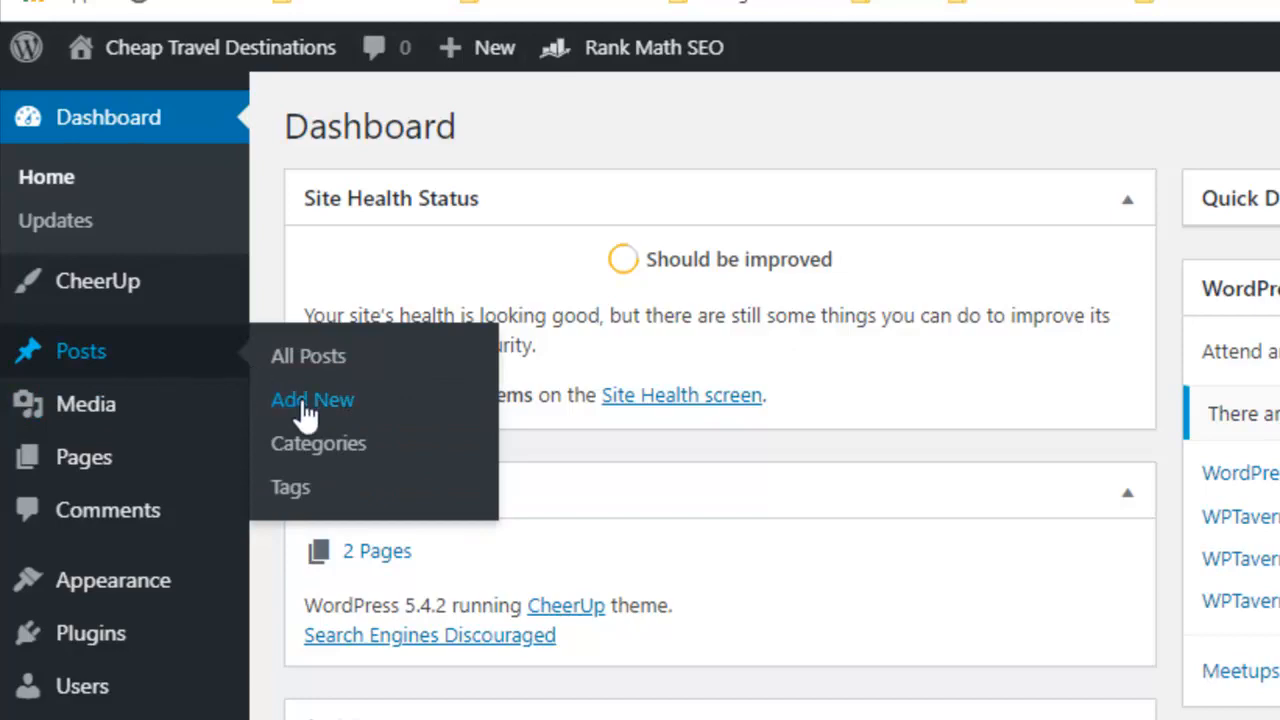
left_click(305, 405)
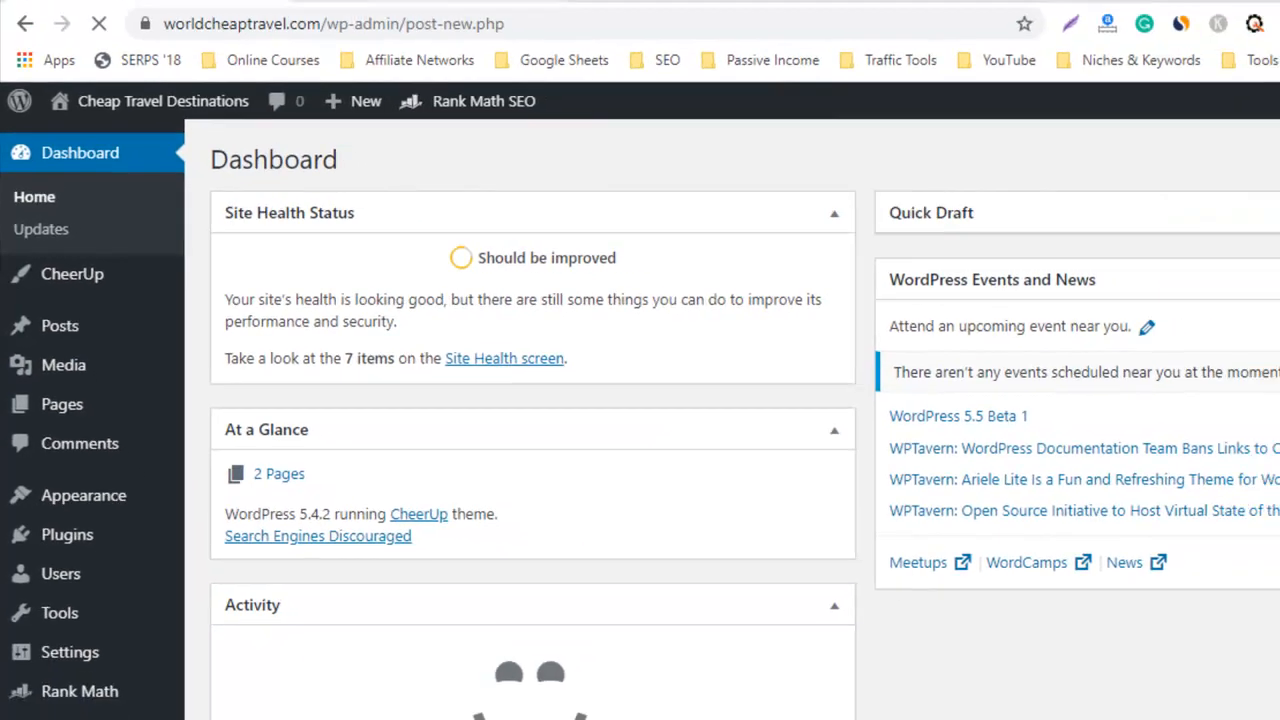
left_click(365, 18)
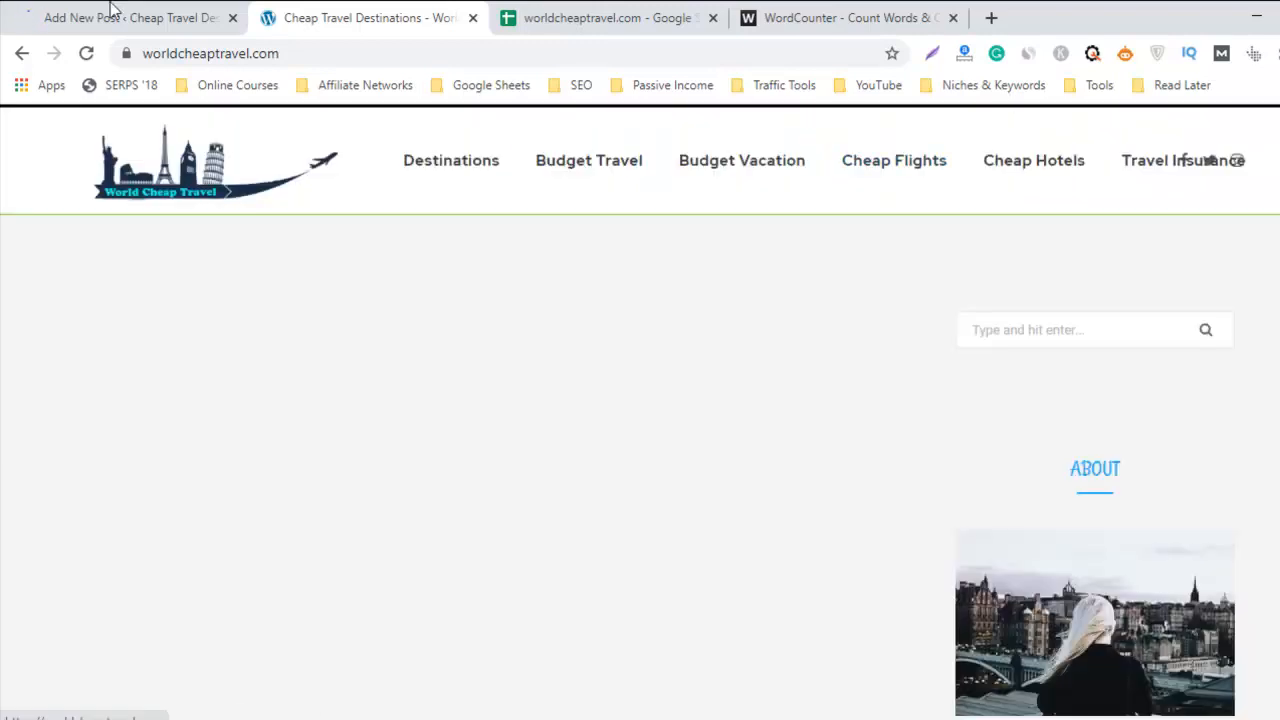
left_click(131, 10)
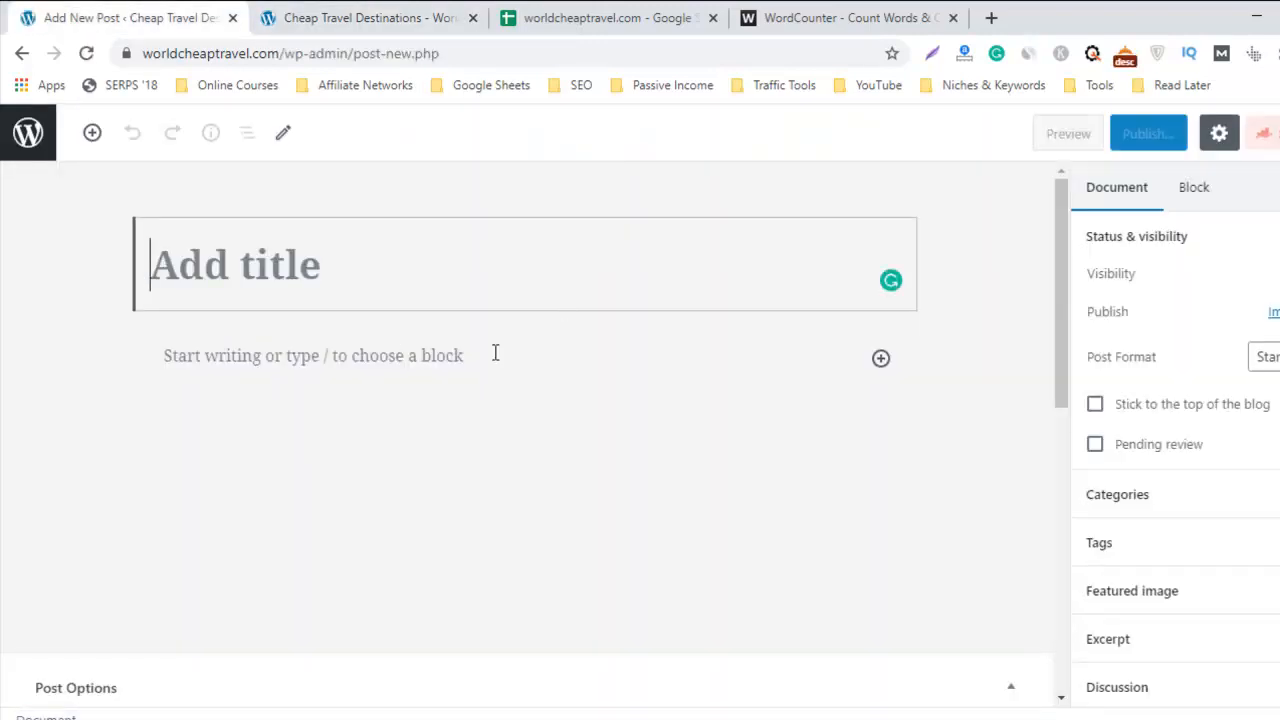
Step: Paste the copied article into the body of the new post
left_click(476, 364)
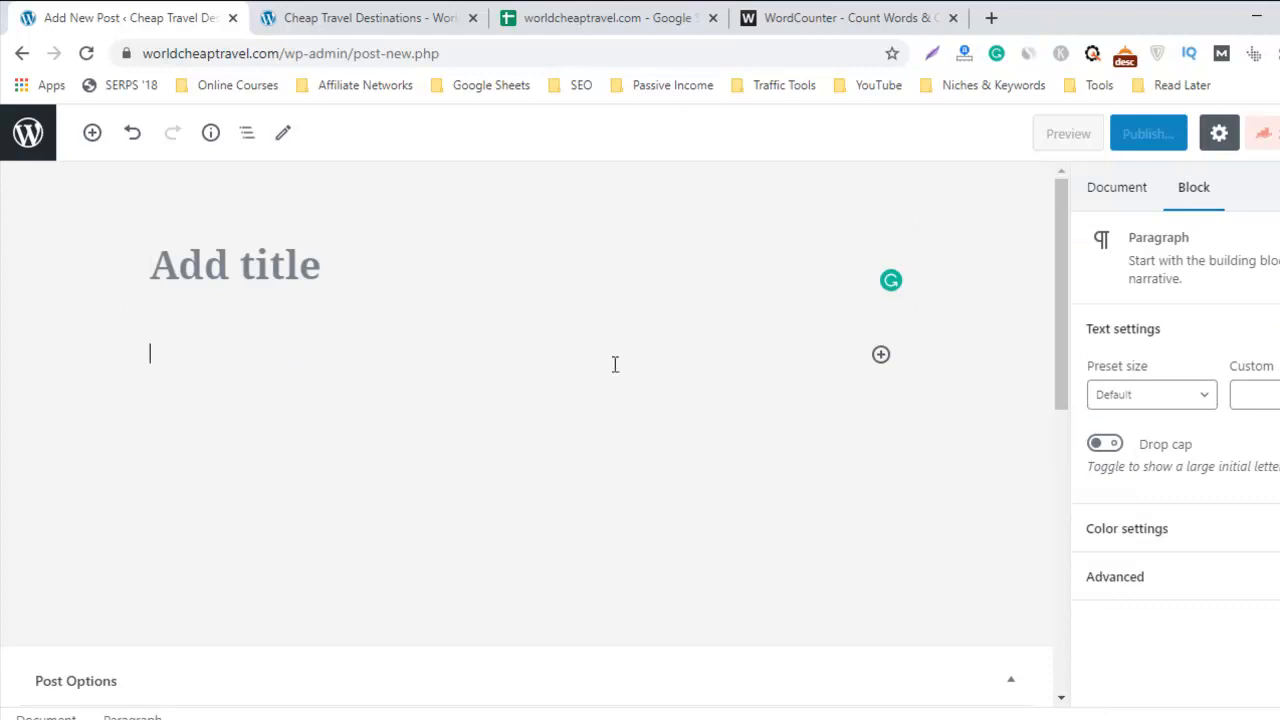
key("ctrl+v")
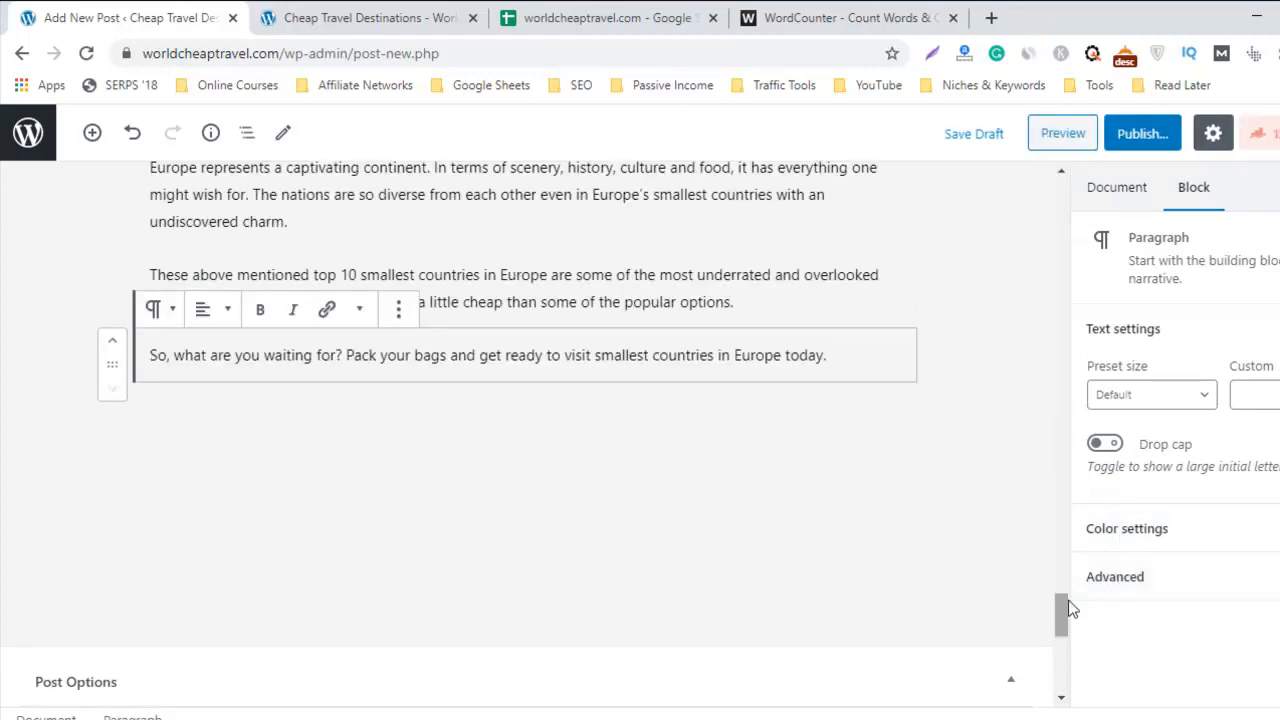
left_click_drag(1064, 598, 1051, 165)
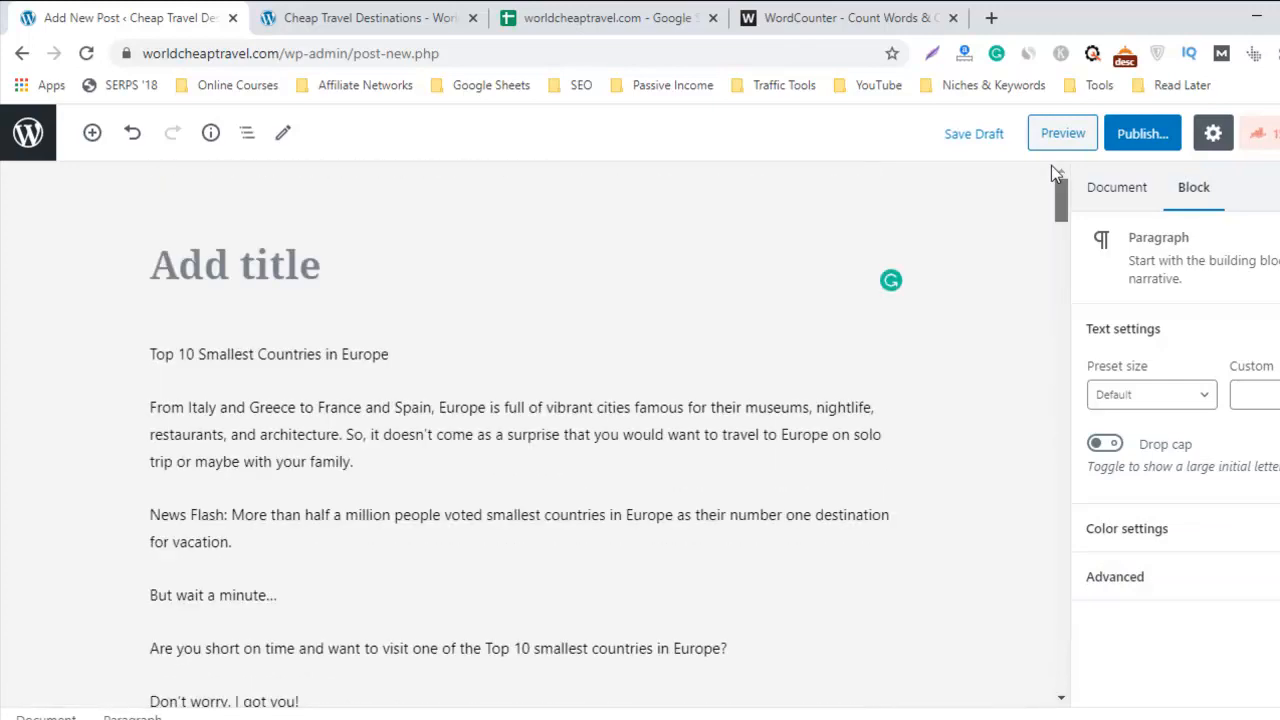
Step: Move the line "Top 10 Smallest Countries in Europe" from the start of the body into the post title
left_click(380, 349)
triple_click(358, 352)
key("ctrl+c")
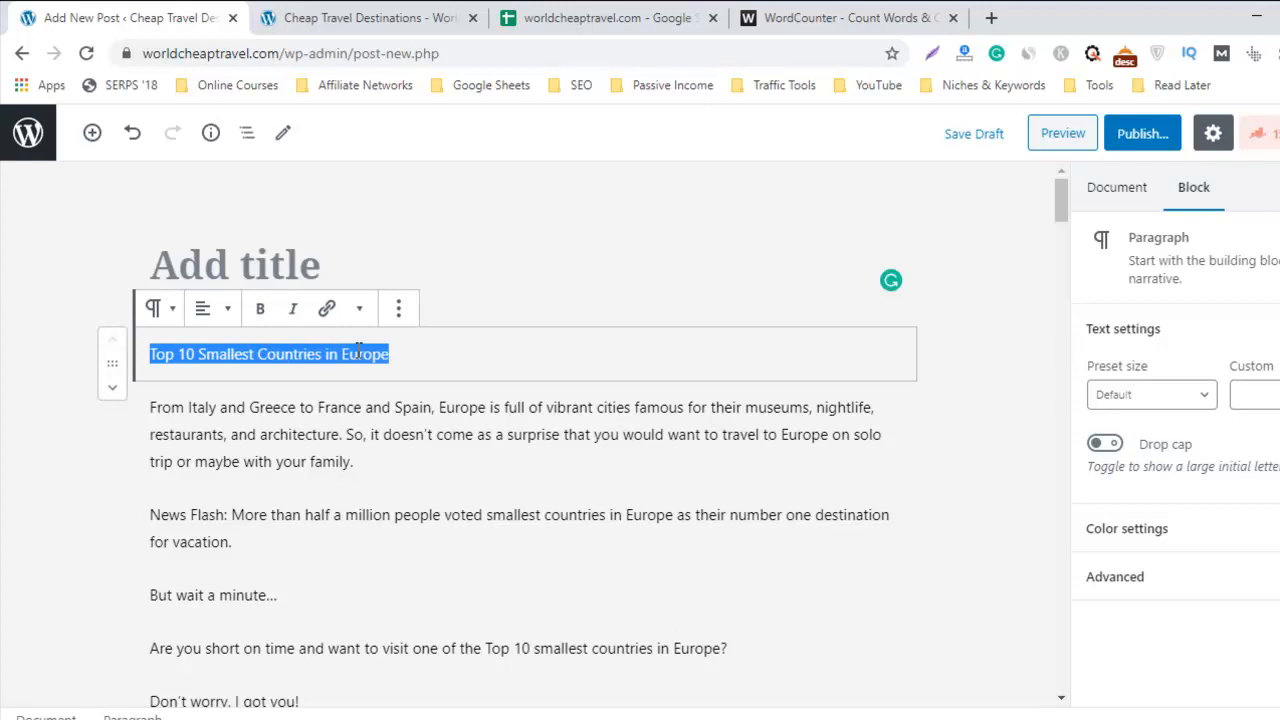
key("BackSpace")
key("BackSpace")
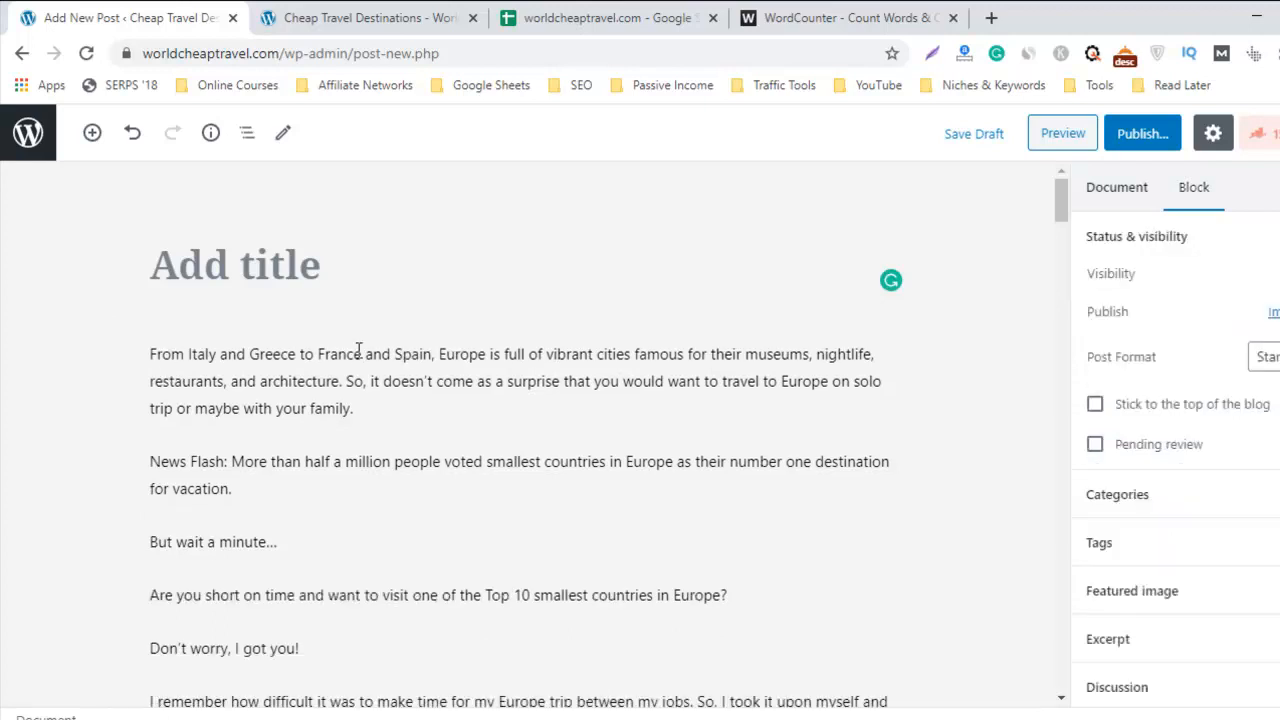
left_click(389, 281)
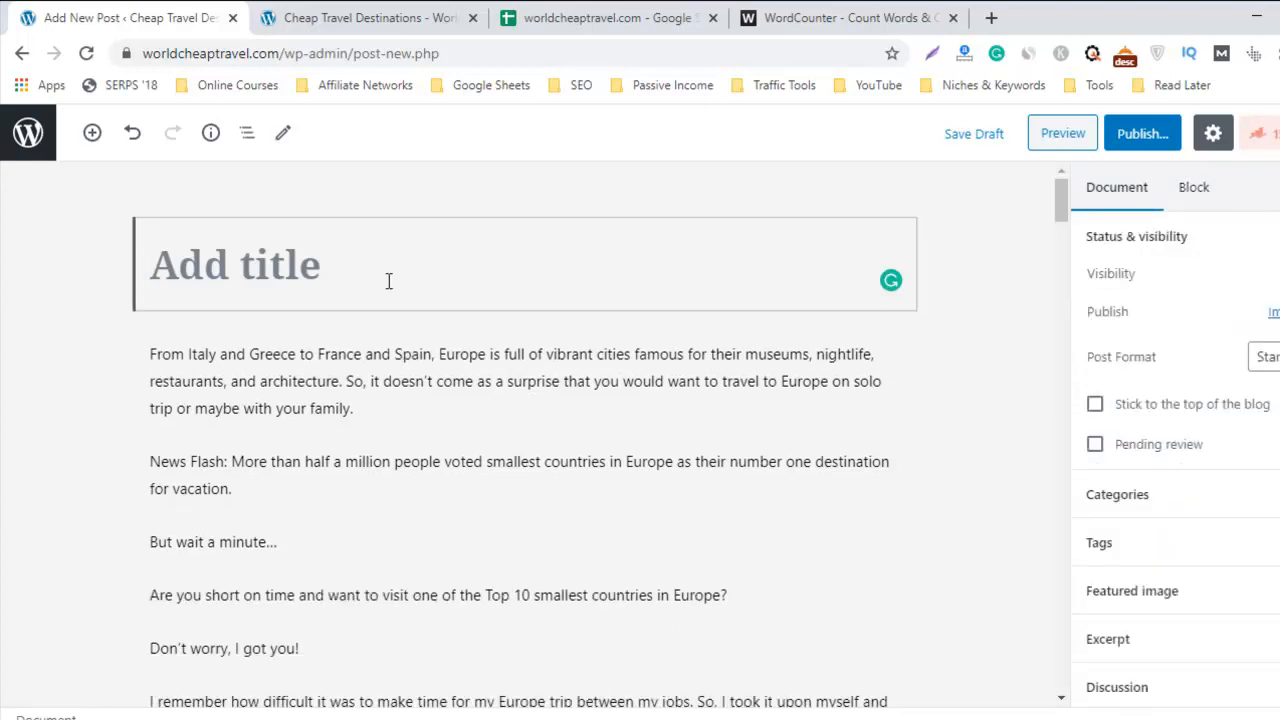
key("ctrl+v")
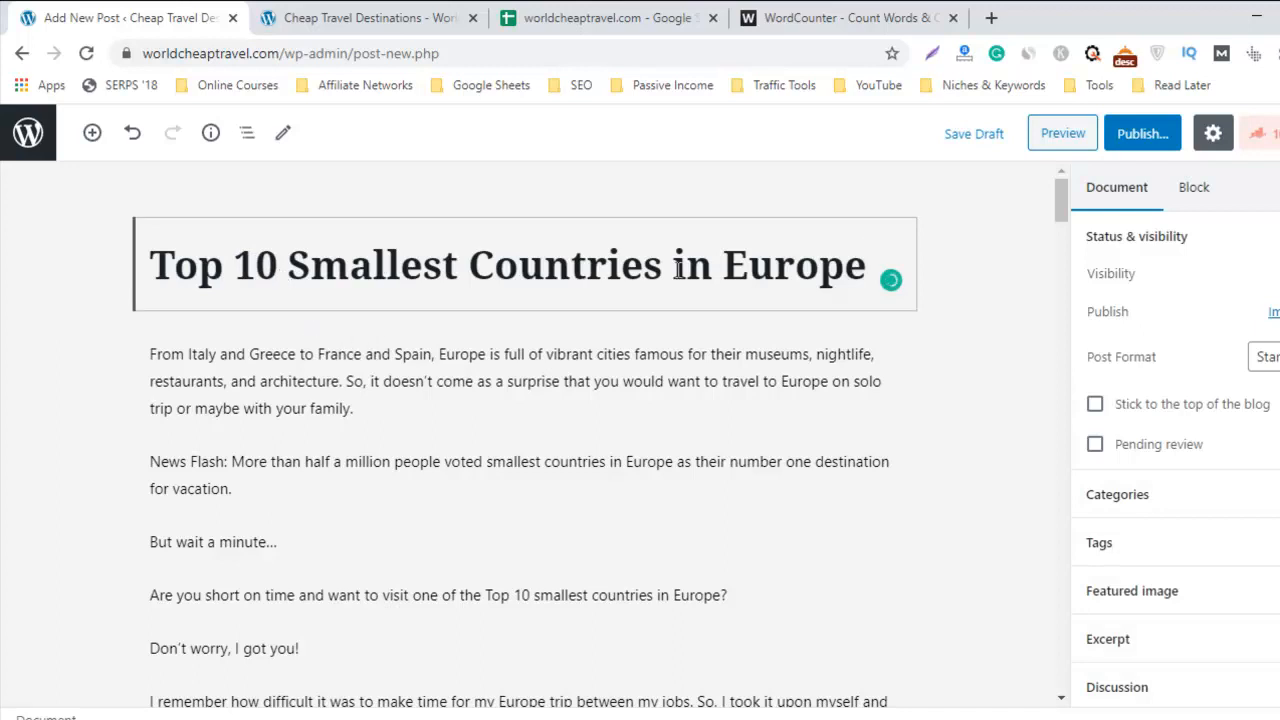
Step: Examine the Grammarly suggestions in the first two paragraphs, including the one for "their"
left_click(563, 344)
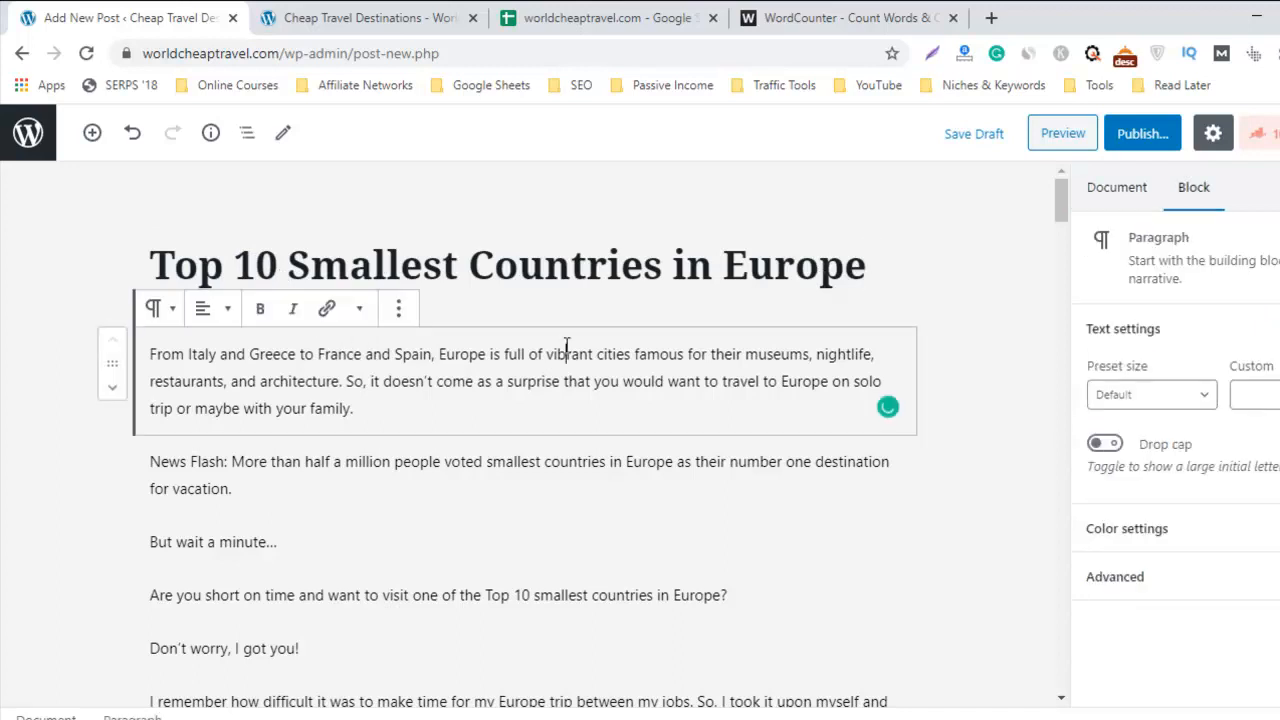
left_click(575, 472)
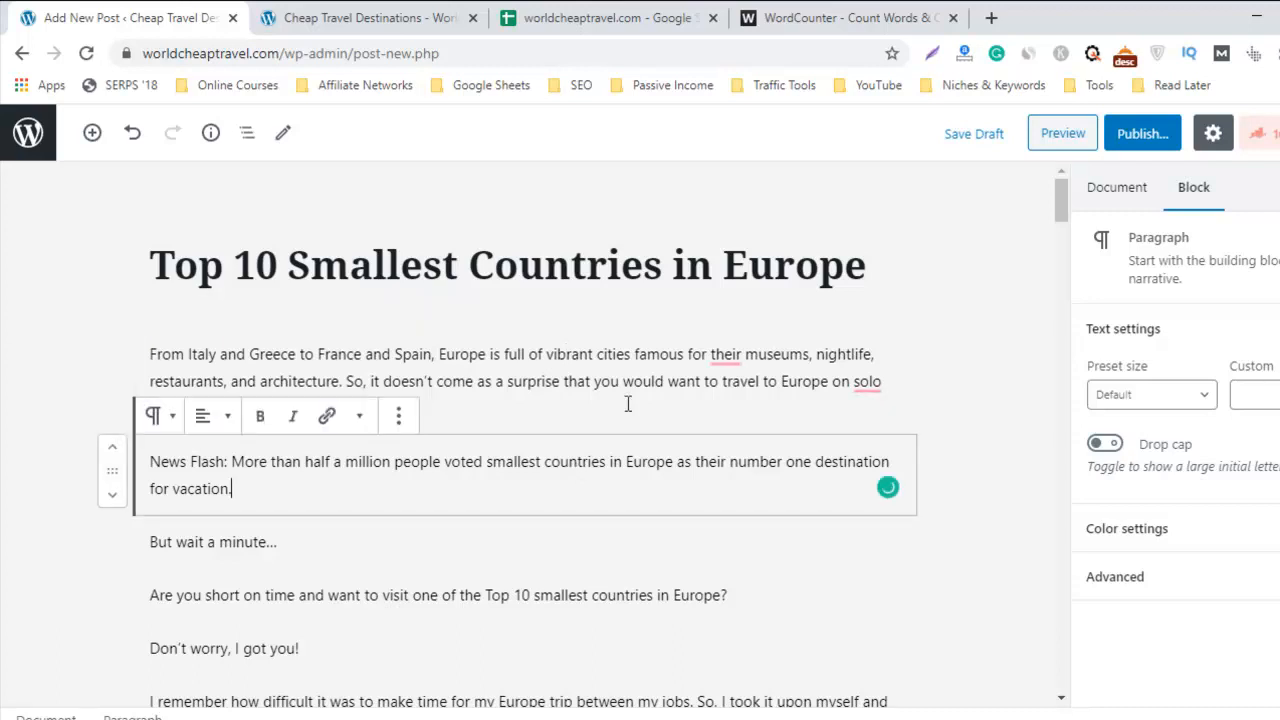
mouse_move(725, 355)
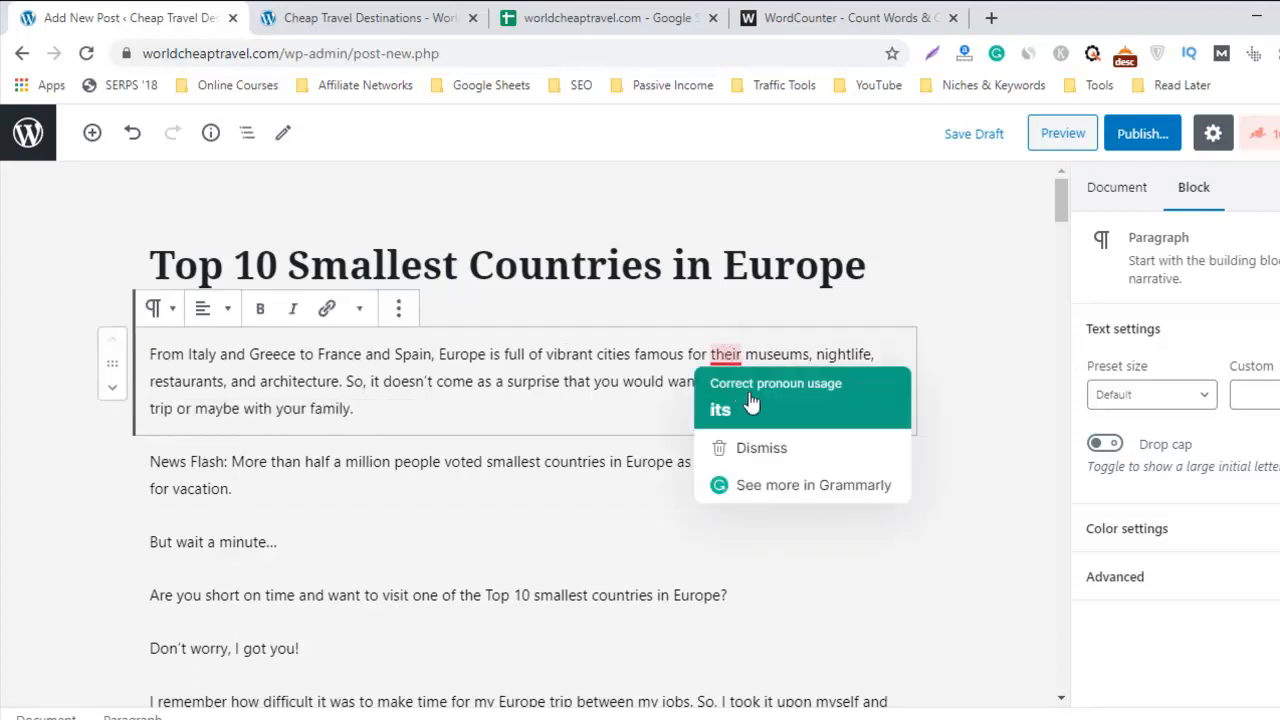
left_click(520, 437)
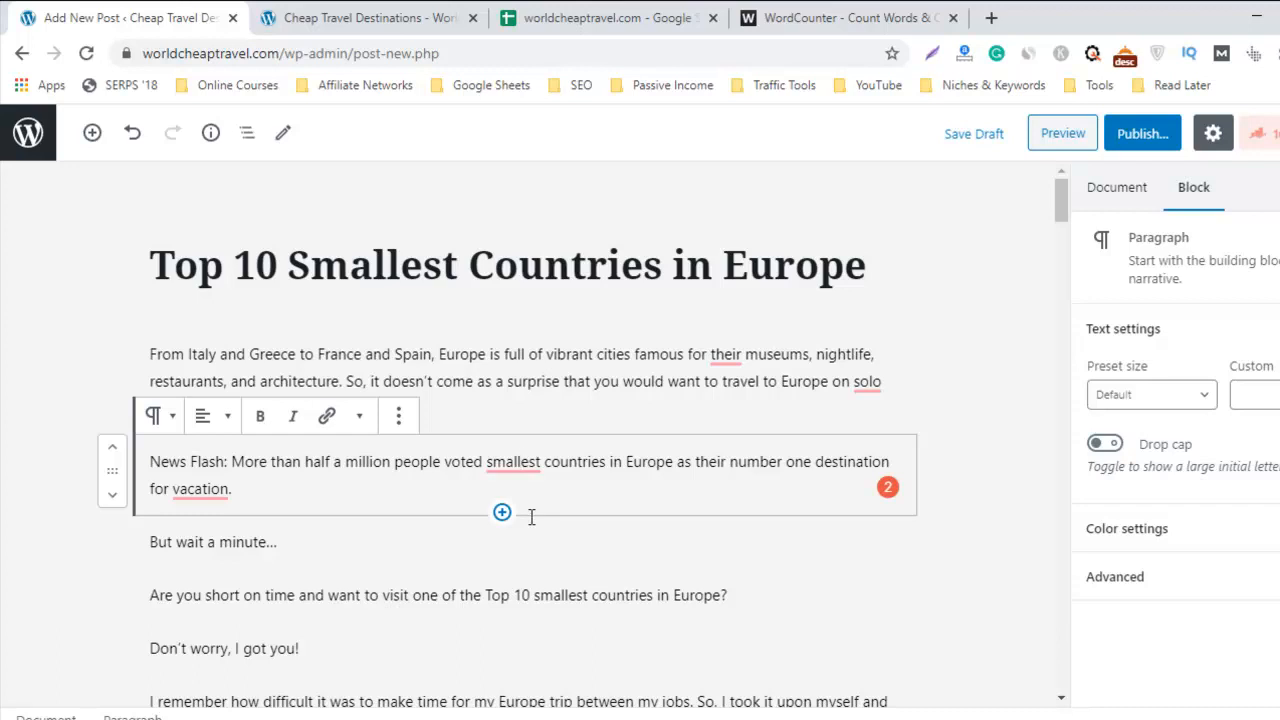
left_click(490, 380)
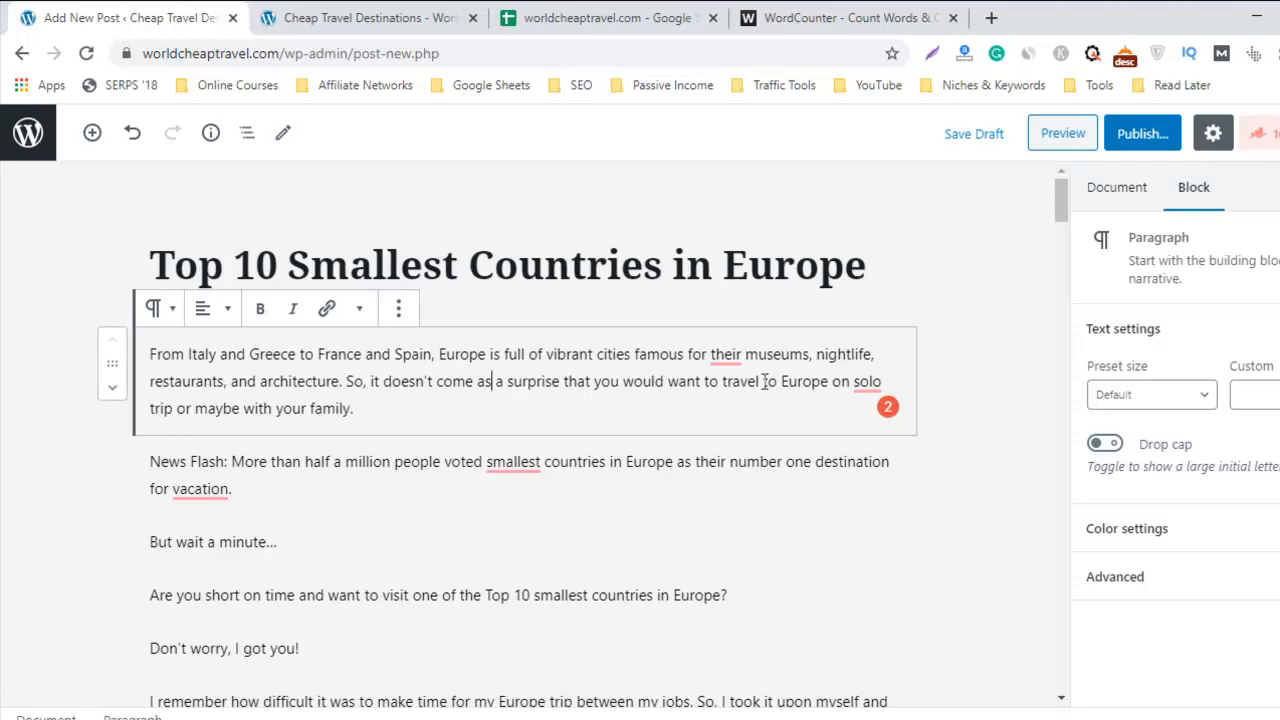
mouse_move(731, 354)
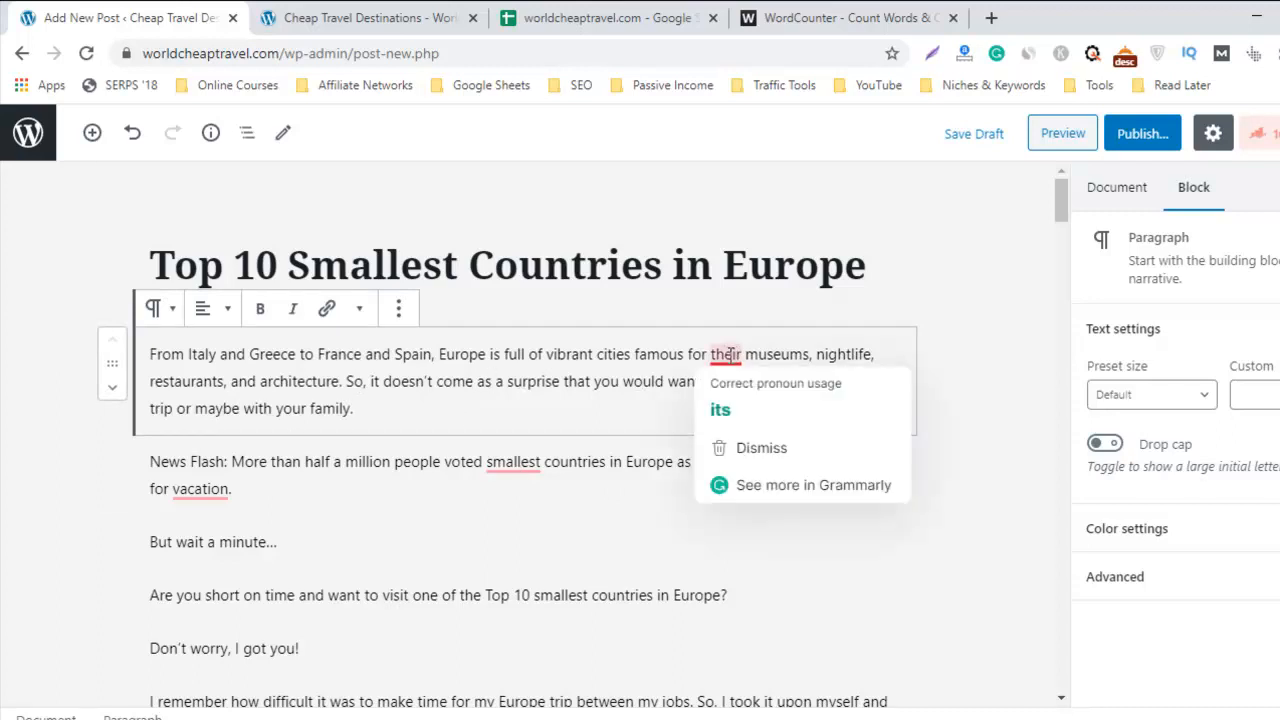
left_click(670, 380)
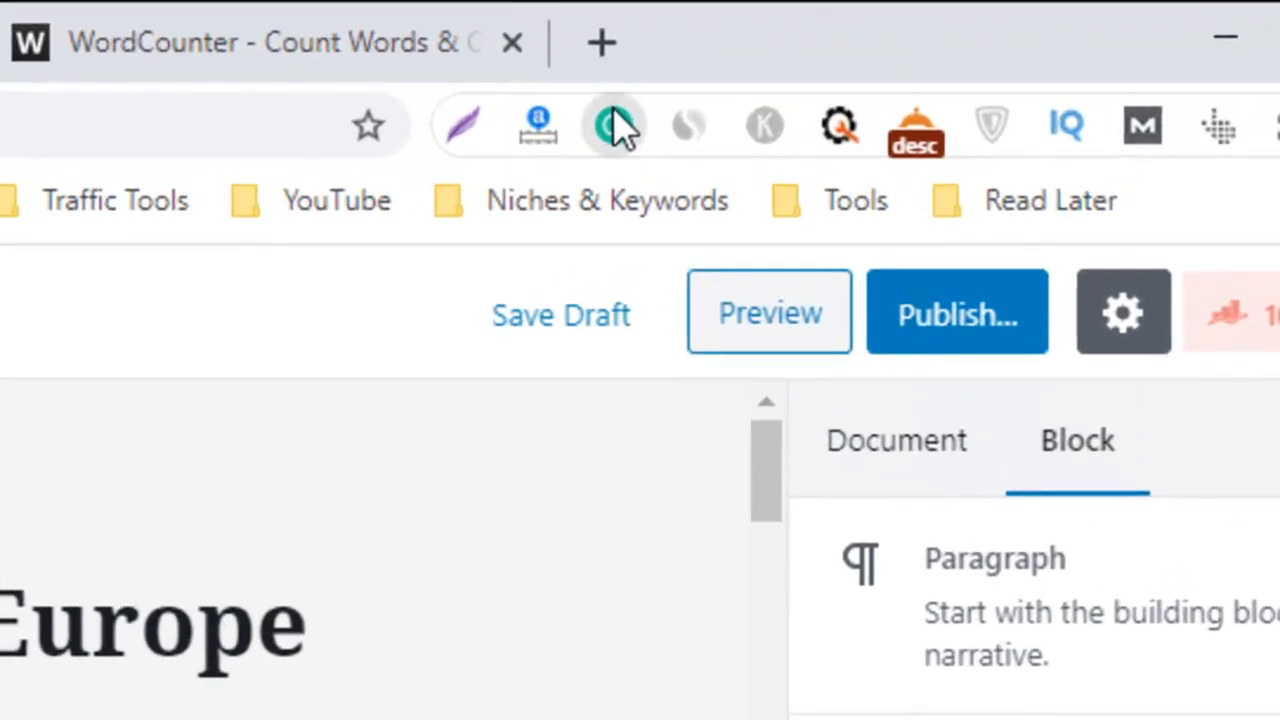
Step: Check the Grammarly extension's settings for this site and return to the underlined words in the opening paragraph
left_click(615, 128)
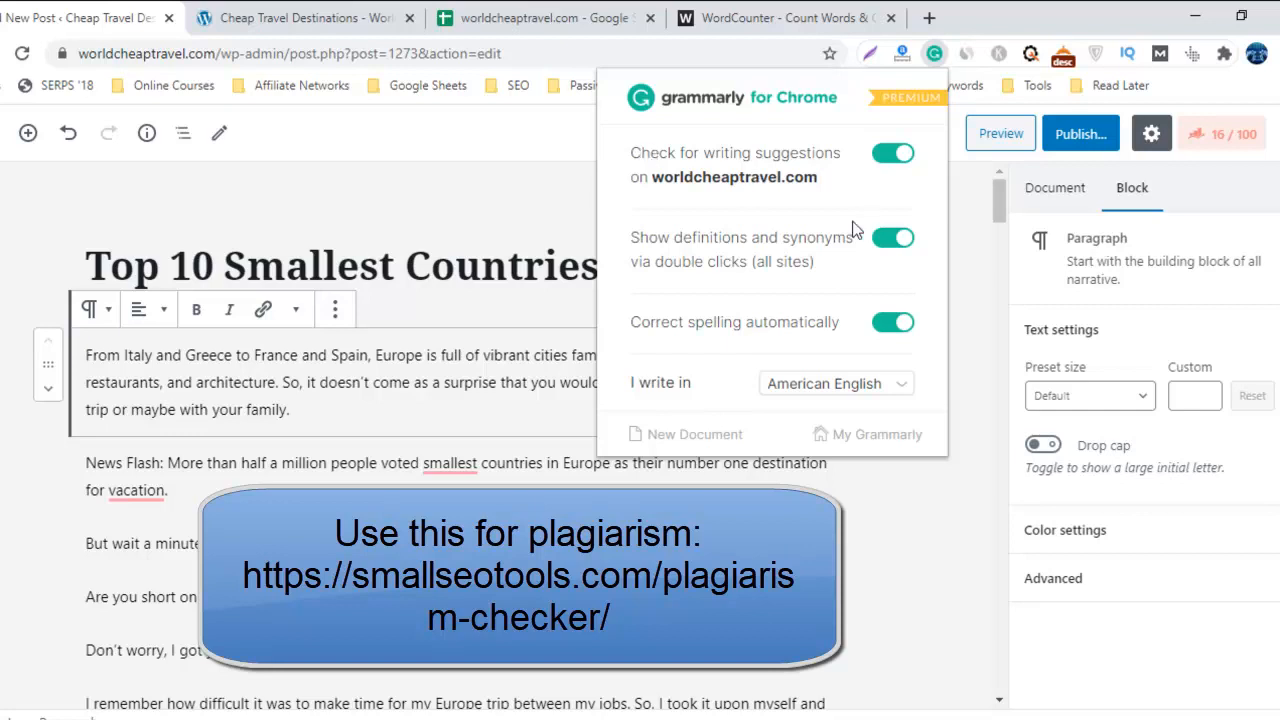
left_click(552, 152)
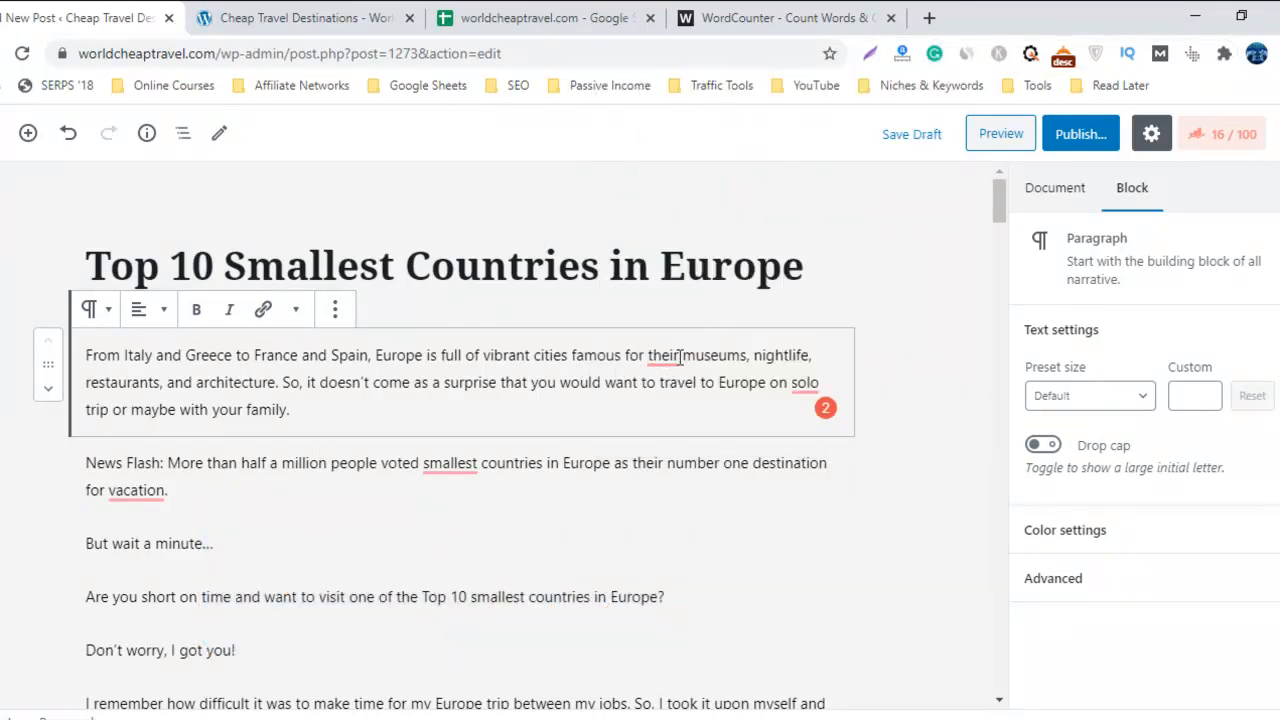
mouse_move(676, 357)
left_click(440, 335)
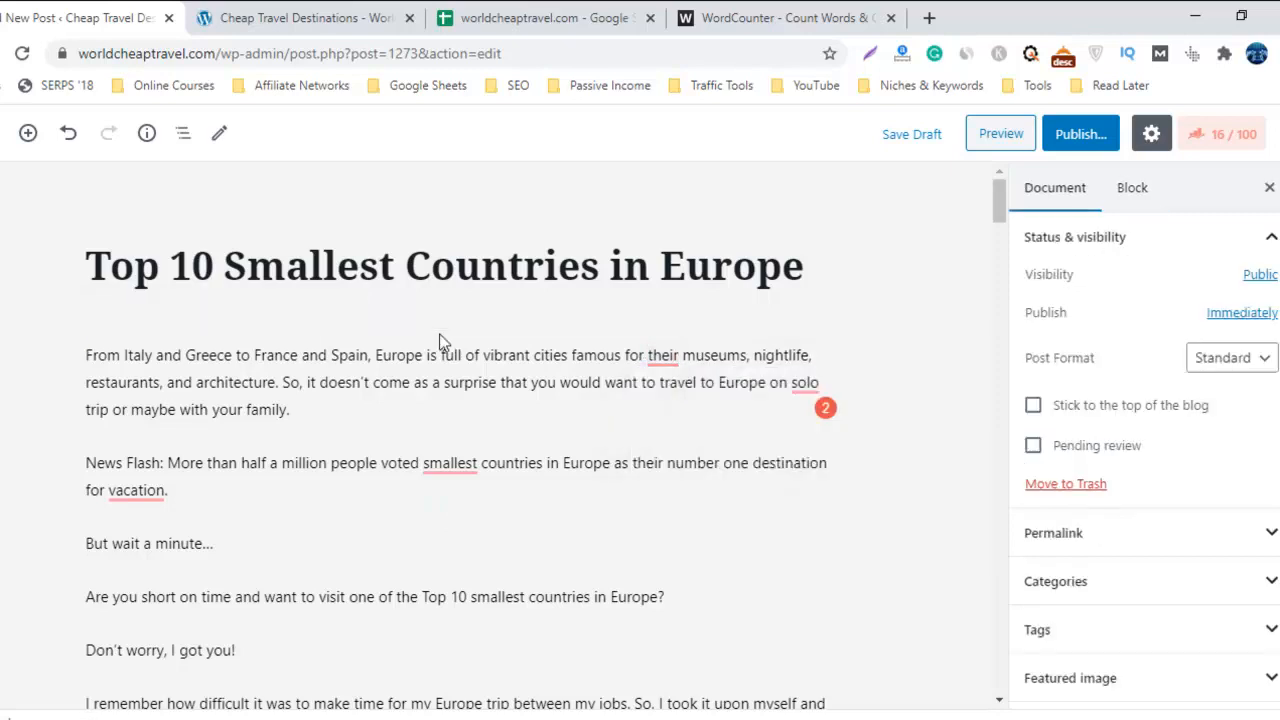
left_click(546, 364)
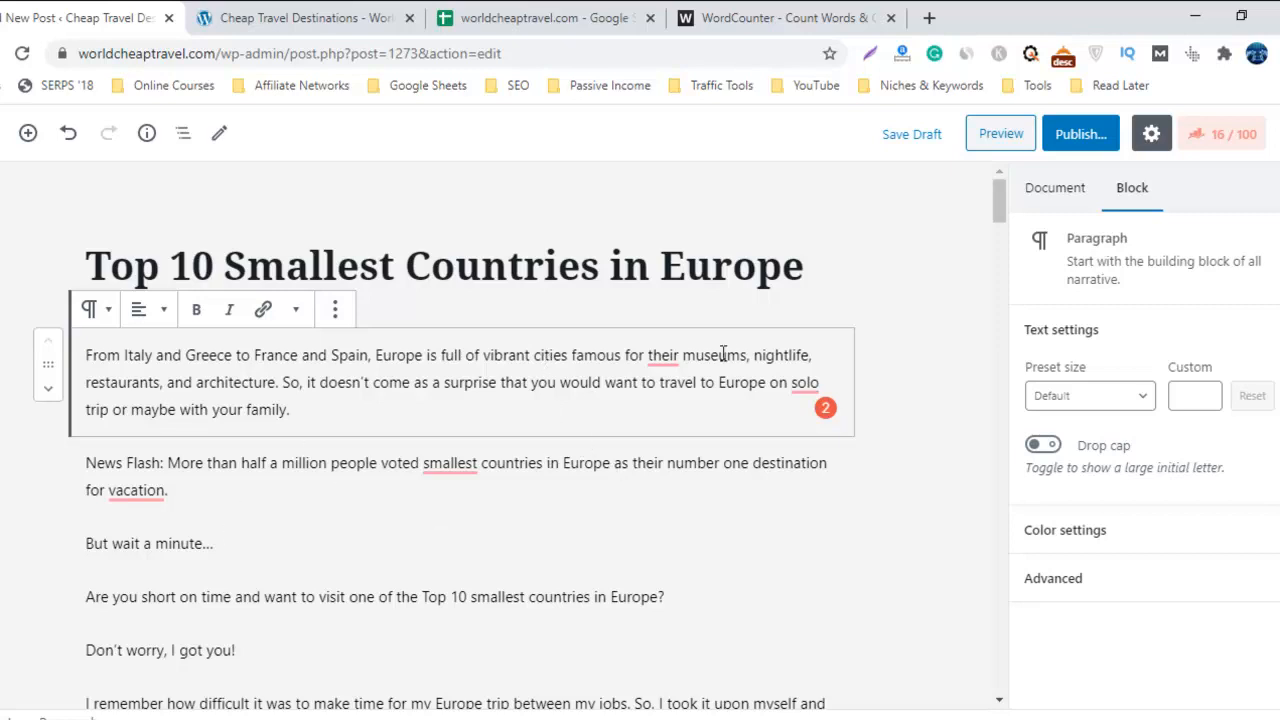
mouse_move(672, 355)
mouse_move(999, 203)
left_mouse_down()
mouse_move(1003, 227)
mouse_move(1002, 192)
left_mouse_up()
left_click(630, 268)
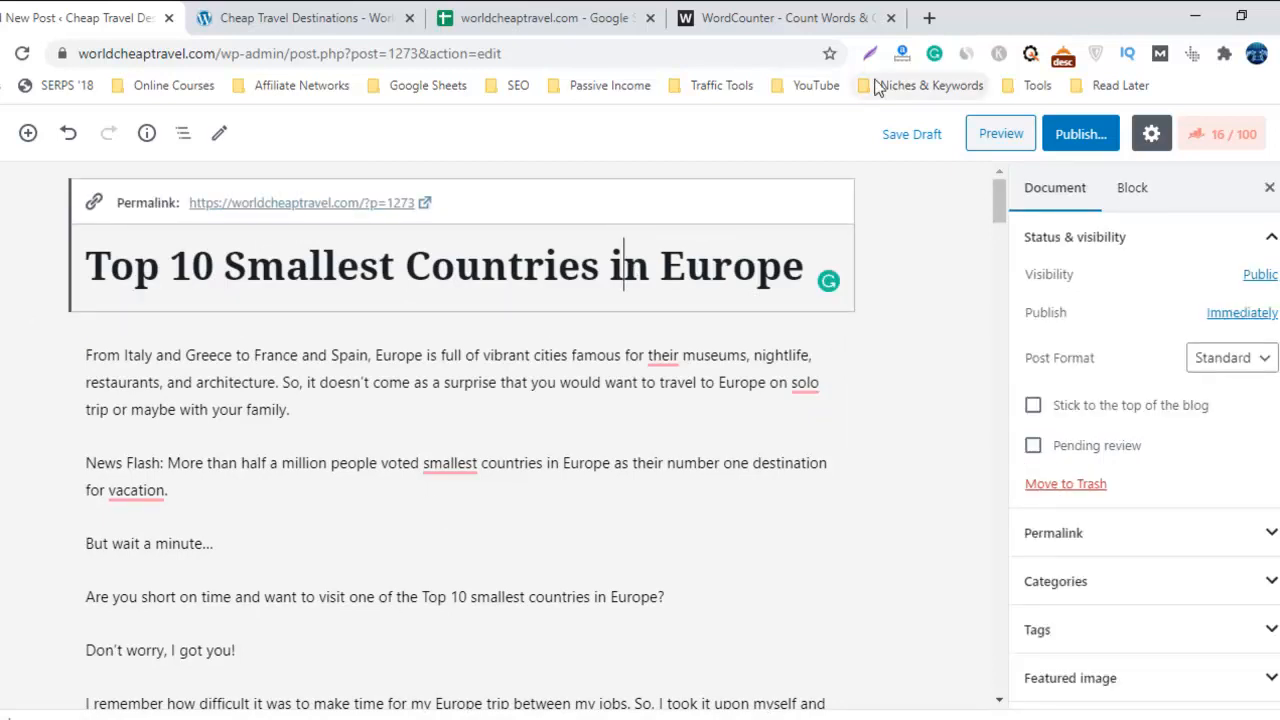
Step: Open the "Copy of What is SEO?" presentation in a new tab and read the content optimization tips for better SEO results
left_click(937, 22)
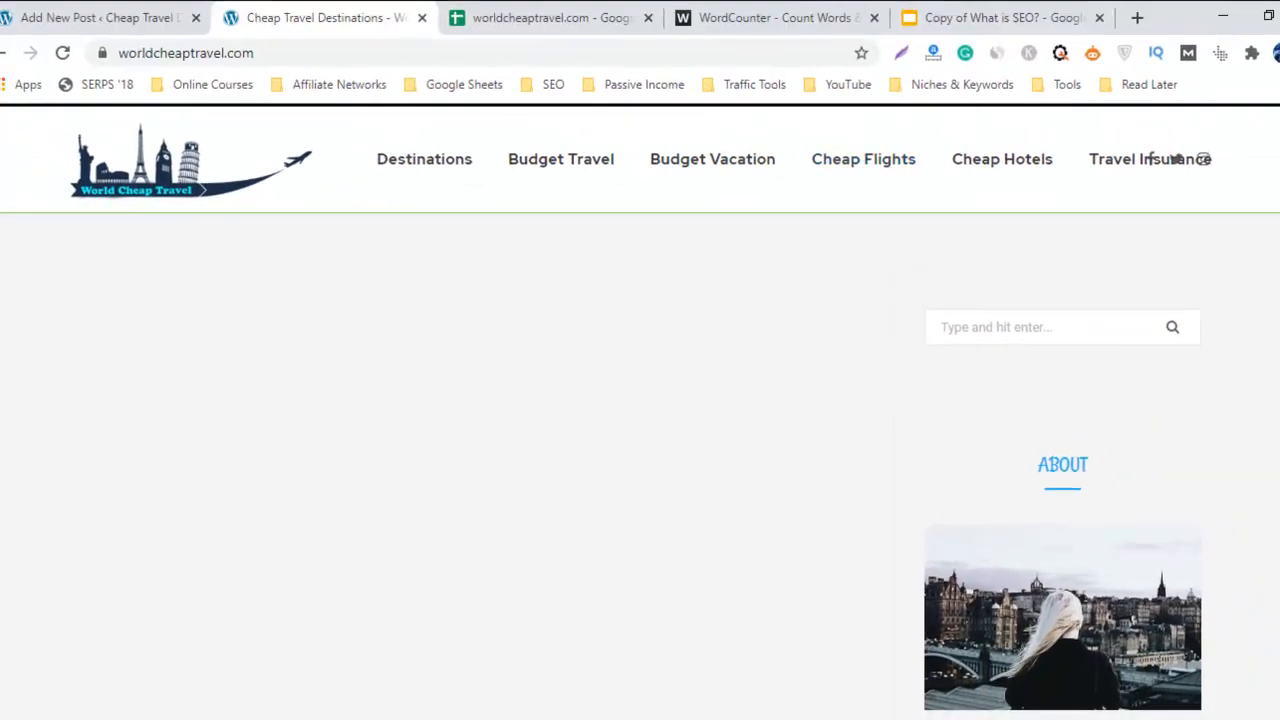
scroll(640, 410, "down", 5)
scroll(655, 285, "up", 5)
left_click(1035, 14)
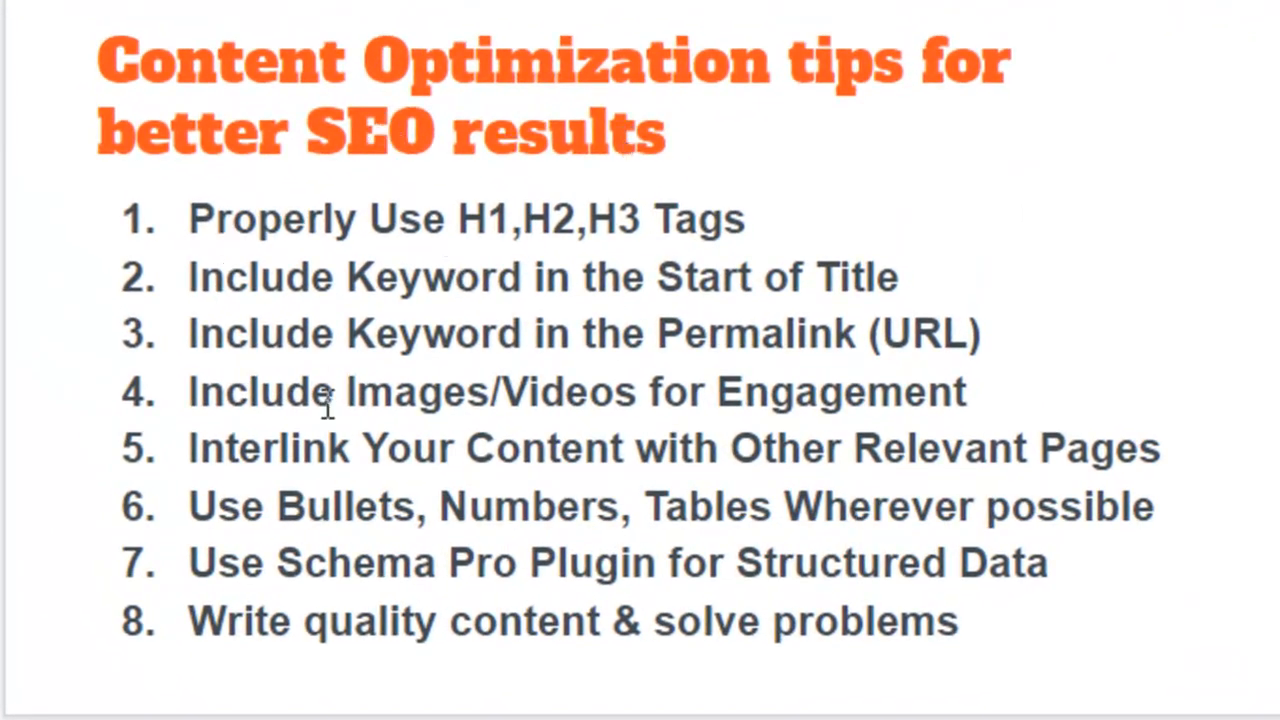
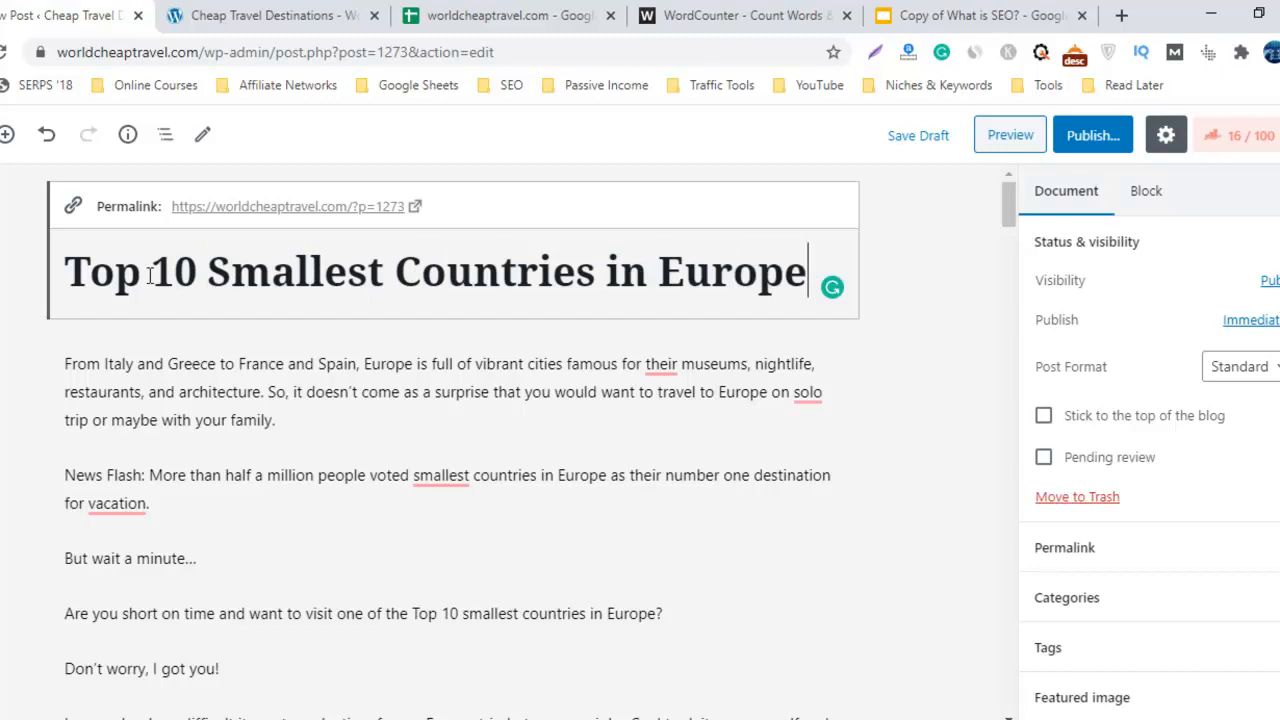
Step: Save the post as a draft and display its permalink above the title
left_click(918, 137)
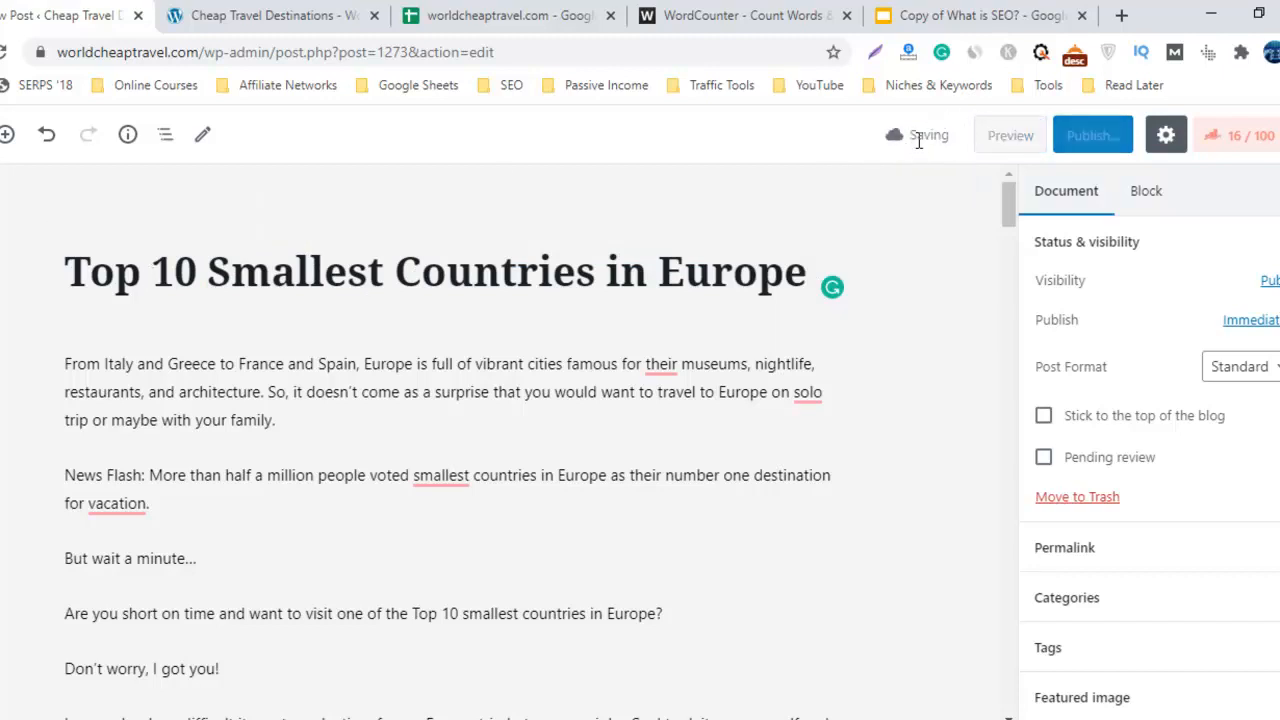
left_click(612, 270)
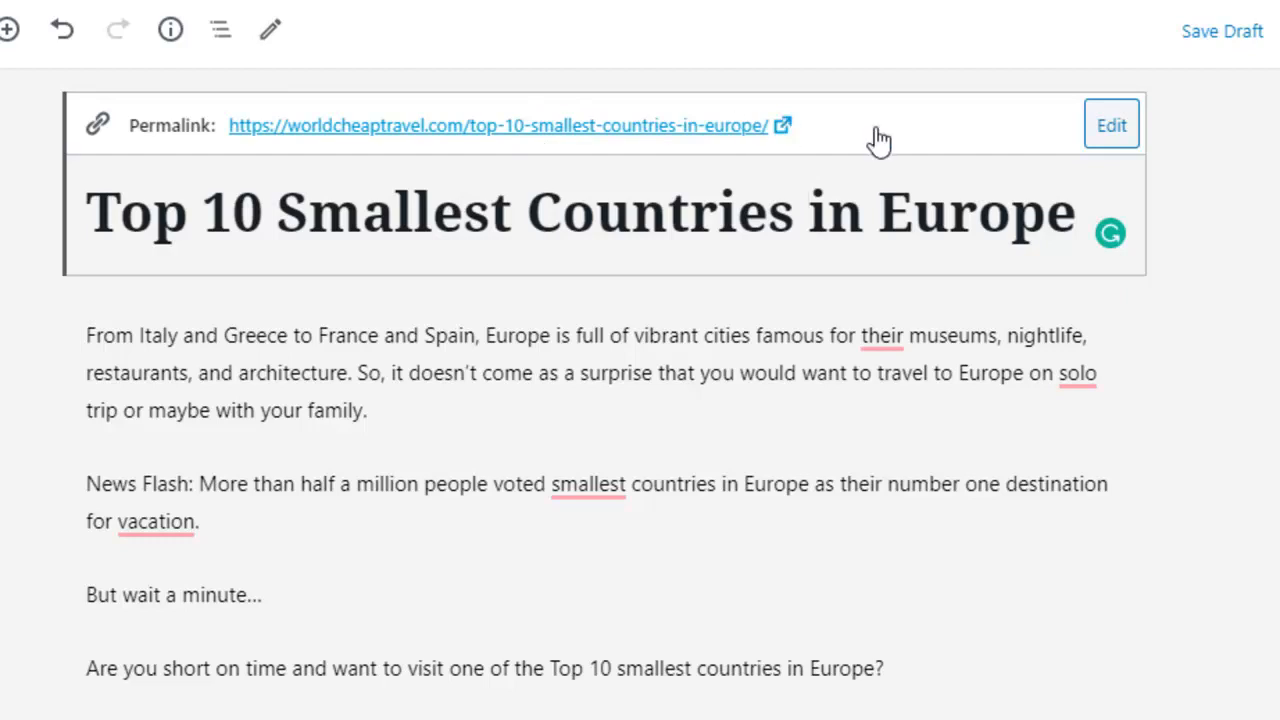
Step: Shorten the post's permalink slug to "smallest-countries-in-europe", save it, and highlight the matching keyword phrase in the title
left_click(1111, 125)
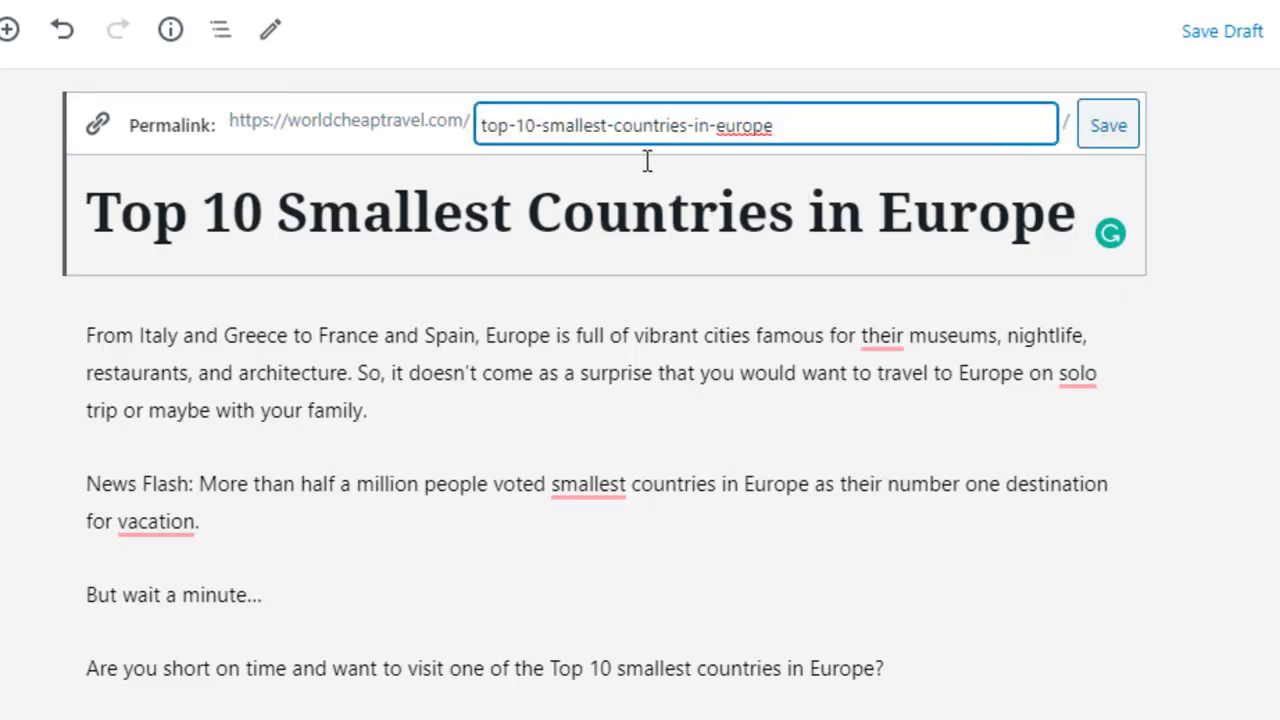
left_click_drag(543, 128, 441, 140)
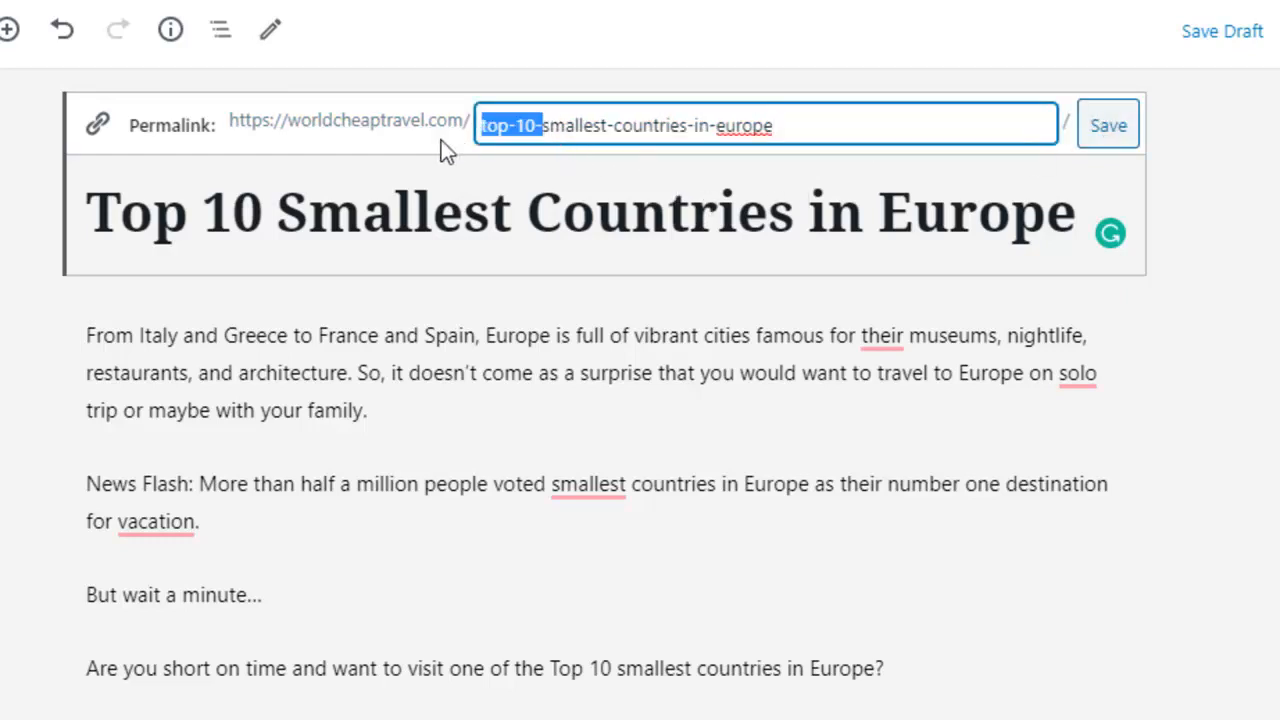
key("BackSpace")
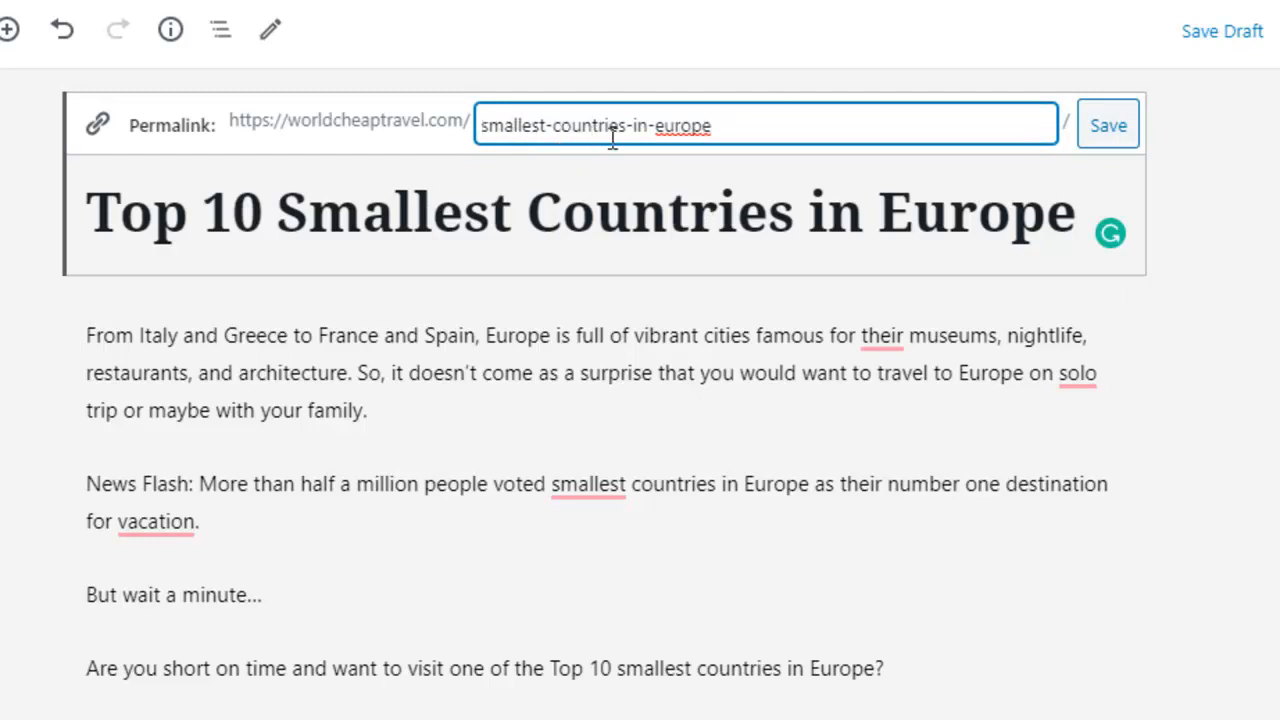
left_click(1104, 142)
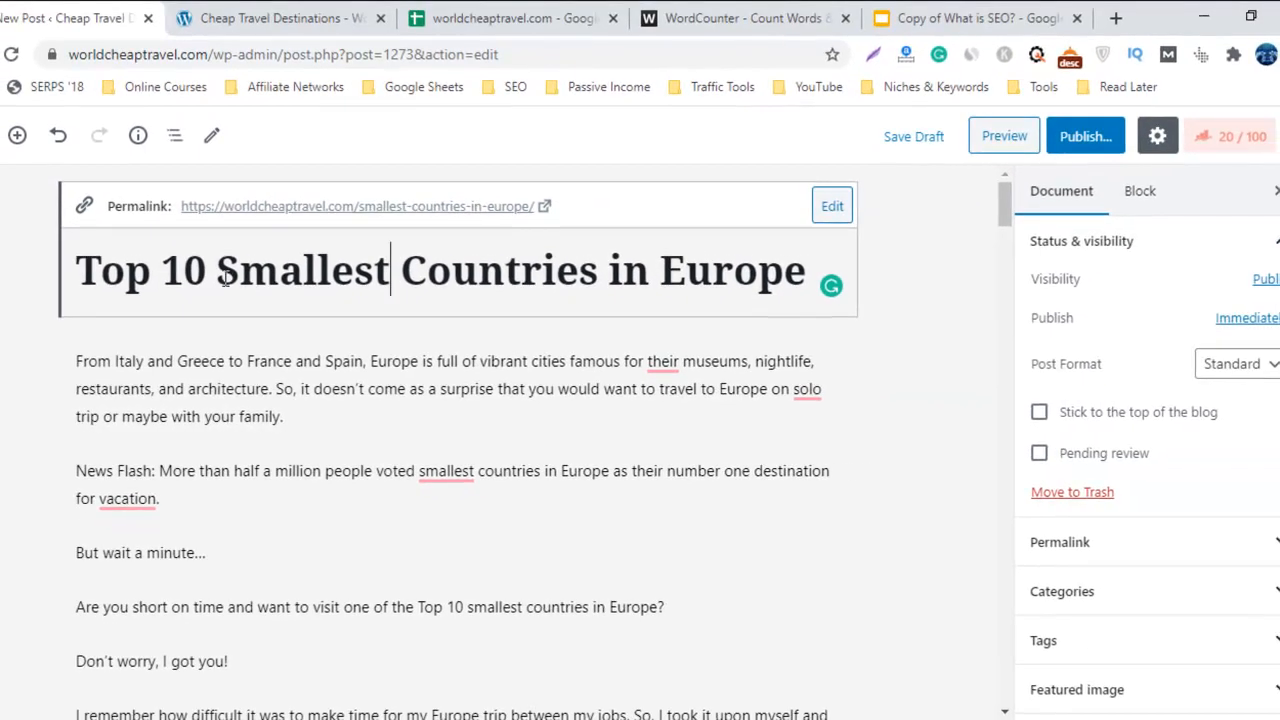
left_click_drag(226, 282, 801, 293)
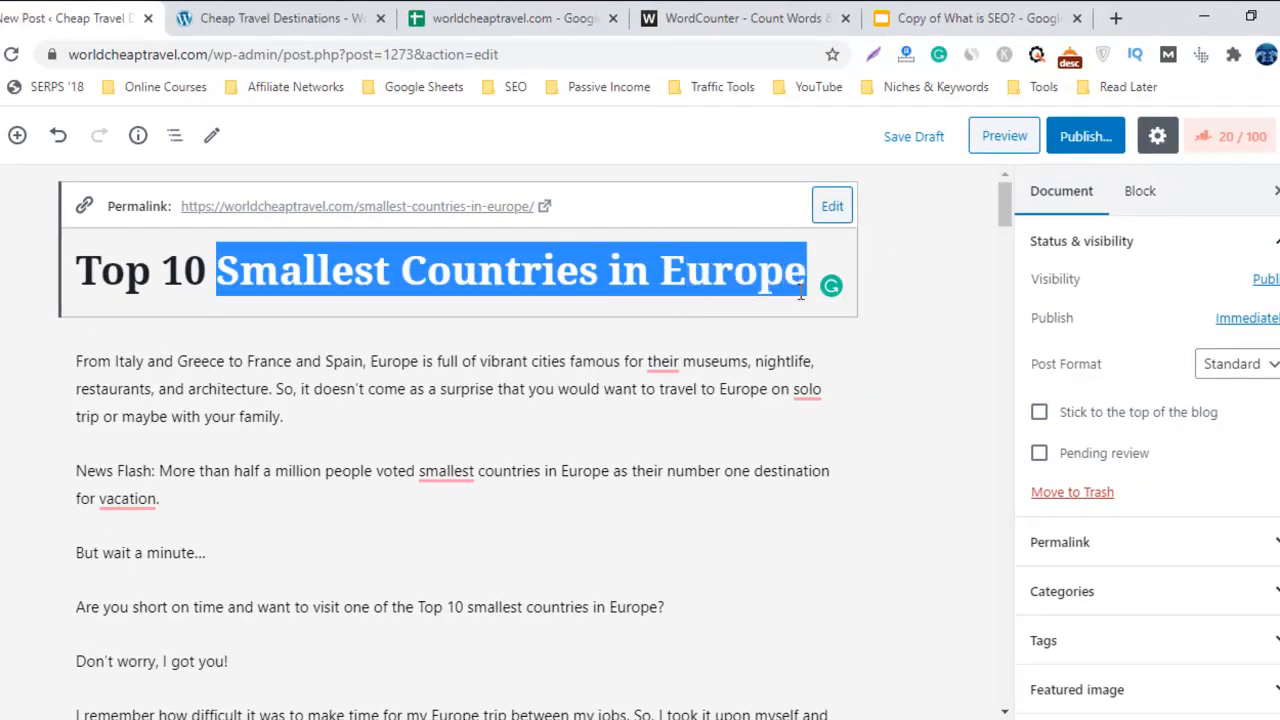
Step: Accept the Grammarly article correction "a solo" in the opening paragraph
left_click(460, 352)
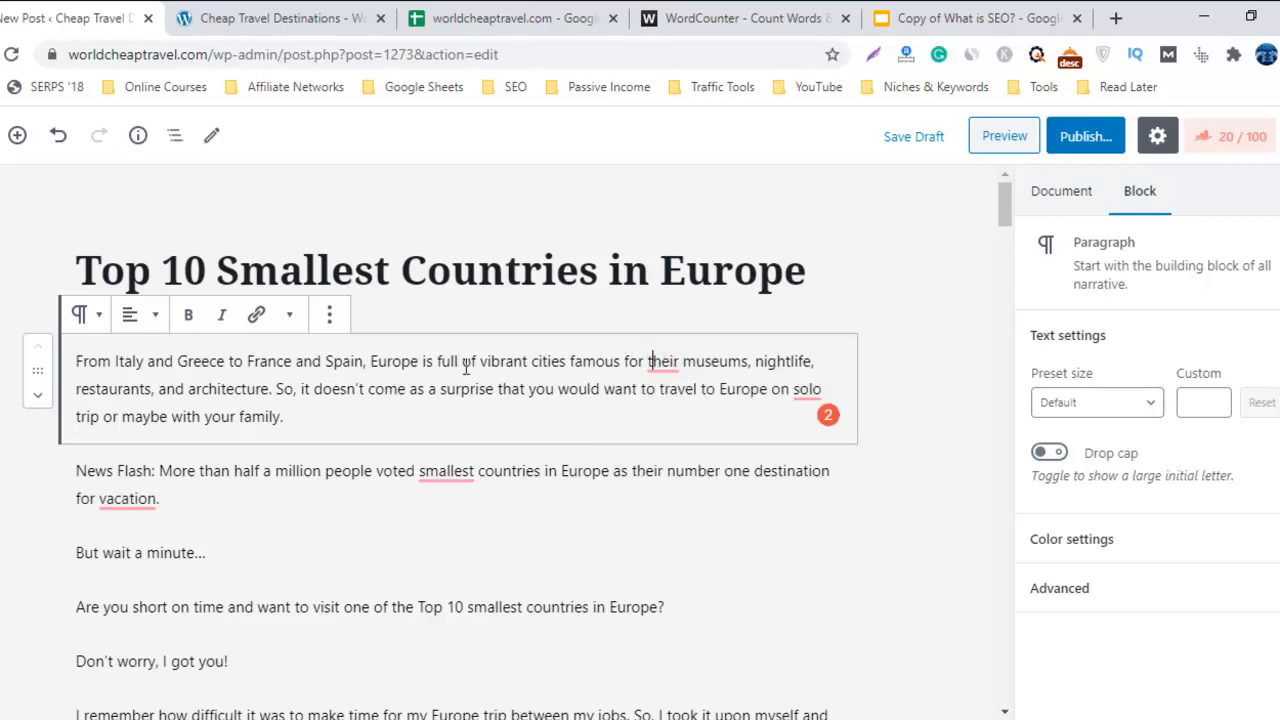
mouse_move(661, 373)
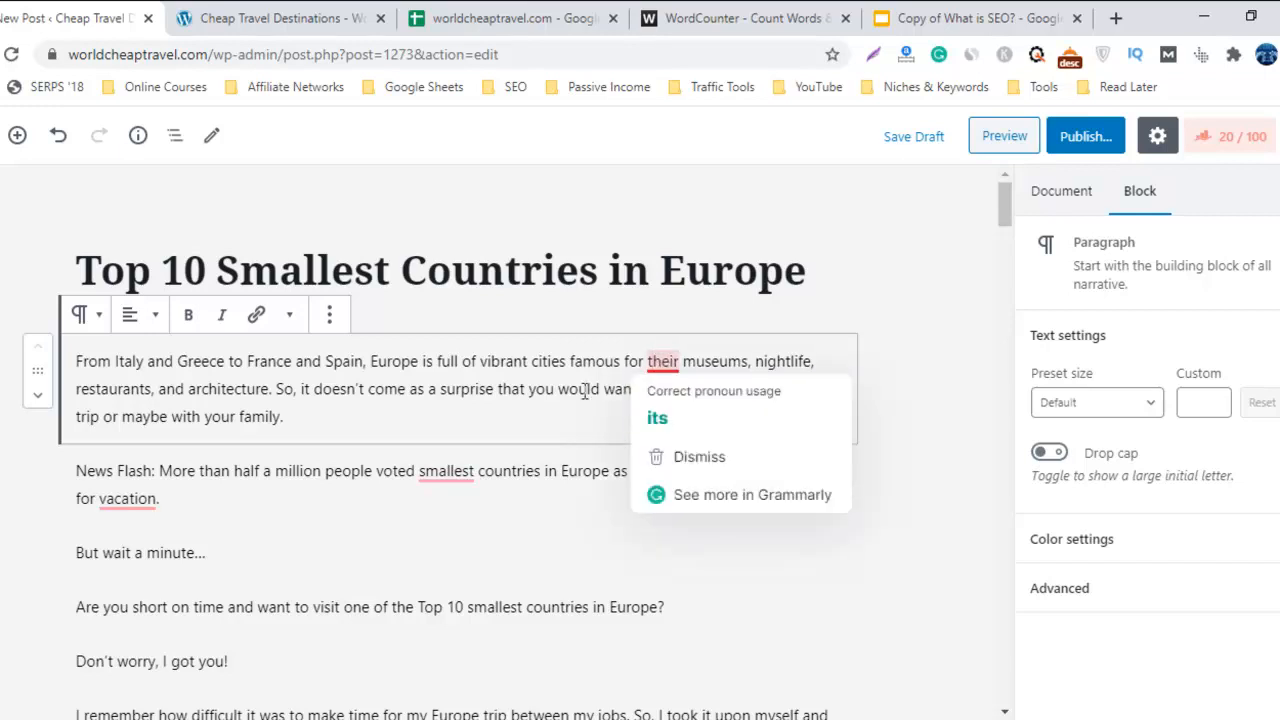
mouse_move(798, 390)
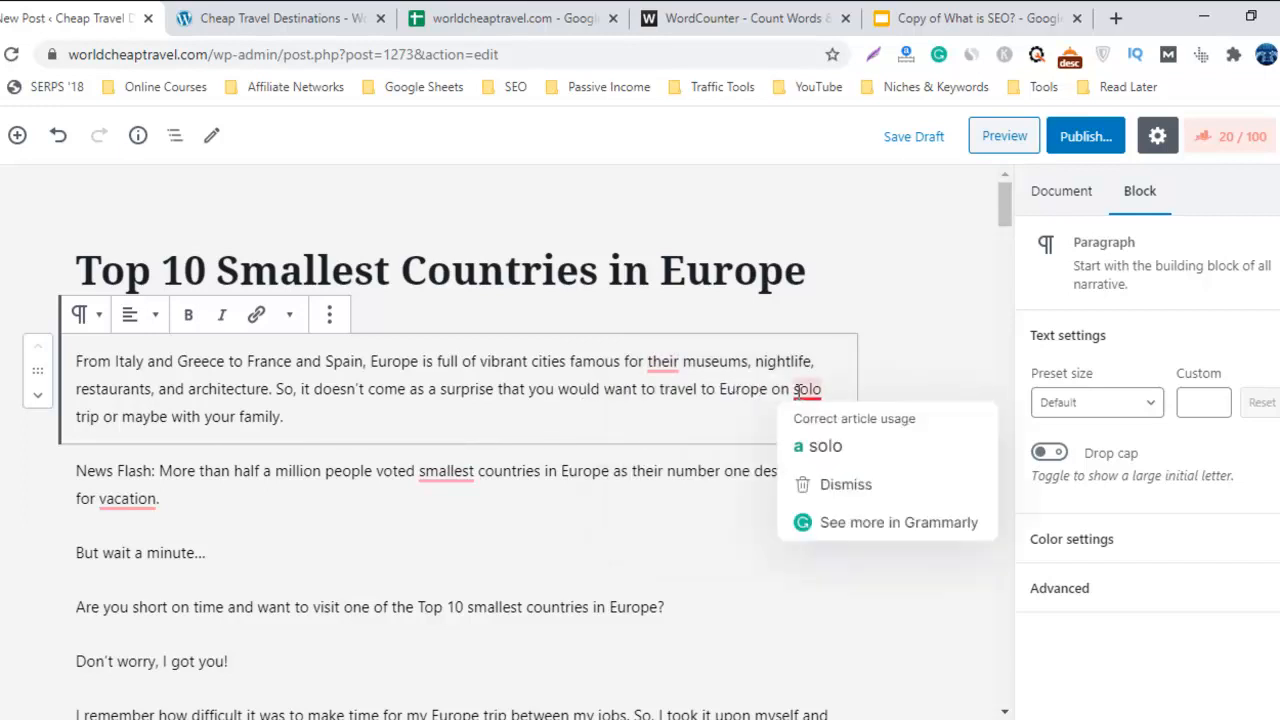
left_click(818, 444)
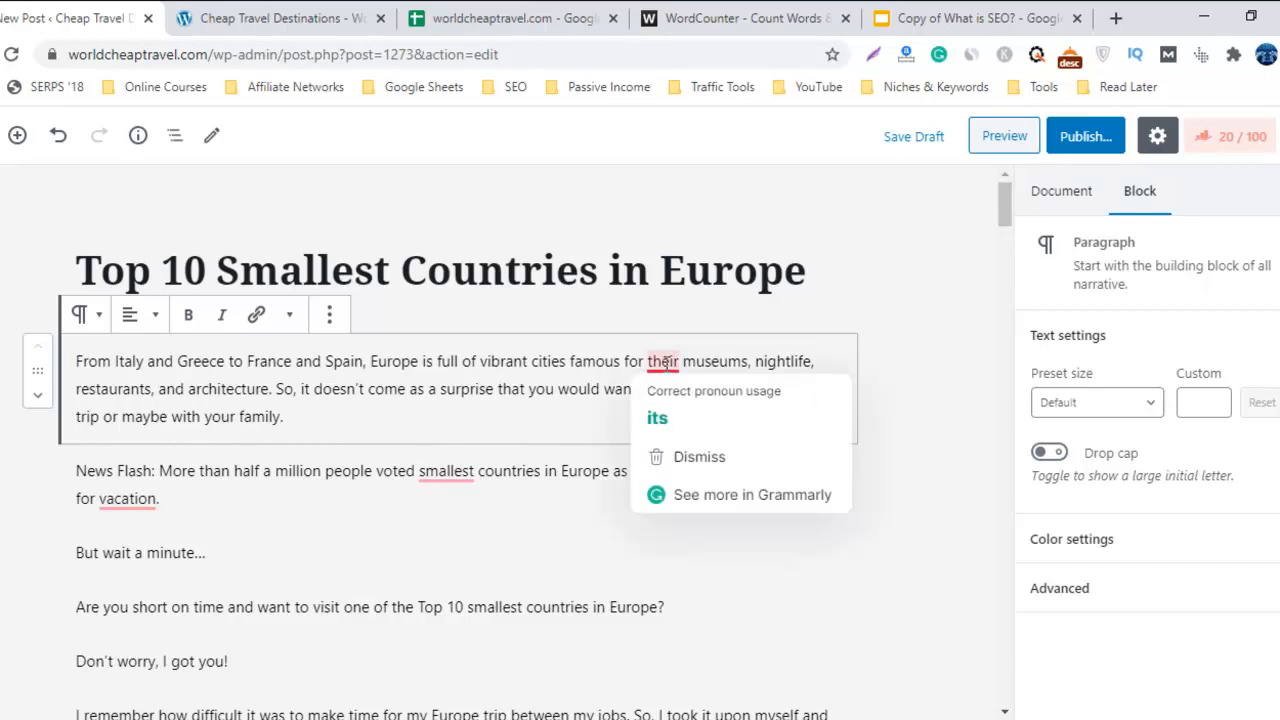
Step: Accept the Grammarly article correction "the smallest" in the News Flash paragraph
left_click(360, 550)
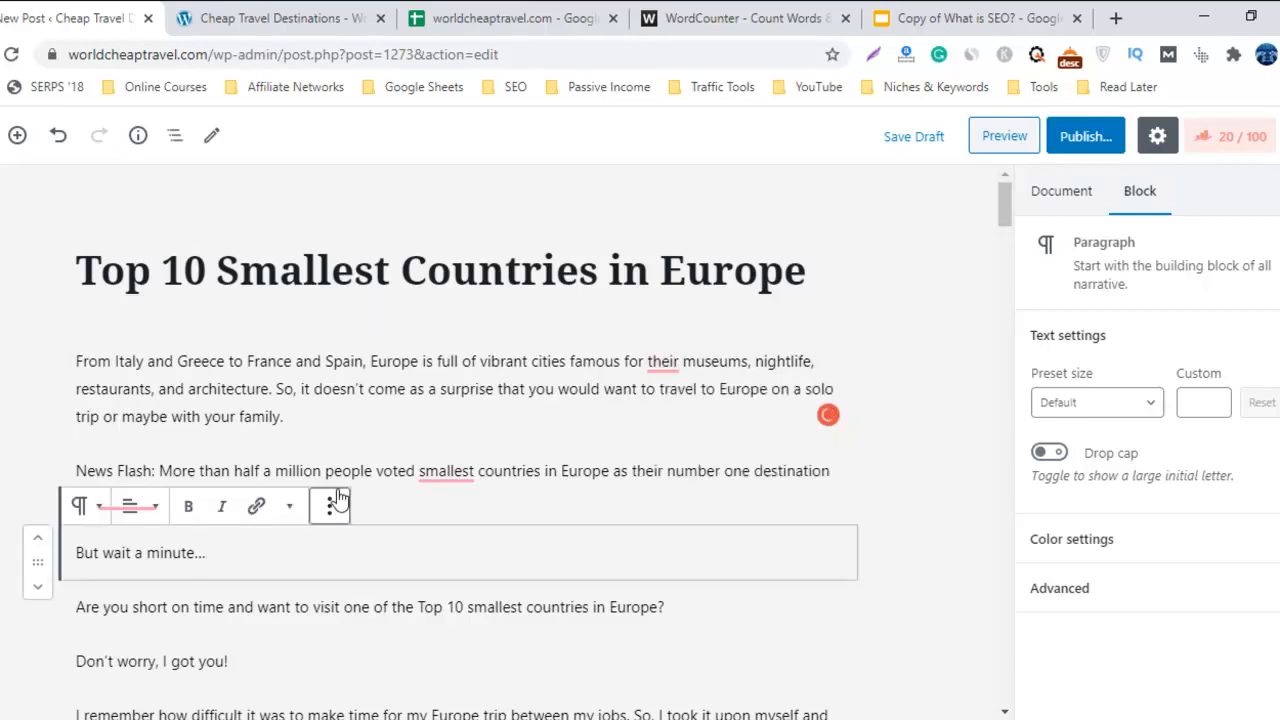
left_click(486, 470)
mouse_move(446, 470)
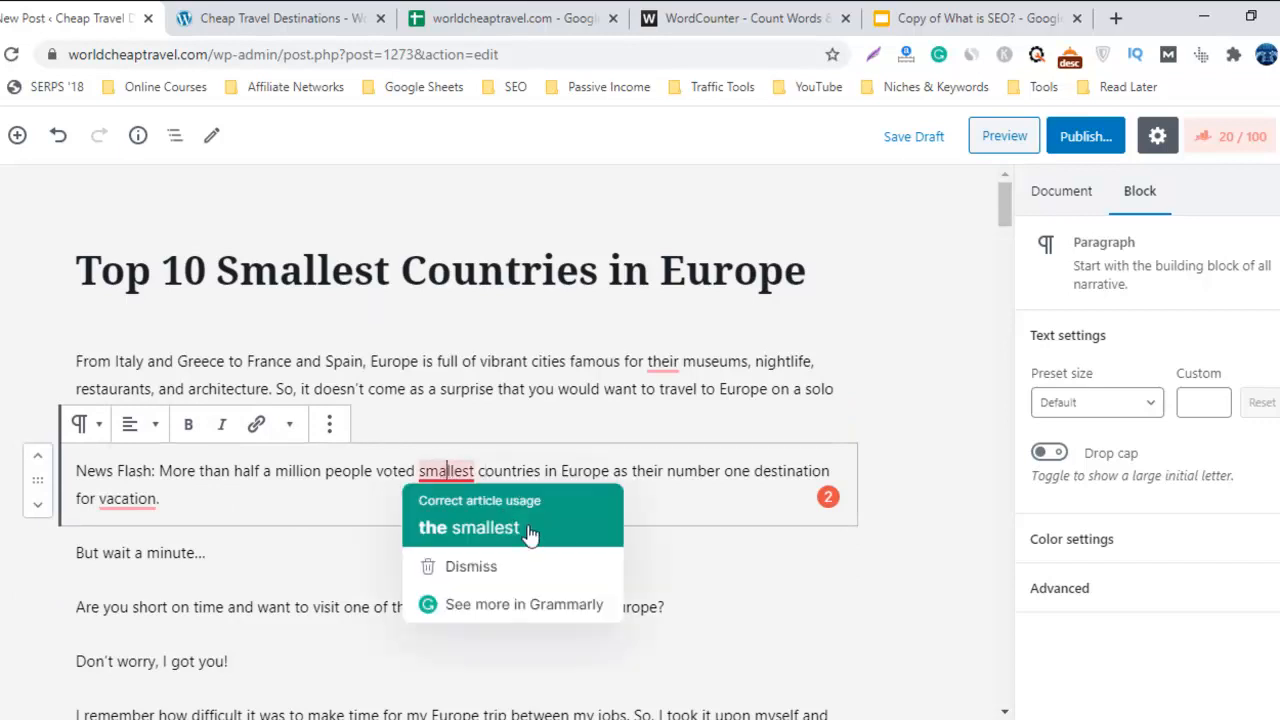
left_click(469, 528)
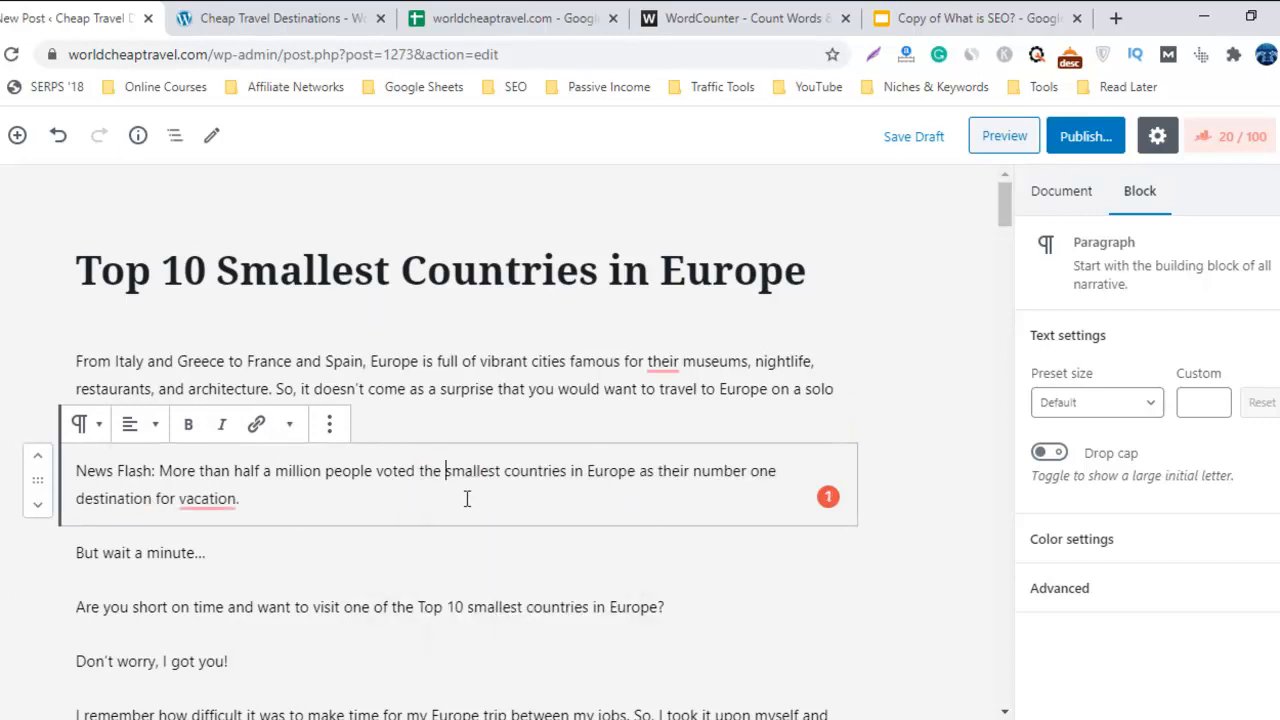
left_click(514, 388)
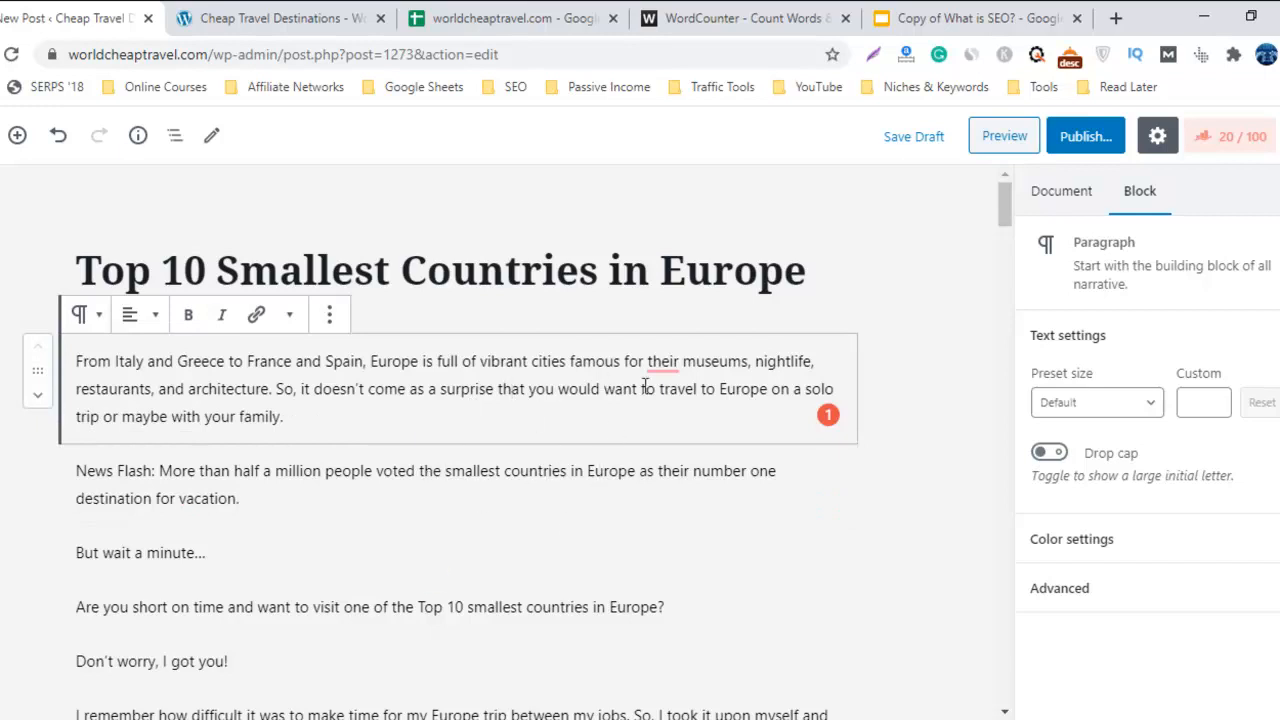
Step: Delete "News Flash:" from the second paragraph and merge its remaining sentence into the end of the opening paragraph
left_click(553, 484)
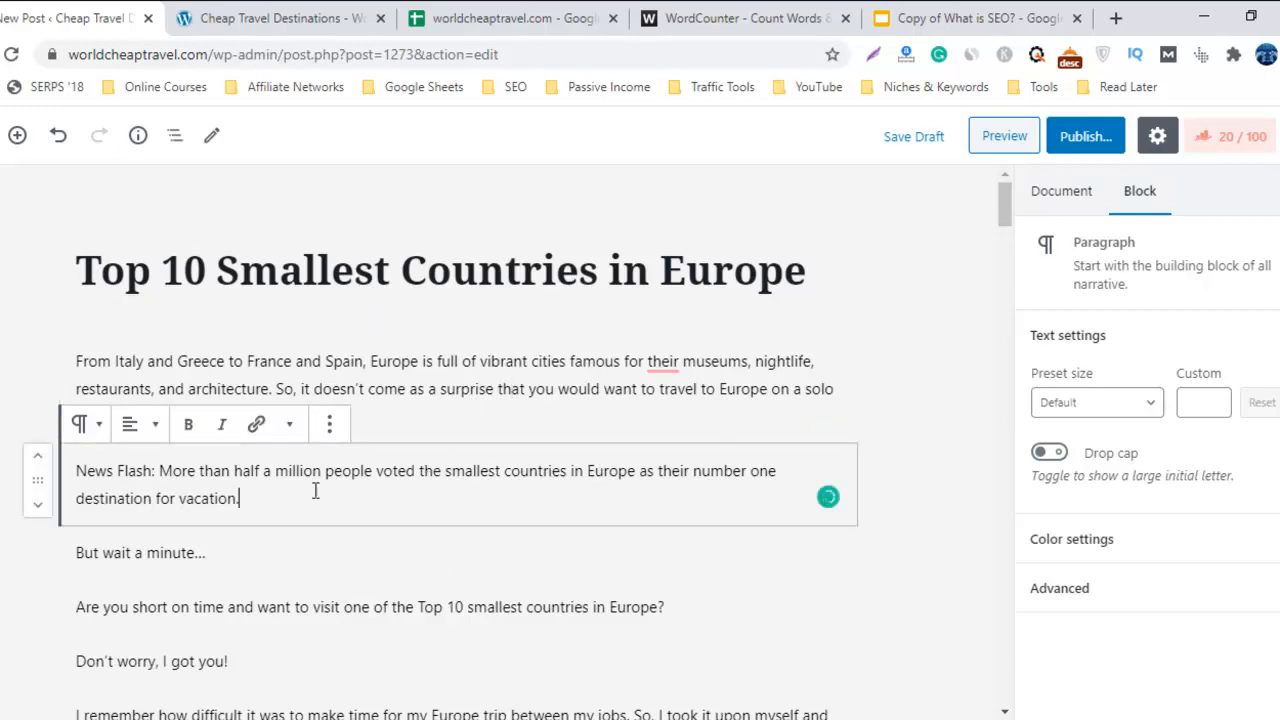
left_click(75, 473)
left_click_drag(157, 470, 75, 470)
key("BackSpace")
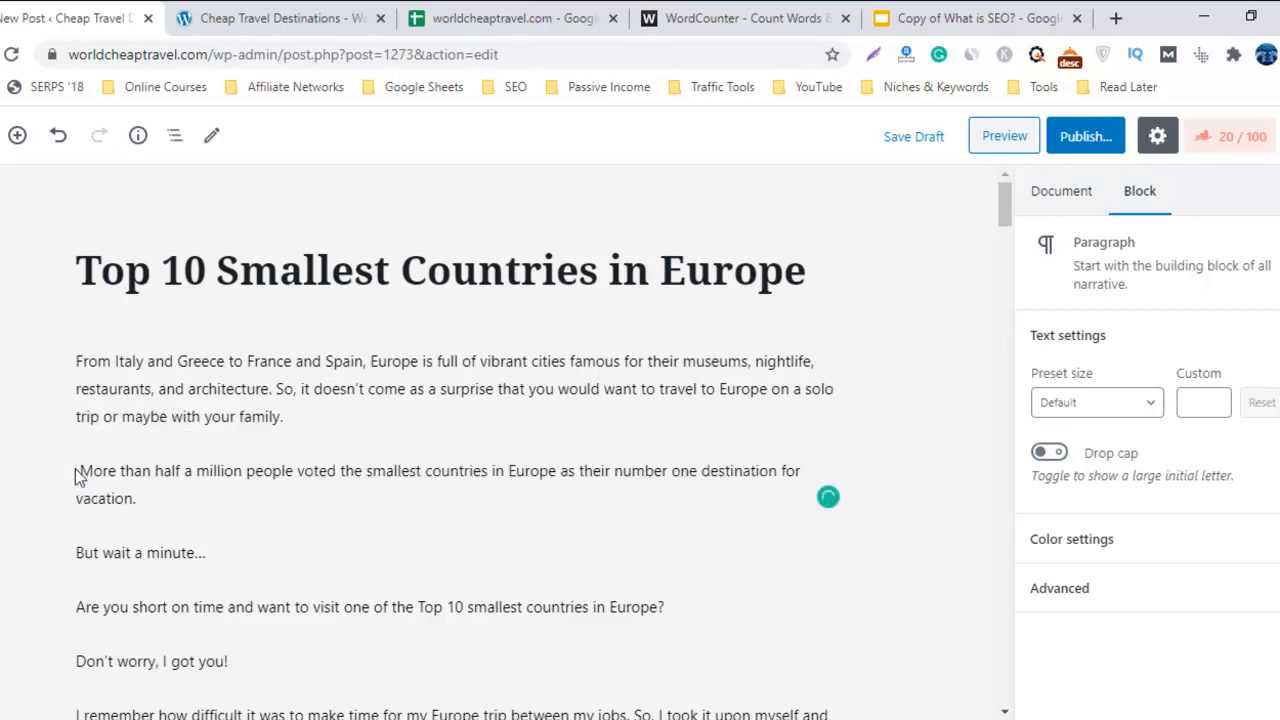
key("Delete")
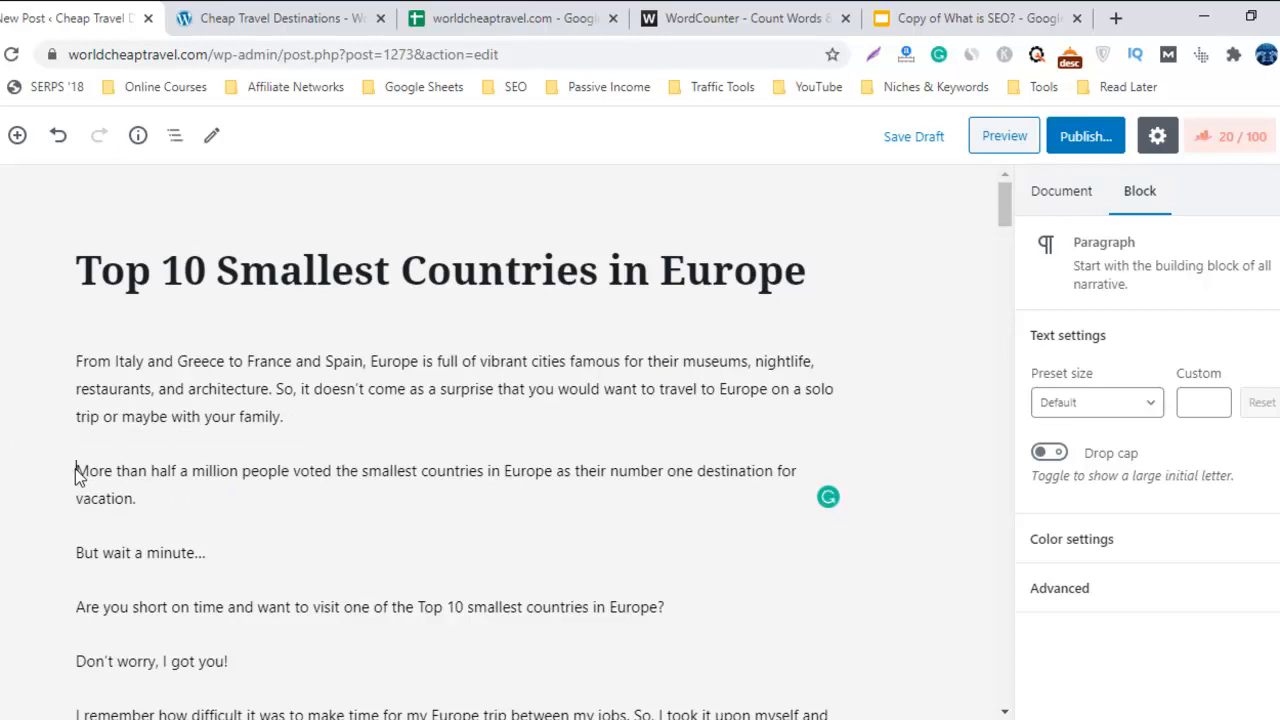
key("BackSpace")
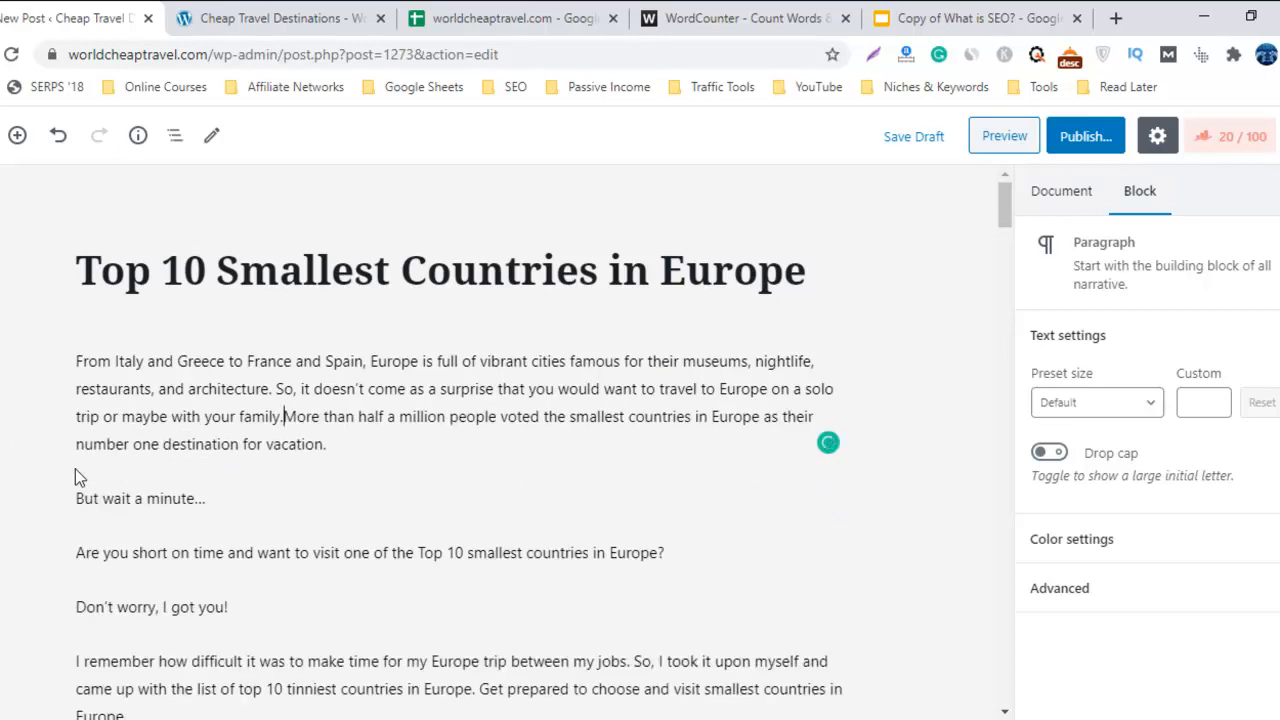
left_click(503, 389)
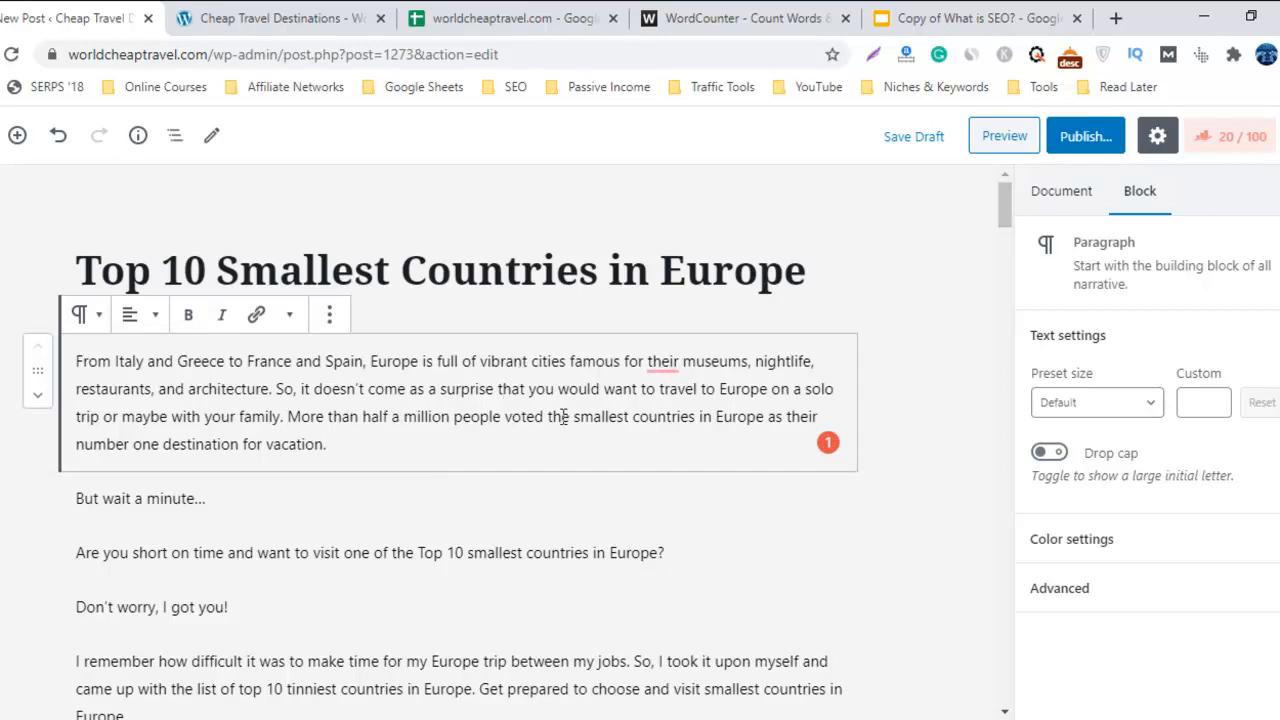
Step: Compare the post title with the "Top 10 Tinniest Countries in Europe" heading and check that heading's level
triple_click(183, 498)
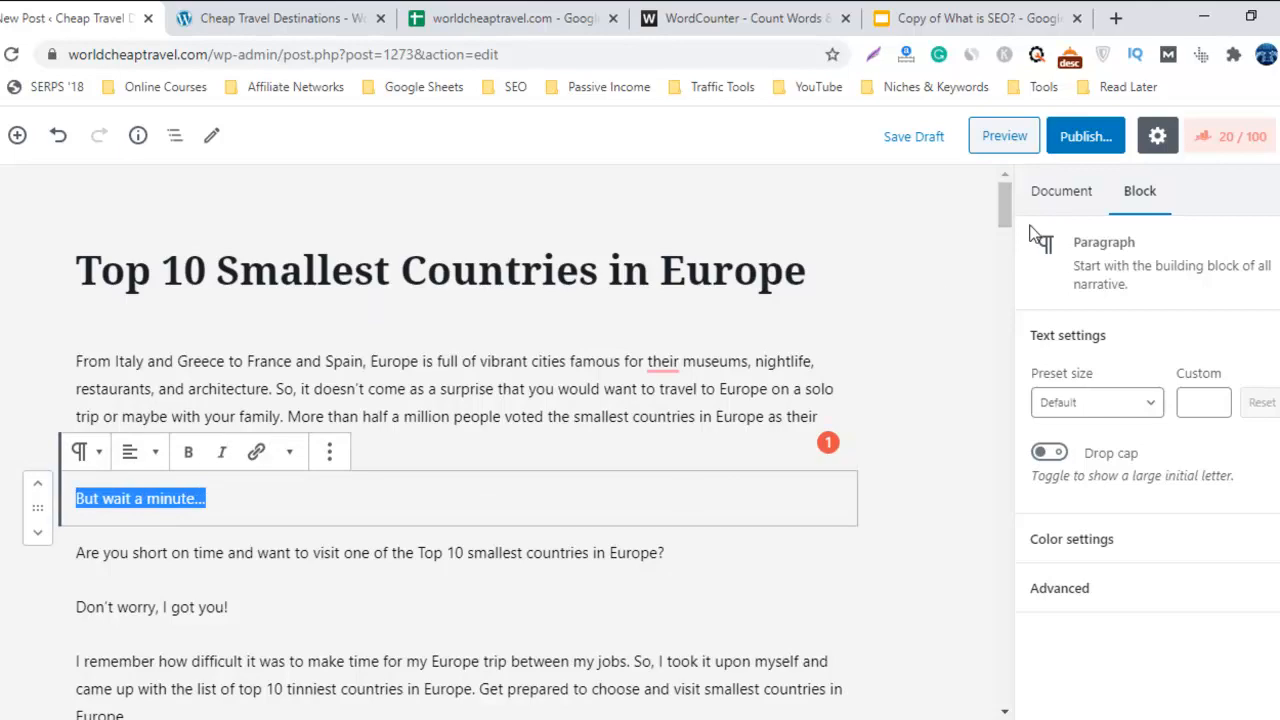
scroll(1006, 220, "down", 5)
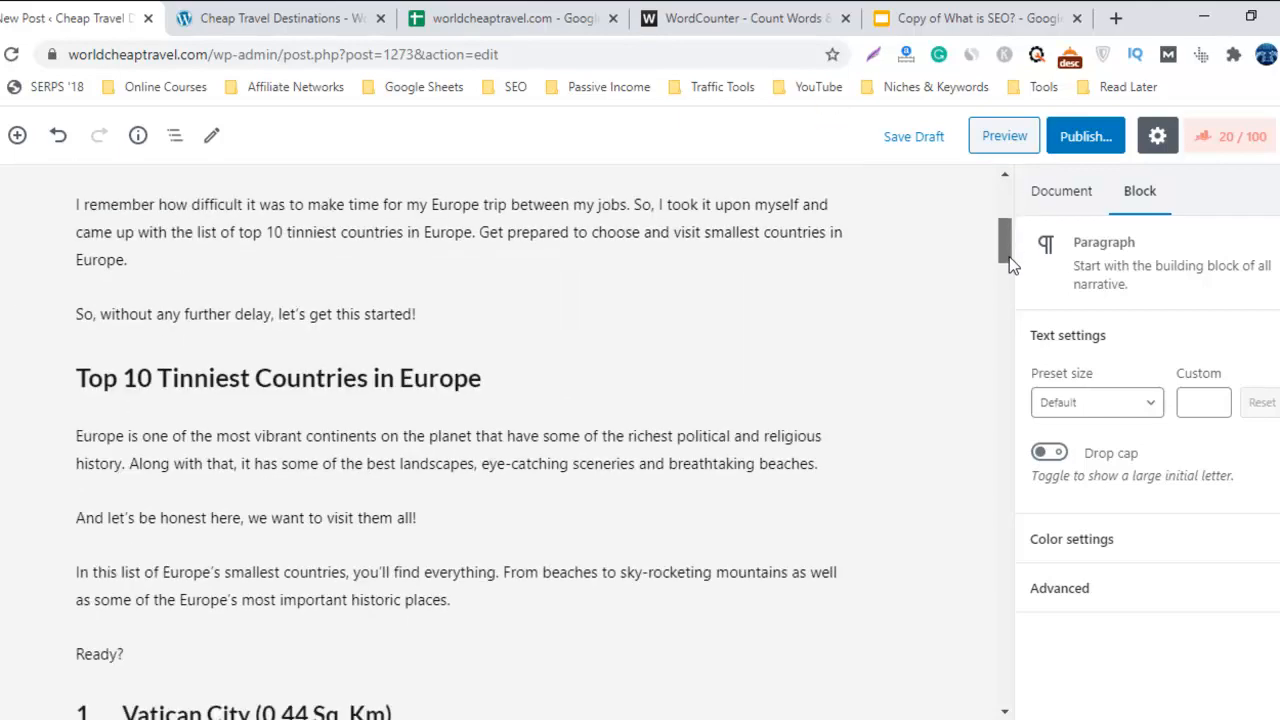
left_click(430, 366)
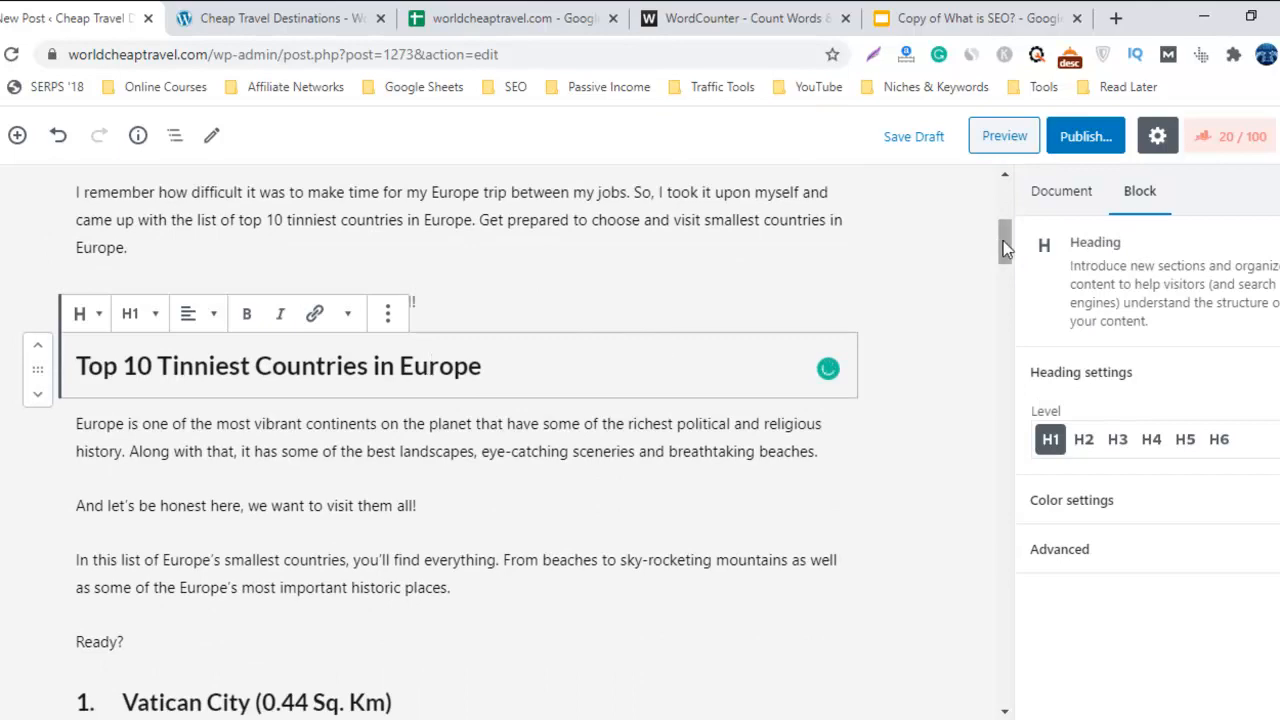
scroll(1006, 220, "up", 3)
scroll(1006, 220, "up", 2)
left_click(603, 294)
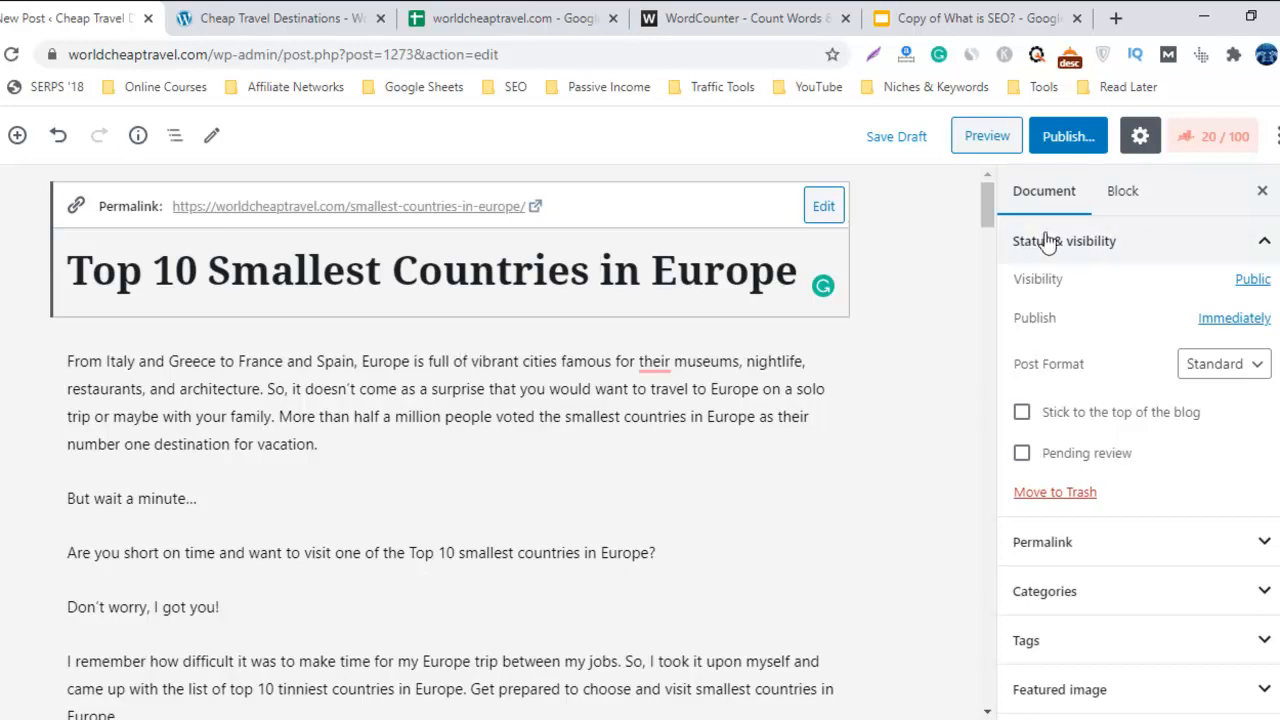
triple_click(493, 288)
left_click(931, 362)
left_click_drag(990, 210, 1001, 252)
Step: Change the "Top 10 Tinniest Countries in Europe" heading to Heading 2
left_click(410, 315)
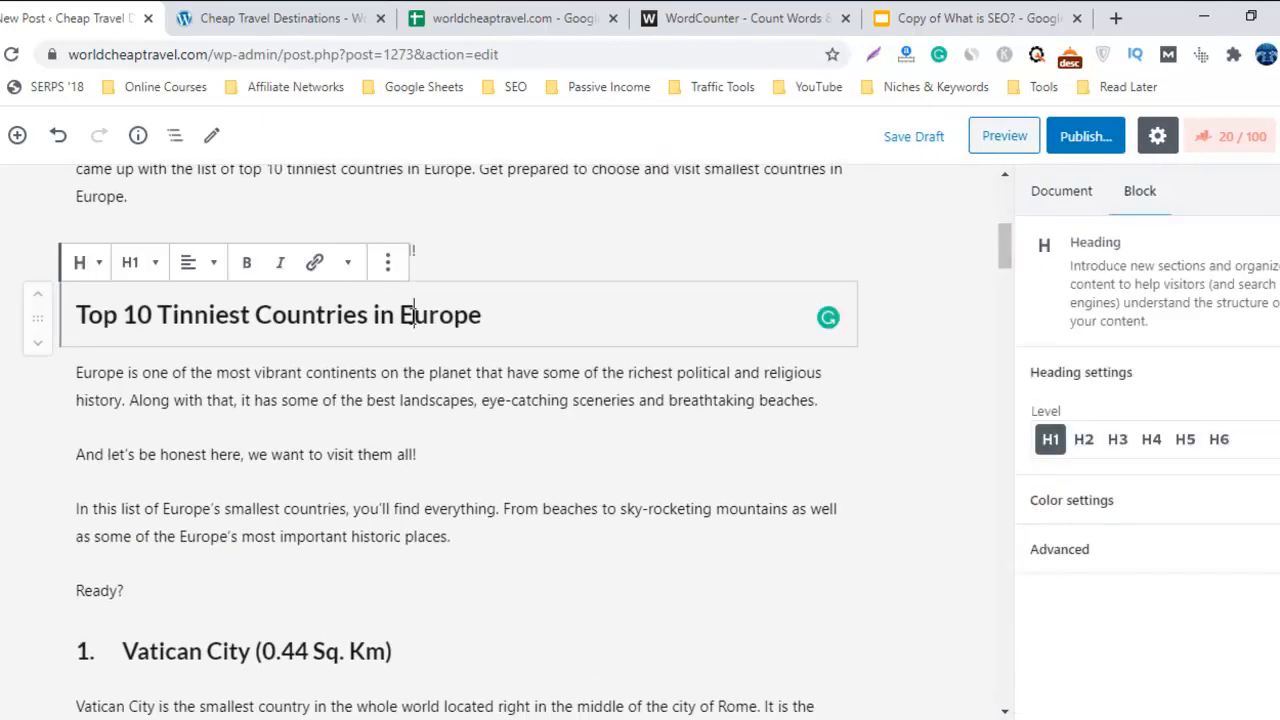
triple_click(143, 315)
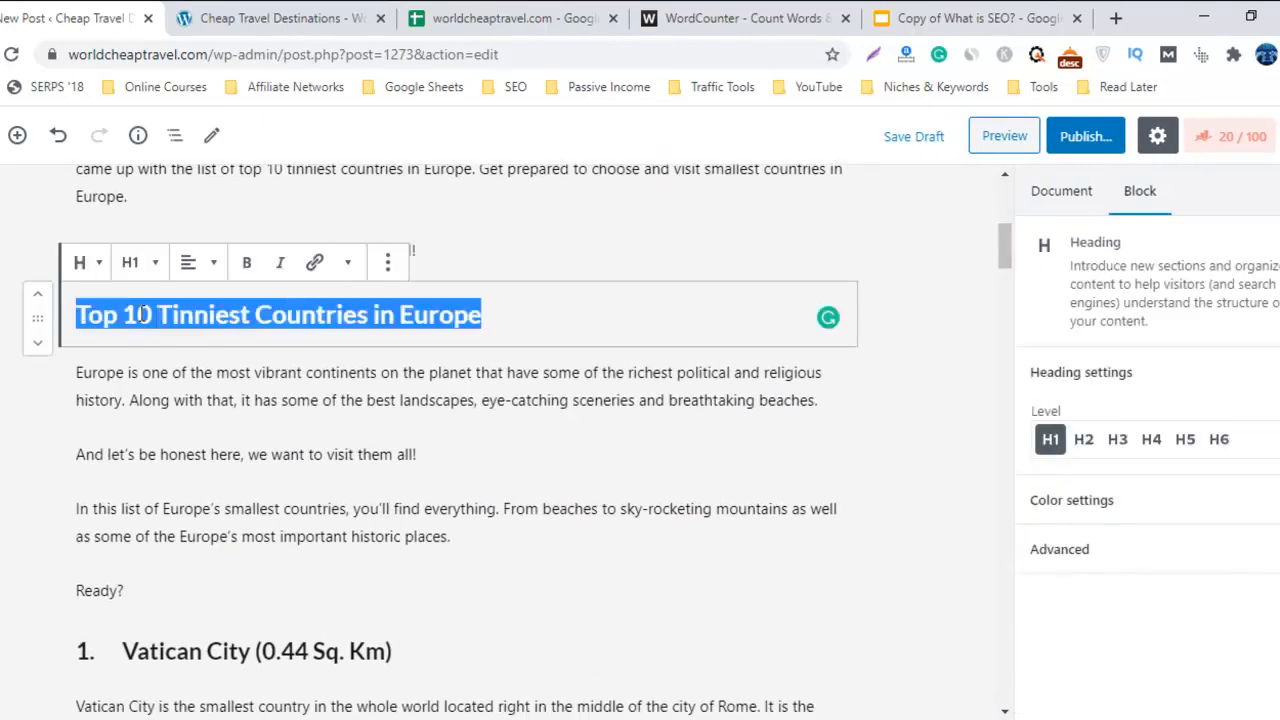
left_click(138, 262)
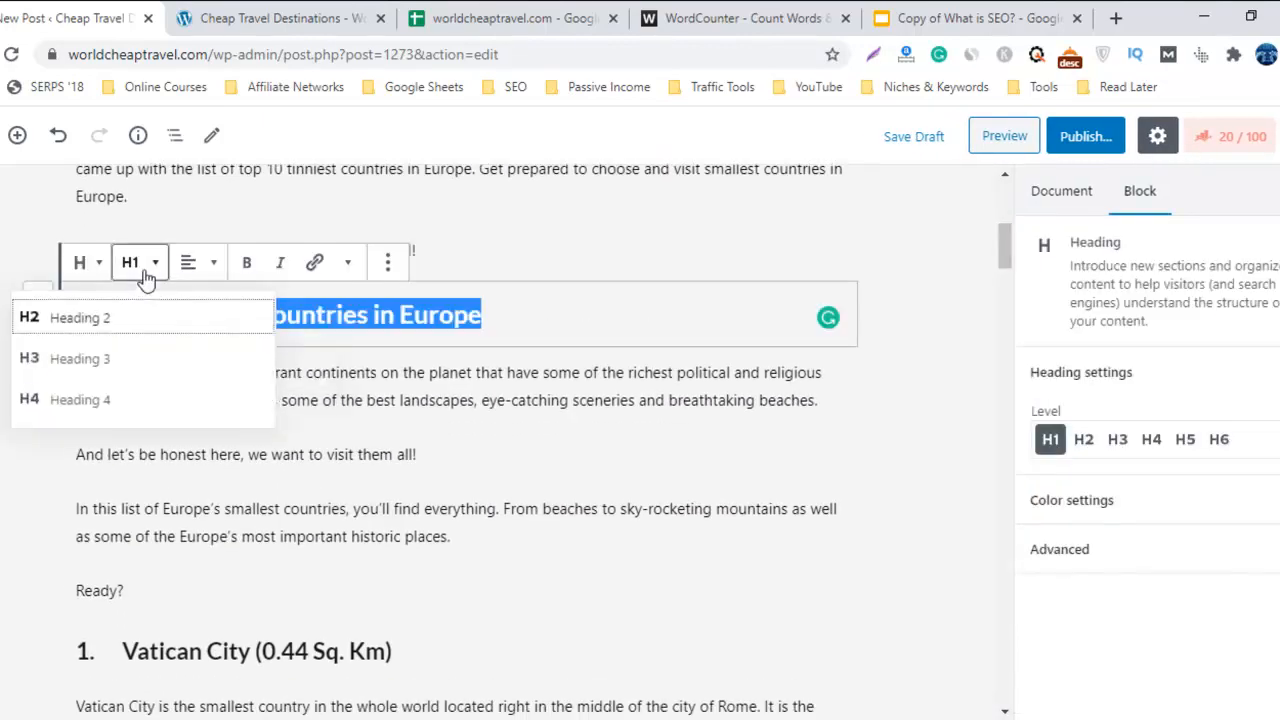
left_click(161, 332)
left_click(432, 337)
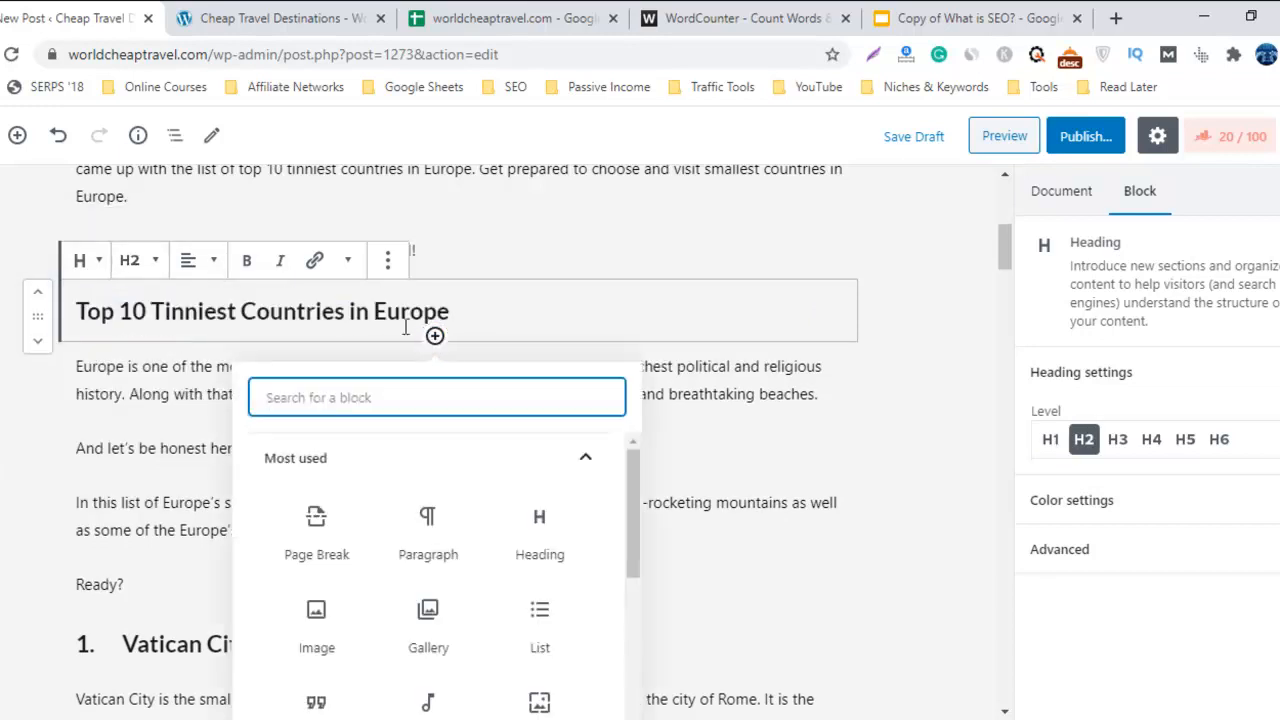
left_click(400, 318)
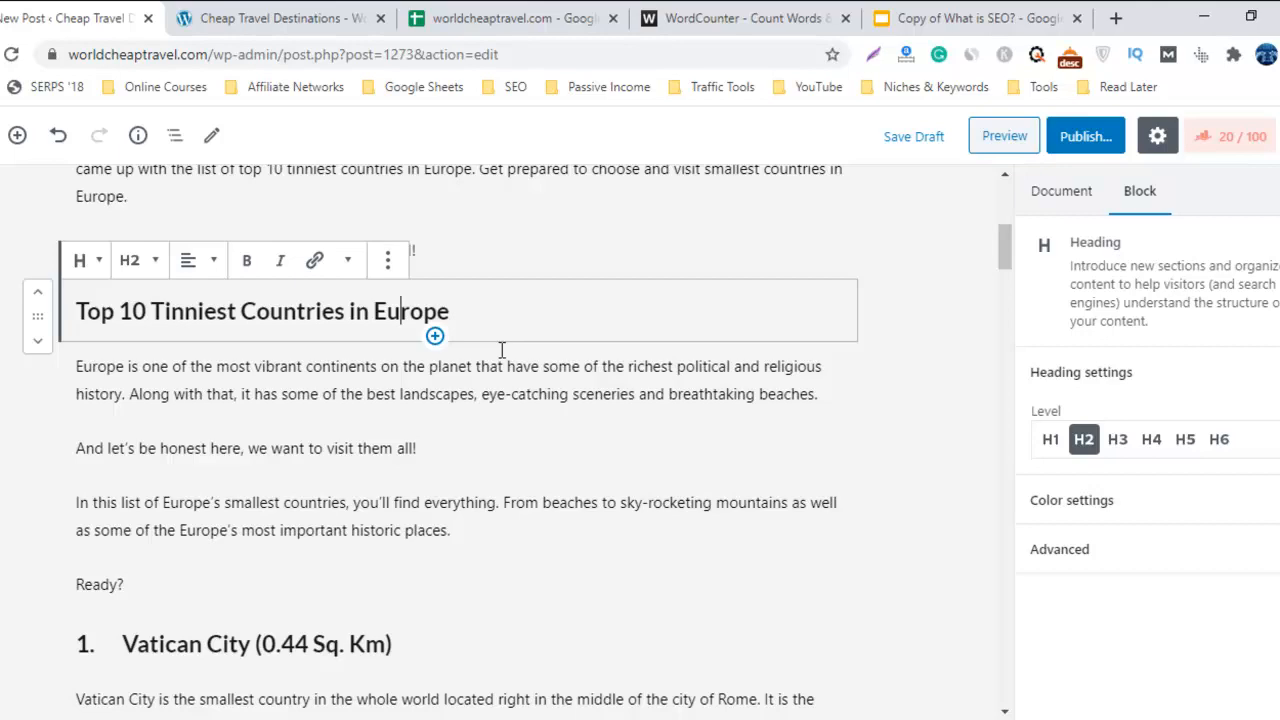
left_click(728, 320)
Step: Remove the extra spaces between "1." and "Vatican City" in the first country heading, leaving a single space
left_click_drag(1000, 258, 1005, 276)
left_click(129, 385)
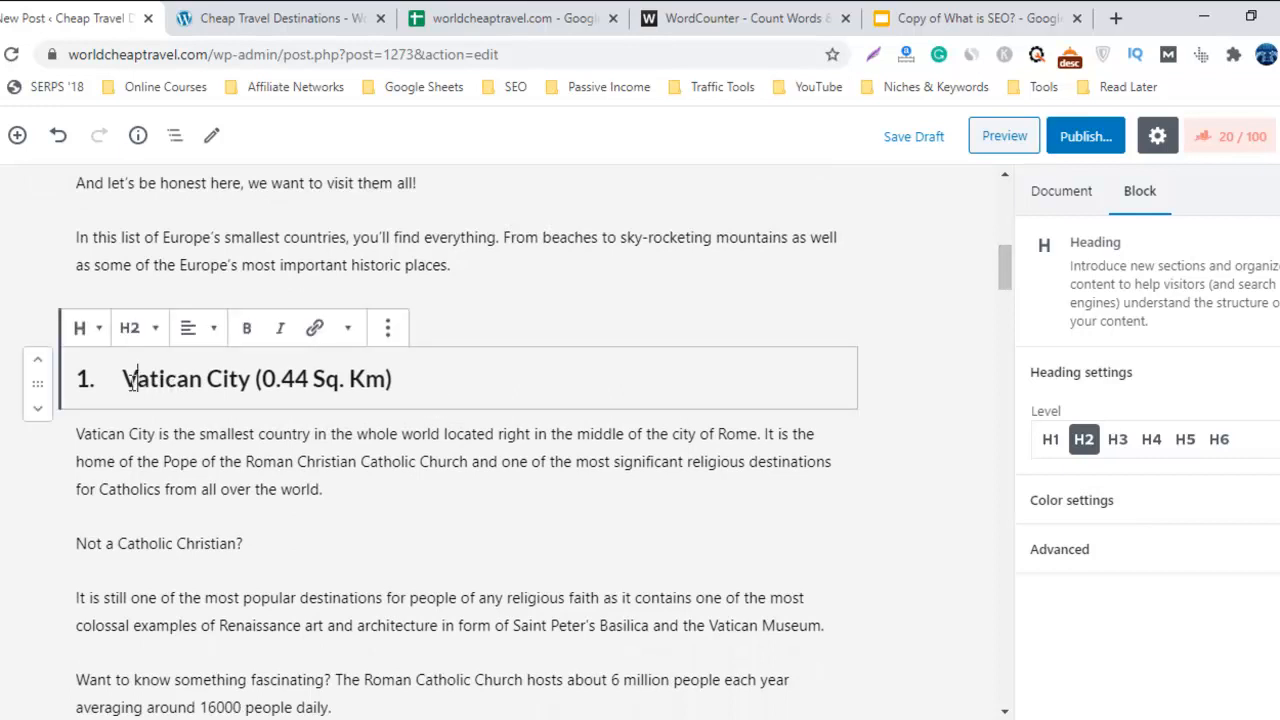
key("BackSpace")
key("BackSpace")
key("BackSpace")
key("BackSpace")
key("BackSpace")
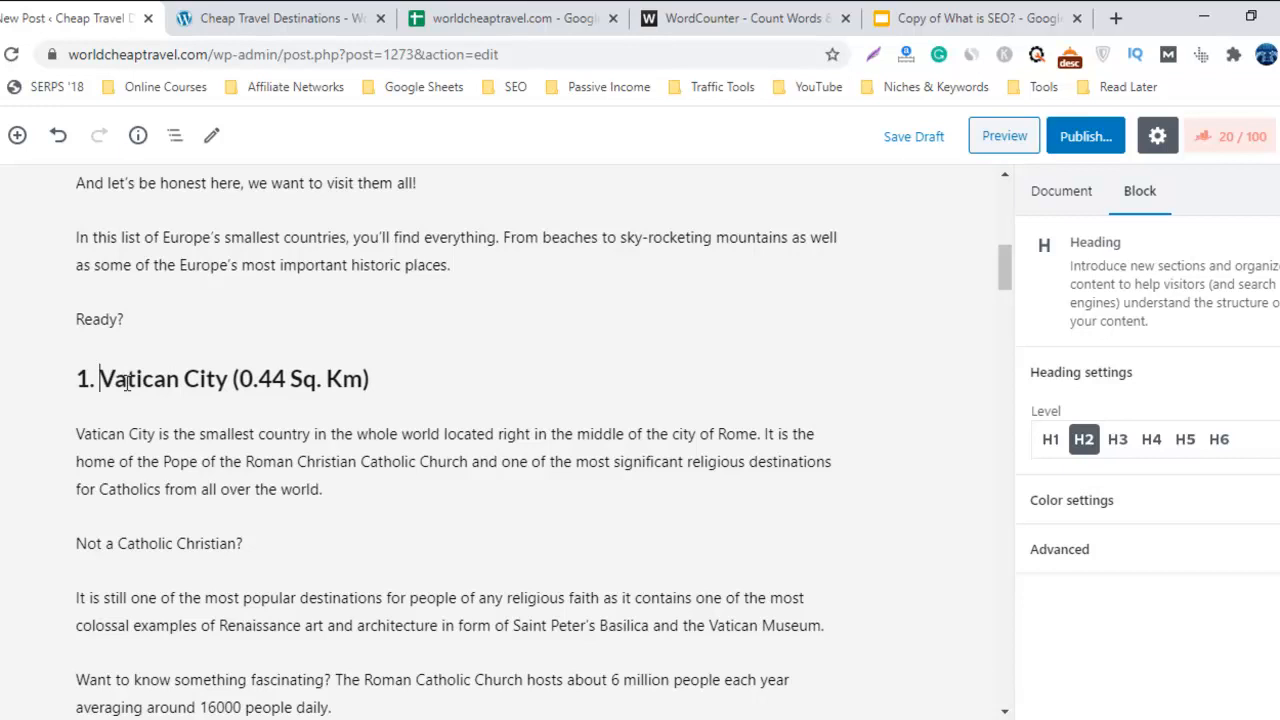
triple_click(127, 382)
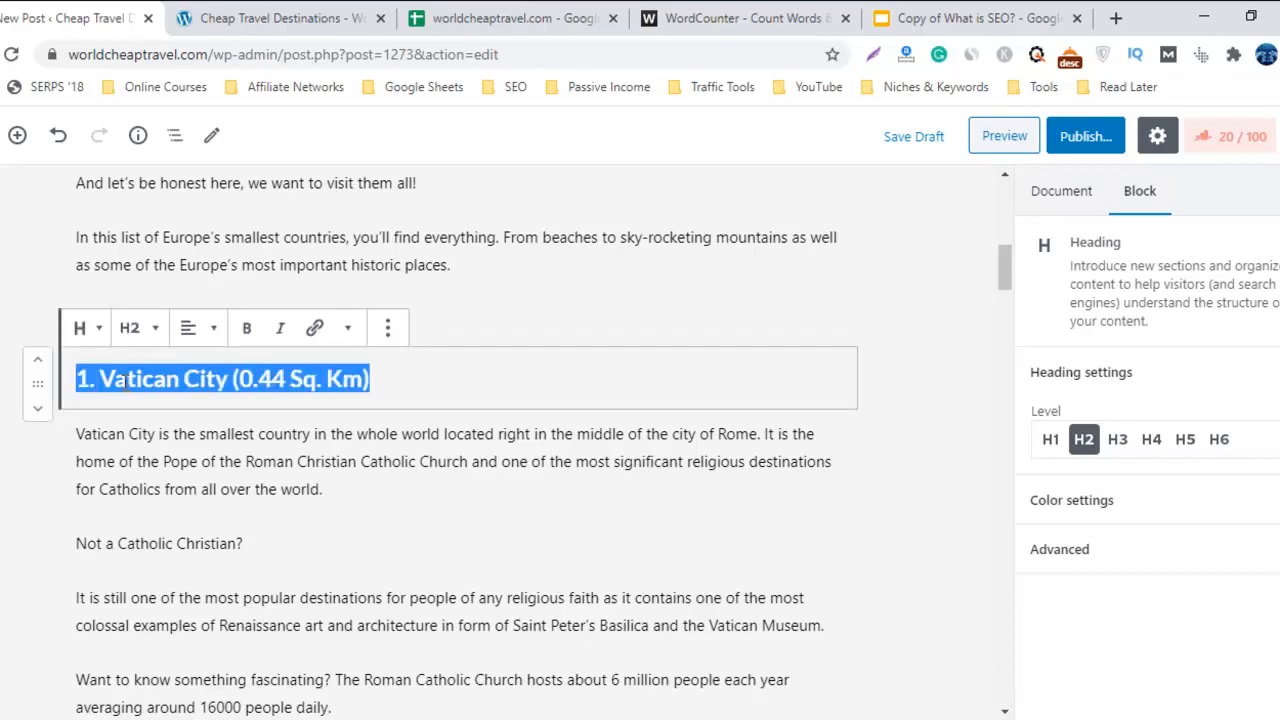
left_click(322, 424)
left_click(757, 315)
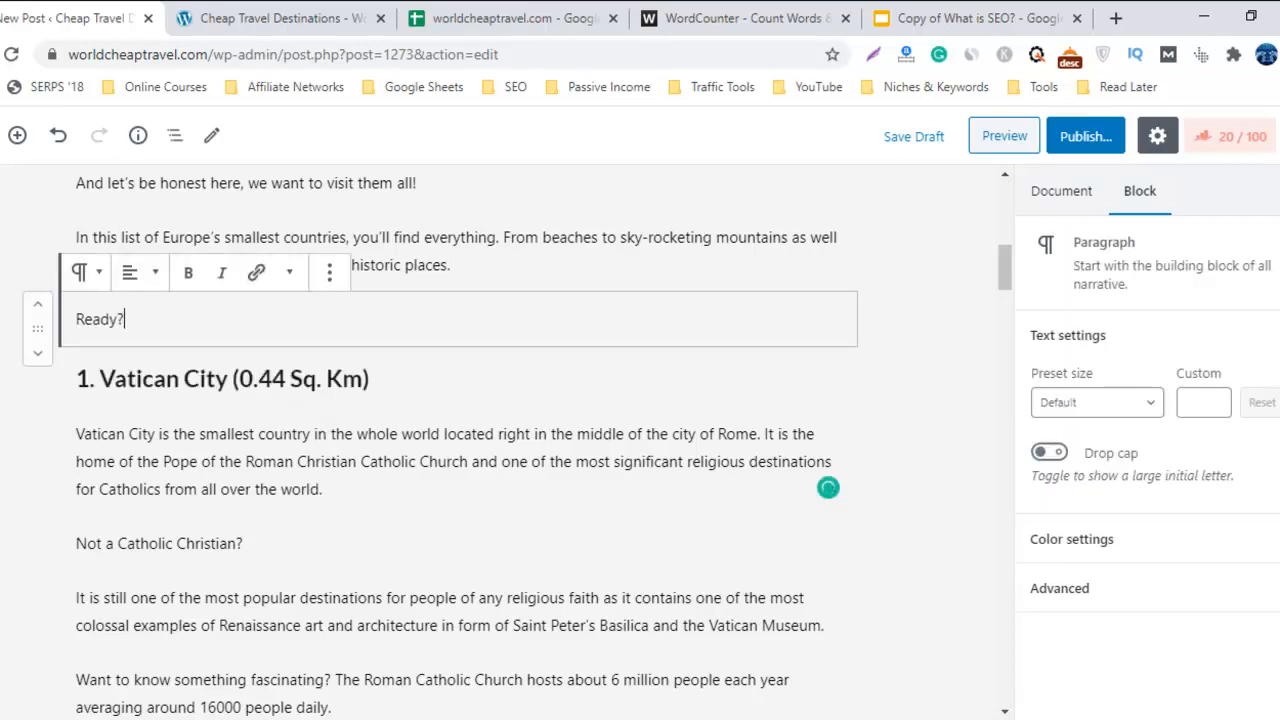
Step: Convert the "Not a Catholic Christian?" paragraph under the Vatican City heading into a Heading 3
left_click(484, 398)
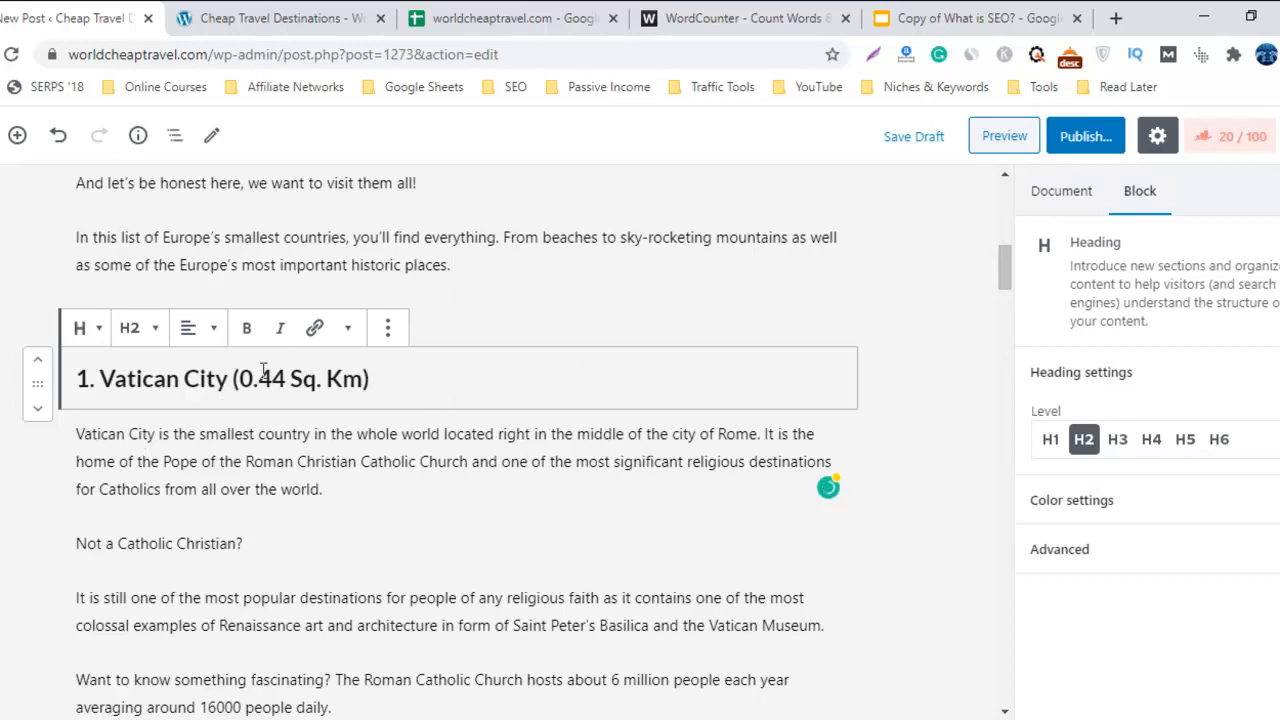
triple_click(210, 382)
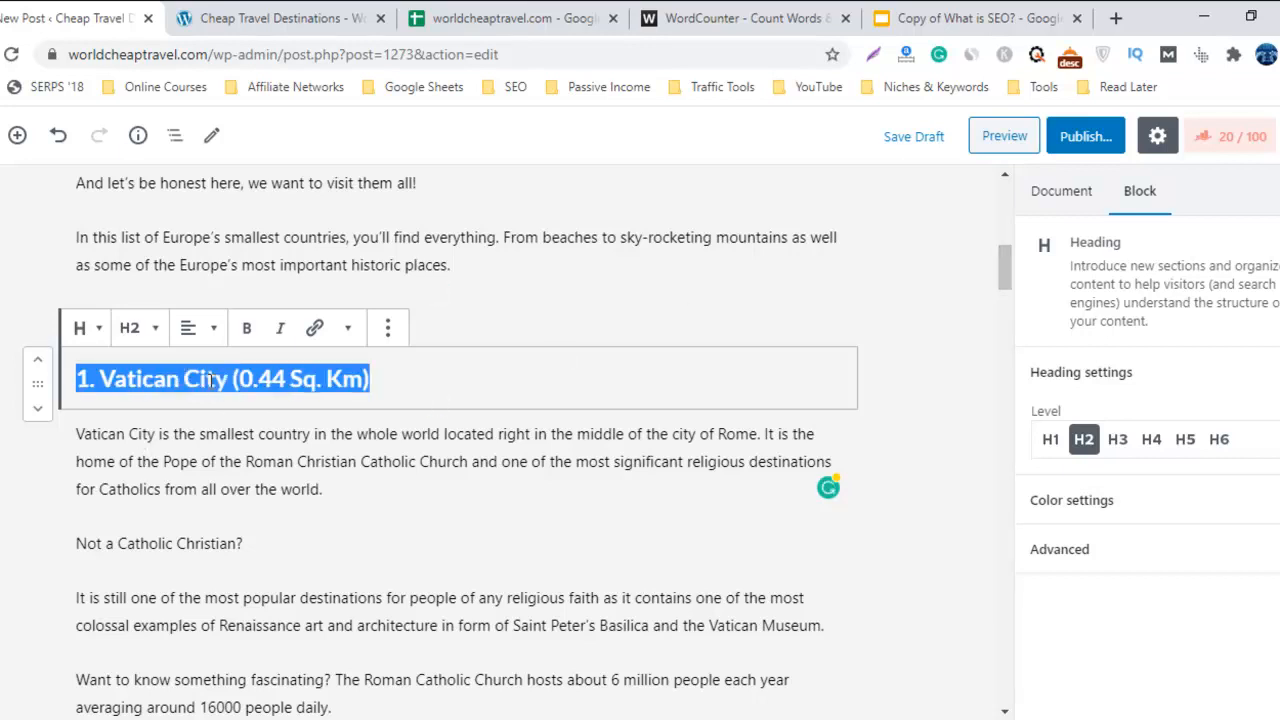
triple_click(193, 545)
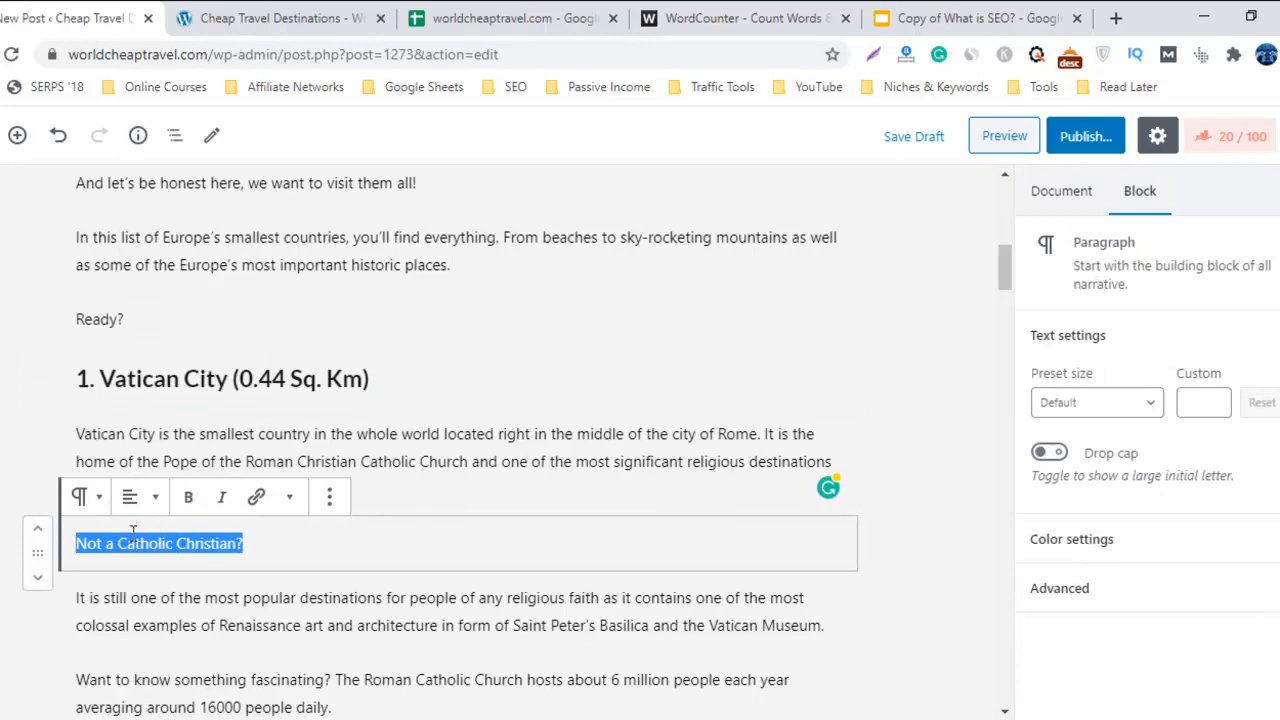
left_click(84, 497)
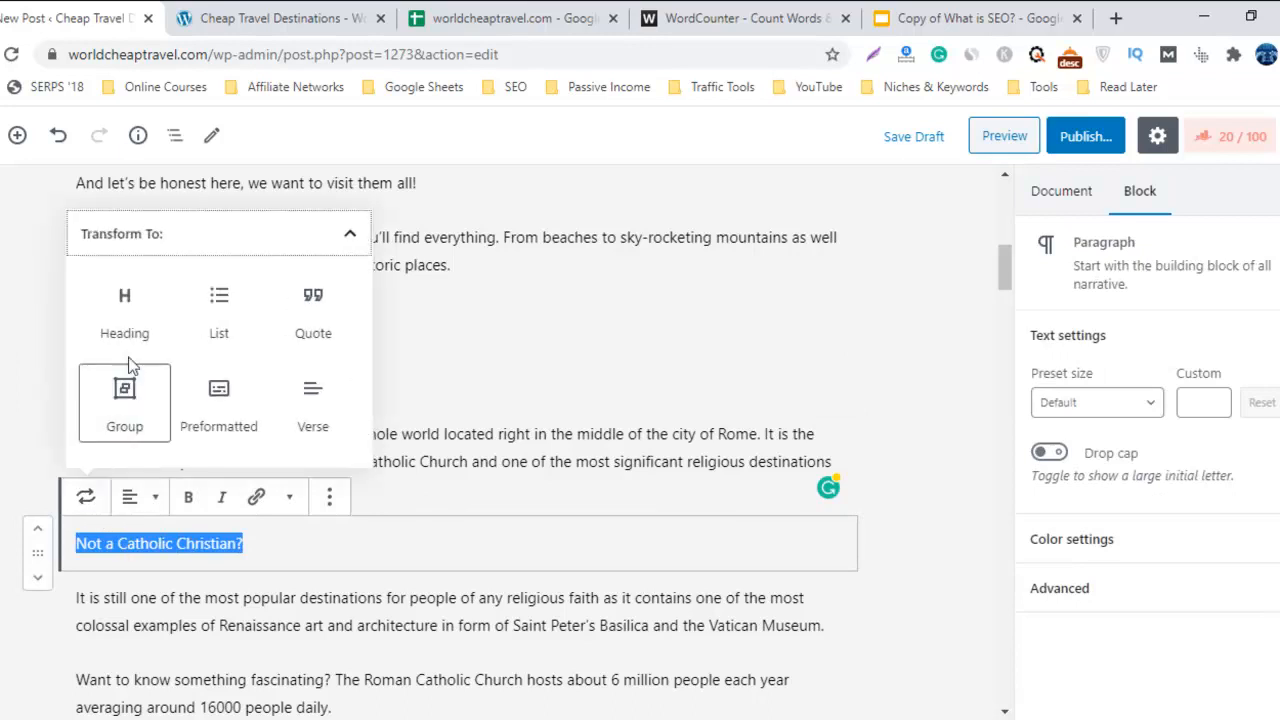
left_click(143, 343)
left_click(135, 498)
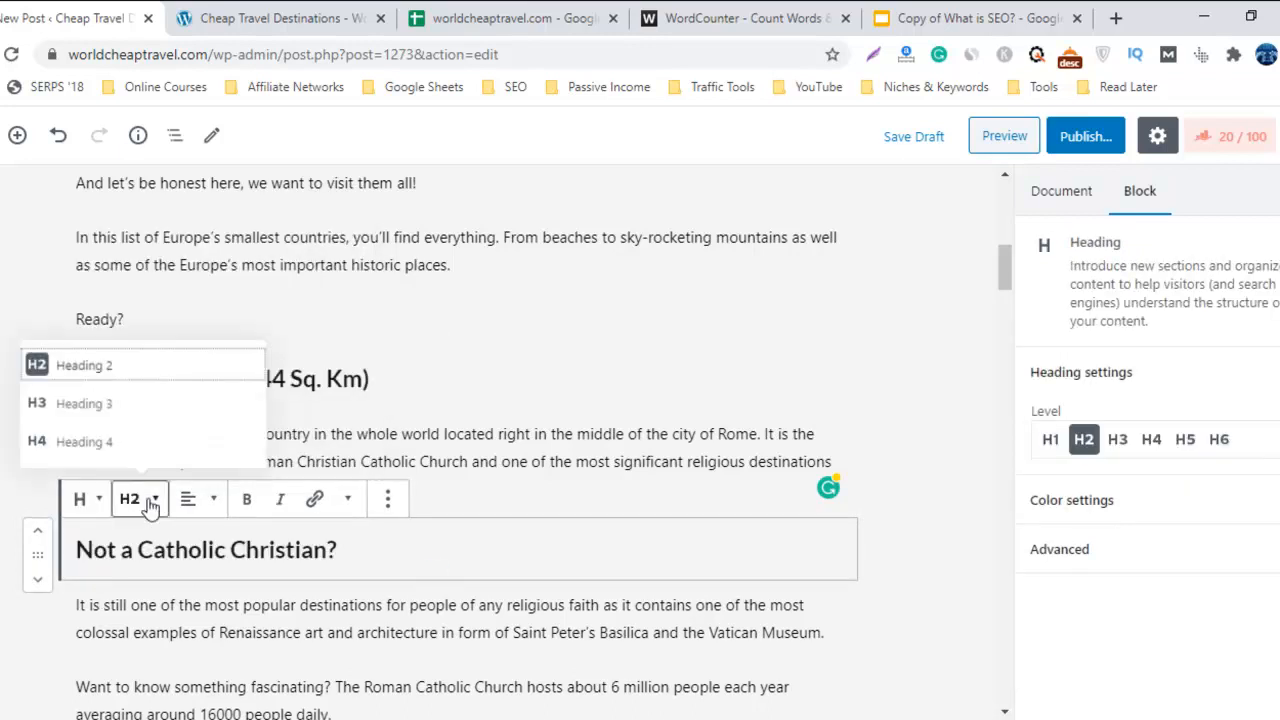
left_click(190, 412)
left_click(133, 380)
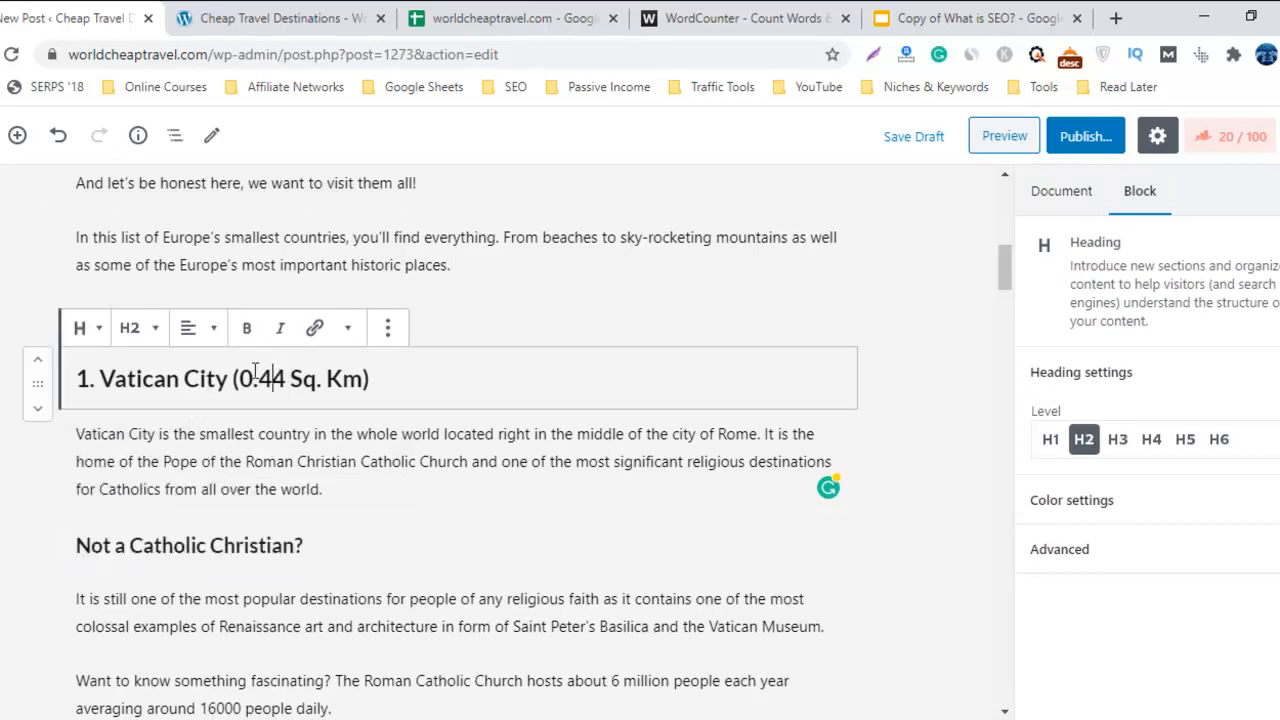
triple_click(210, 545)
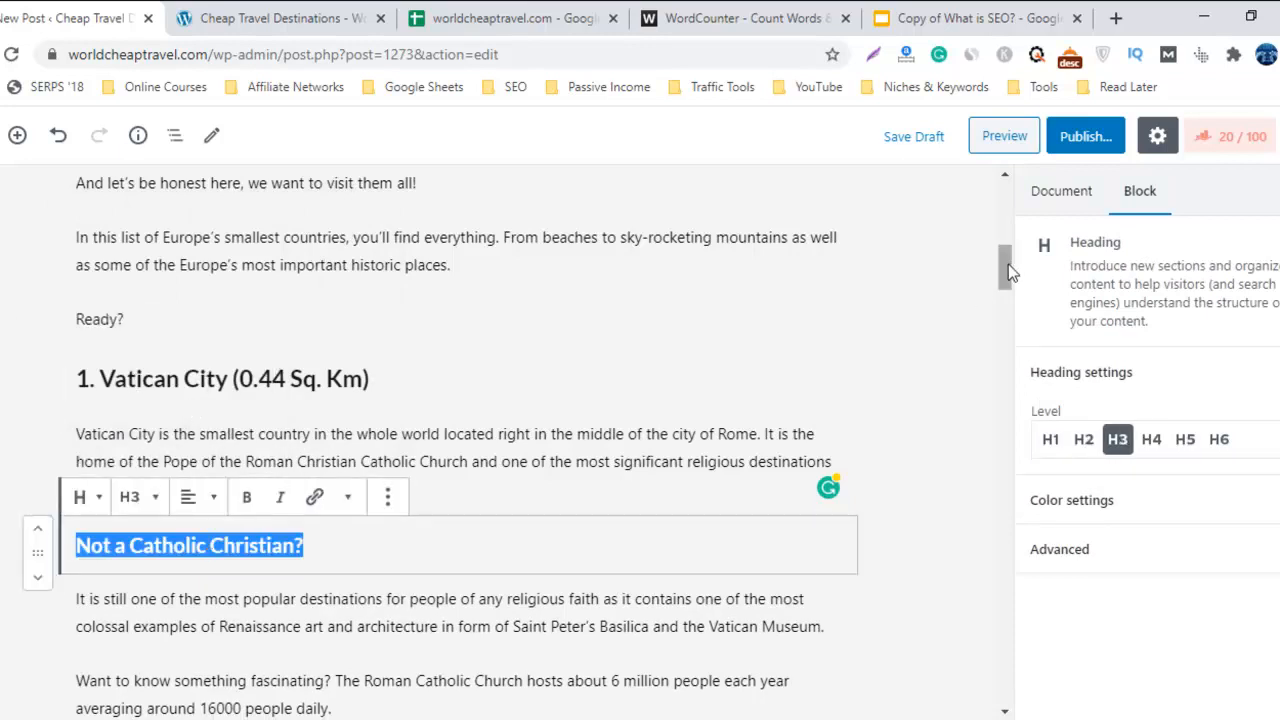
Step: Remove the extra spaces between "2." and "Monaco" in the second country heading, leaving a single space
left_click_drag(1008, 266, 1010, 292)
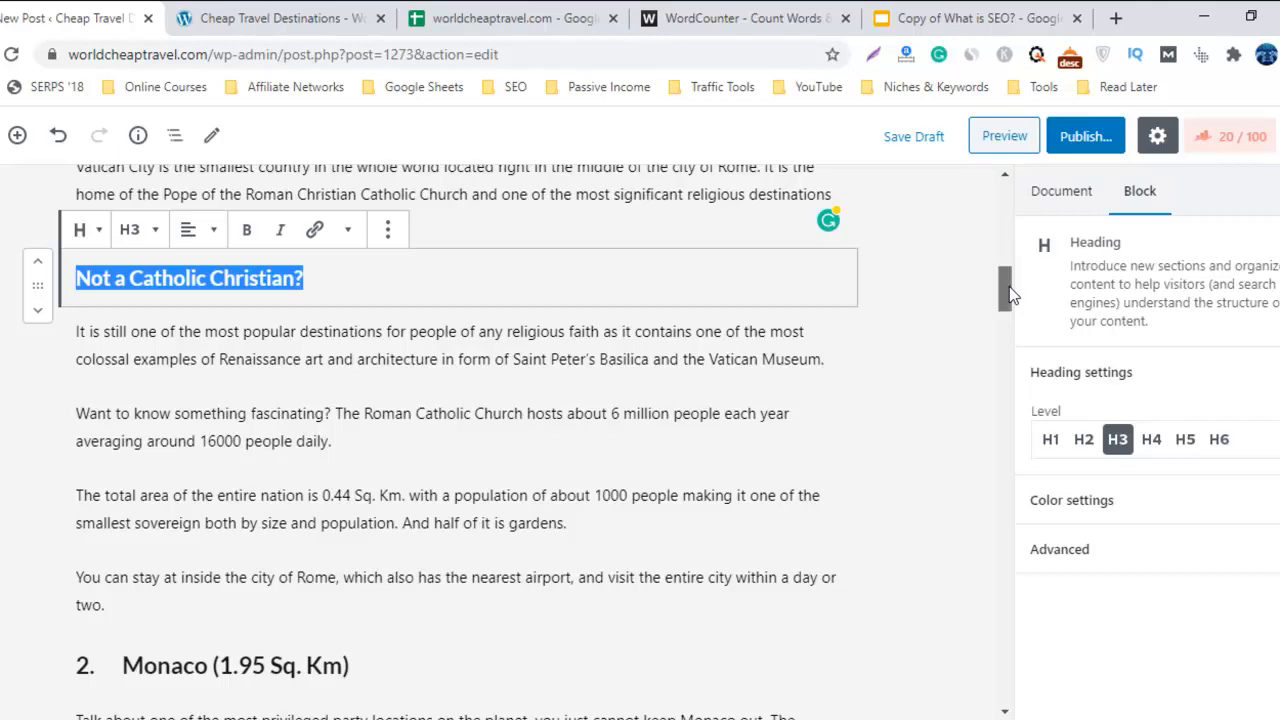
left_click_drag(1010, 292, 1005, 323)
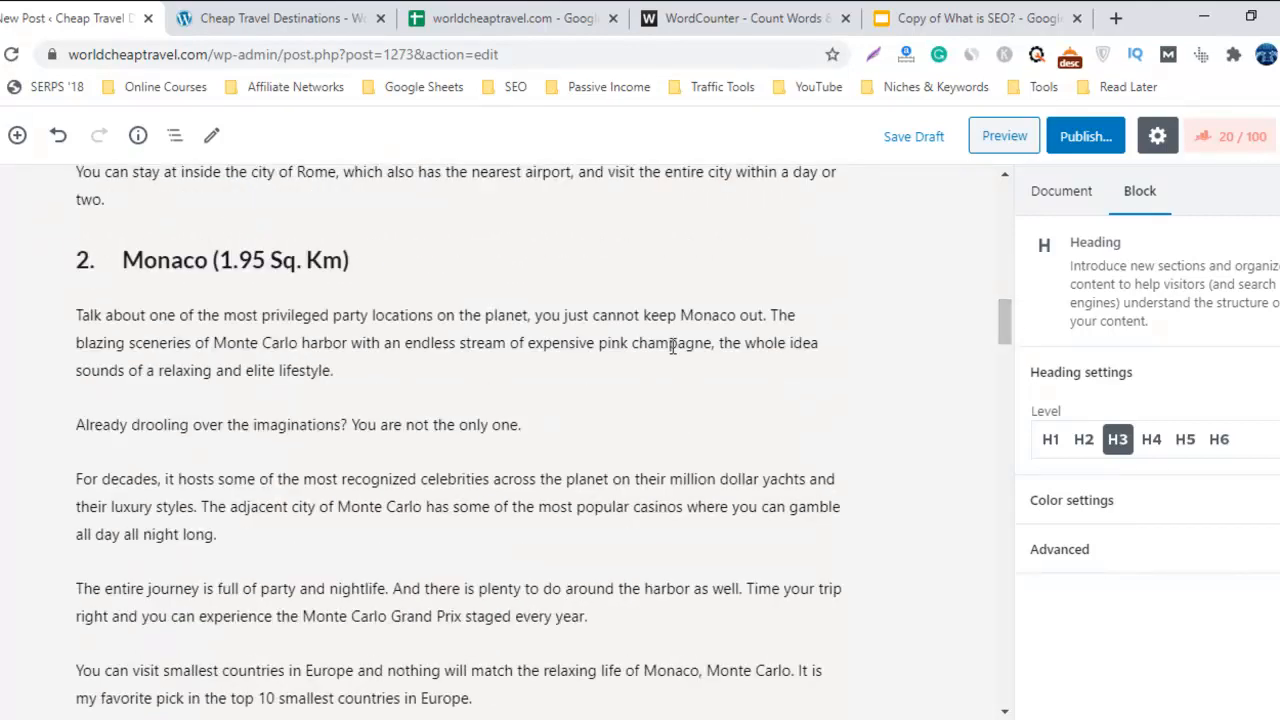
left_click(231, 258)
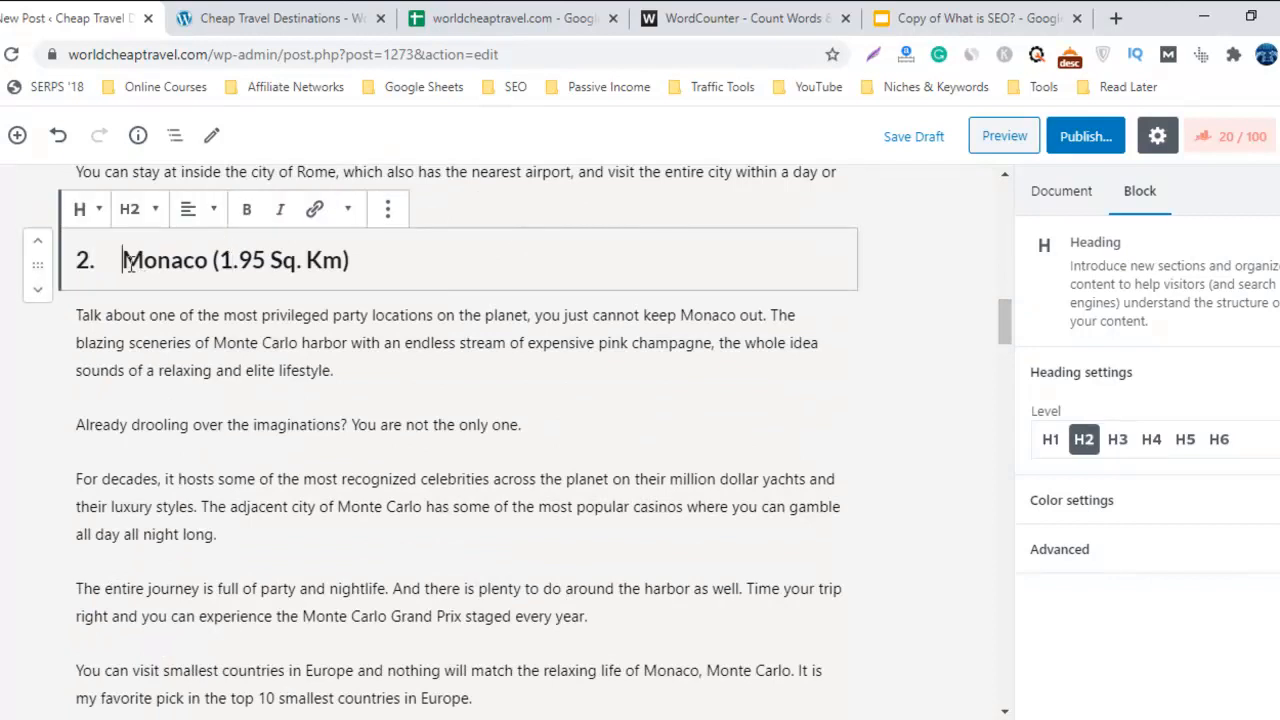
key("BackSpace")
key("BackSpace")
key("BackSpace")
key("BackSpace")
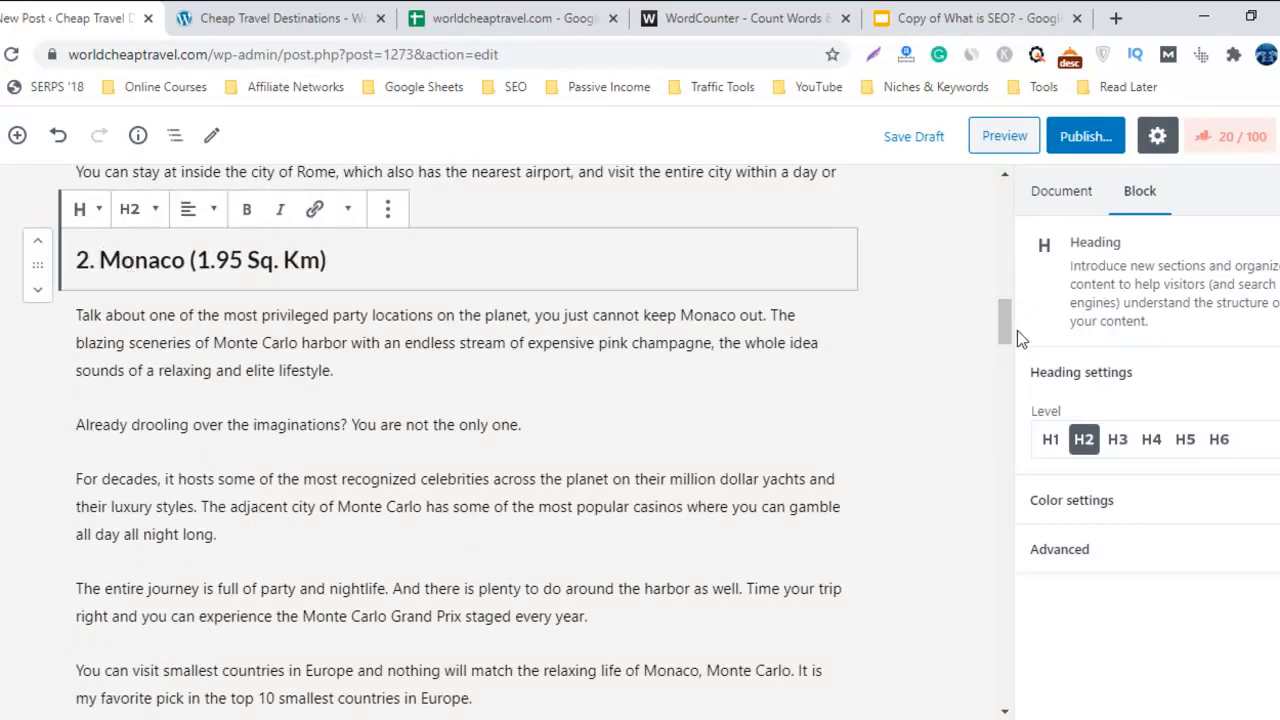
Step: Remove the extra spaces between "3." and "San Marino" in the third country heading
left_click_drag(1007, 330, 1007, 366)
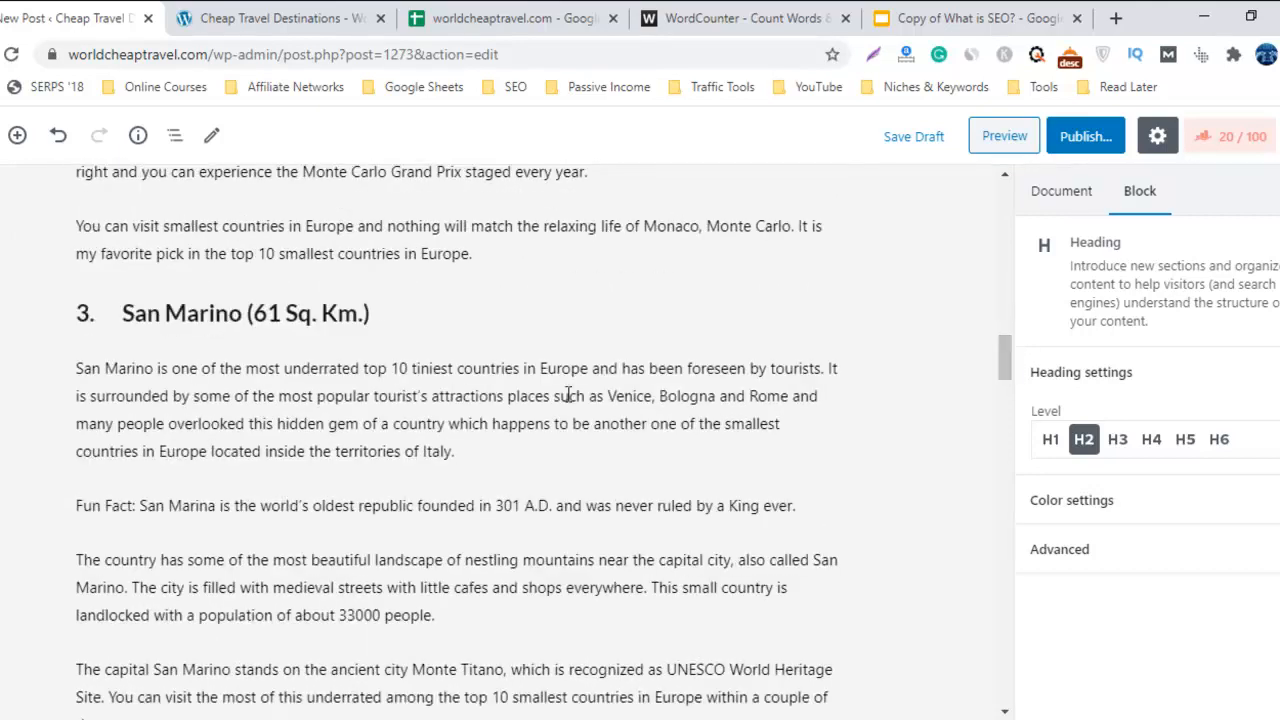
left_click(380, 309)
left_click(123, 314)
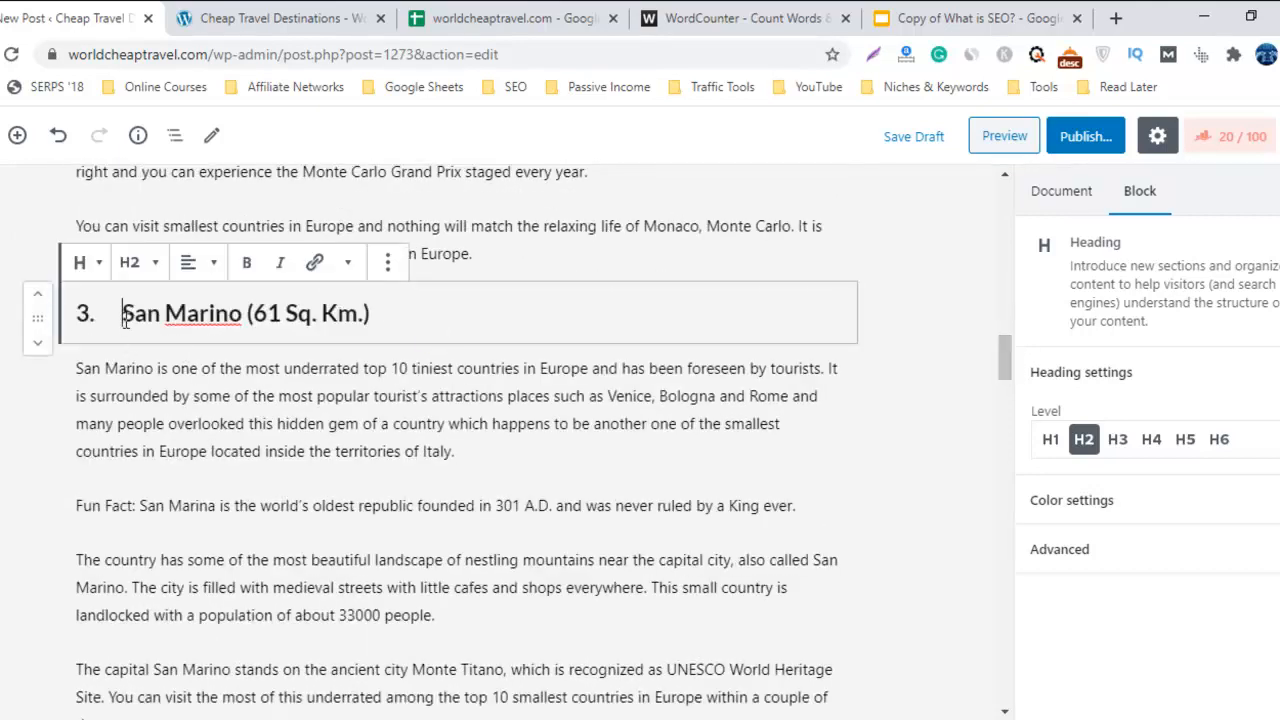
key("BackSpace")
key("BackSpace")
key("BackSpace")
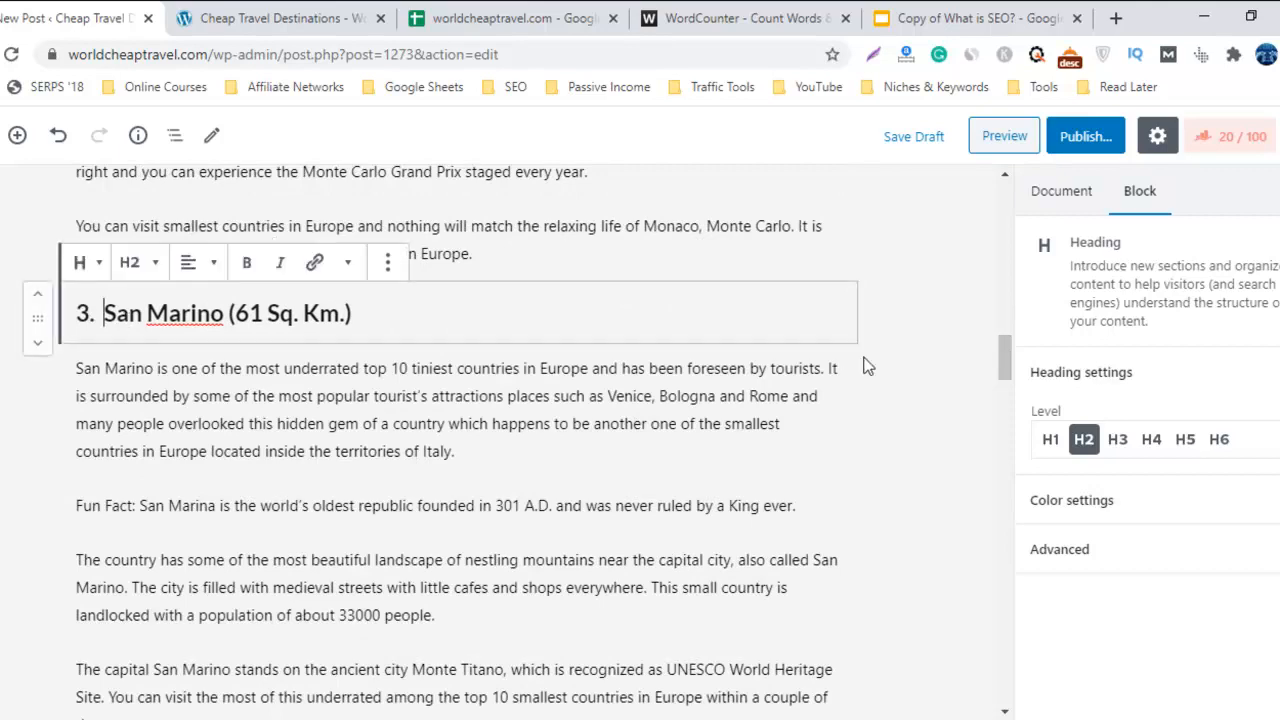
Step: Remove the extra spaces between "4." and "Liechtenstein" in the fourth country heading
left_click_drag(1008, 357, 1013, 403)
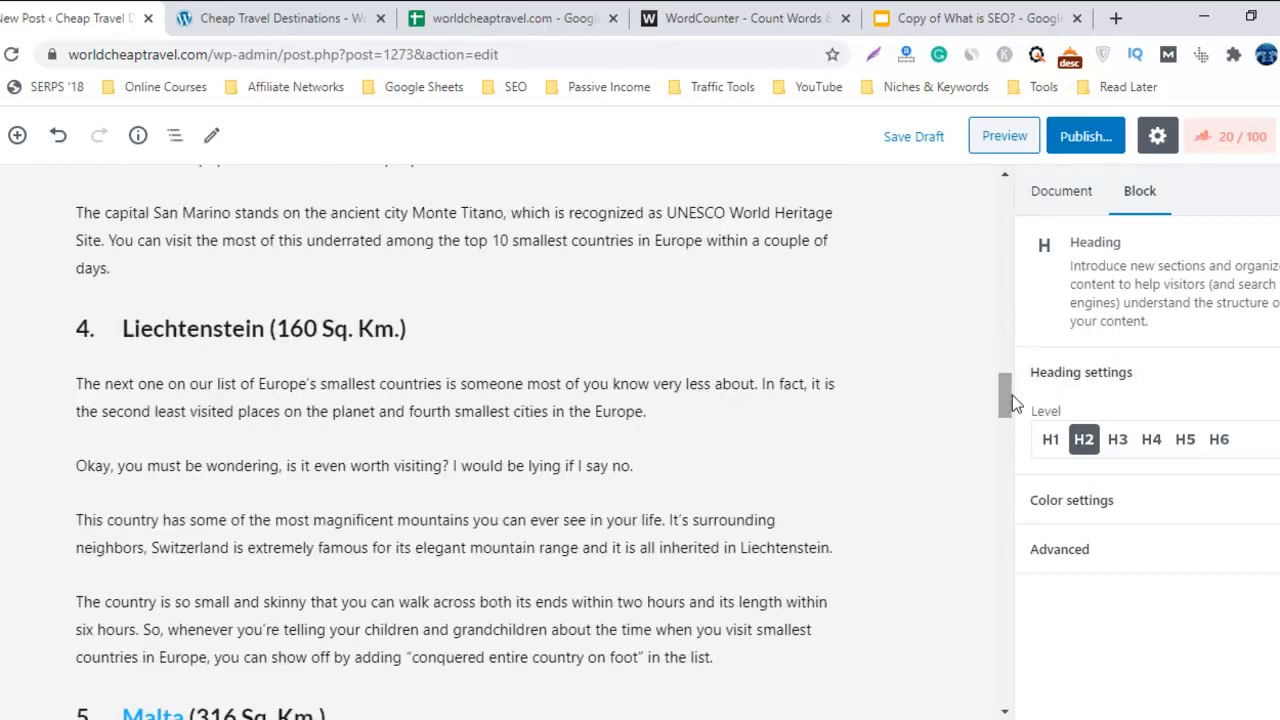
left_click(216, 332)
left_click(125, 330)
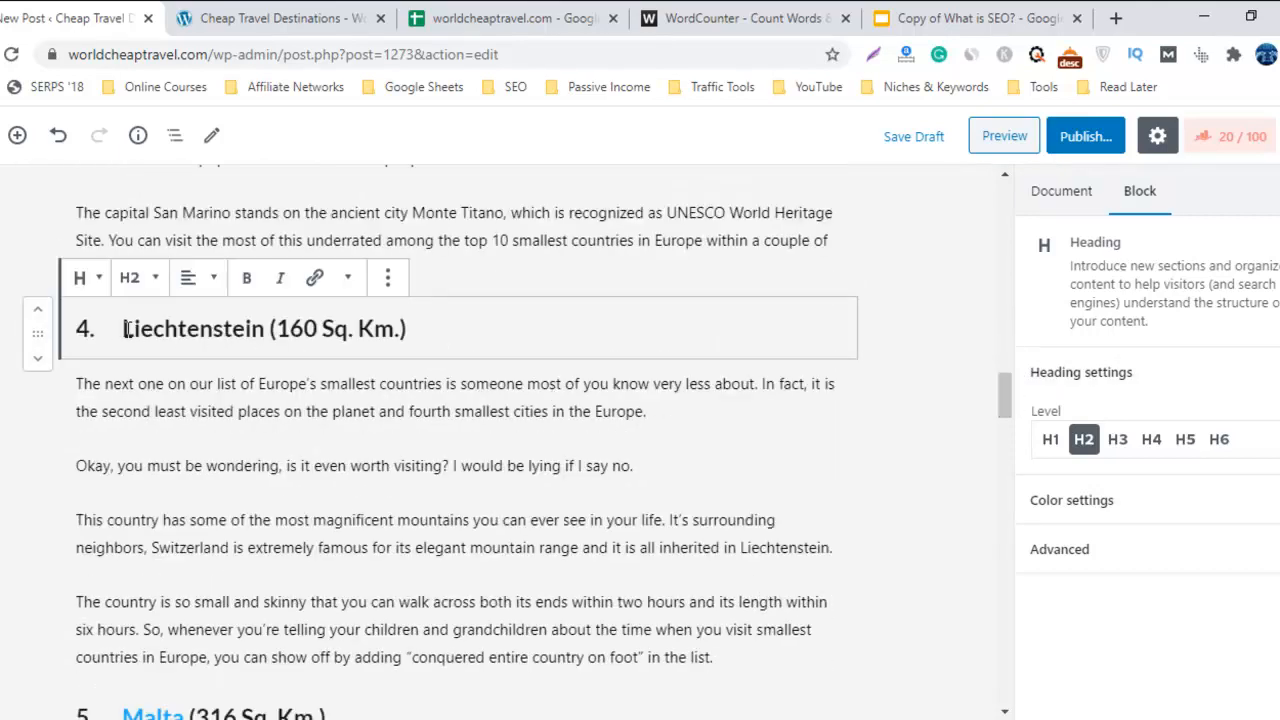
key("BackSpace")
key("BackSpace")
key("BackSpace")
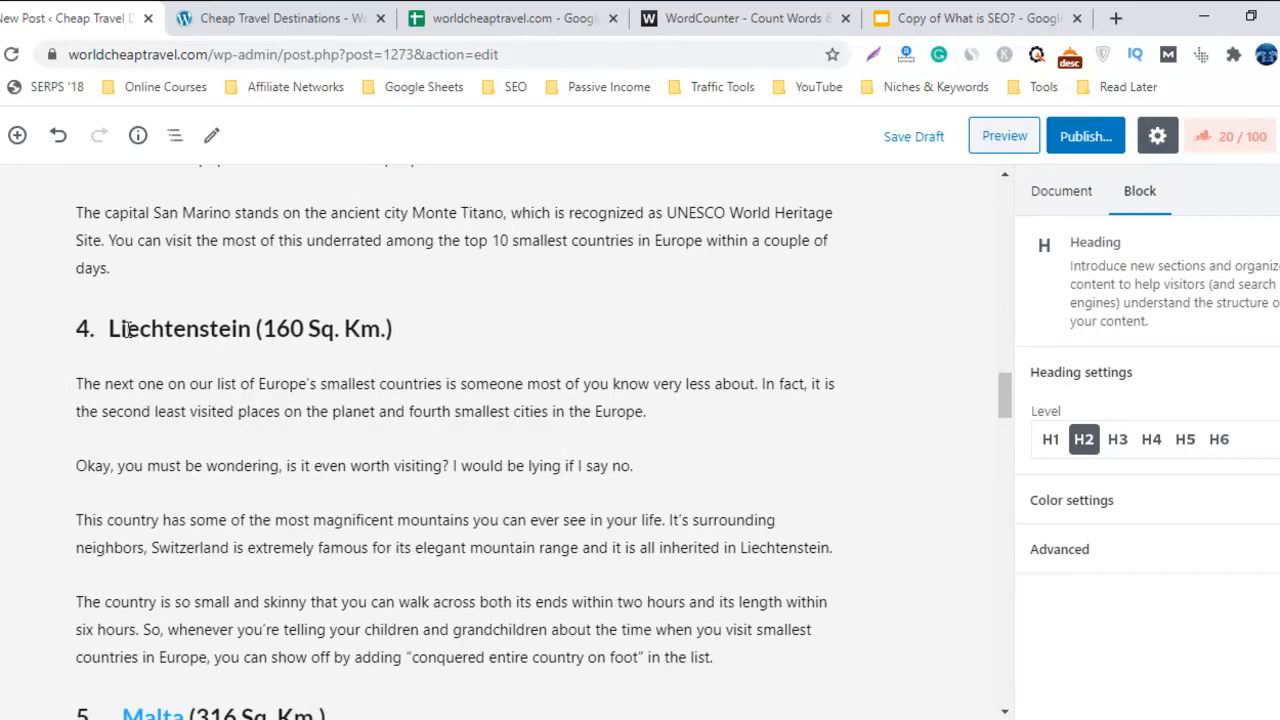
key("BackSpace")
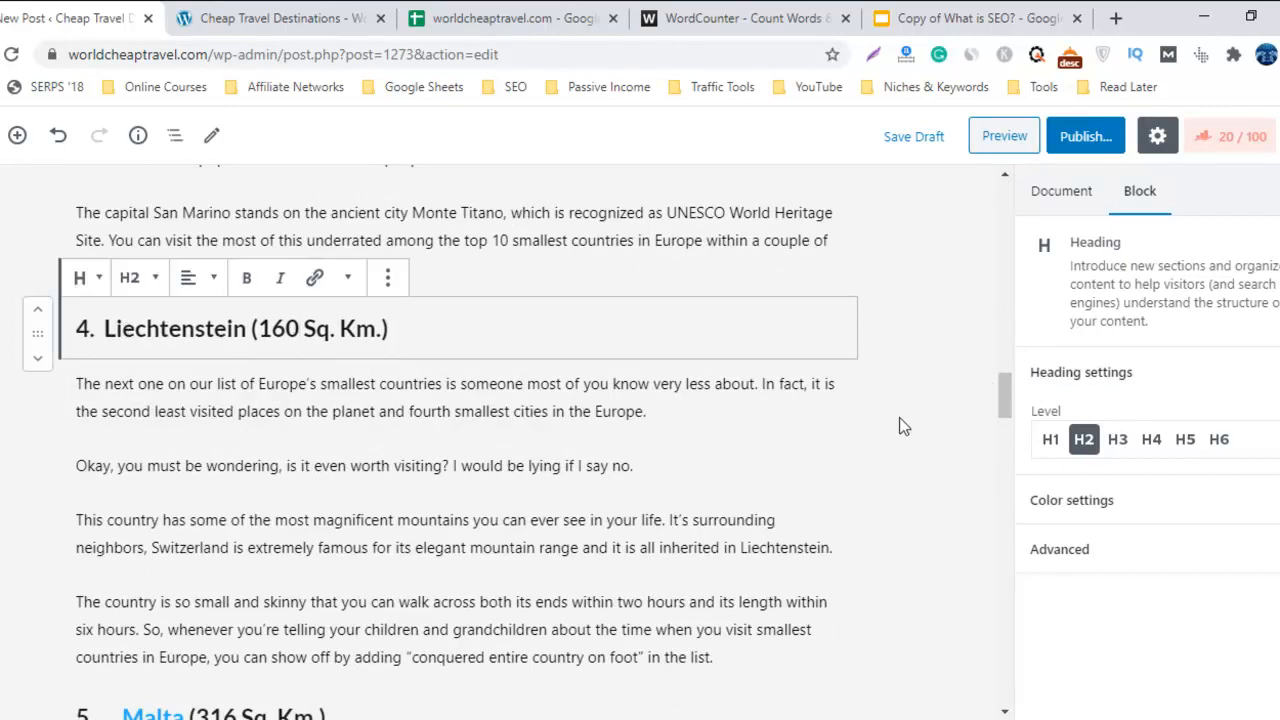
Step: Remove the extra spaces between "5." and "Malta" in the fifth country heading
left_click_drag(1003, 388, 1012, 425)
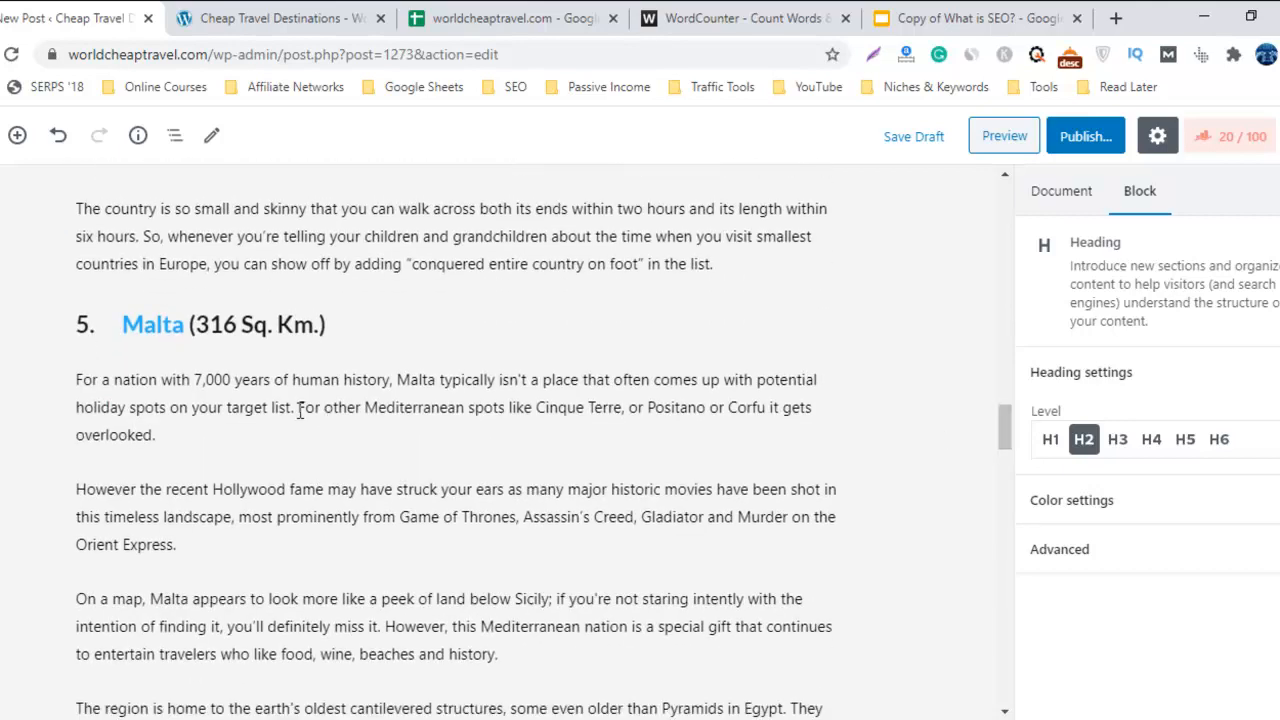
left_click(130, 318)
key("BackSpace")
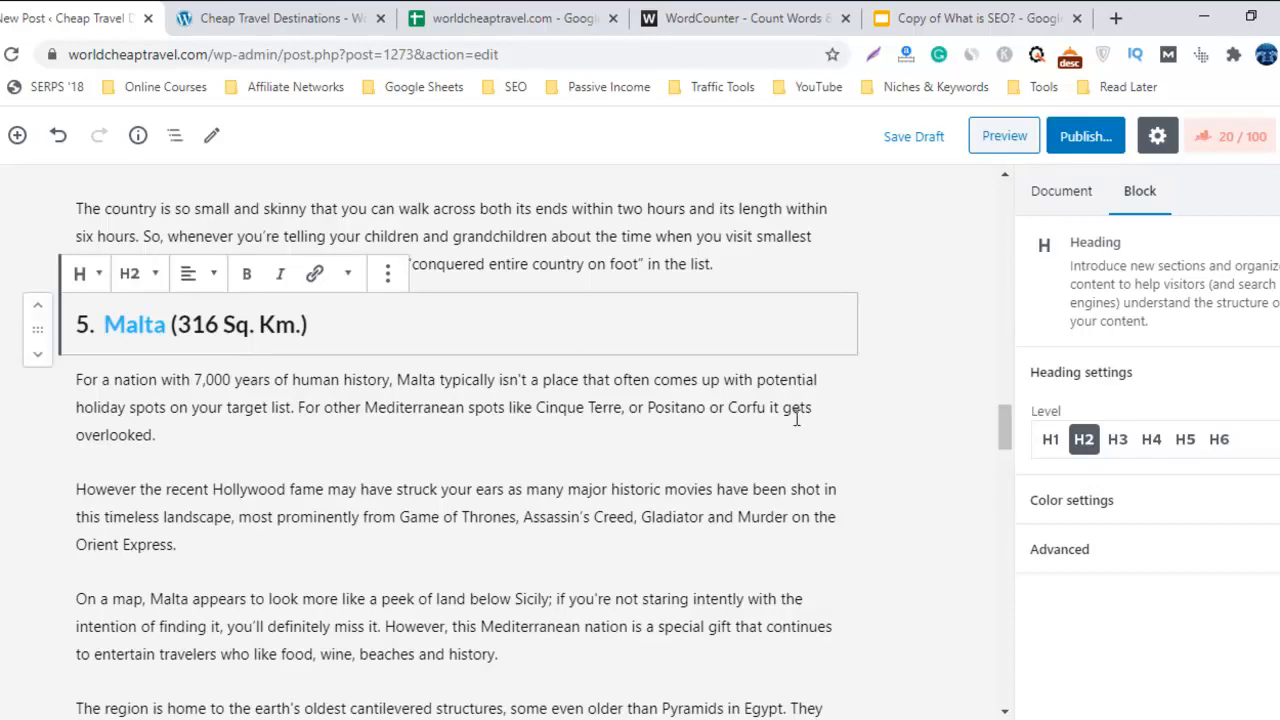
left_click_drag(1000, 424, 983, 190)
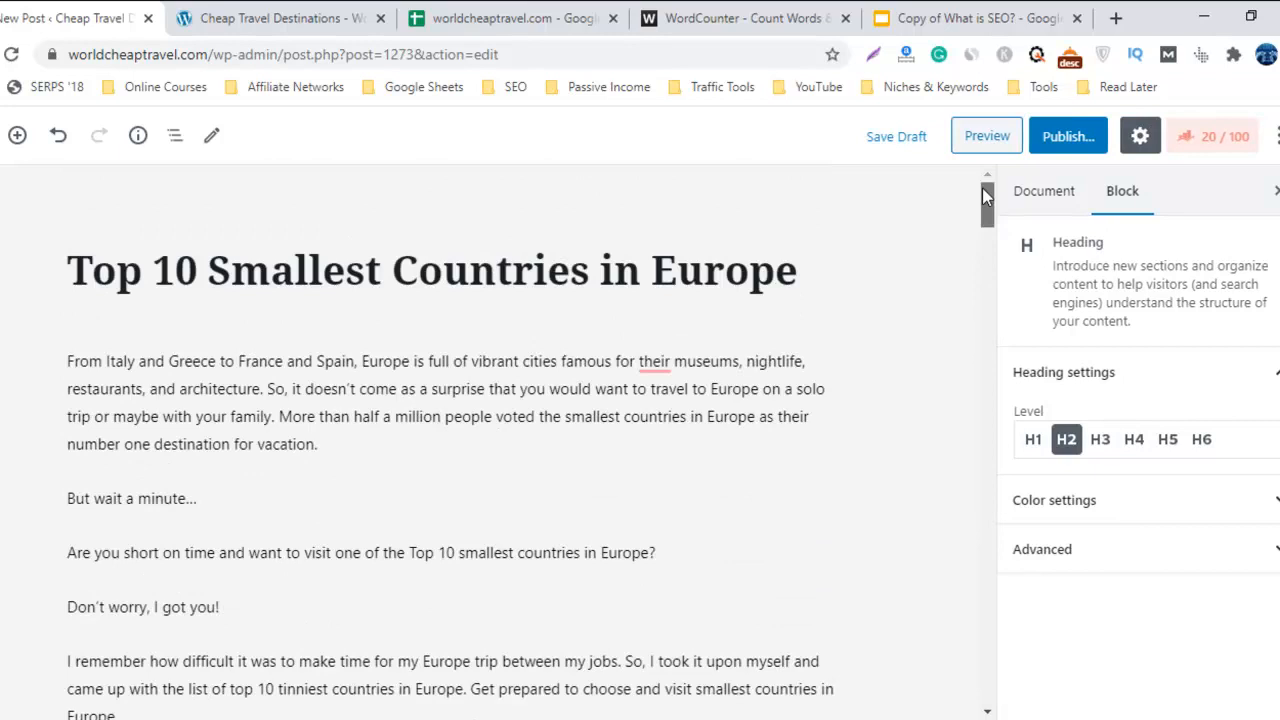
Step: Open flyingtoworld.com in a new browser tab and open its "10 Best GoPro Alternatives (Cheap Action Cameras)" article
left_click(1115, 18)
type("fly")
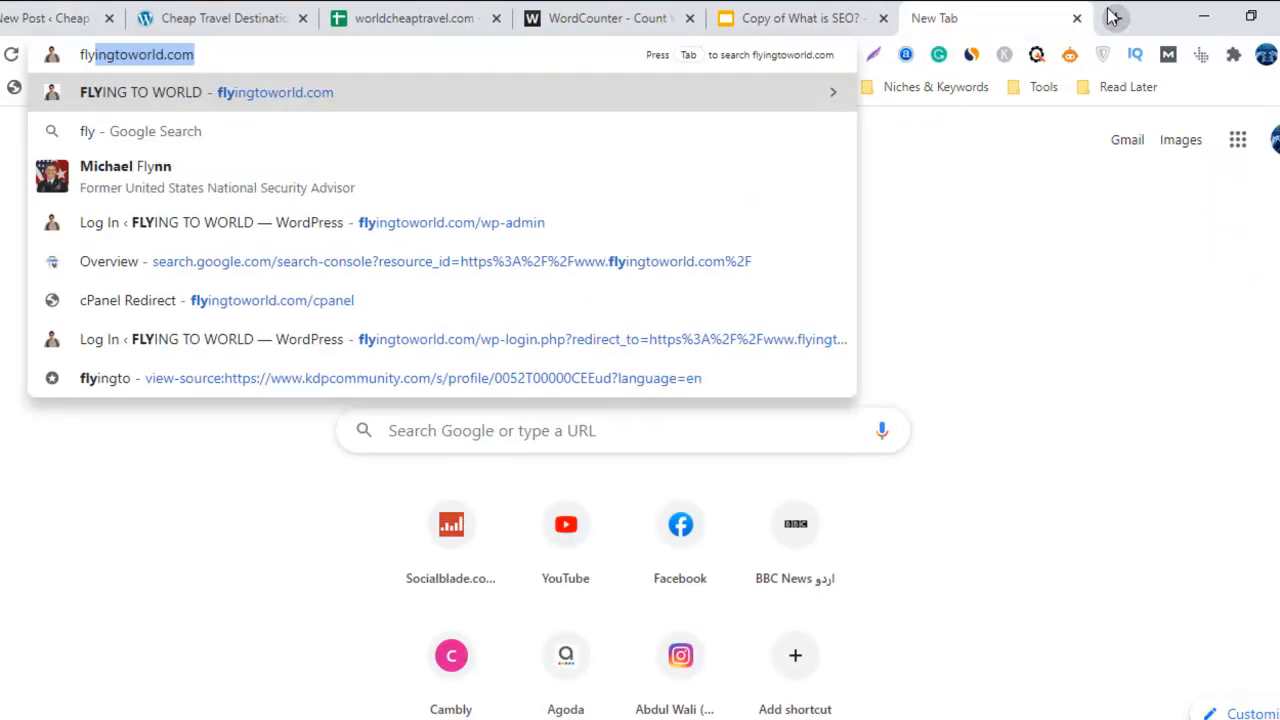
key("Return")
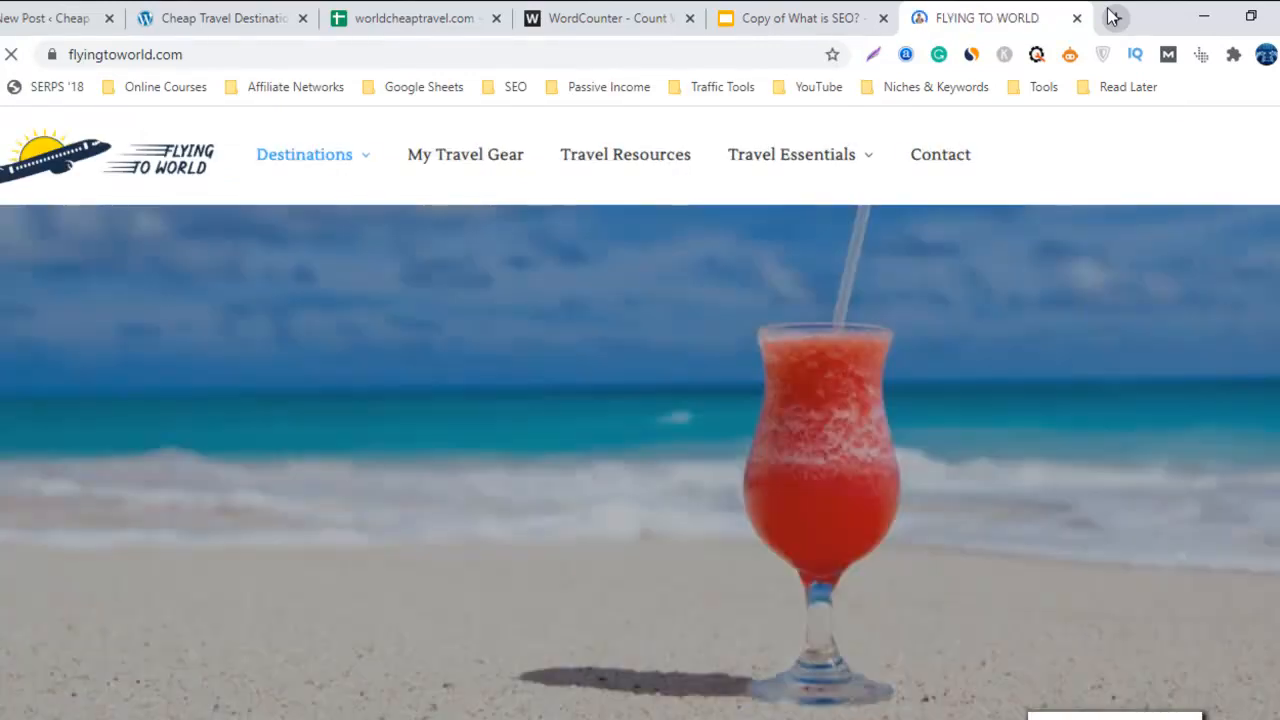
mouse_move(806, 163)
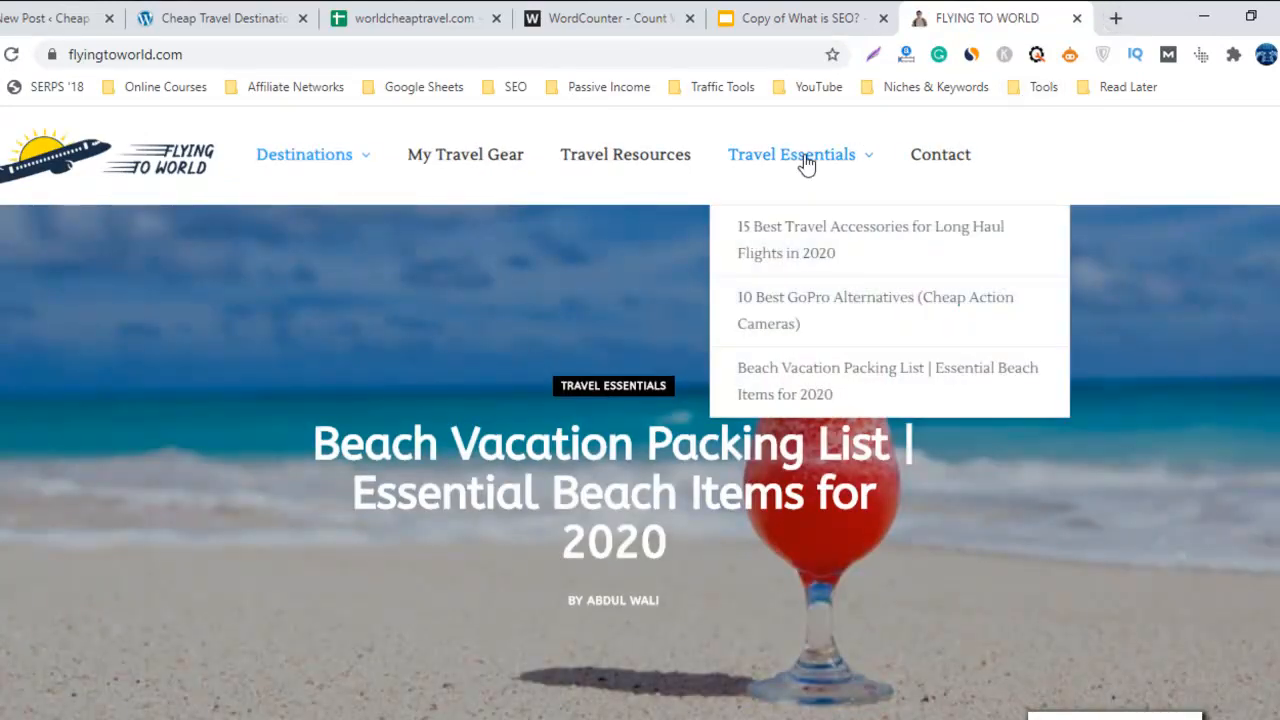
left_click(886, 306)
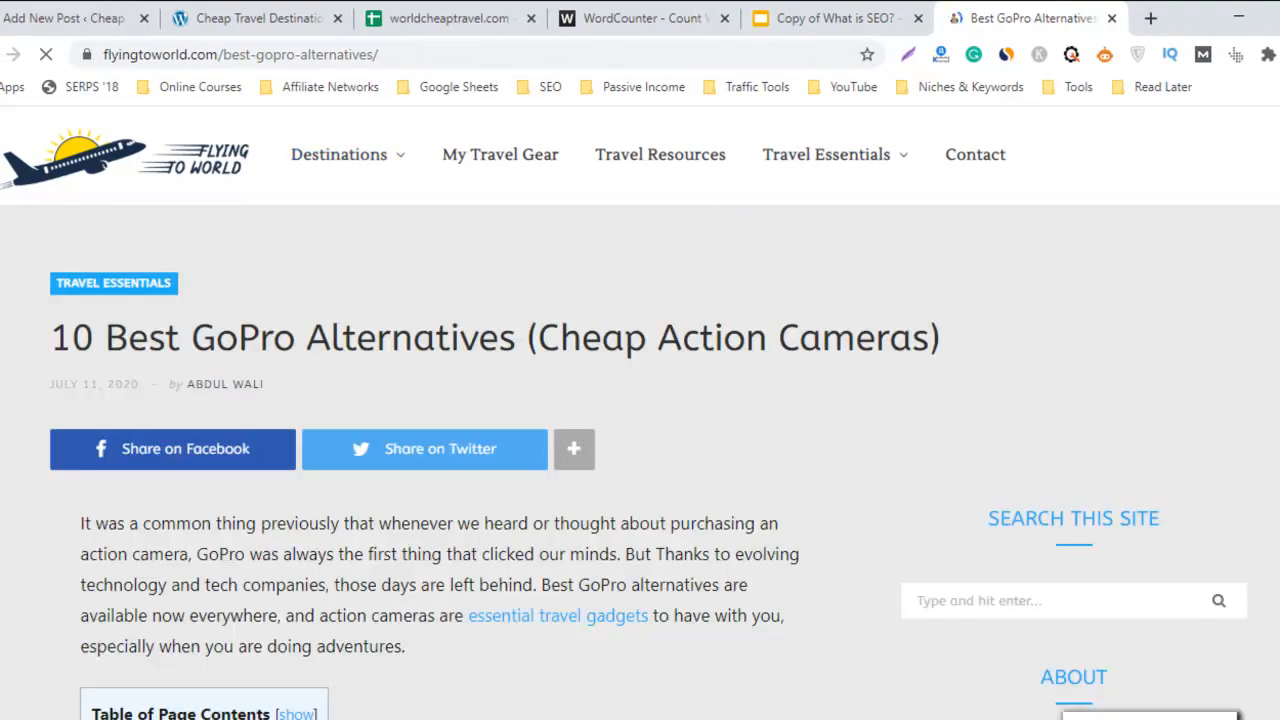
Step: Look through the GoPro alternatives article to examine how its introduction, table of contents and numbered product headings are structured
scroll(640, 412, "down", 6)
scroll(640, 412, "up", 4)
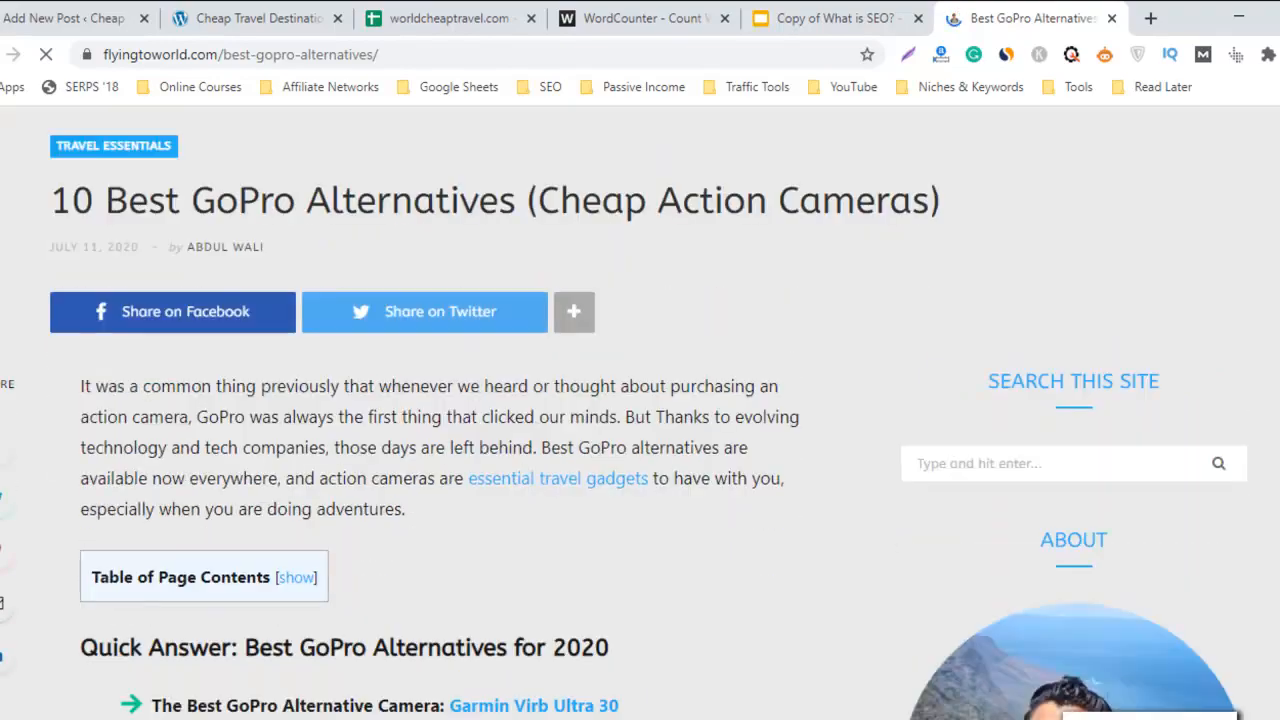
scroll(640, 412, "down", 7)
scroll(640, 412, "up", 8)
scroll(640, 412, "down", 10)
scroll(640, 412, "up", 5)
scroll(640, 412, "down", 12)
scroll(640, 412, "up", 3)
scroll(640, 412, "down", 20)
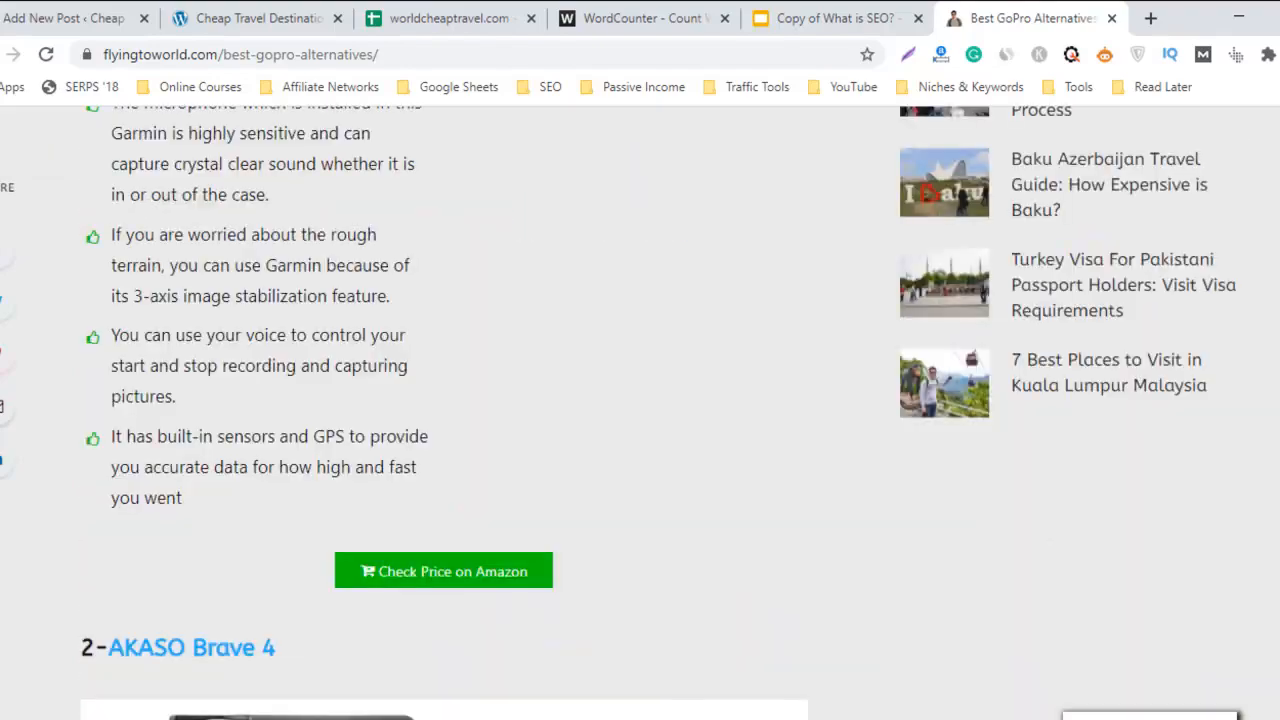
scroll(640, 412, "down", 20)
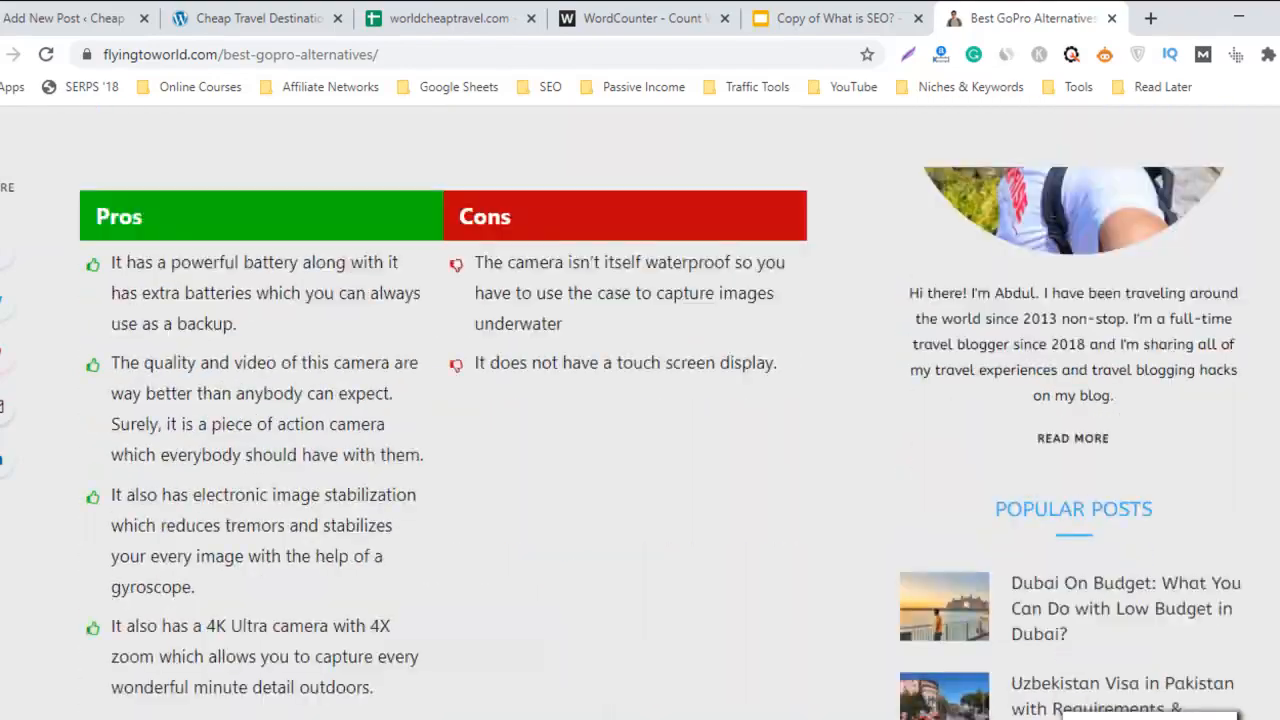
Step: Examine the "A Buying Guide to Help You Out!" heading and the subheadings that follow it in the article
scroll(640, 412, "up", 20)
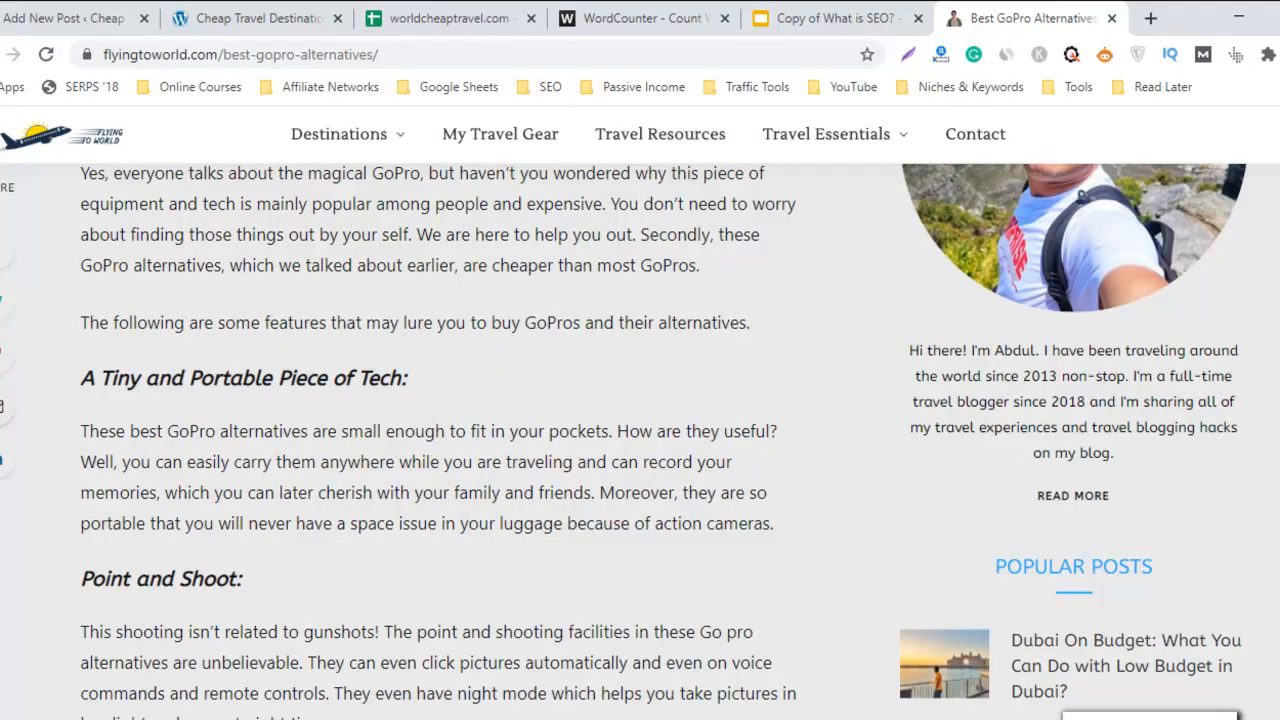
scroll(640, 412, "up", 10)
scroll(640, 412, "down", 3)
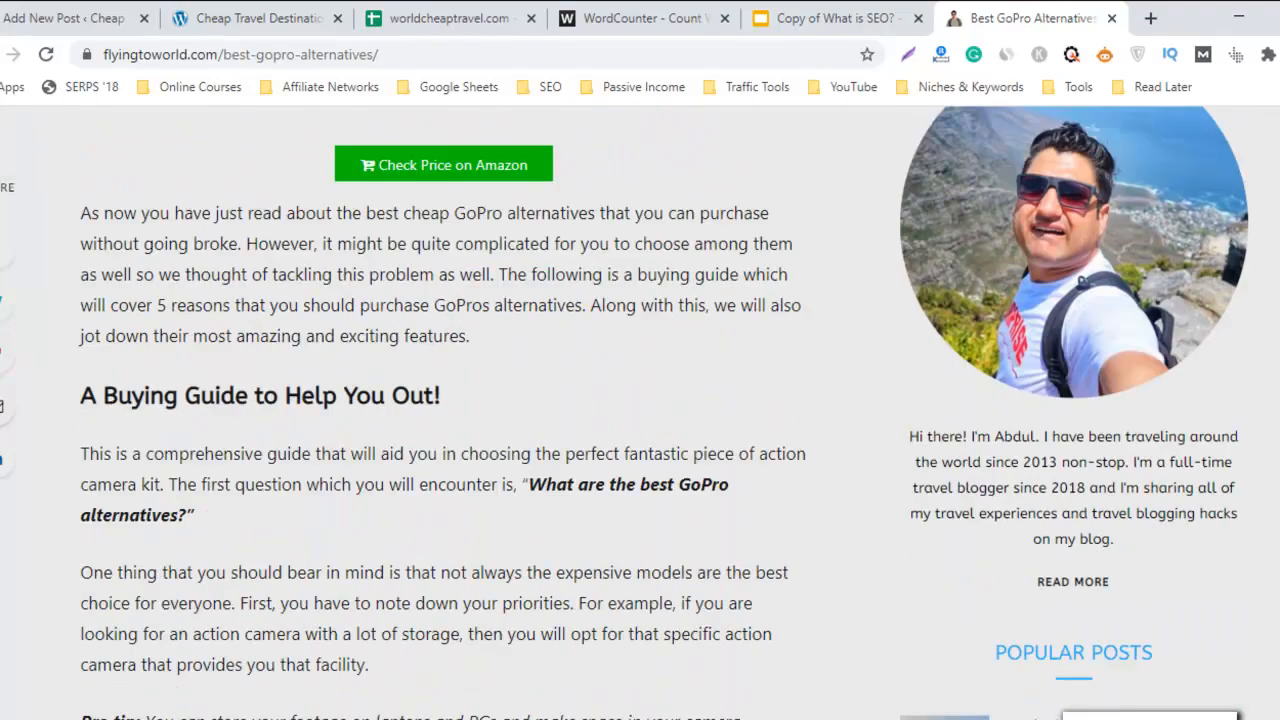
scroll(640, 412, "down", 1)
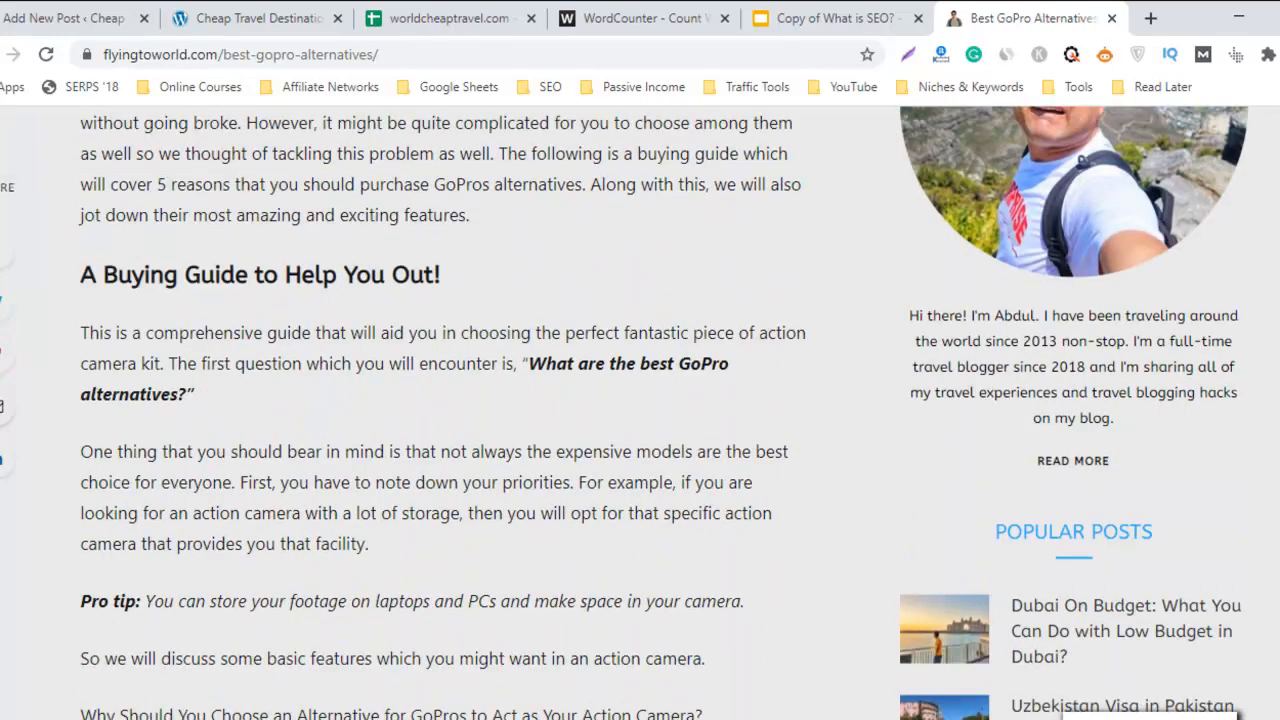
triple_click(240, 277)
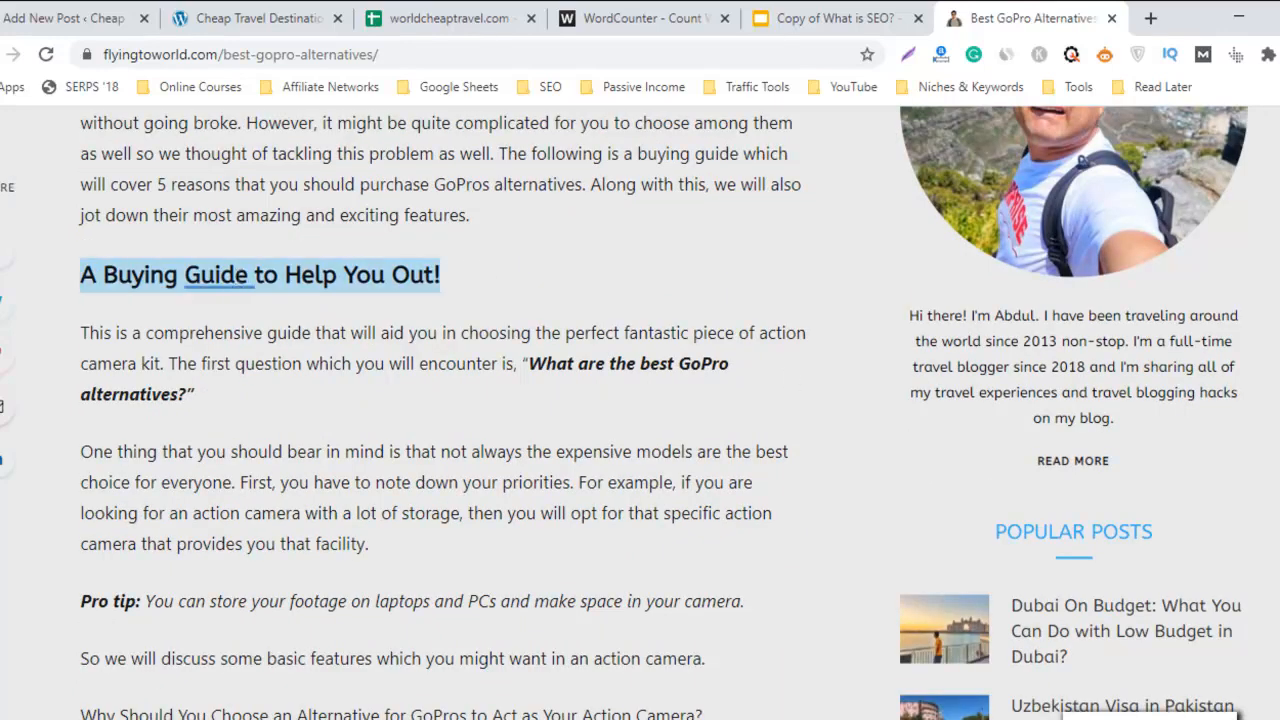
scroll(440, 410, "down", 6)
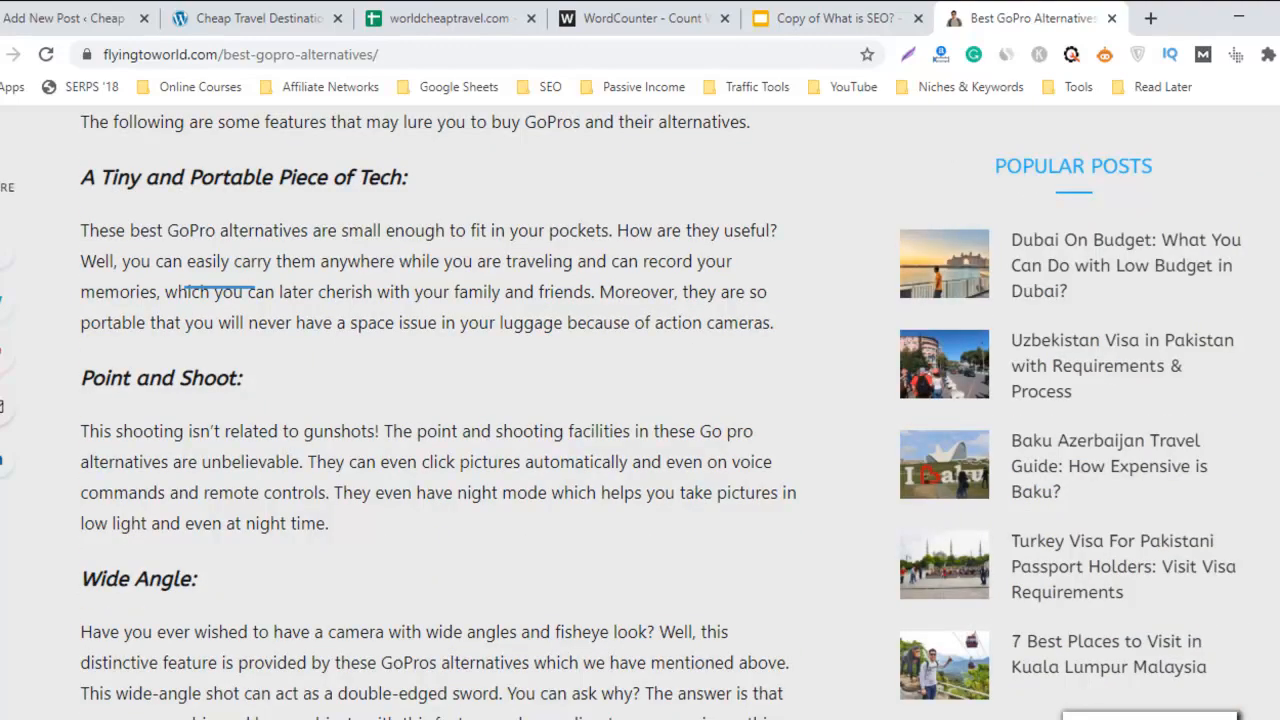
scroll(440, 410, "down", 10)
scroll(440, 410, "up", 4)
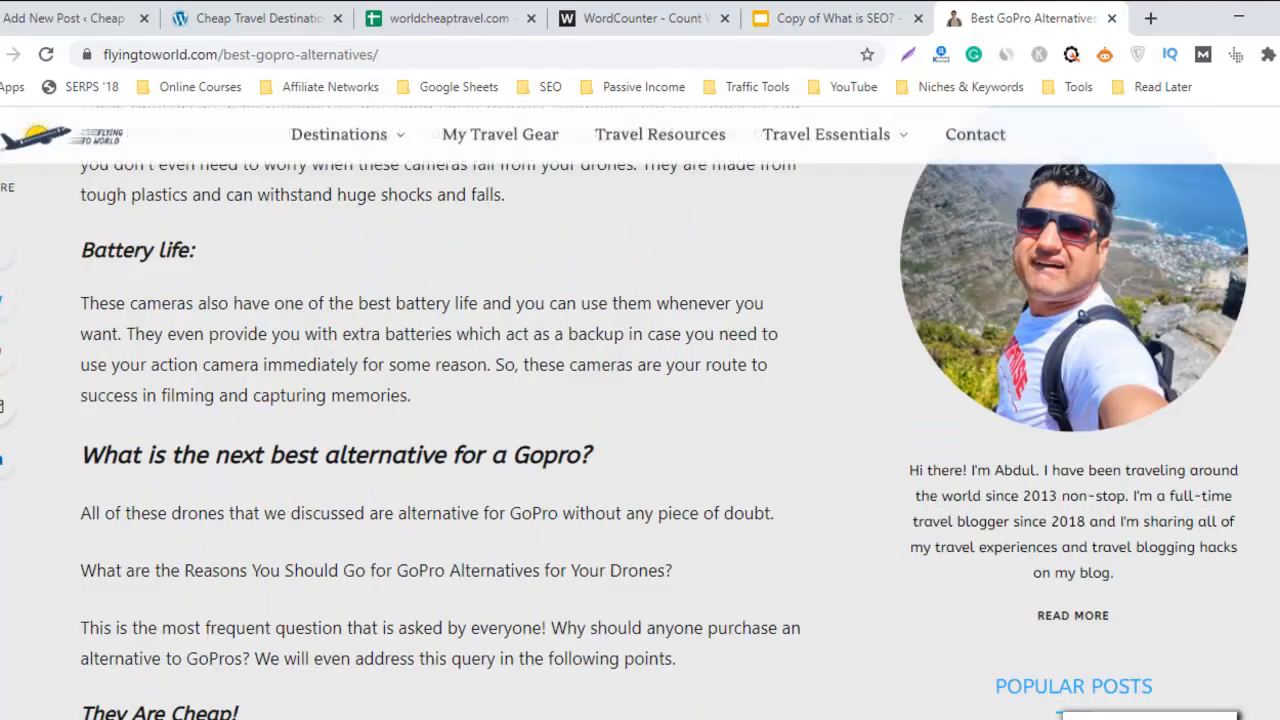
scroll(530, 476, "down", 4)
scroll(530, 476, "up", 3)
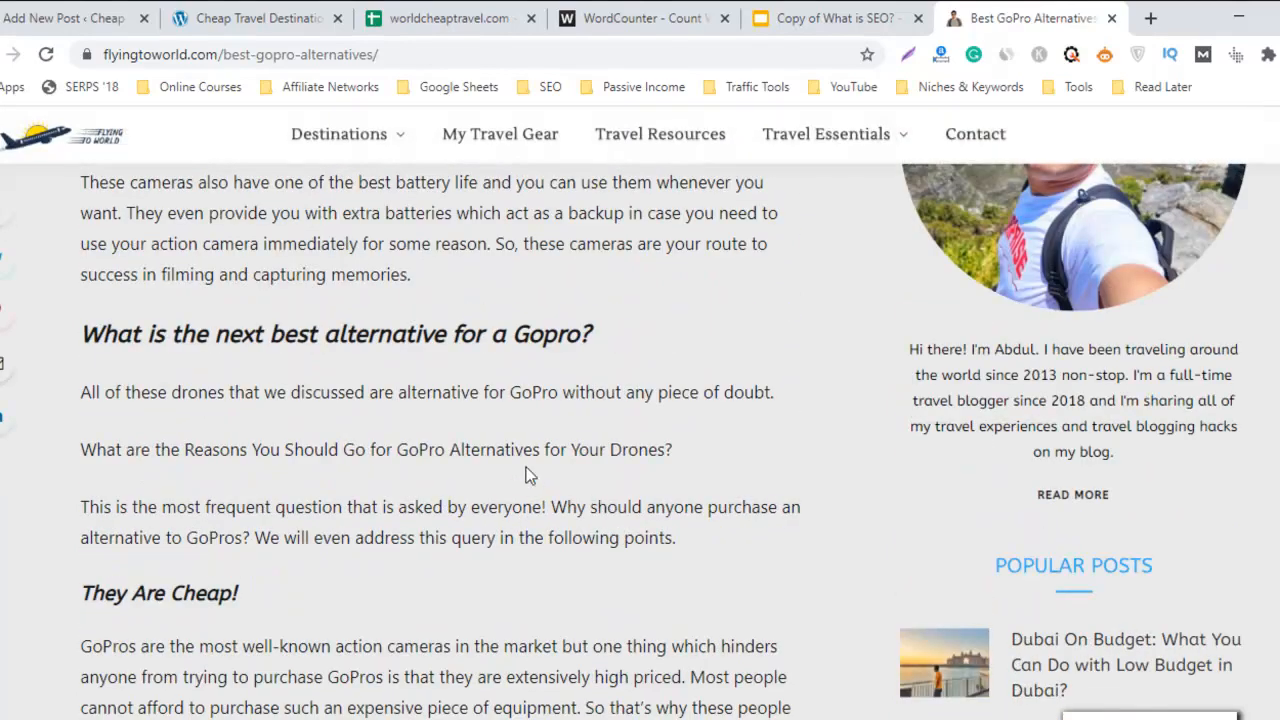
Step: Highlight the article's "What is the next best alternative for a Gopro?" heading and return to the beginning of the WordPress post
triple_click(372, 335)
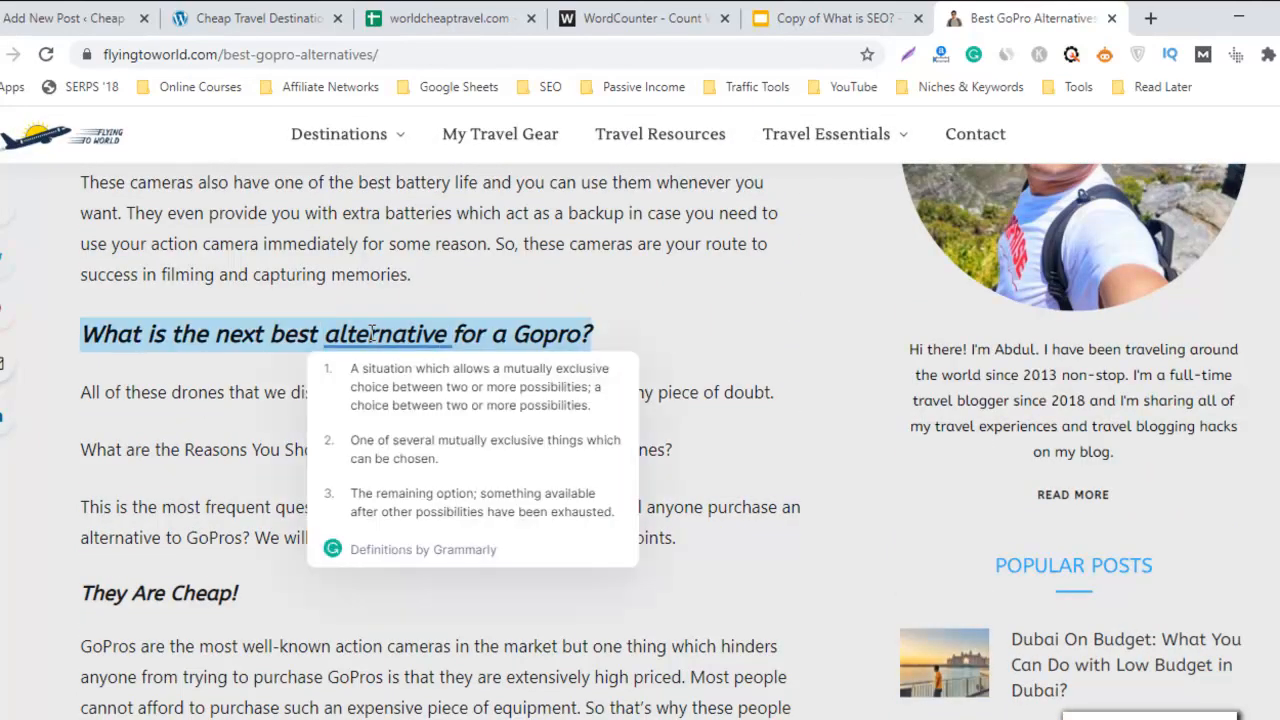
left_click(195, 14)
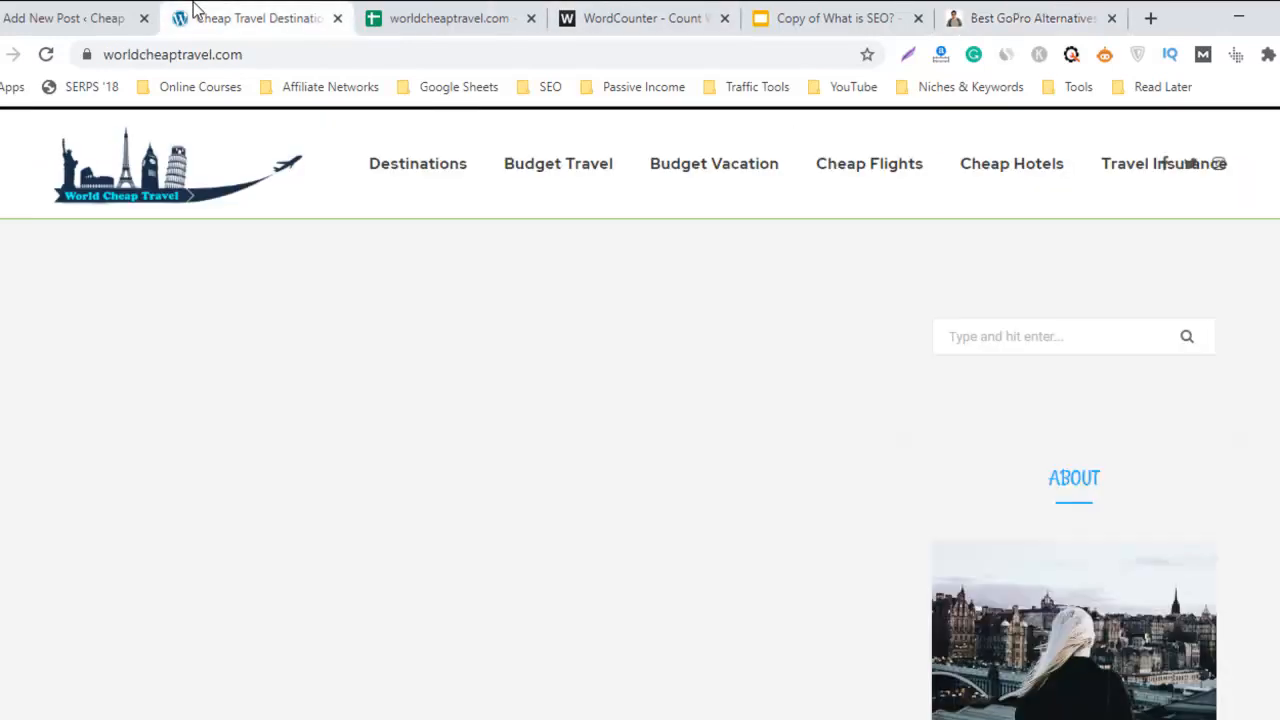
left_click(76, 10)
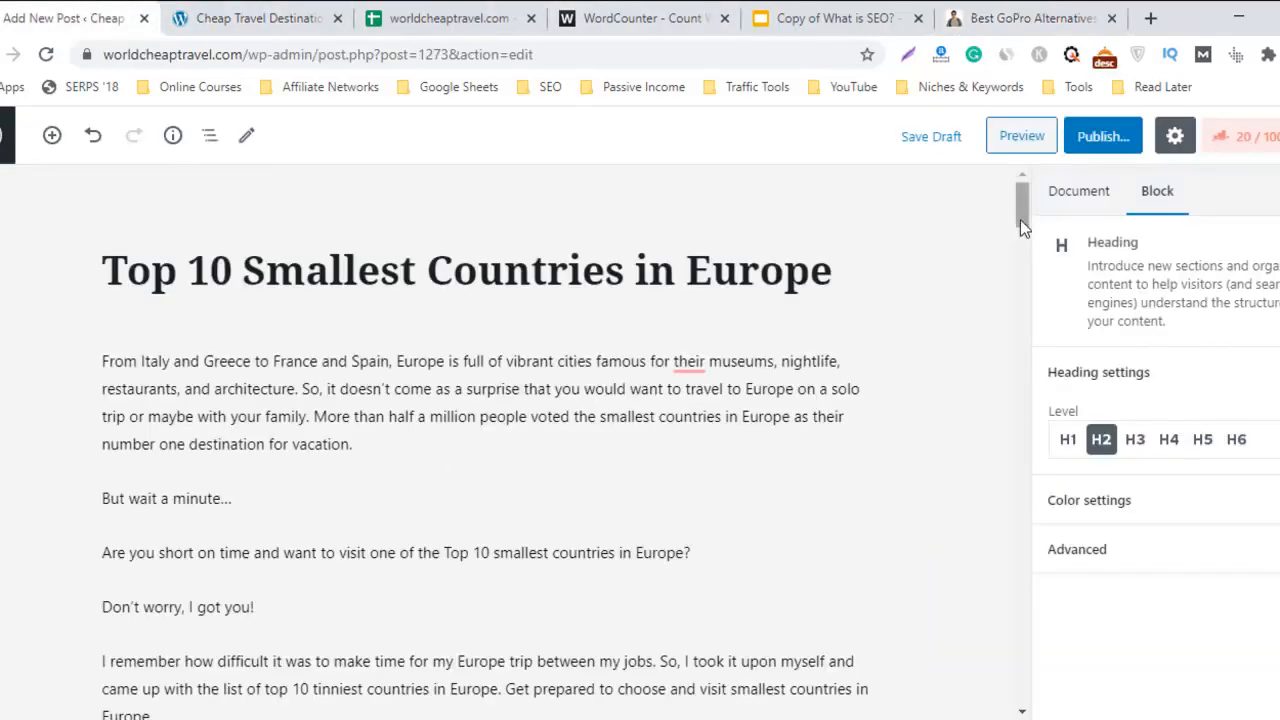
left_click_drag(1024, 197, 1034, 163)
Step: Highlight the "Include Images/Videos for Engagement" tip in the content optimization slide and return to the post
left_click(814, 14)
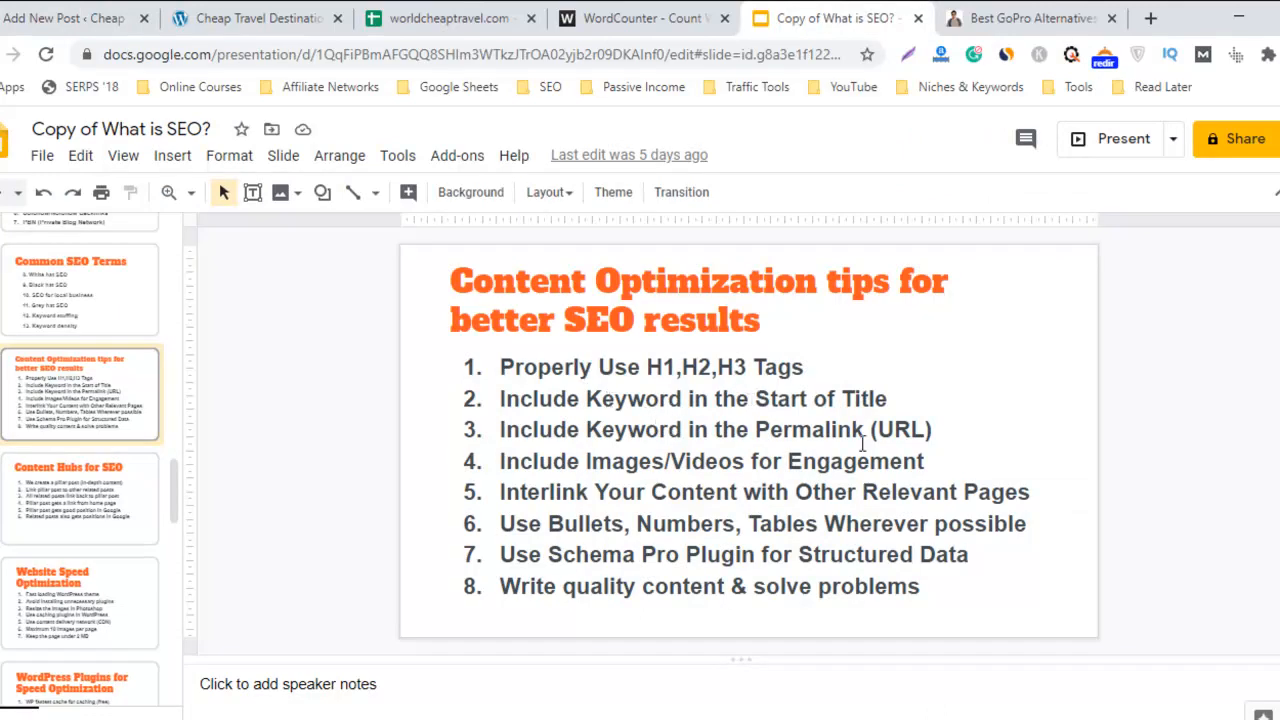
triple_click(624, 468)
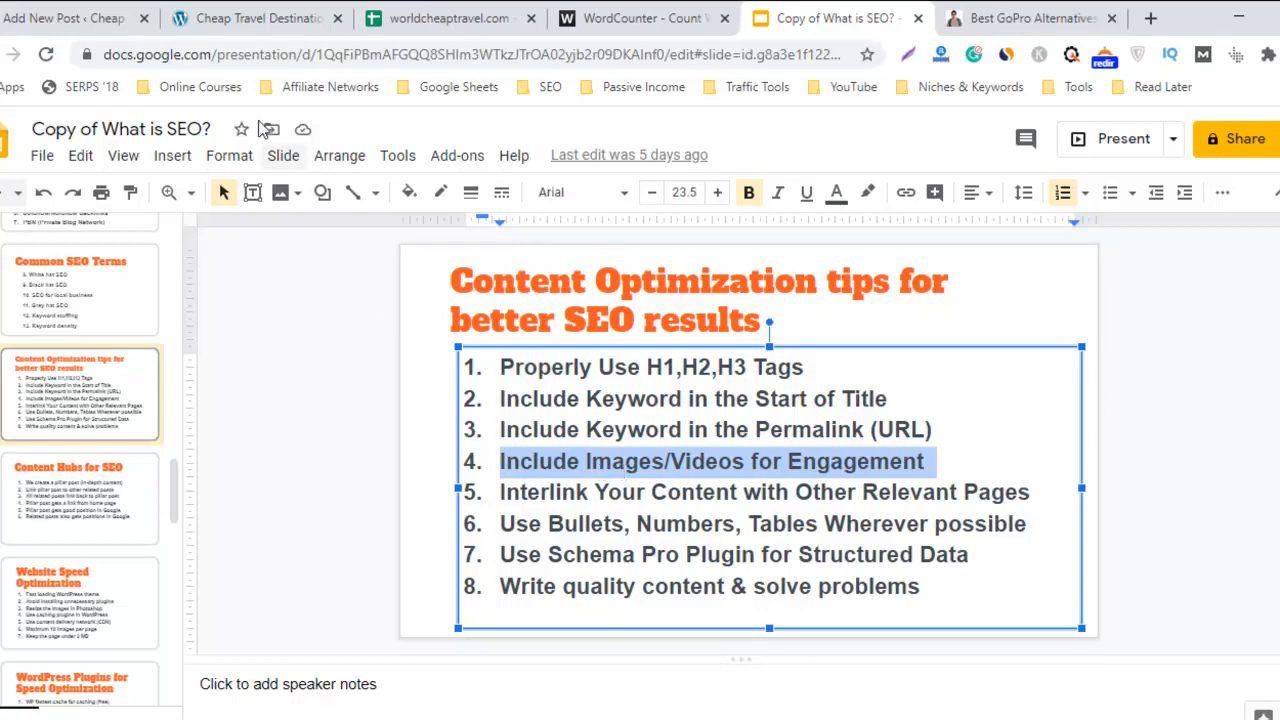
left_click(70, 18)
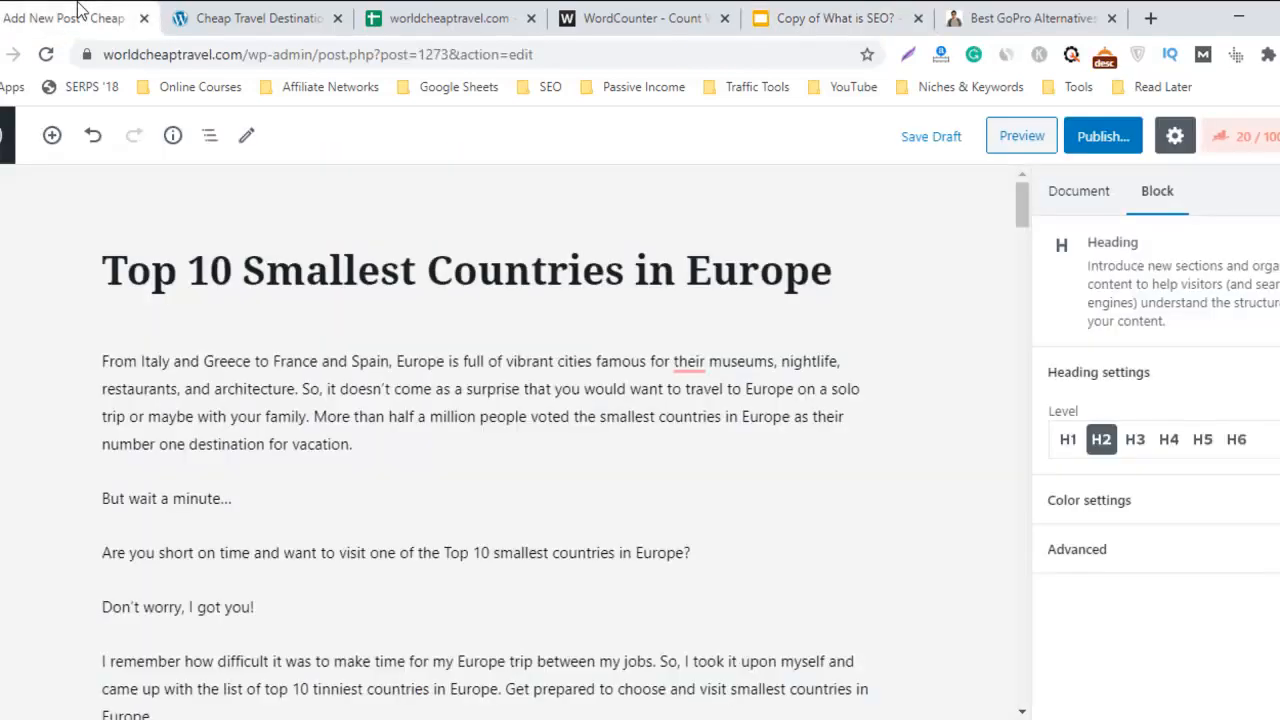
Step: Add an empty paragraph after the introduction's first paragraph, which ends with "number one destination for vacation."
left_click(703, 450)
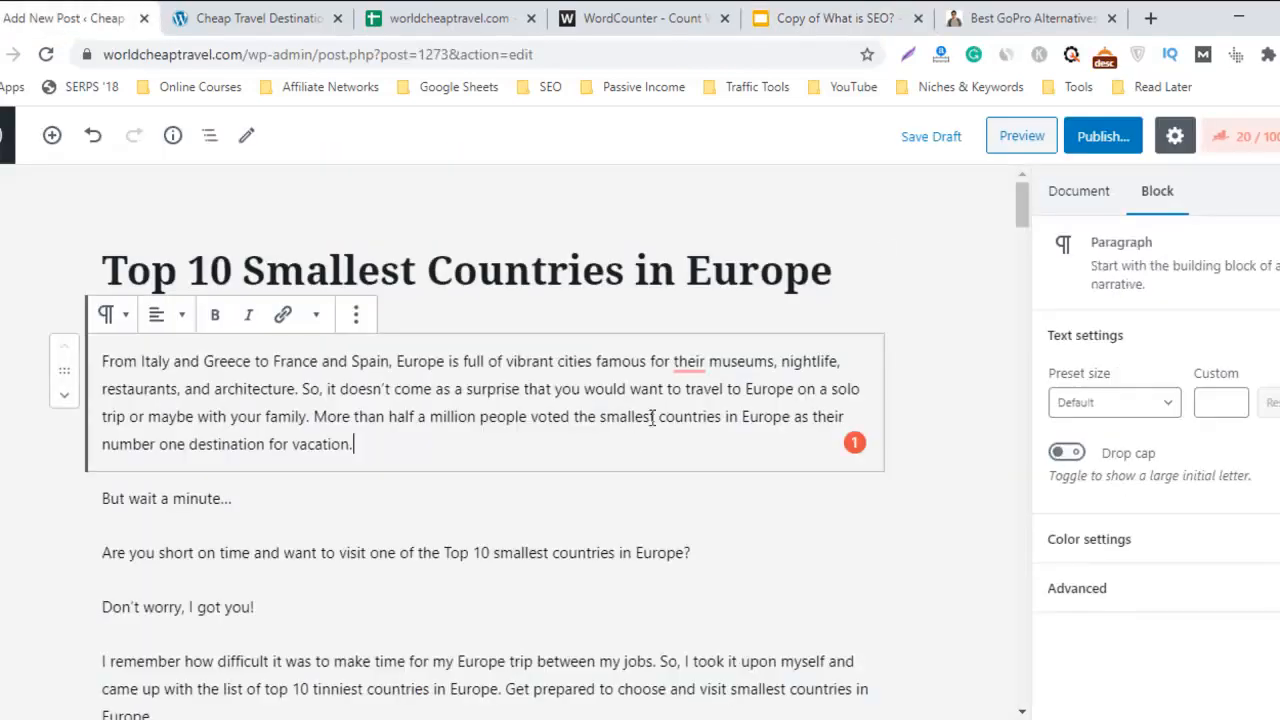
left_click_drag(1016, 207, 1019, 202)
double_click(763, 286)
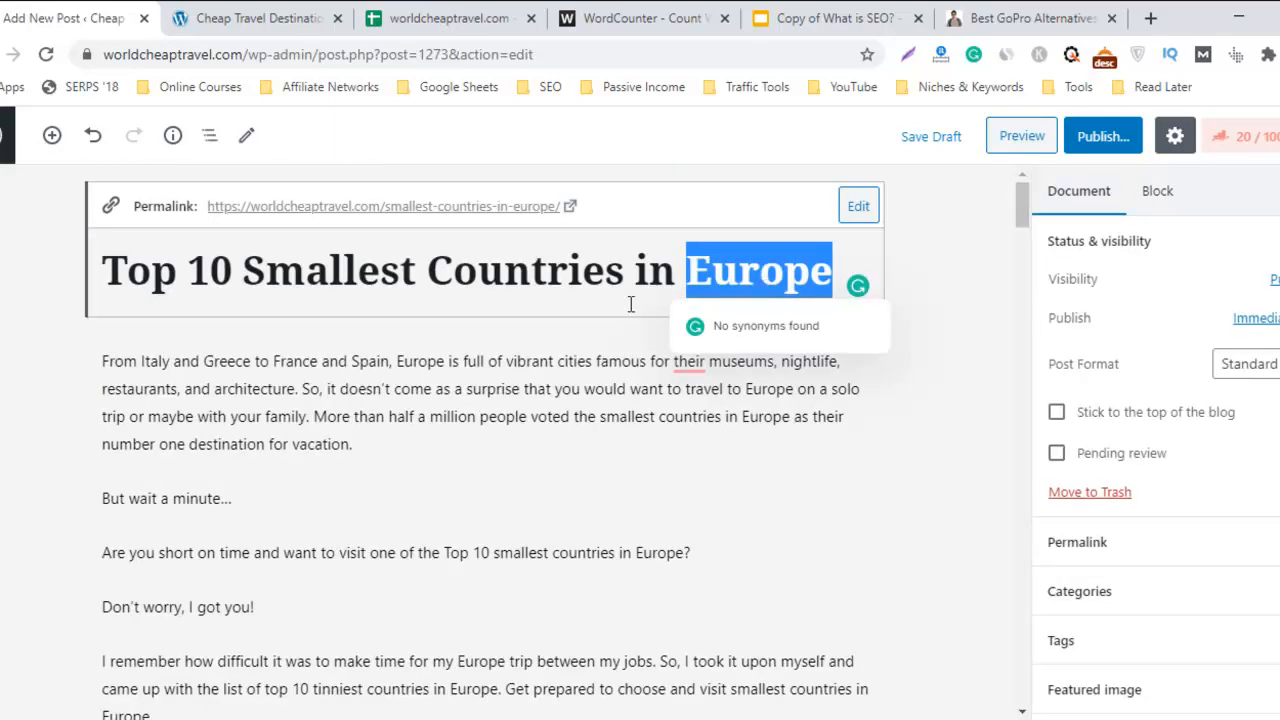
left_click(434, 457)
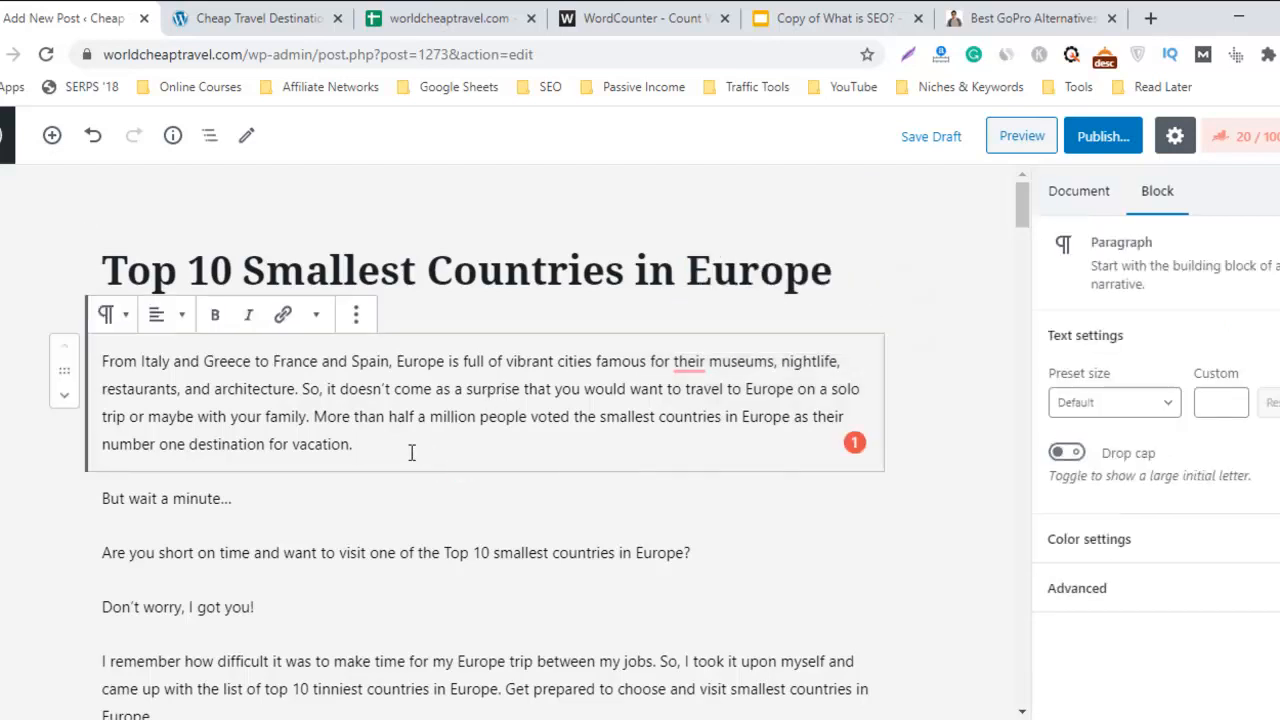
key("Return")
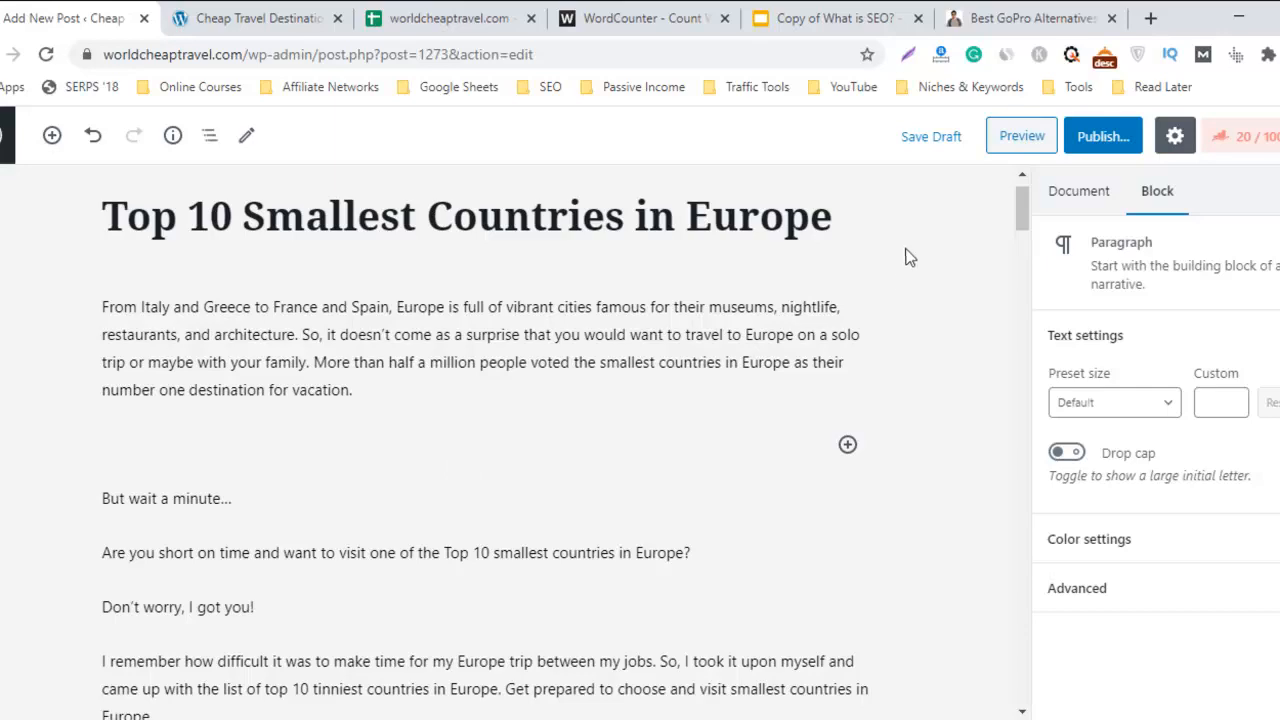
Step: Open pixabay.com in a new browser tab and search its images for "Europe"
left_click(1151, 18)
type("pi")
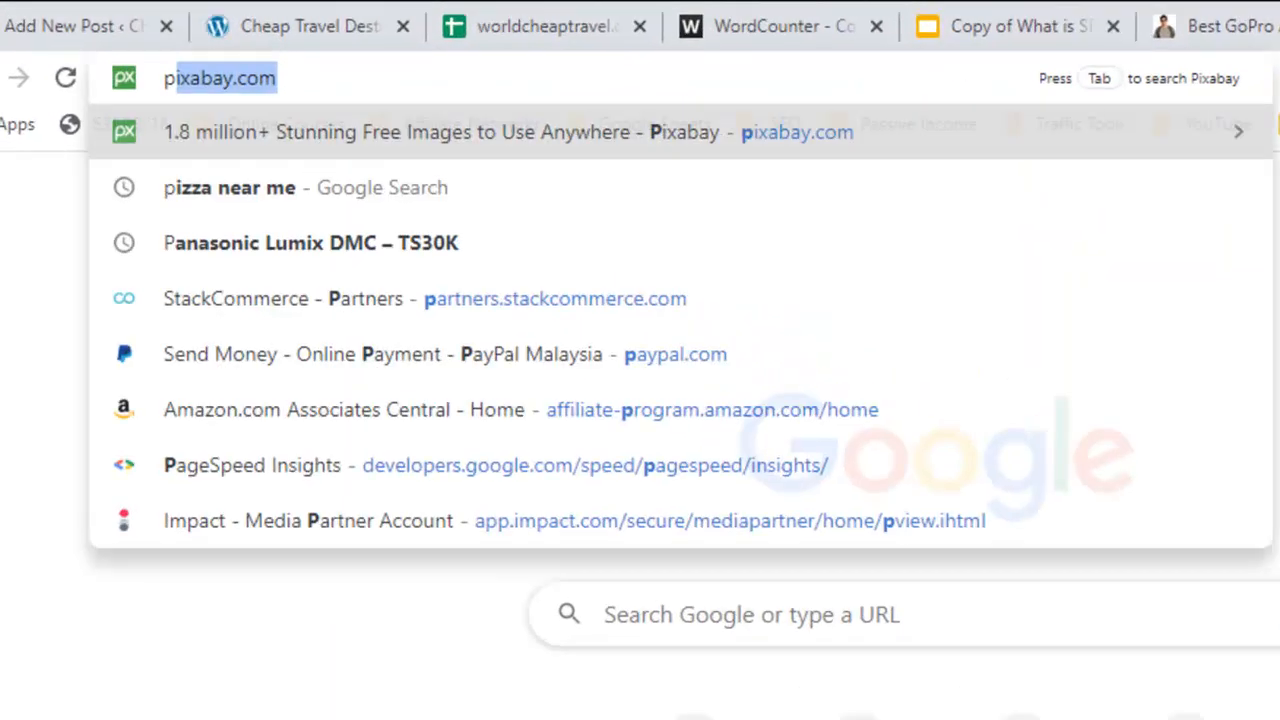
key("Return")
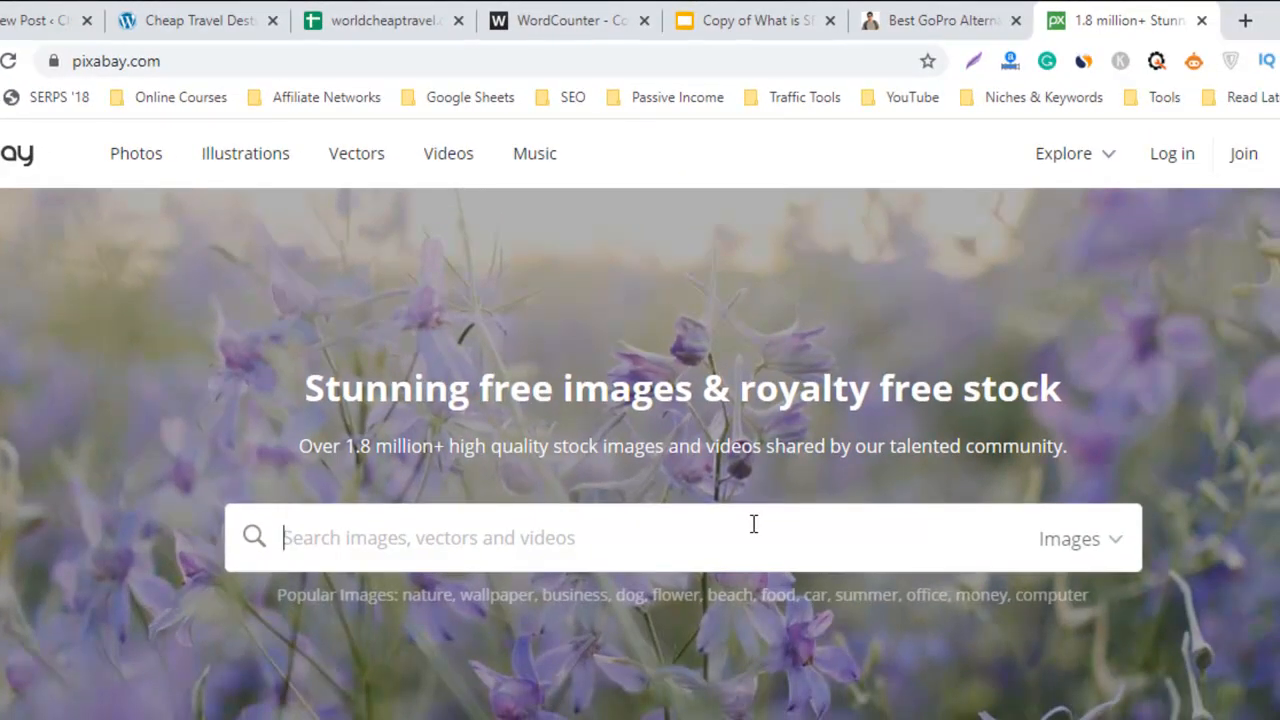
type("Europe")
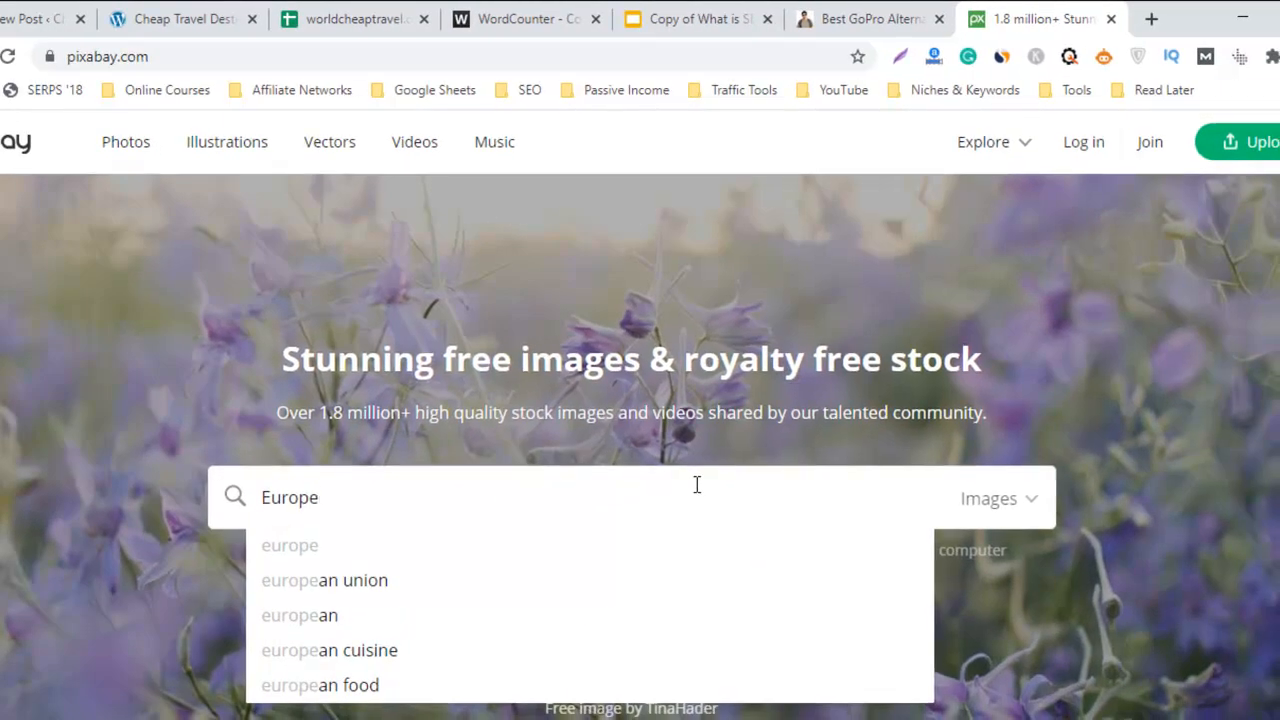
key("Return")
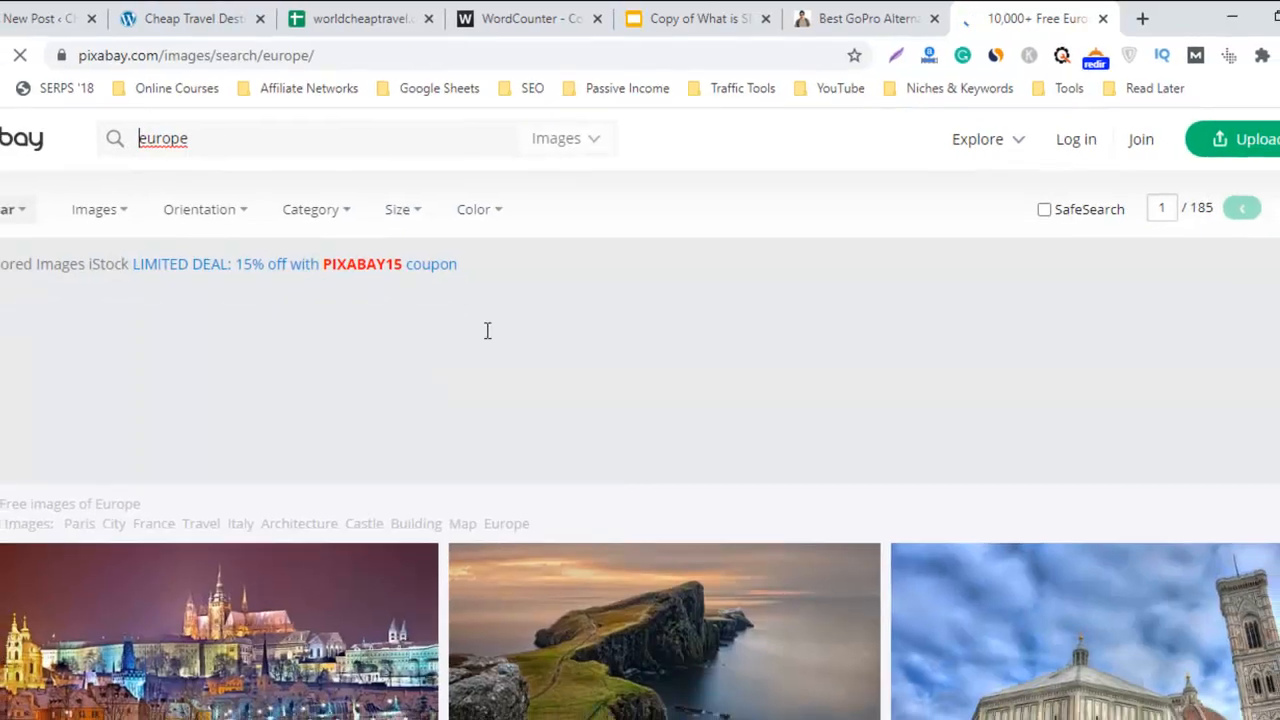
Step: Look through the Europe image results for a photo that suits the introduction of the post
scroll(640, 400, "down", 3)
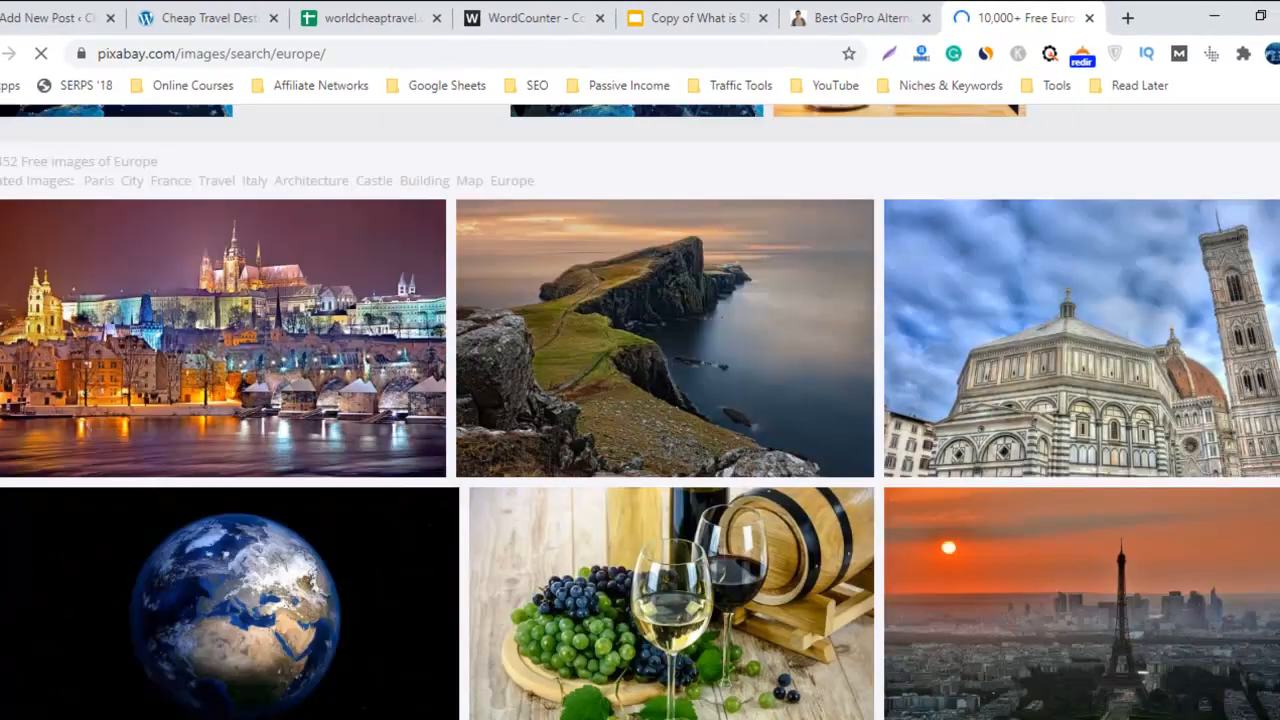
scroll(1278, 660, "down", 7)
scroll(1278, 660, "up", 4)
scroll(1278, 660, "down", 5)
scroll(1278, 660, "up", 7)
scroll(1278, 660, "up", 2)
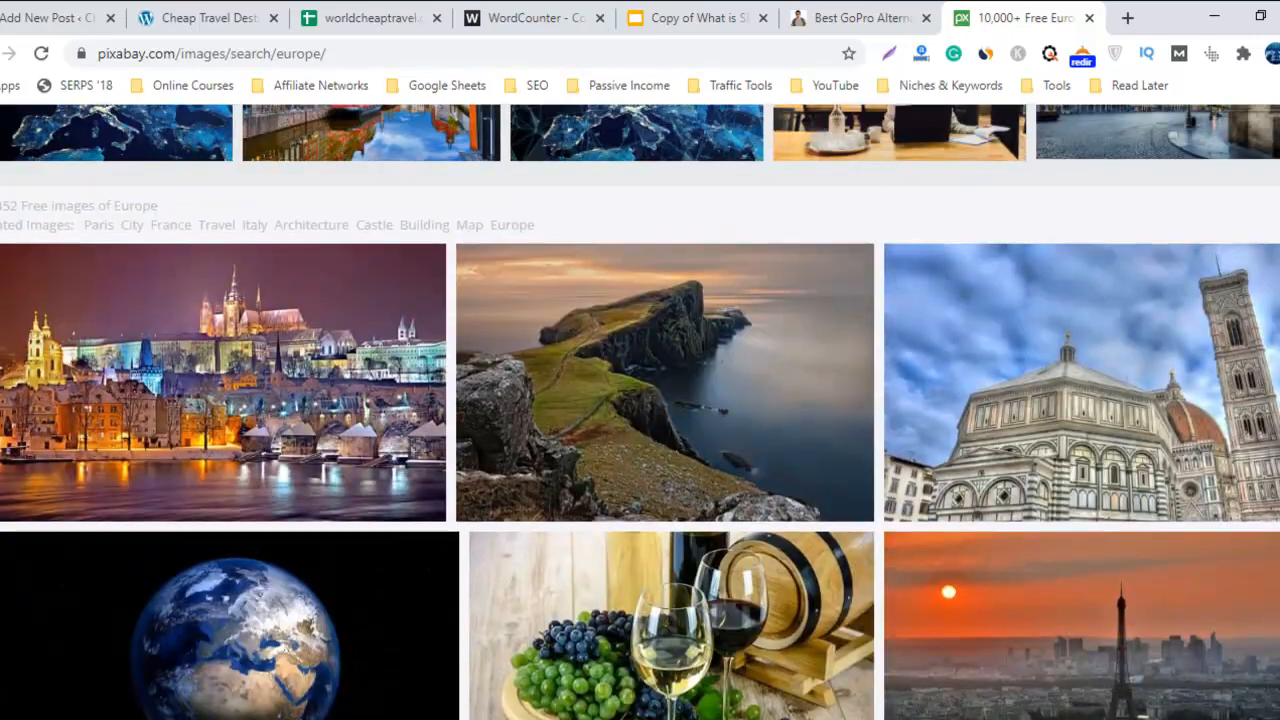
scroll(1278, 660, "down", 10)
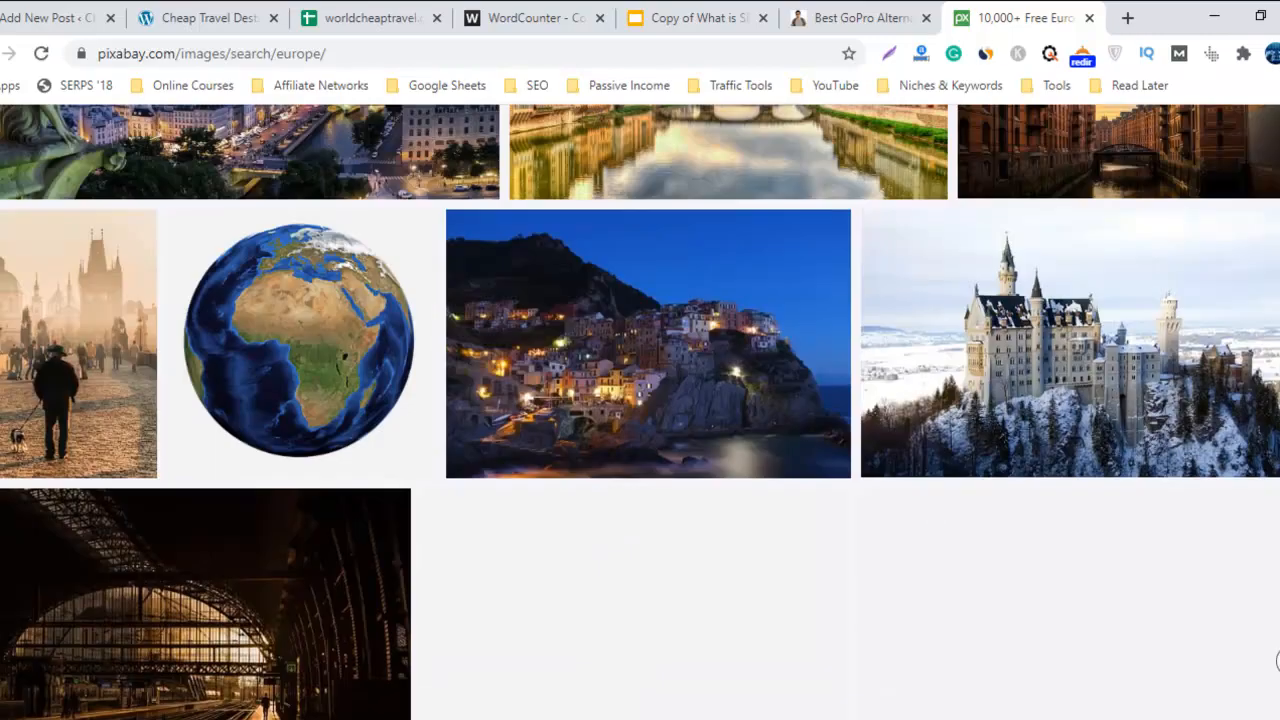
scroll(1278, 660, "down", 10)
scroll(640, 412, "up", 7)
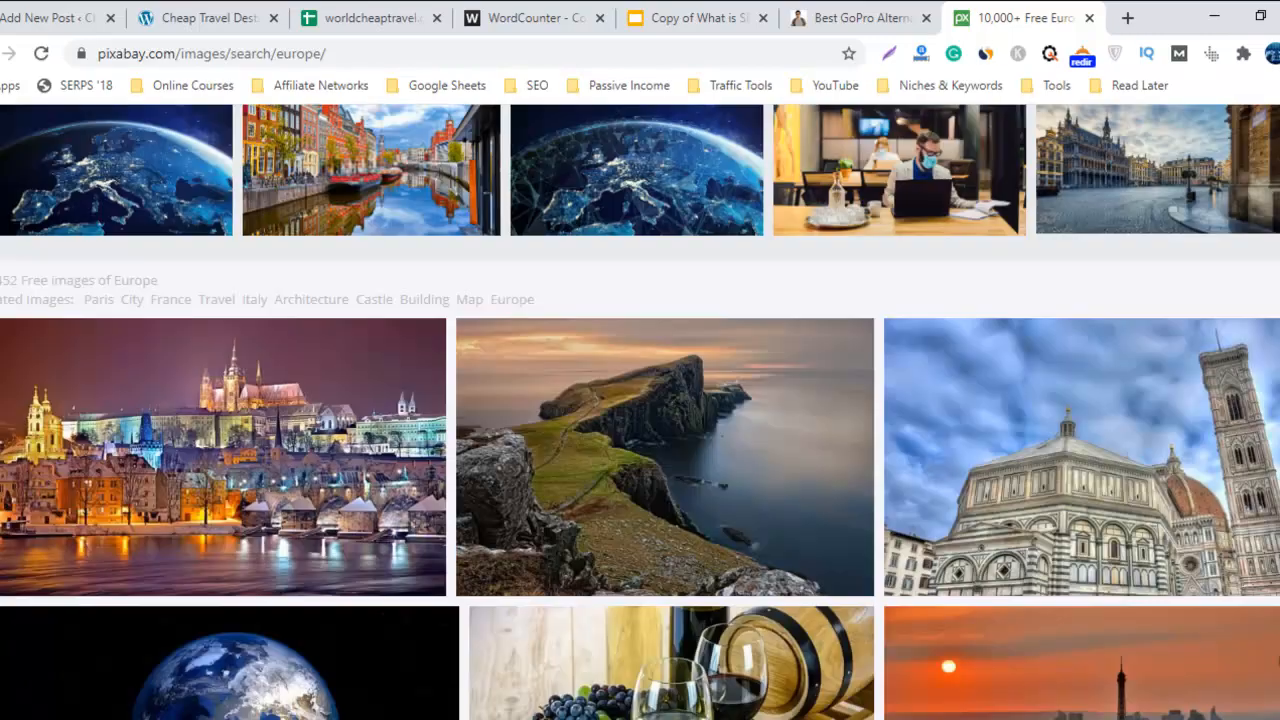
scroll(640, 412, "down", 1)
scroll(1278, 660, "down", 5)
scroll(1278, 660, "up", 2)
scroll(1278, 660, "down", 3)
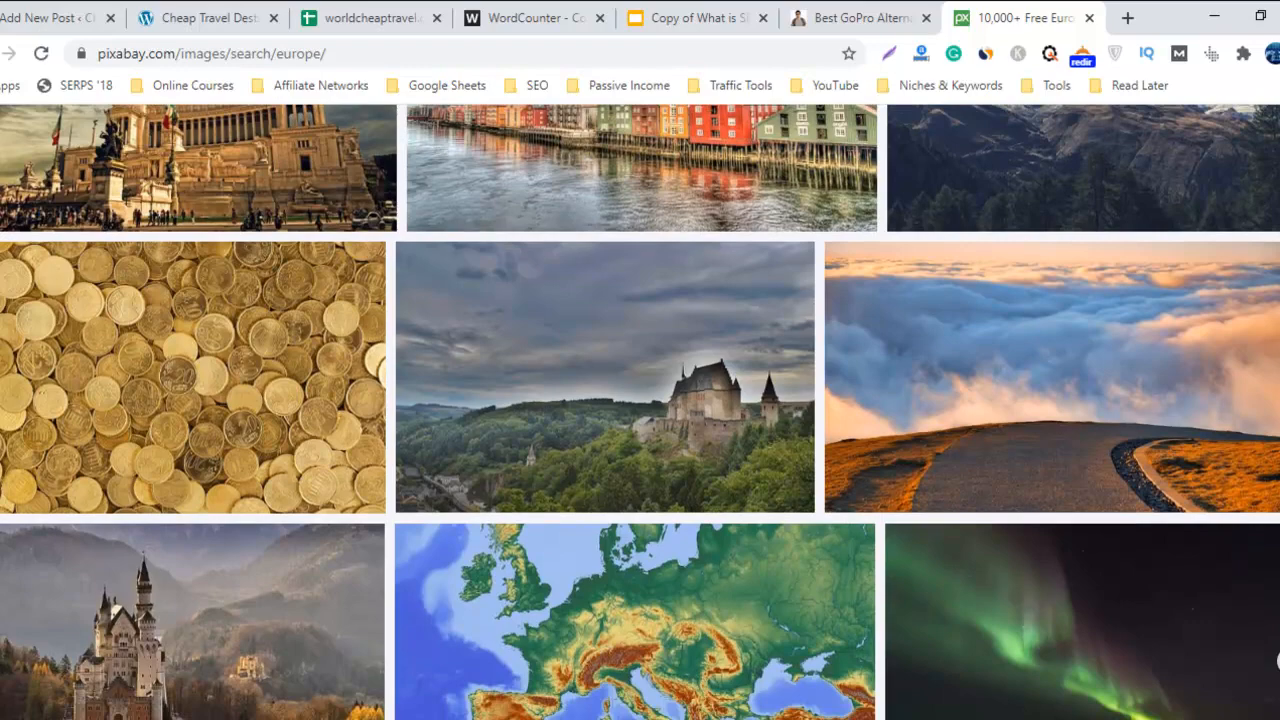
scroll(1278, 660, "down", 8)
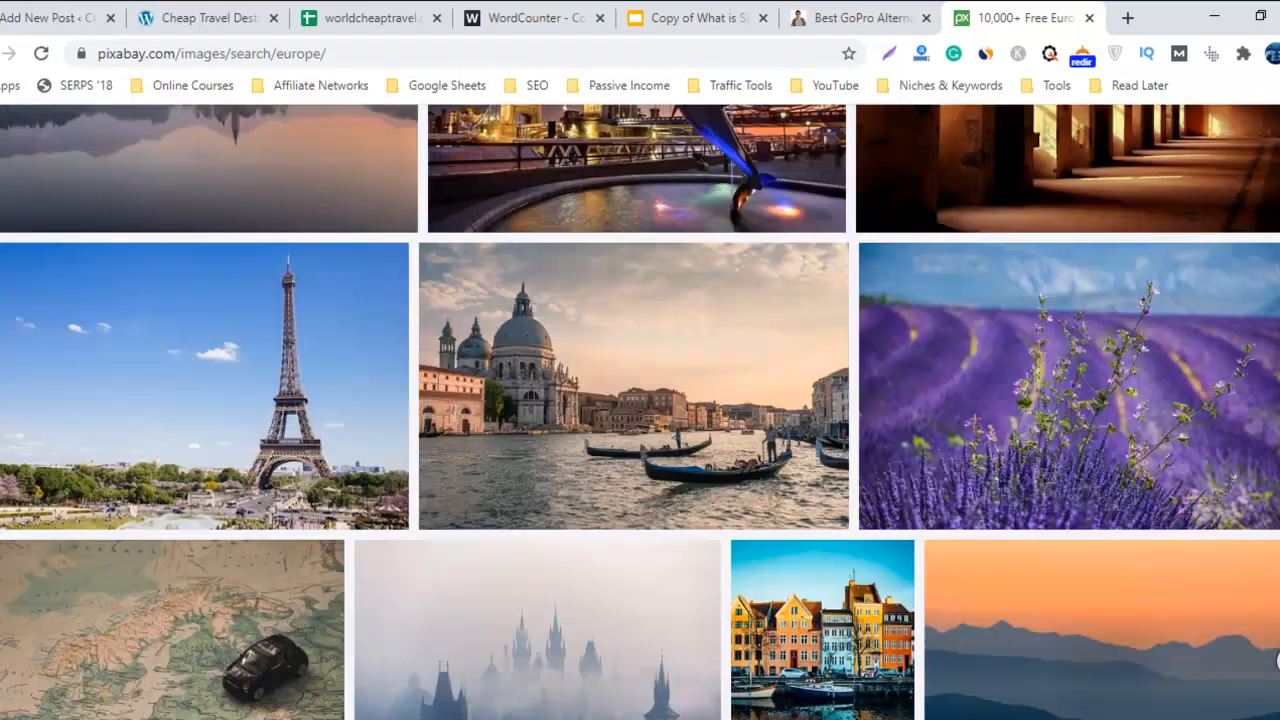
scroll(1278, 660, "up", 1)
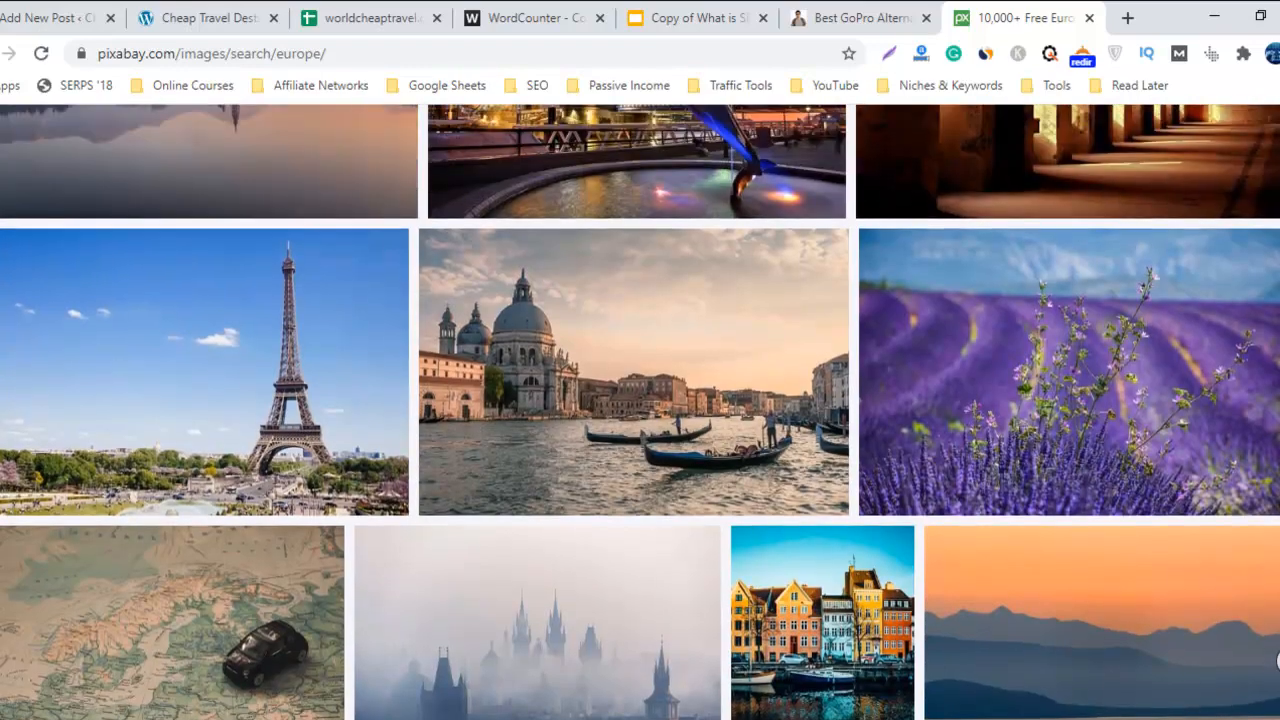
Step: Open the Venice canal photo with gondolas and request its free download as a 1280×854 JPG
left_click(766, 349)
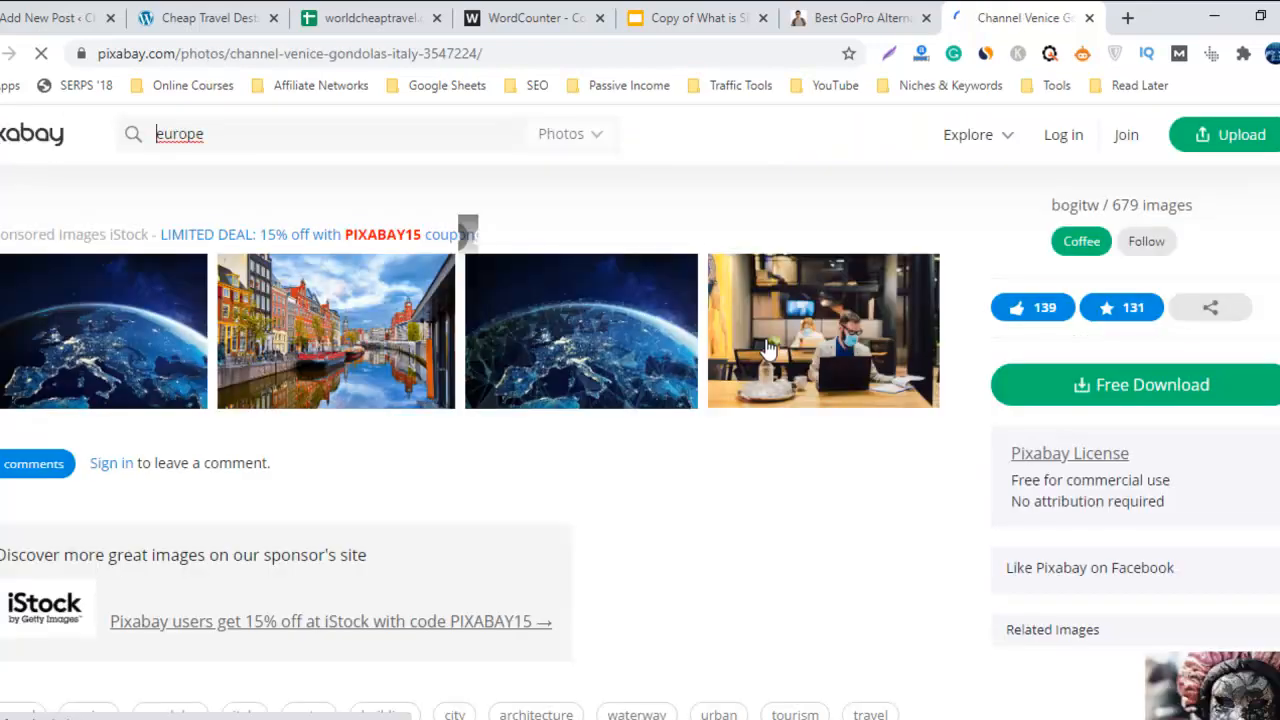
scroll(640, 400, "down", 1)
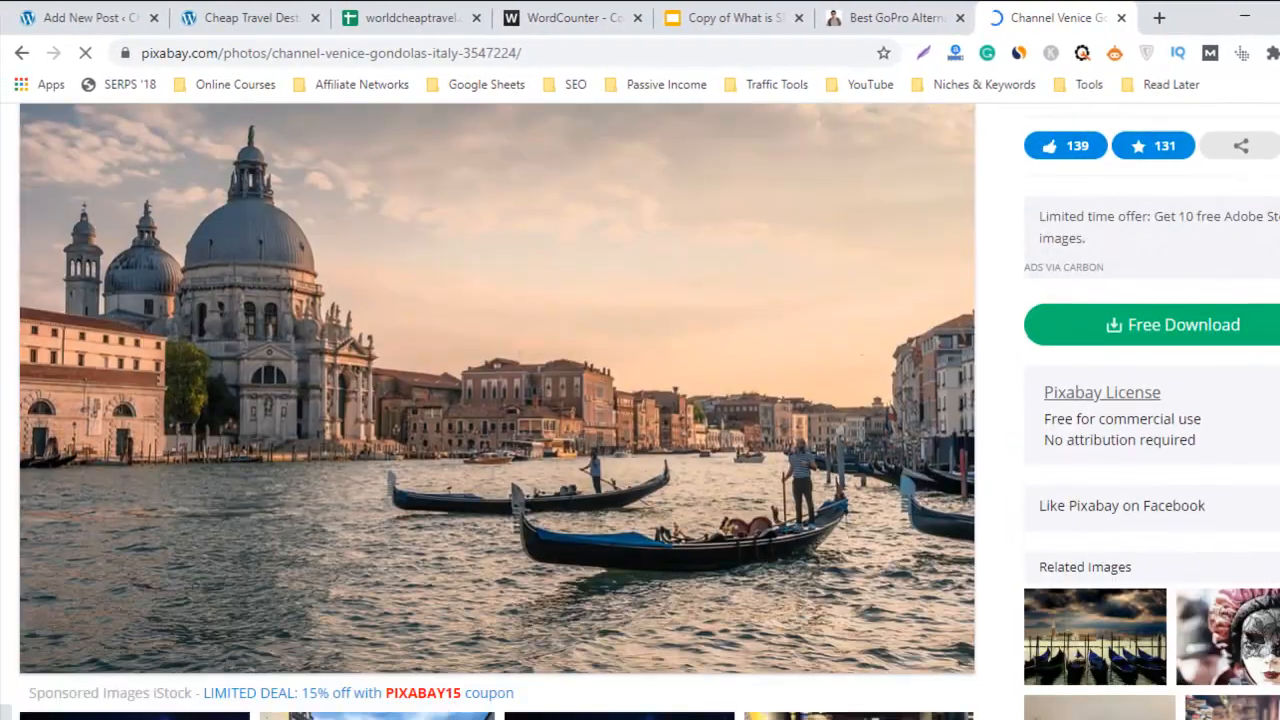
scroll(640, 400, "up", 1)
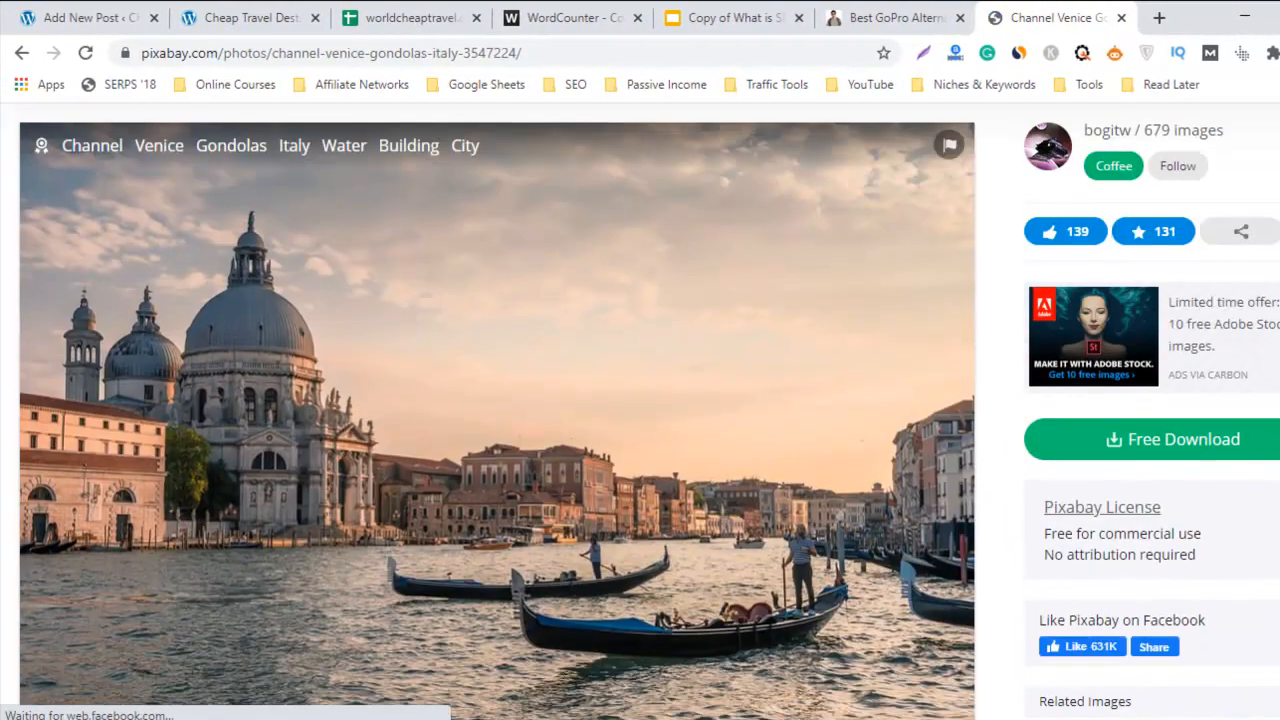
left_click(1183, 432)
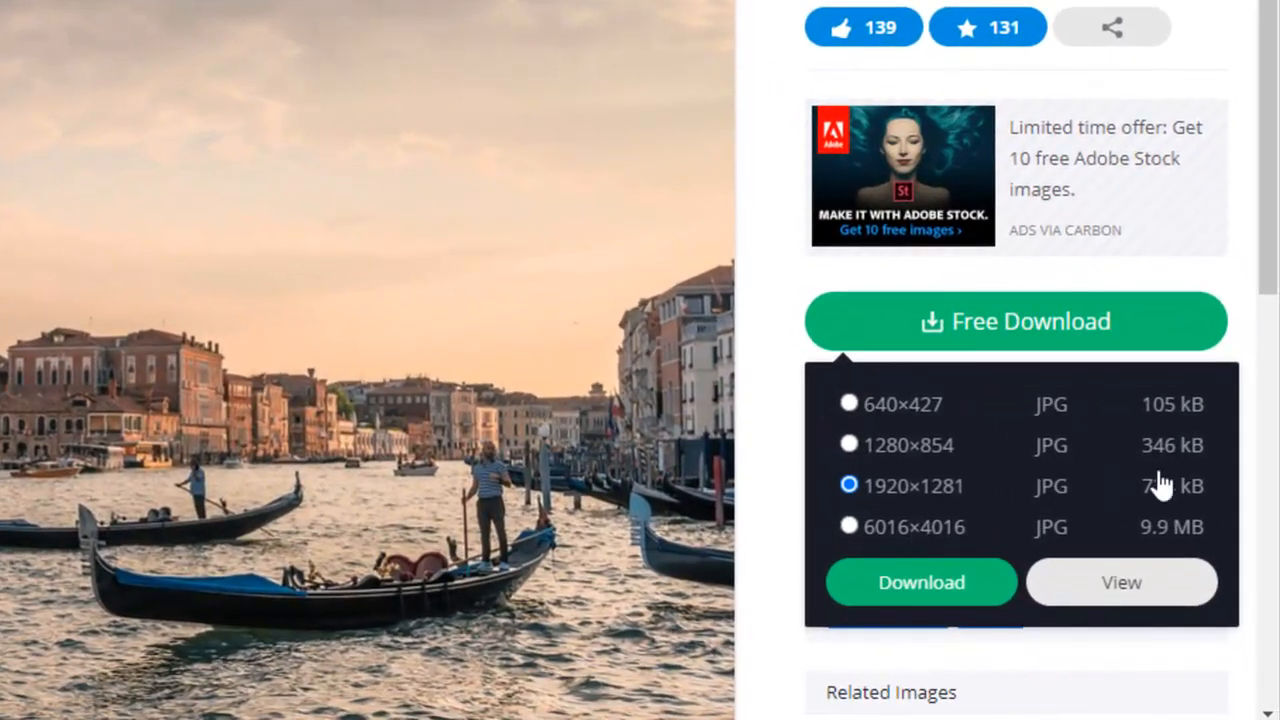
left_click(900, 455)
left_click(925, 585)
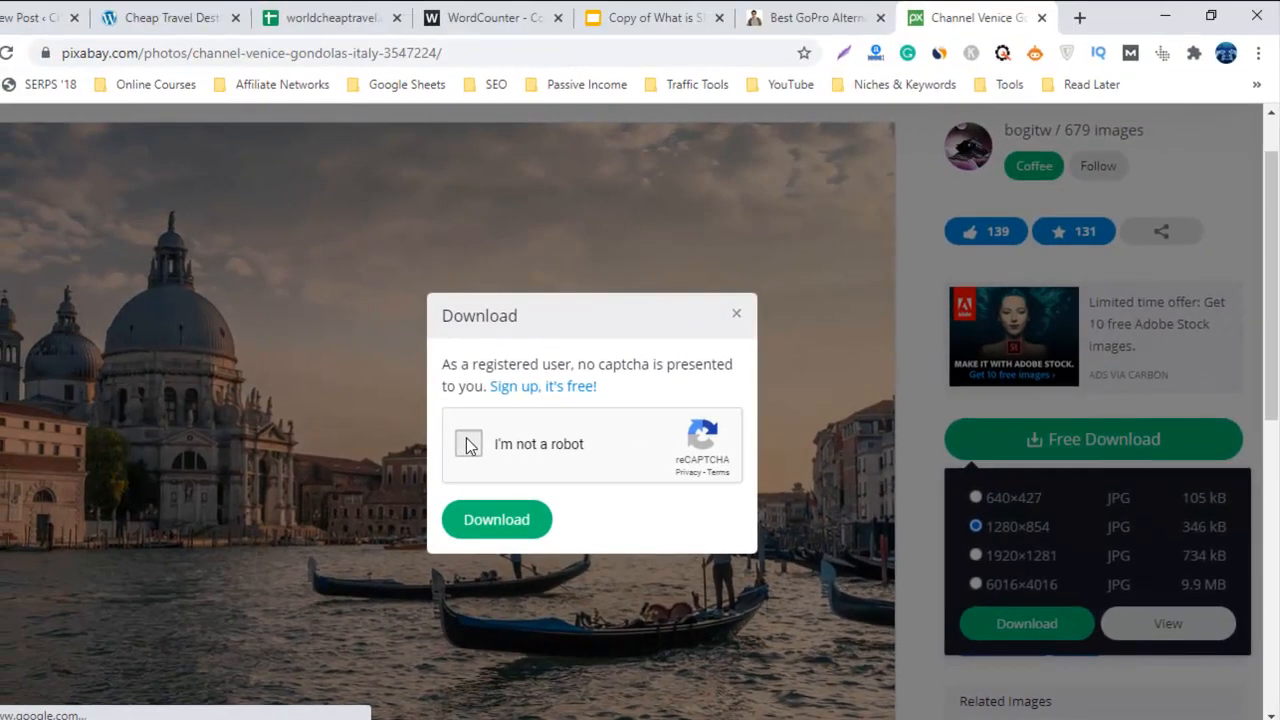
Step: Complete the robot check by selecting all images with taxis and start the photo's download
left_click(442, 435)
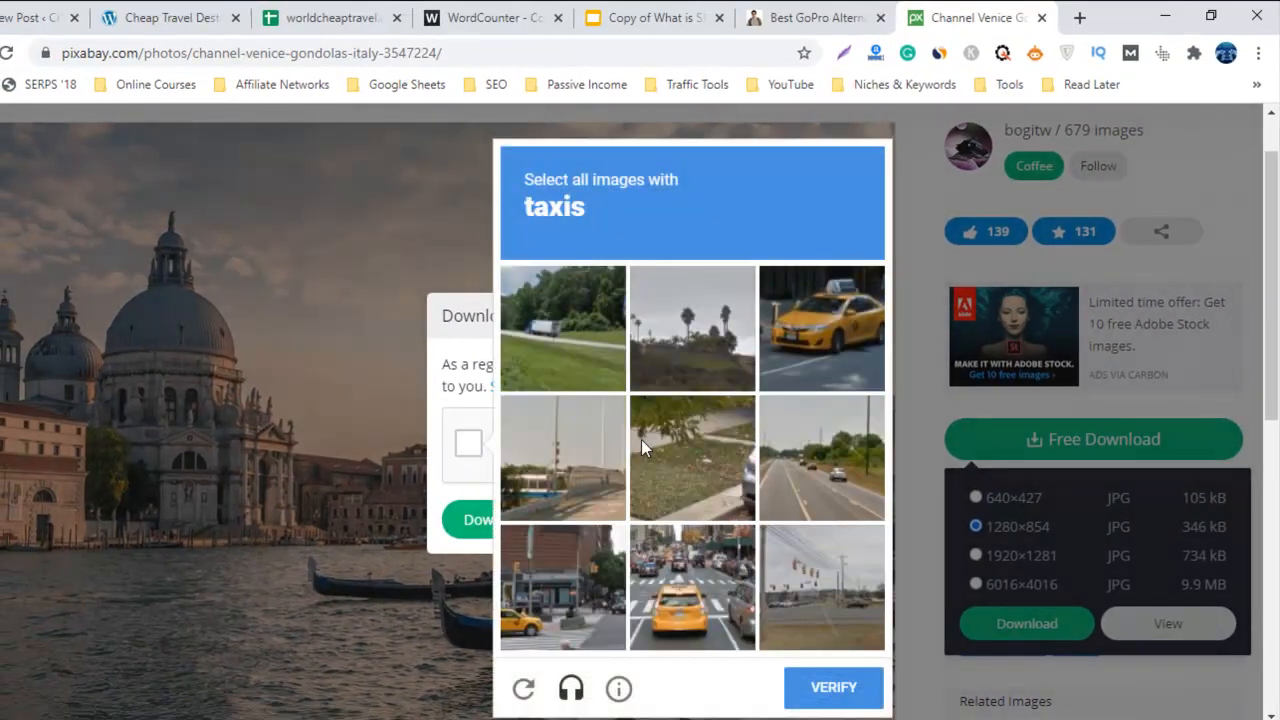
left_click(840, 334)
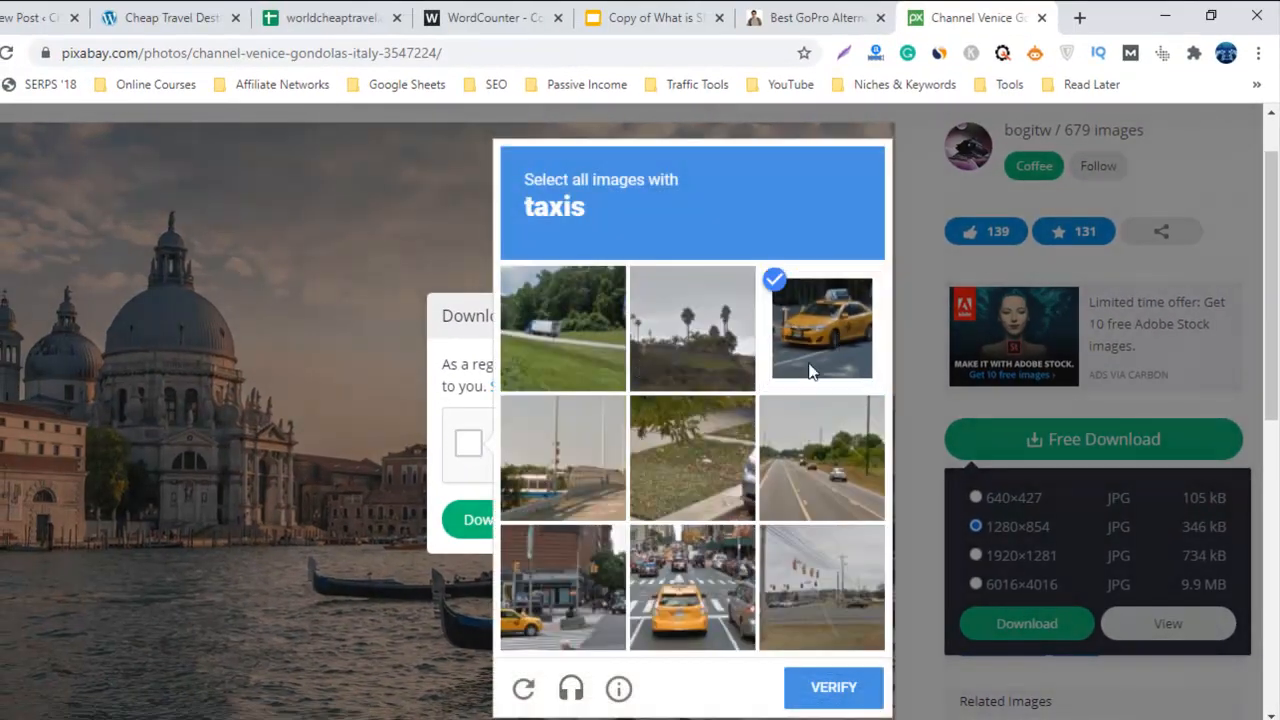
left_click(676, 612)
left_click(578, 611)
left_click(836, 688)
left_click(507, 518)
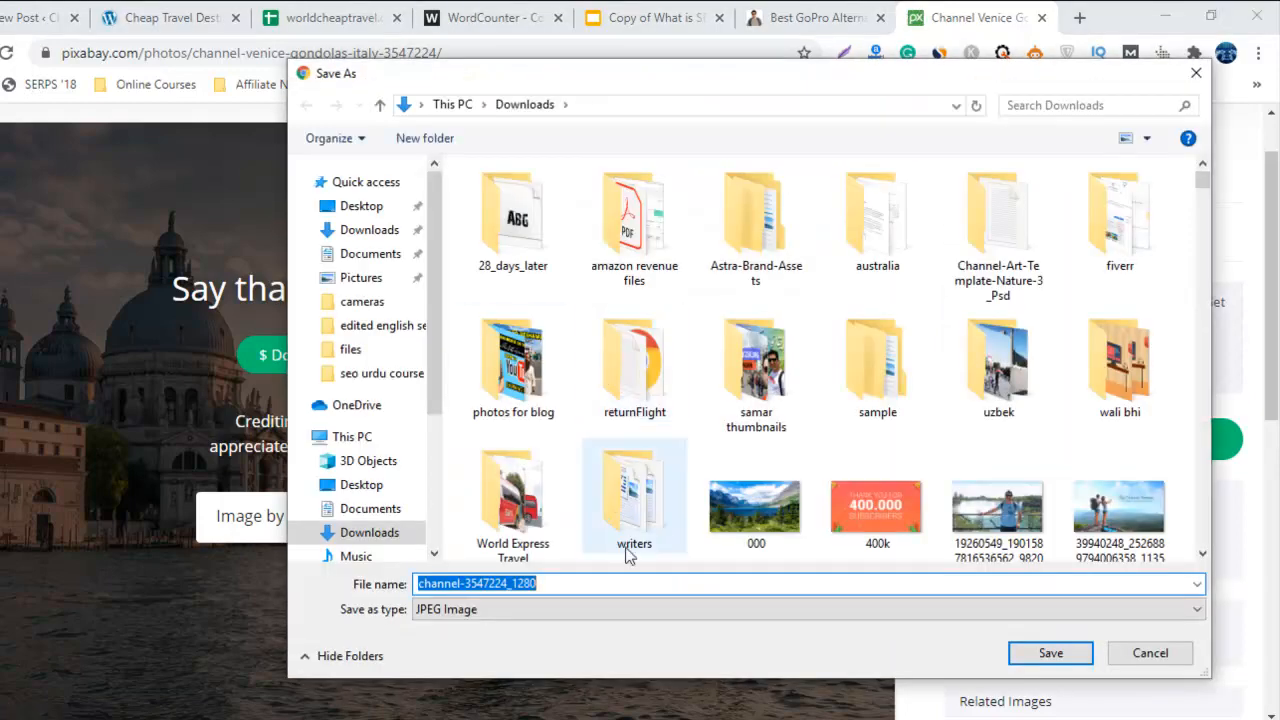
Step: Save the photo in the Downloads folder as a JPEG named "Europe tourism"
type("Europe ")
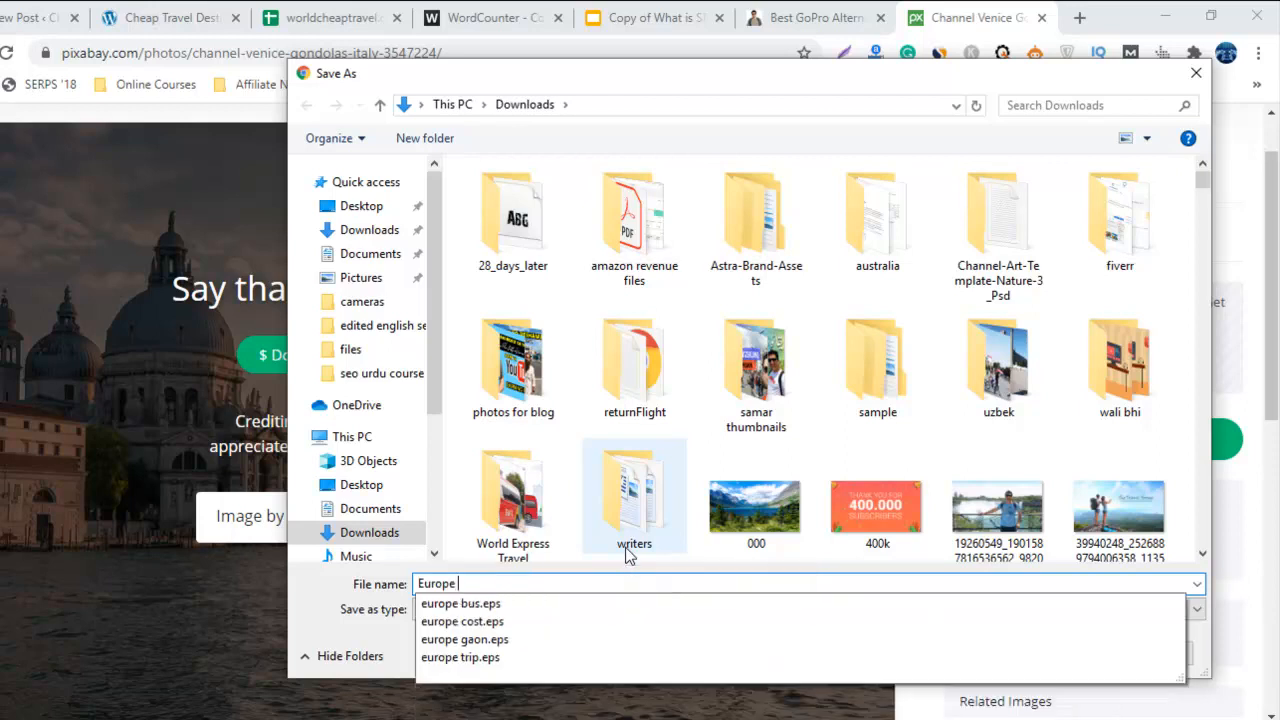
type("touris")
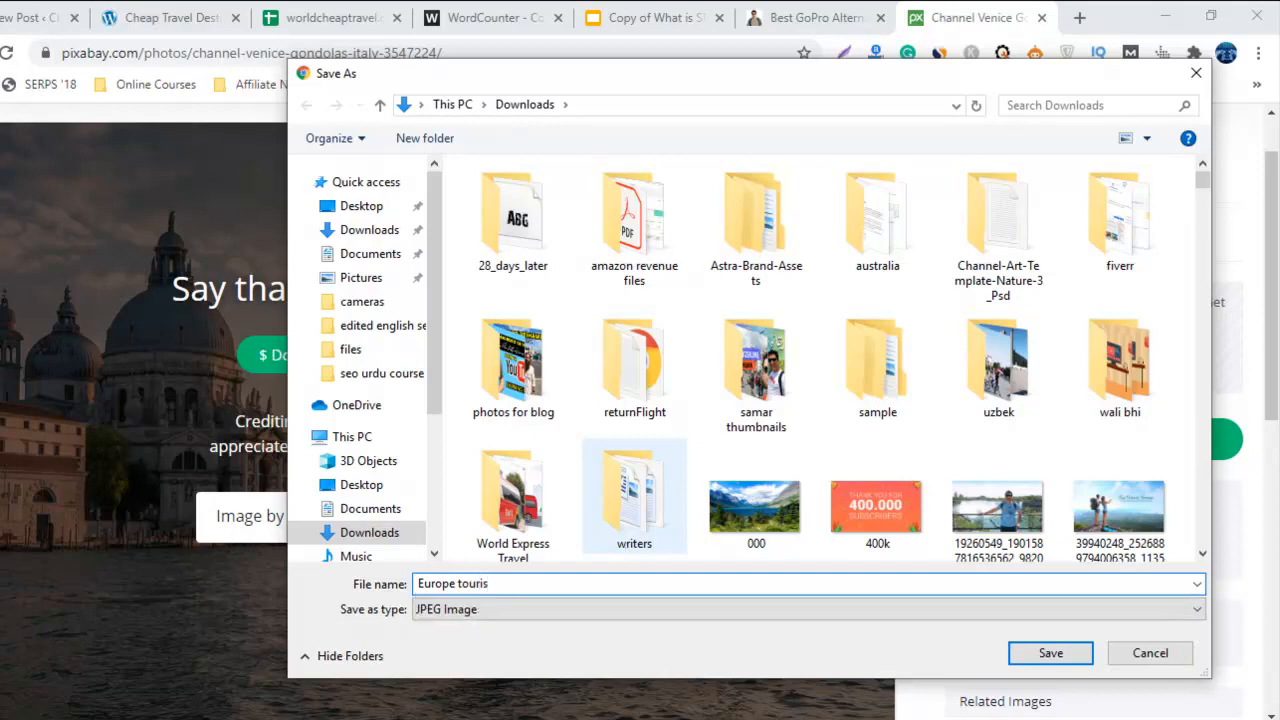
type("m")
key("Return")
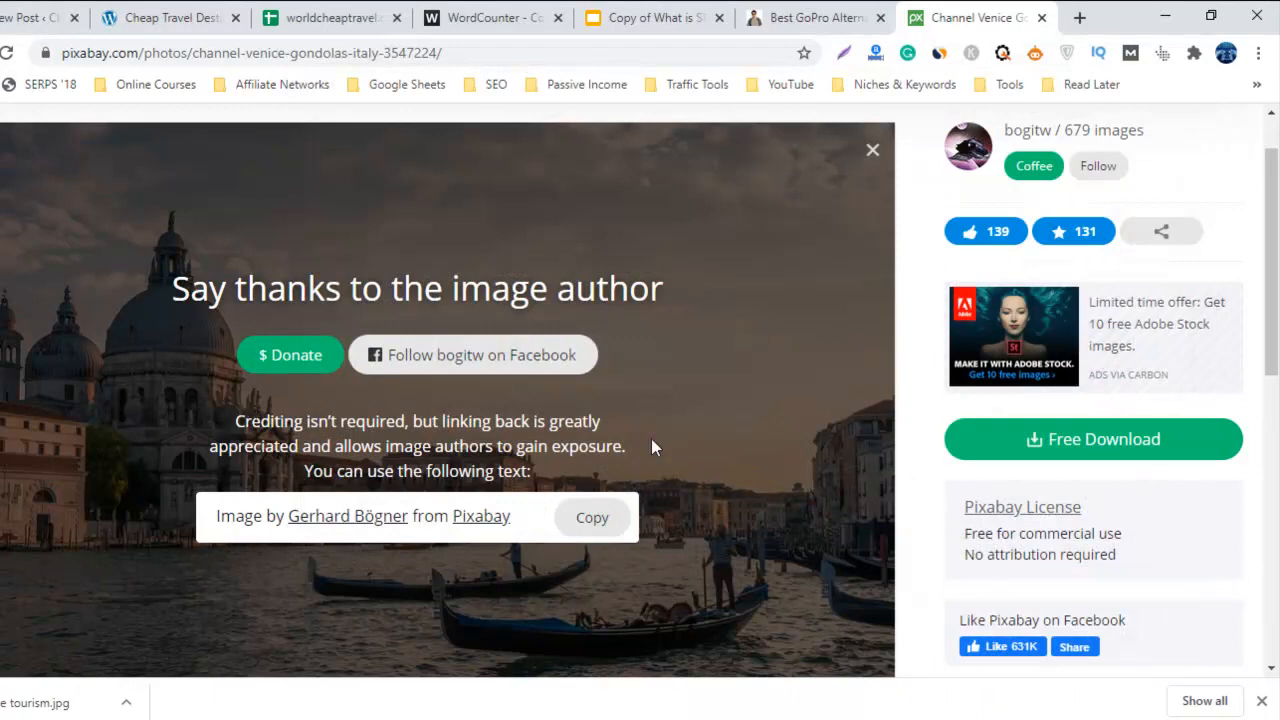
Step: Return to the empty paragraph below the post's introduction, and switch to Photoshop to prepare the image
left_click(40, 17)
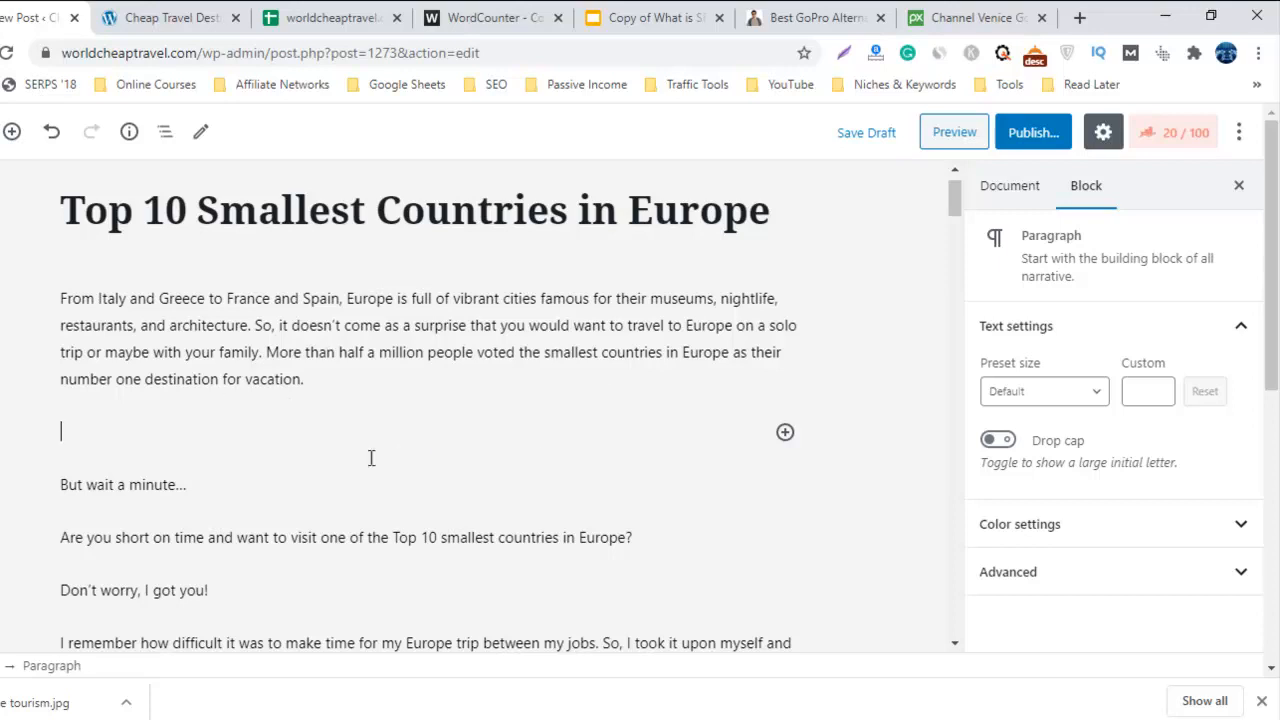
left_click(173, 415)
key("super")
left_click(114, 391)
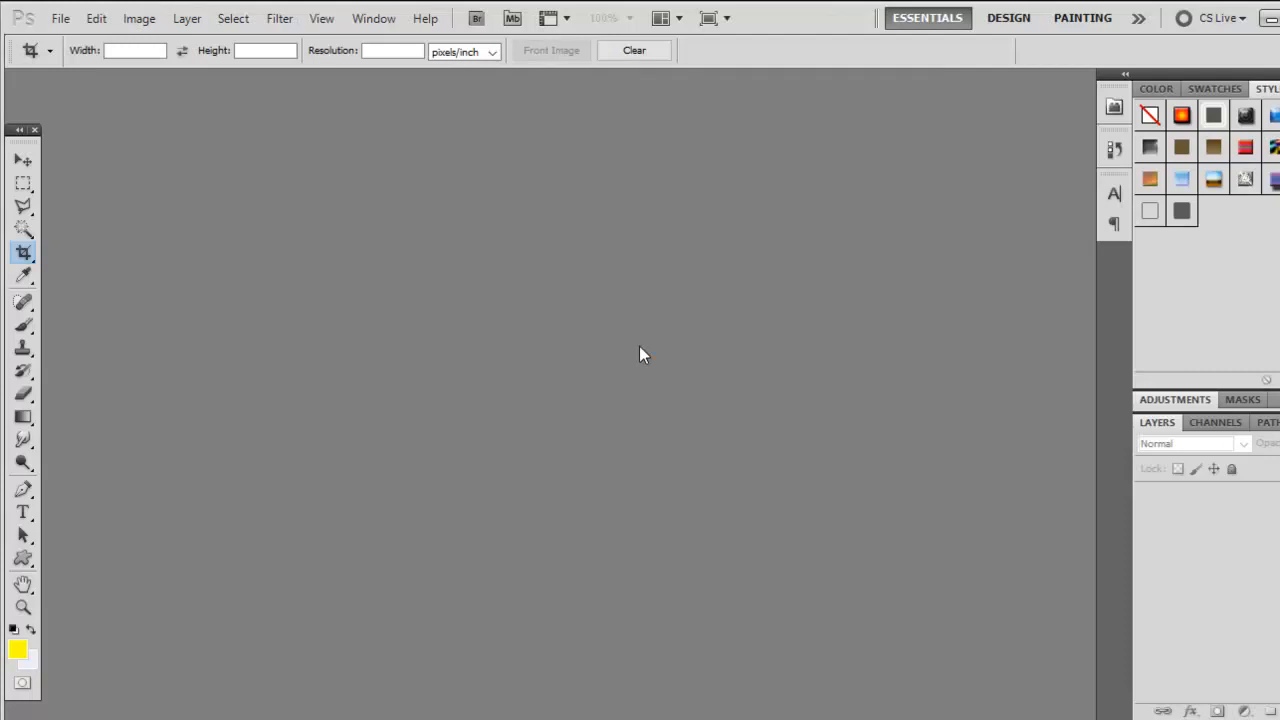
Step: Open the "Europe tourism" photo from the Downloads folder
key("ctrl+o")
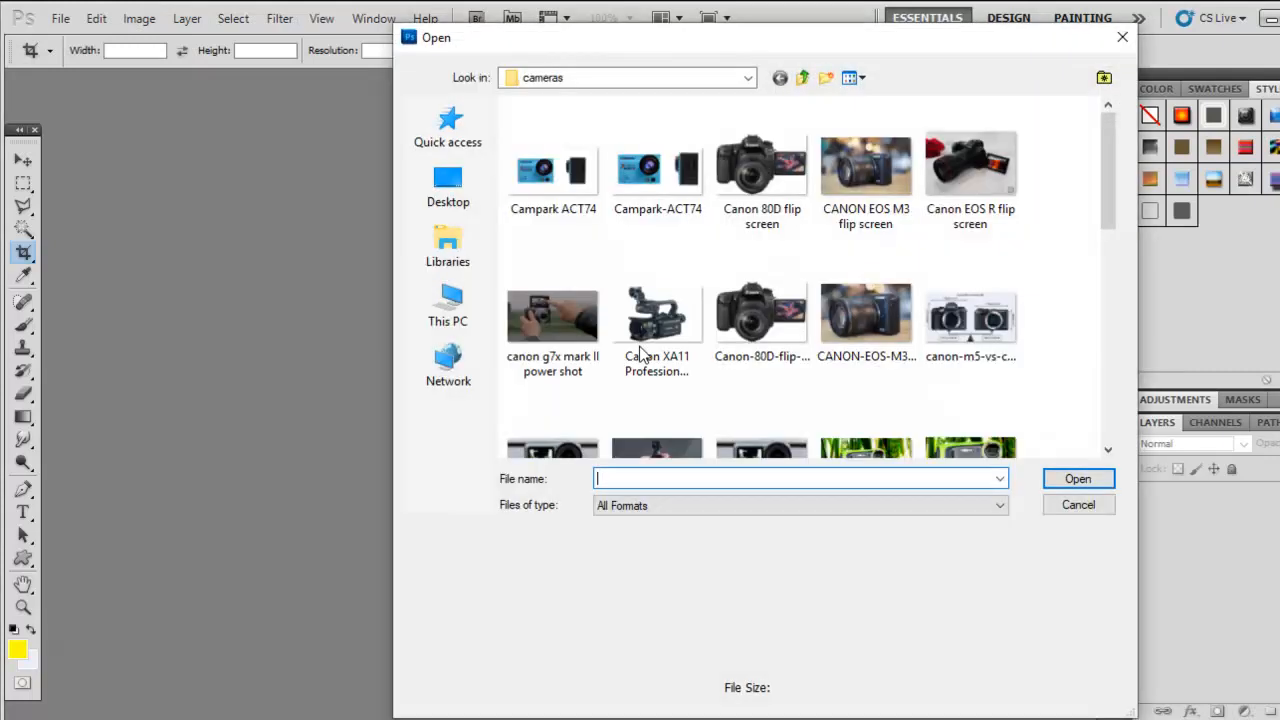
left_click(803, 78)
left_click(803, 79)
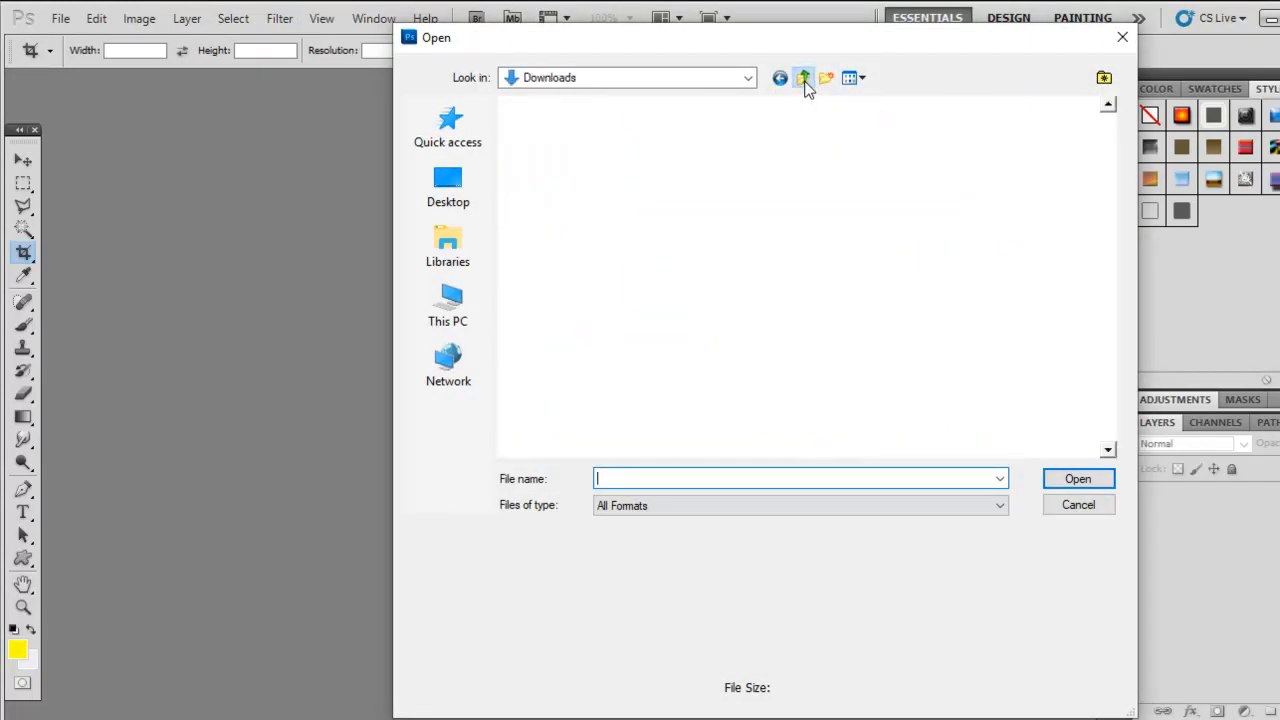
key("e")
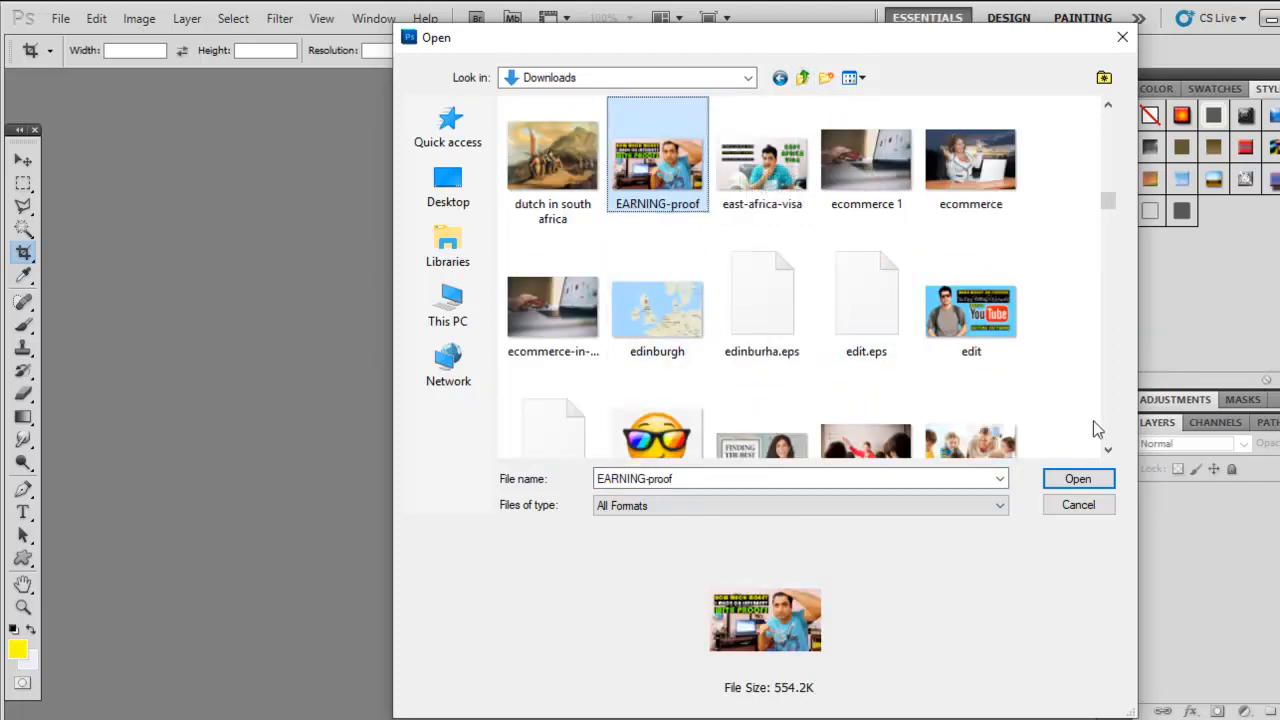
left_click(1107, 453)
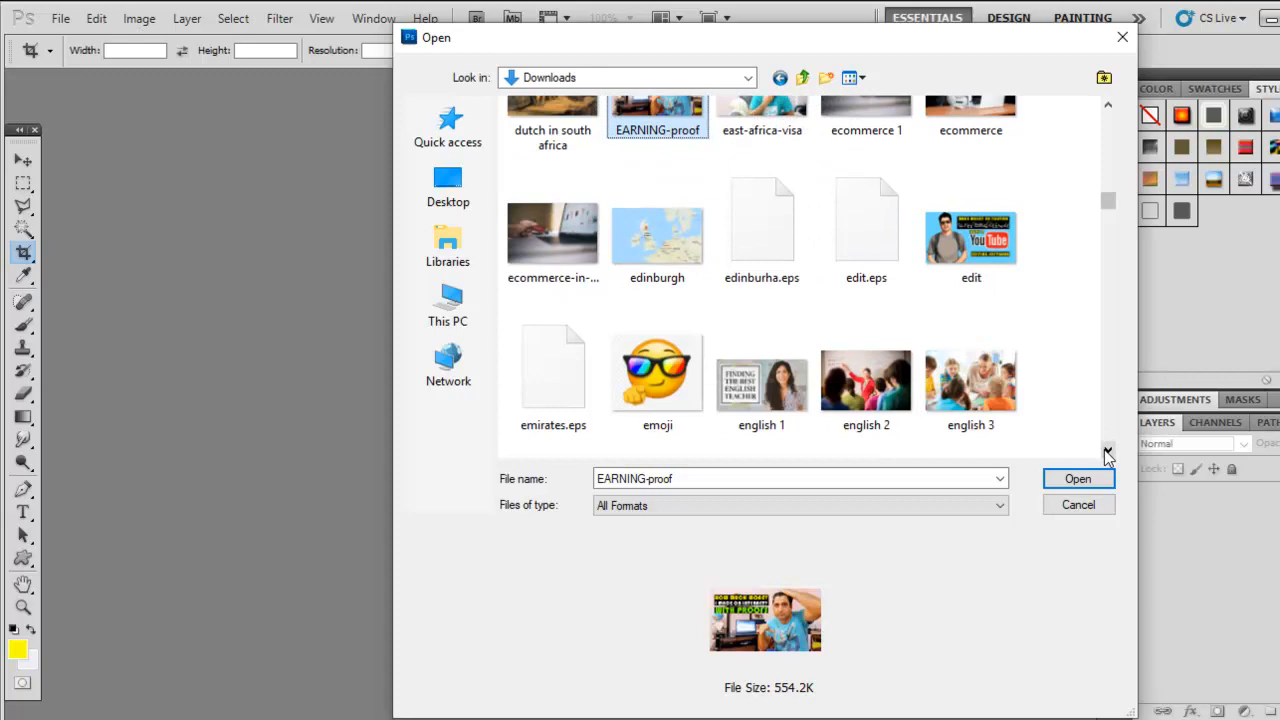
left_click(1107, 453)
left_click(1107, 453)
left_click(1107, 453)
left_click(1107, 453)
left_click(1107, 453)
left_click(1107, 453)
double_click(639, 263)
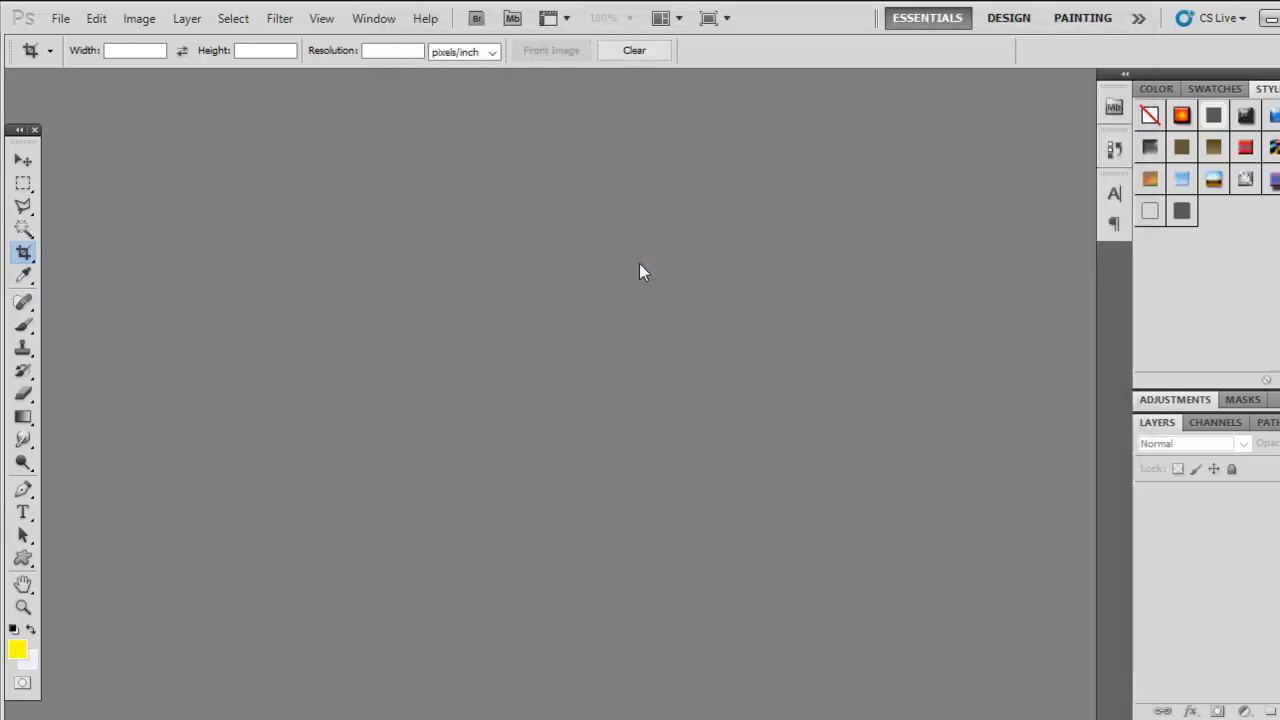
Step: Start a Save for Web & Devices export of the photo and set its width to 800 px, keeping the proportions
left_click(61, 20)
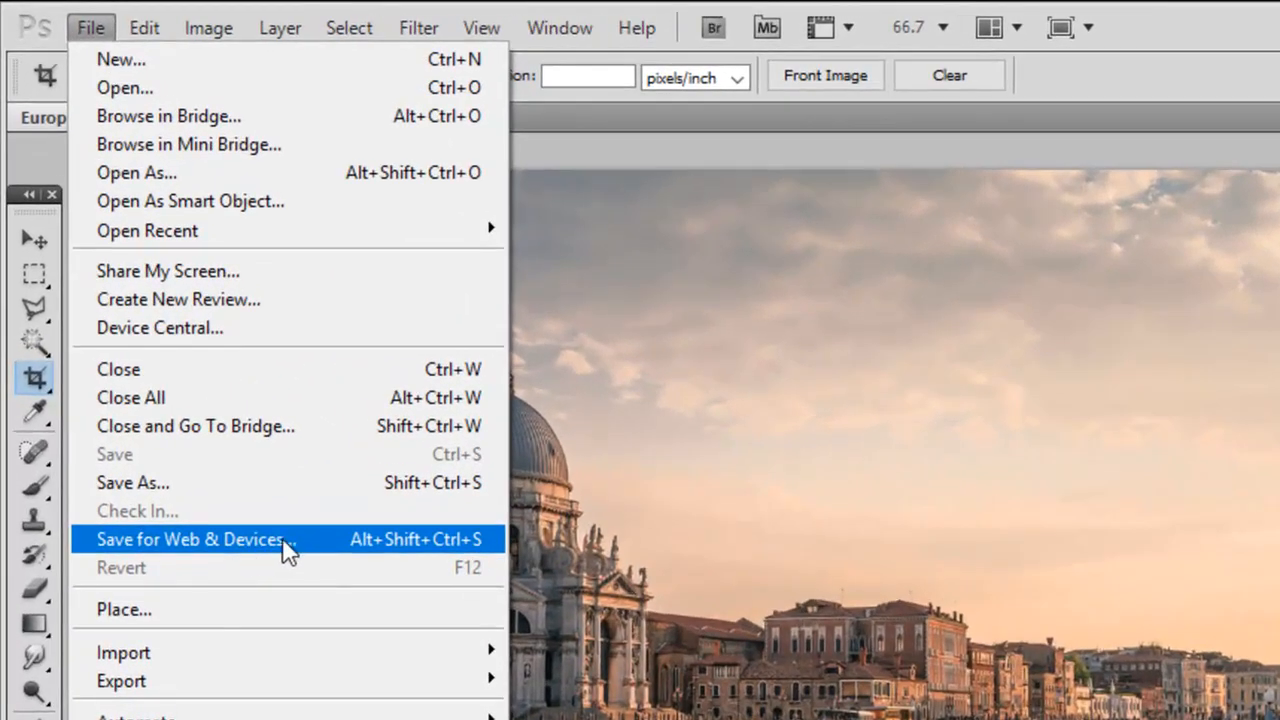
left_click(312, 545)
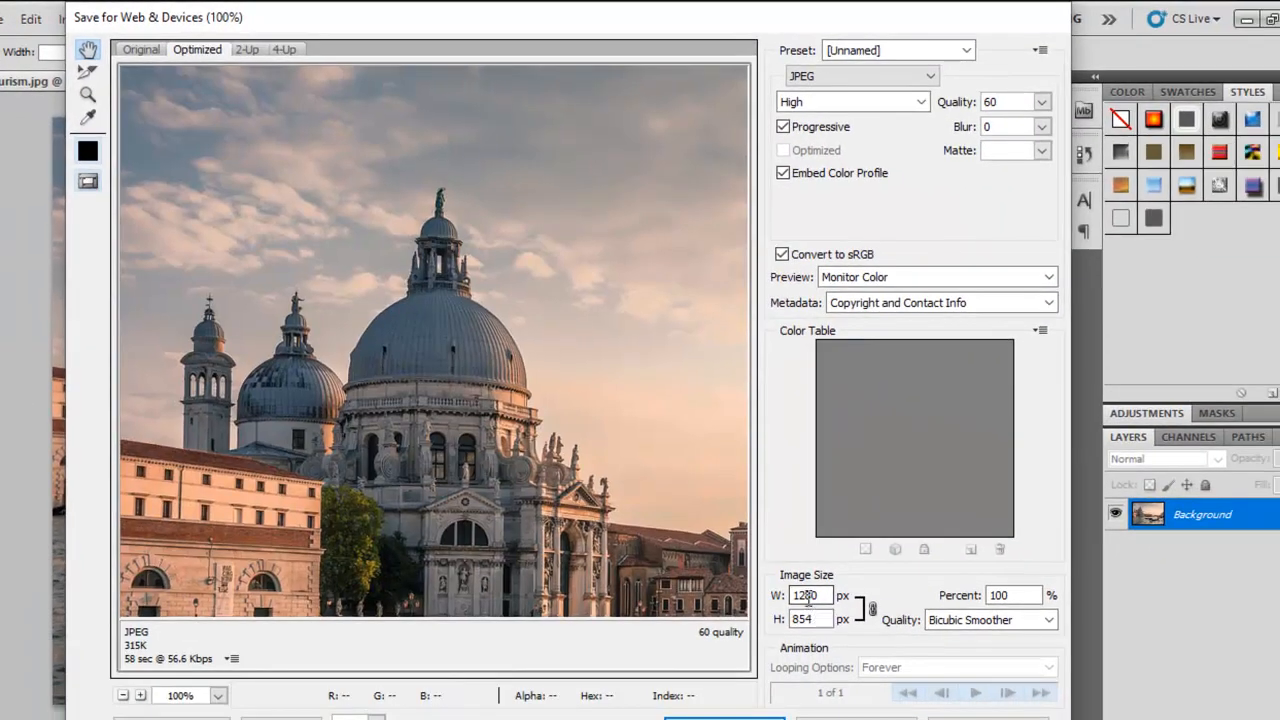
double_click(808, 597)
type("800")
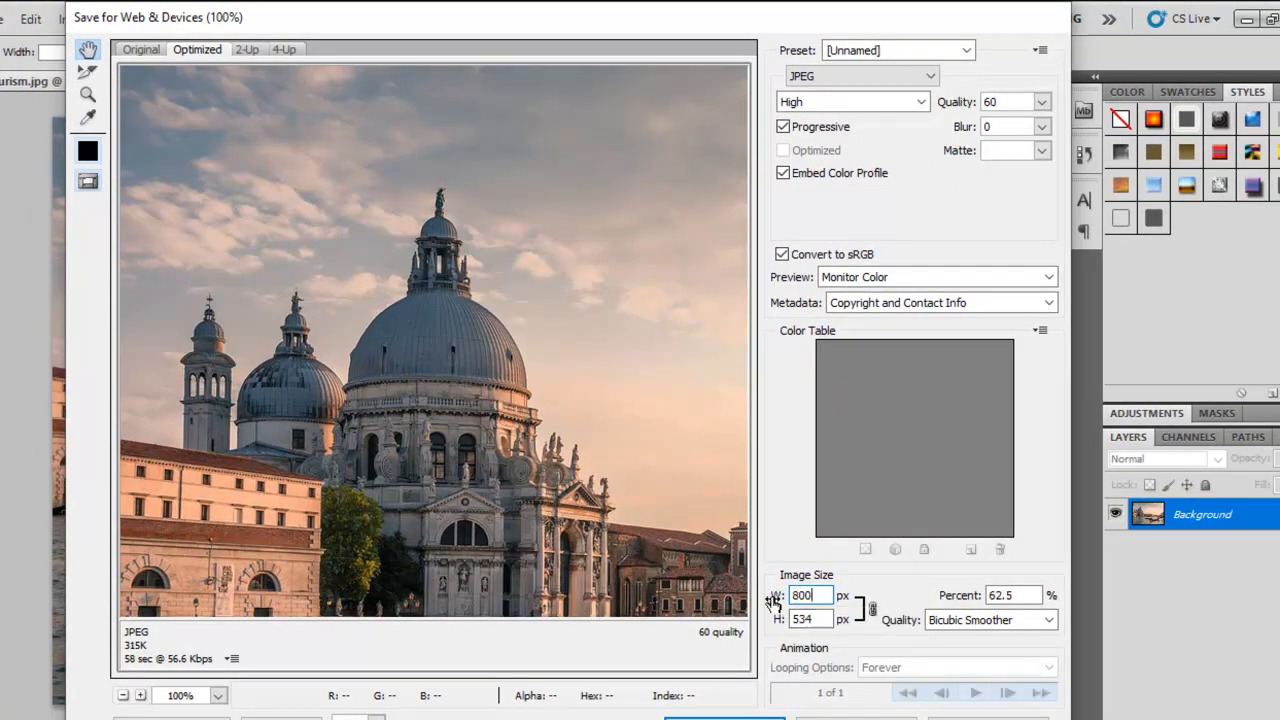
left_click(467, 402)
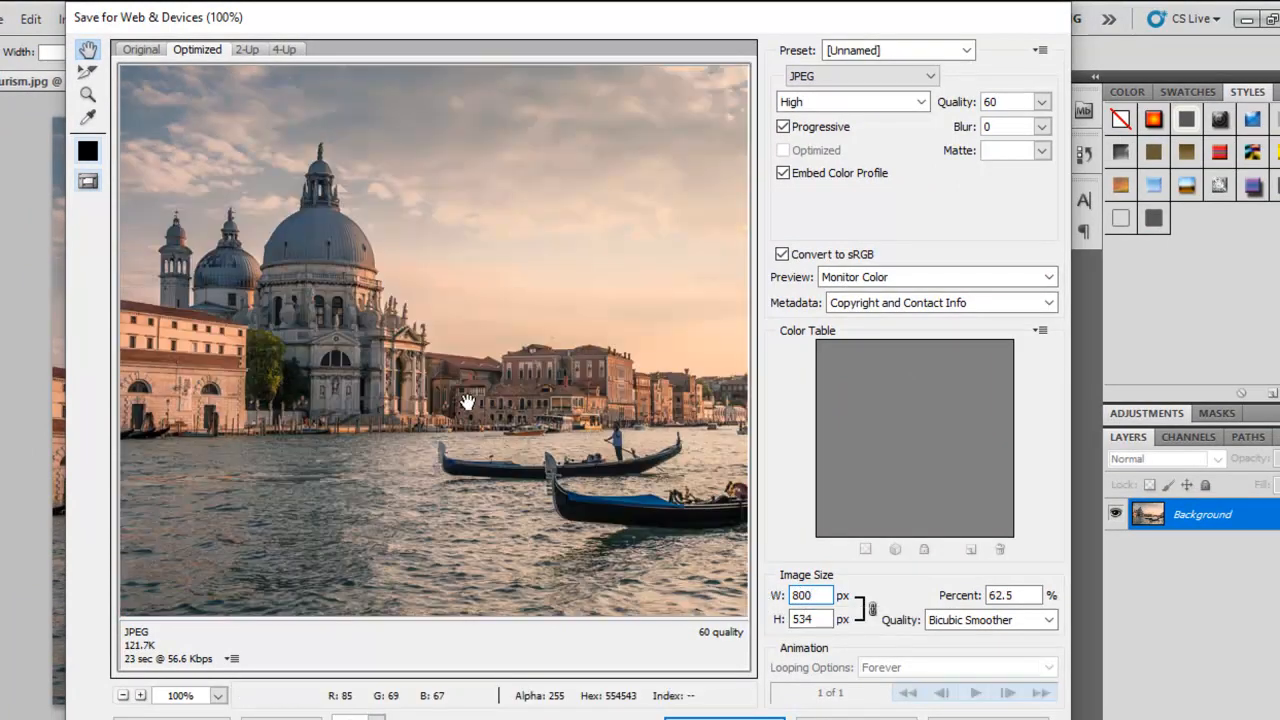
Step: Choose High JPEG quality and save the optimized image in Downloads as "Europe-tourism"
left_click(922, 103)
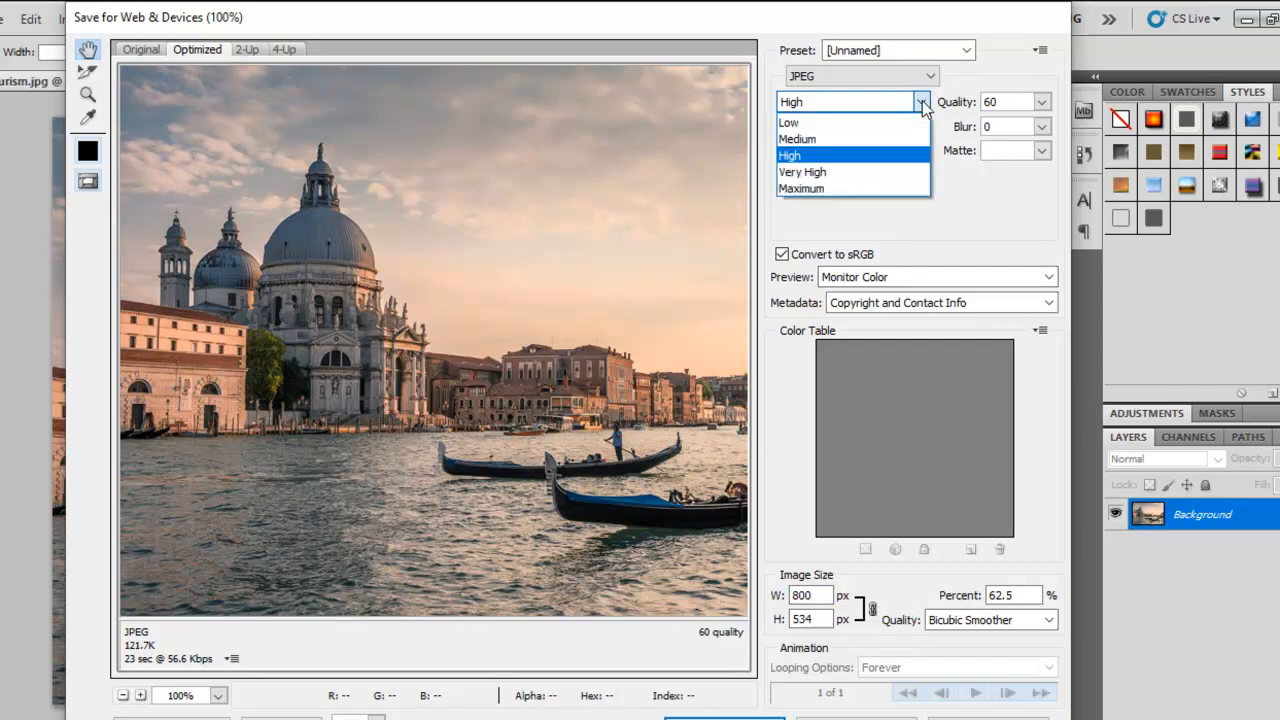
left_click(843, 156)
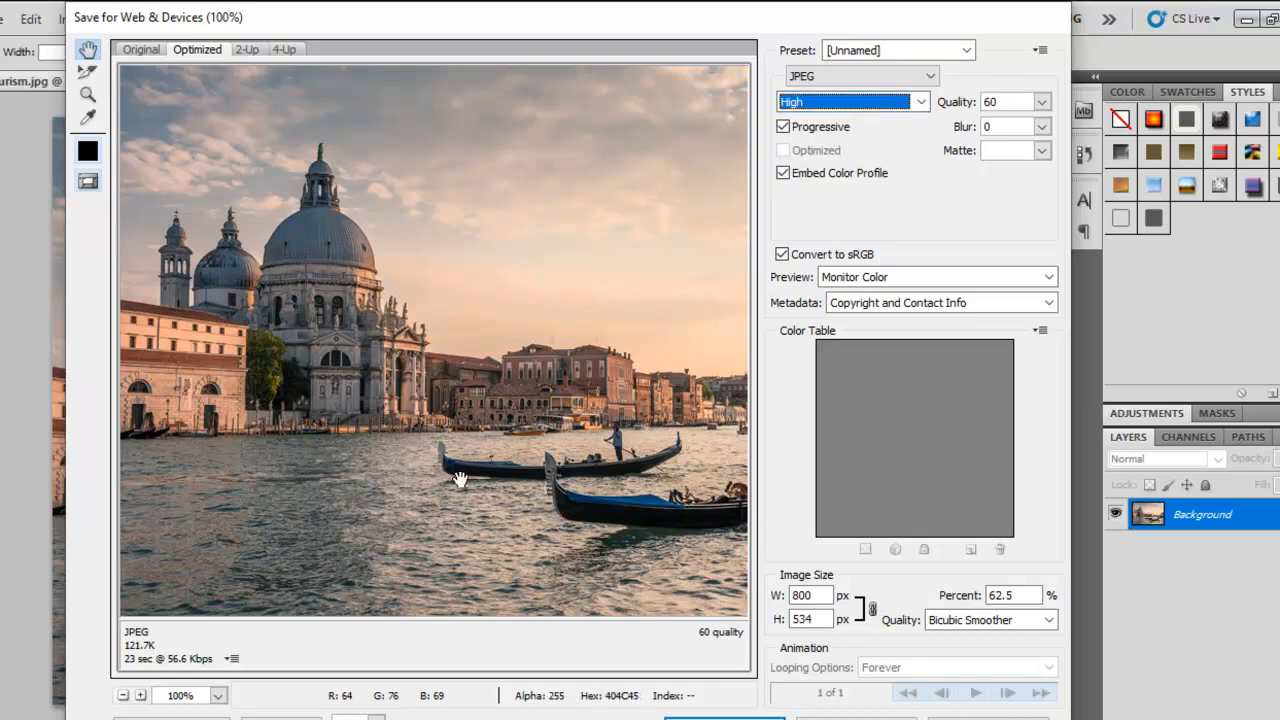
left_click_drag(594, 458, 771, 480)
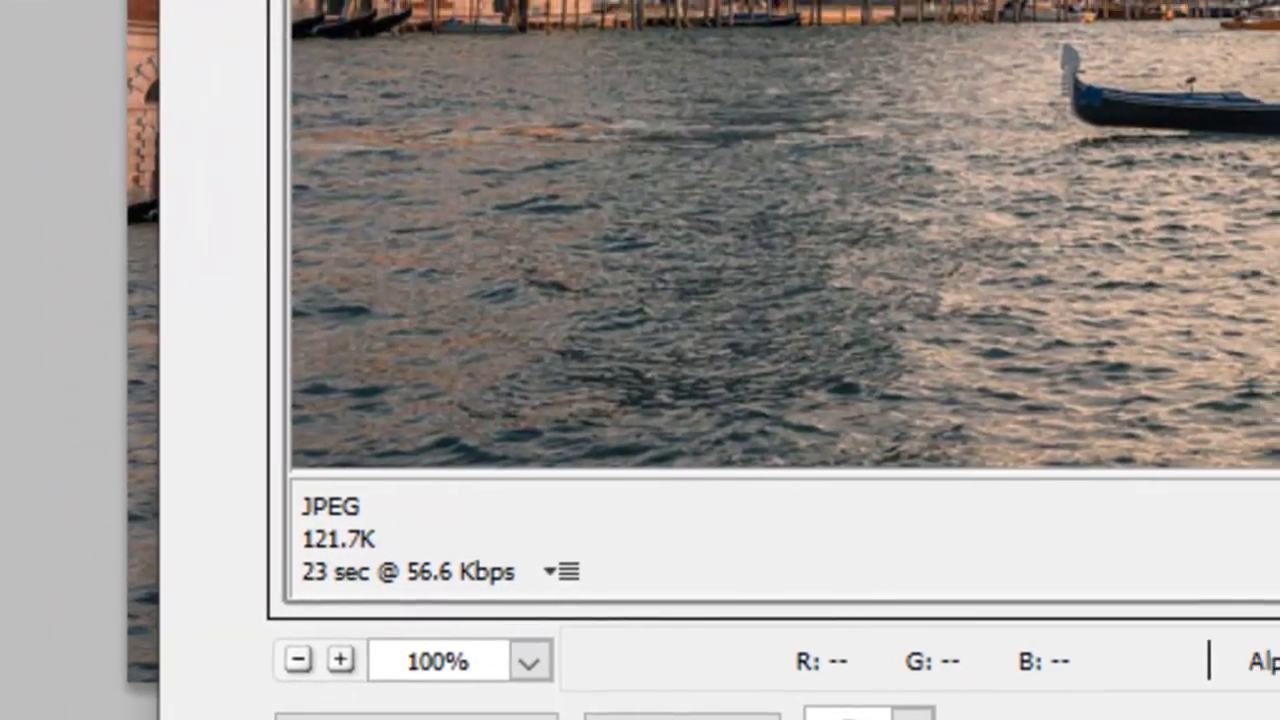
left_click(1049, 716)
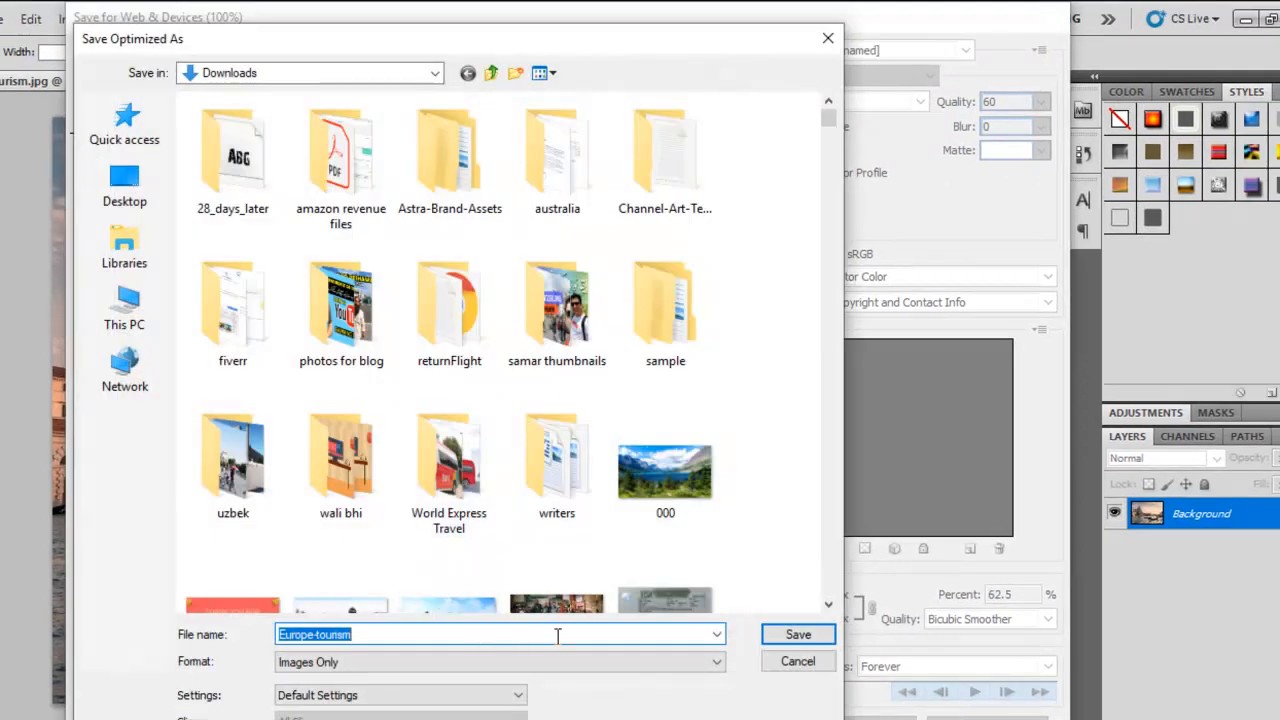
left_click(796, 636)
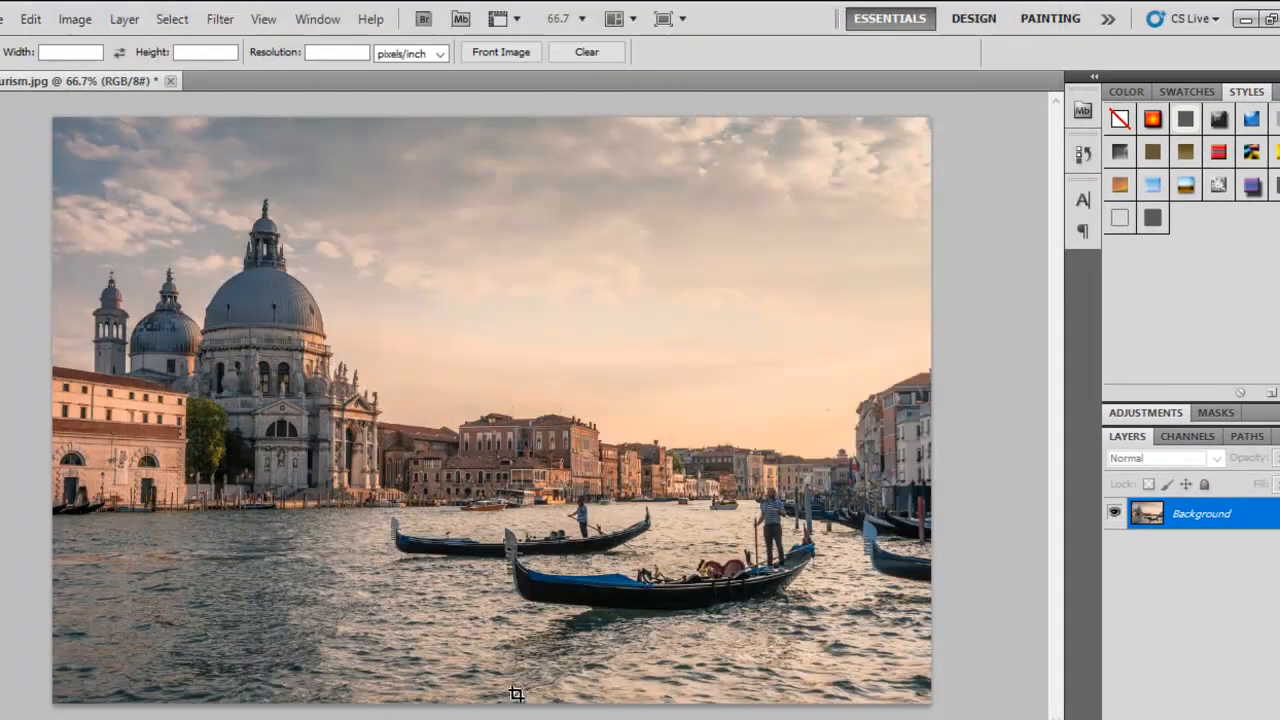
Step: Switch back to the WordPress post, add an Image block below the introduction and upload the optimized "Europe-tourism" file
mouse_move(450, 716)
left_click(452, 694)
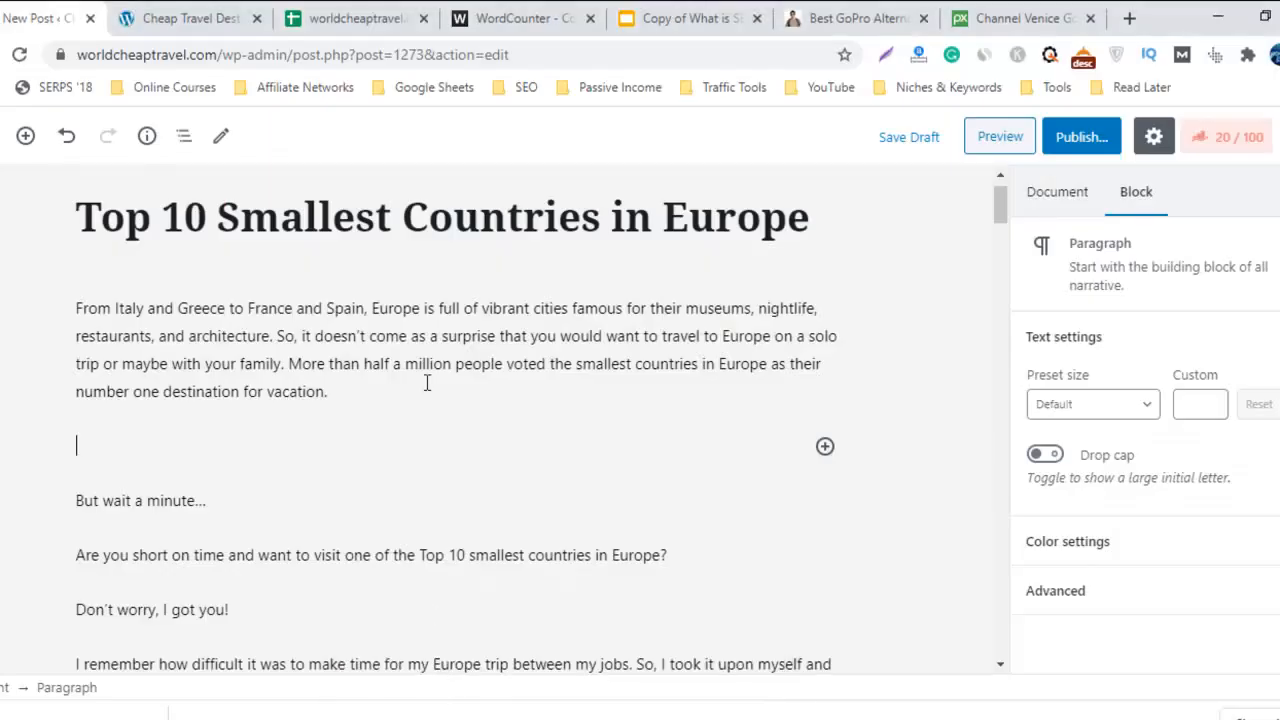
left_click(825, 446)
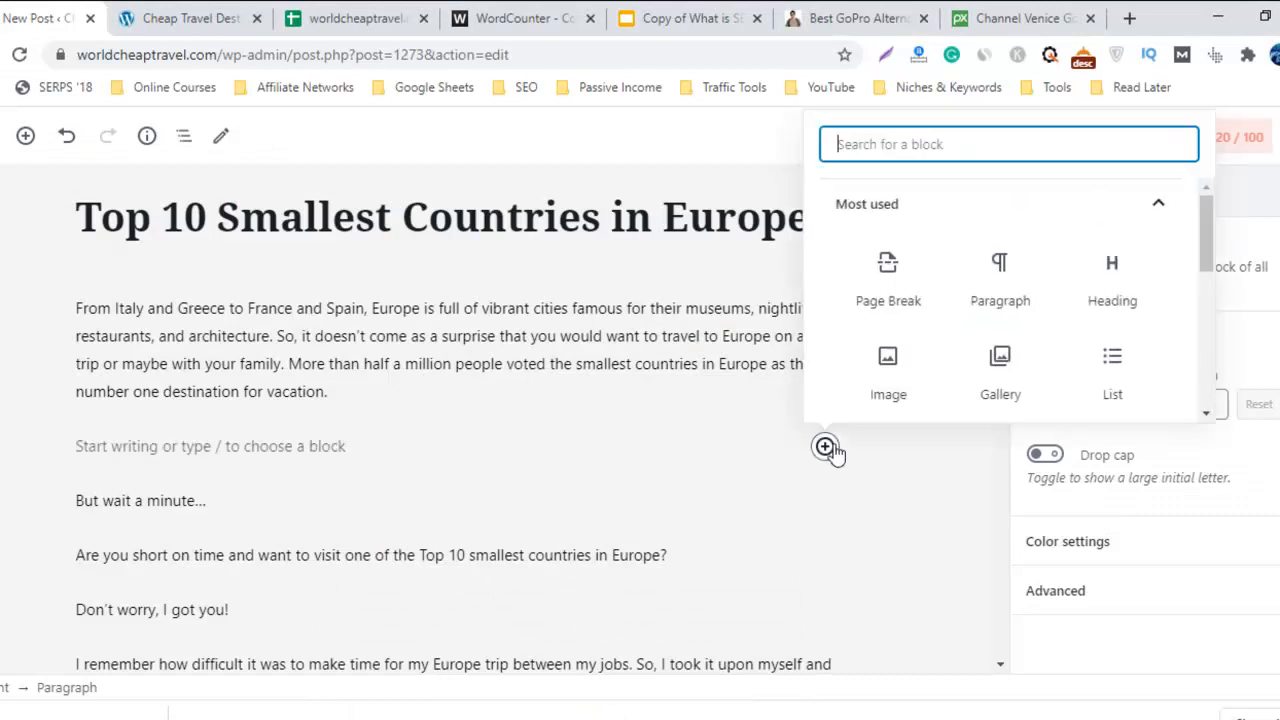
left_click(890, 354)
left_click(124, 570)
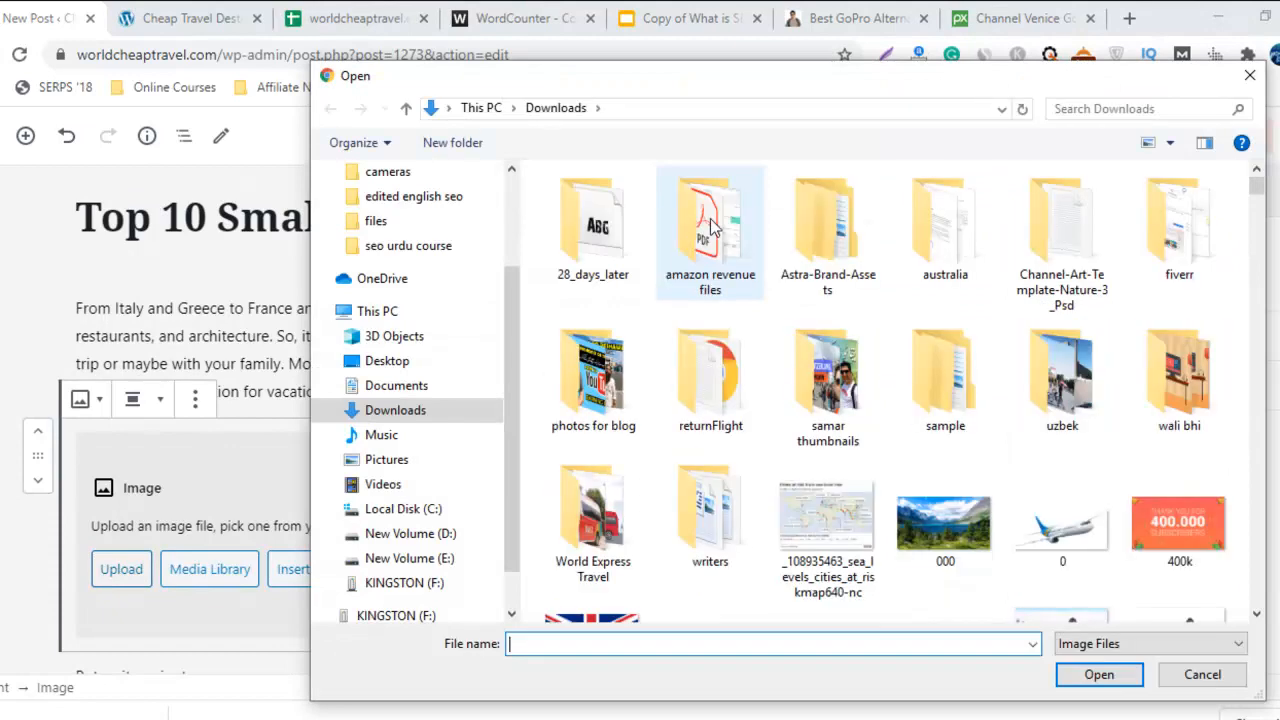
scroll(710, 218, "down", 5)
left_click(1062, 210)
left_click(1136, 450)
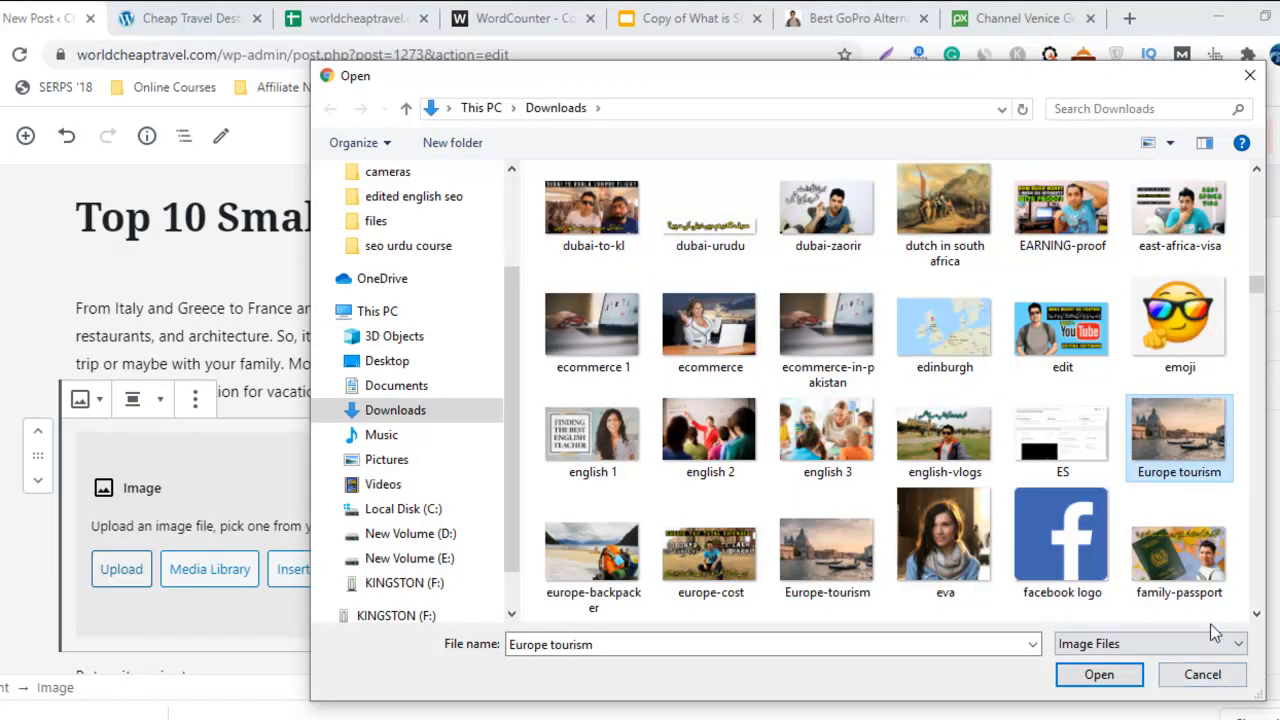
double_click(816, 577)
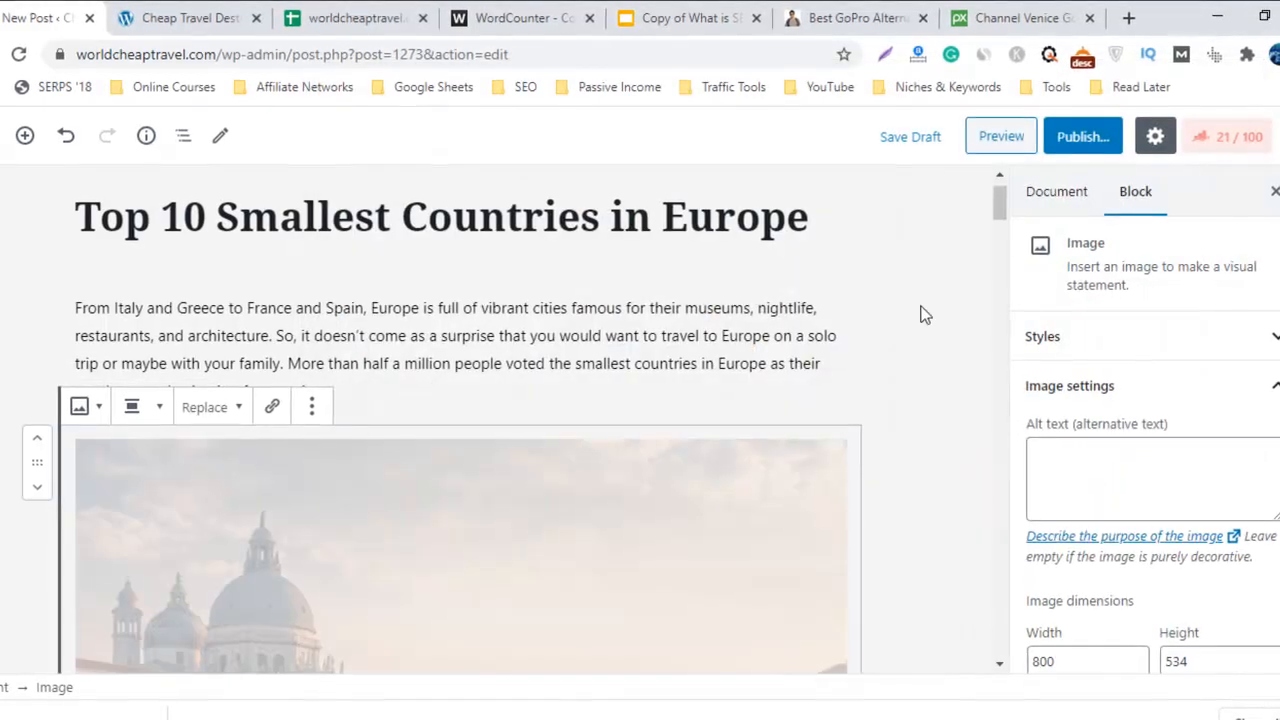
Step: Align the uploaded Venice image to the center of the post
left_click_drag(990, 189, 996, 203)
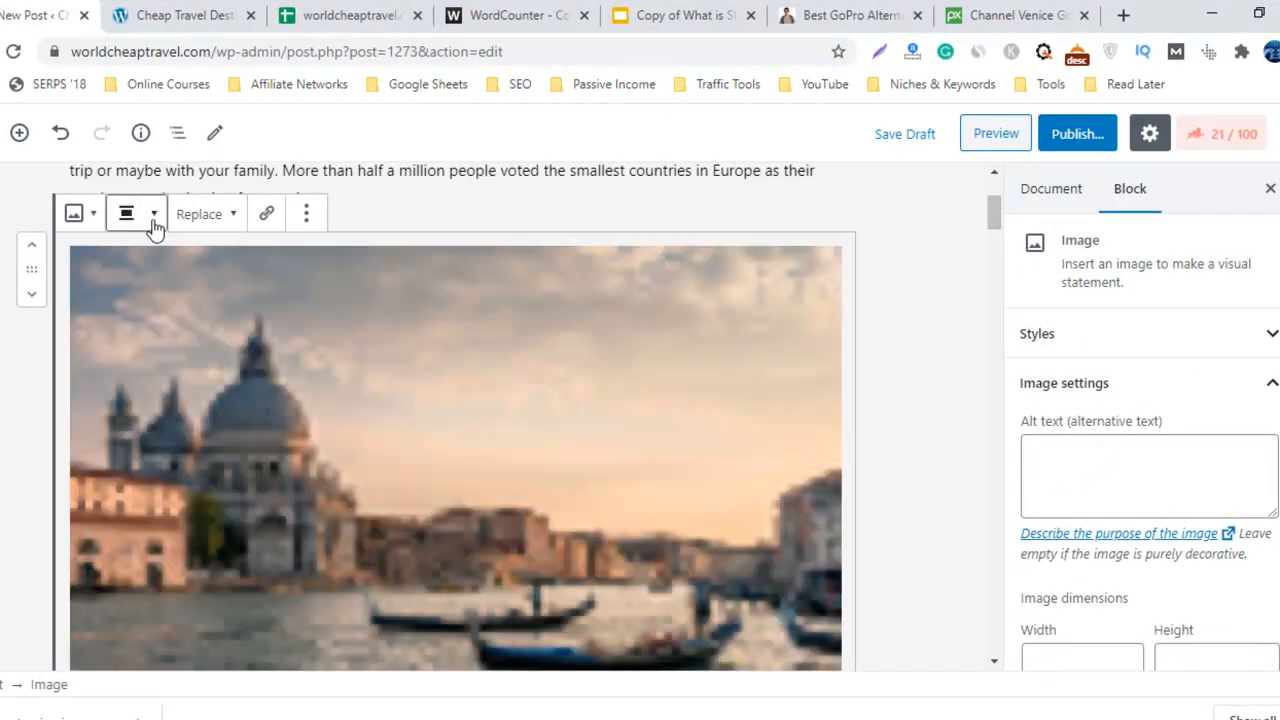
left_click(148, 216)
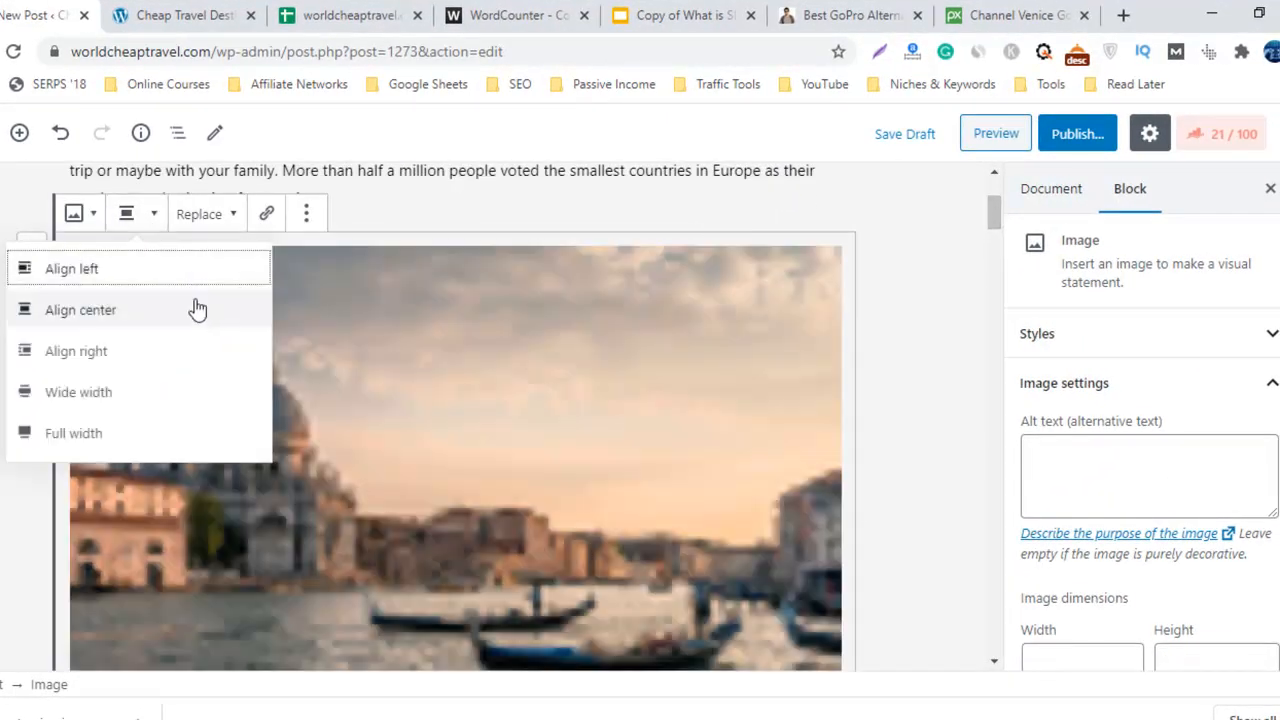
left_click(199, 311)
left_click(907, 403)
left_click(639, 440)
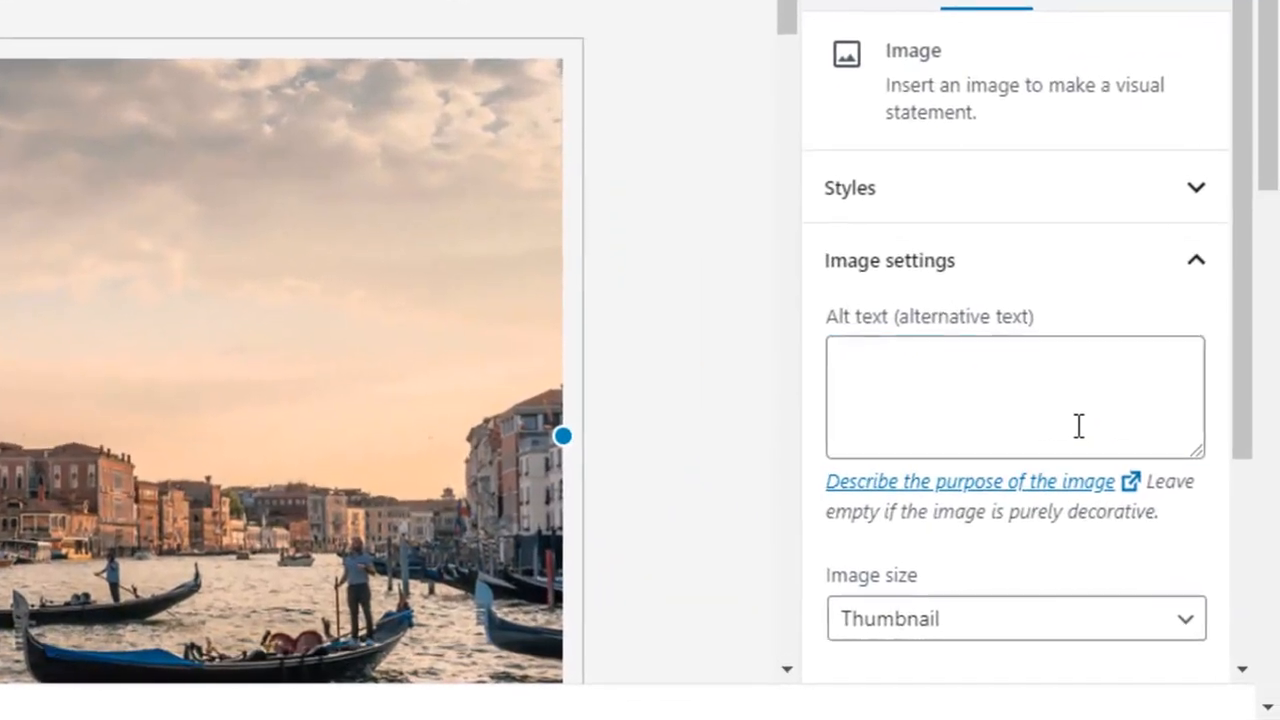
Step: Copy the keyword "Smallest Countries in Europe" from the post title for the image's alt text
left_click(1193, 496)
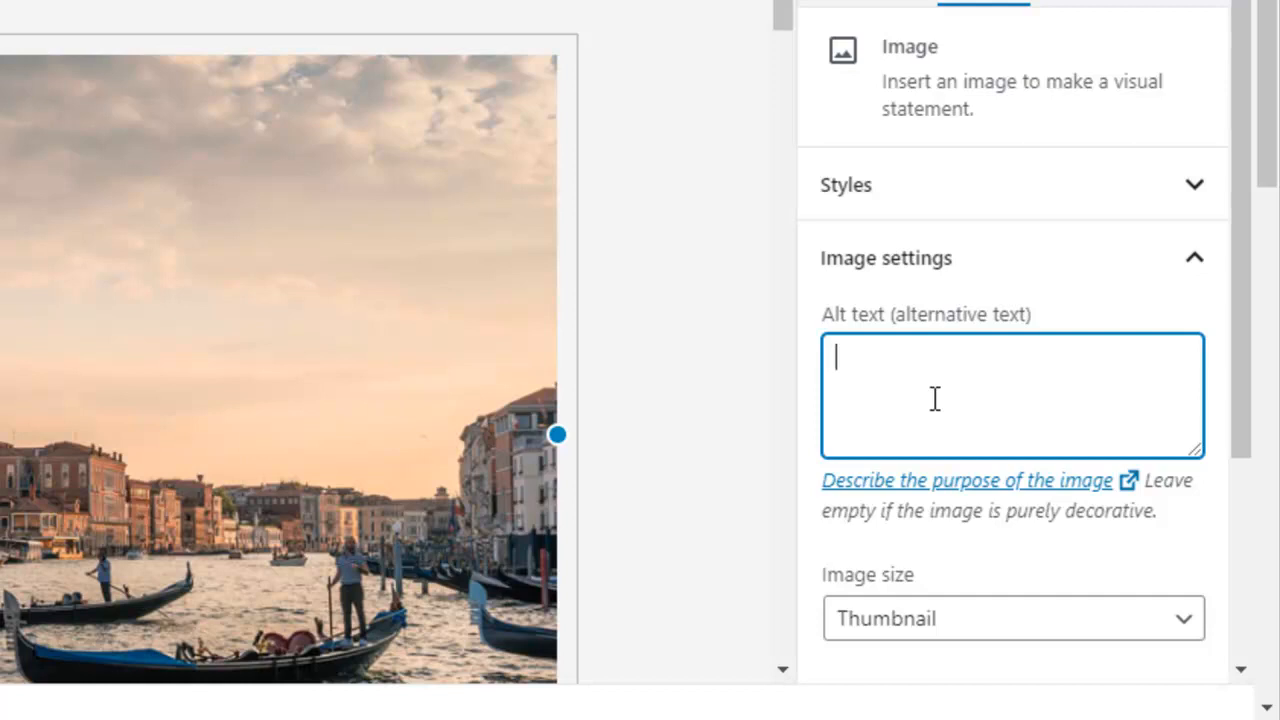
left_click_drag(777, 5, 777, 0)
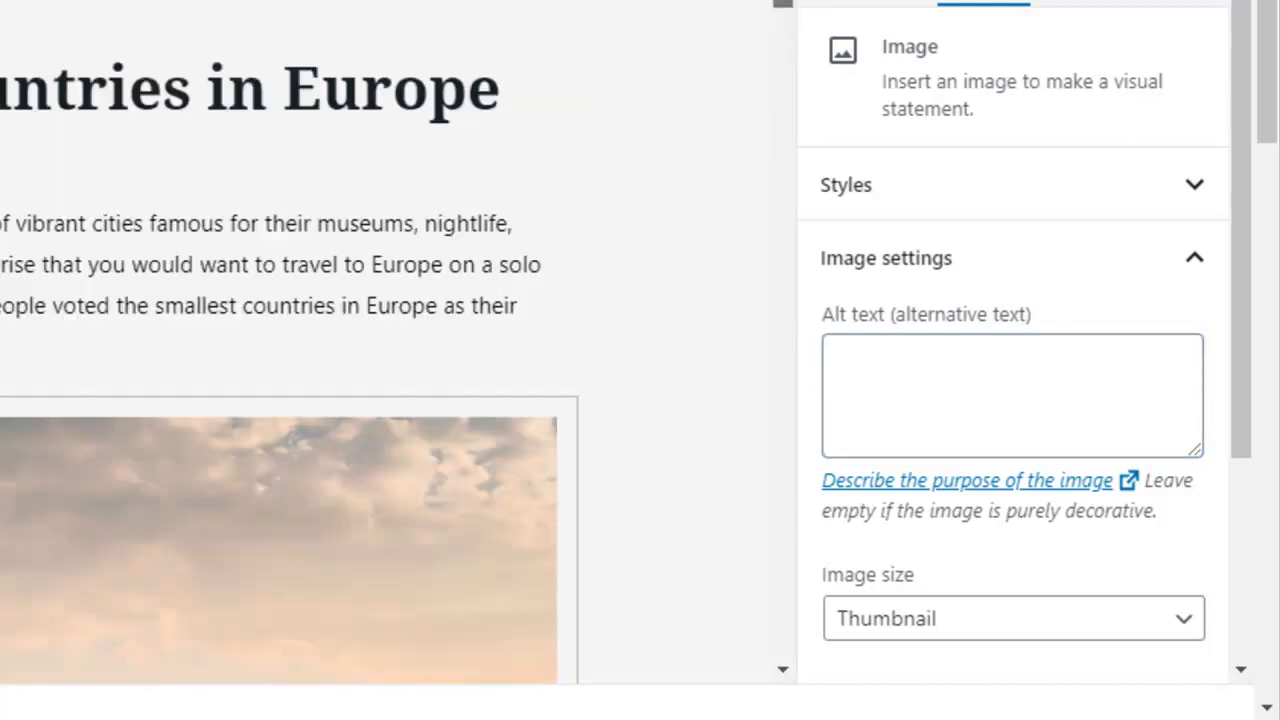
left_click(392, 92)
left_click_drag(503, 94, 0, 90)
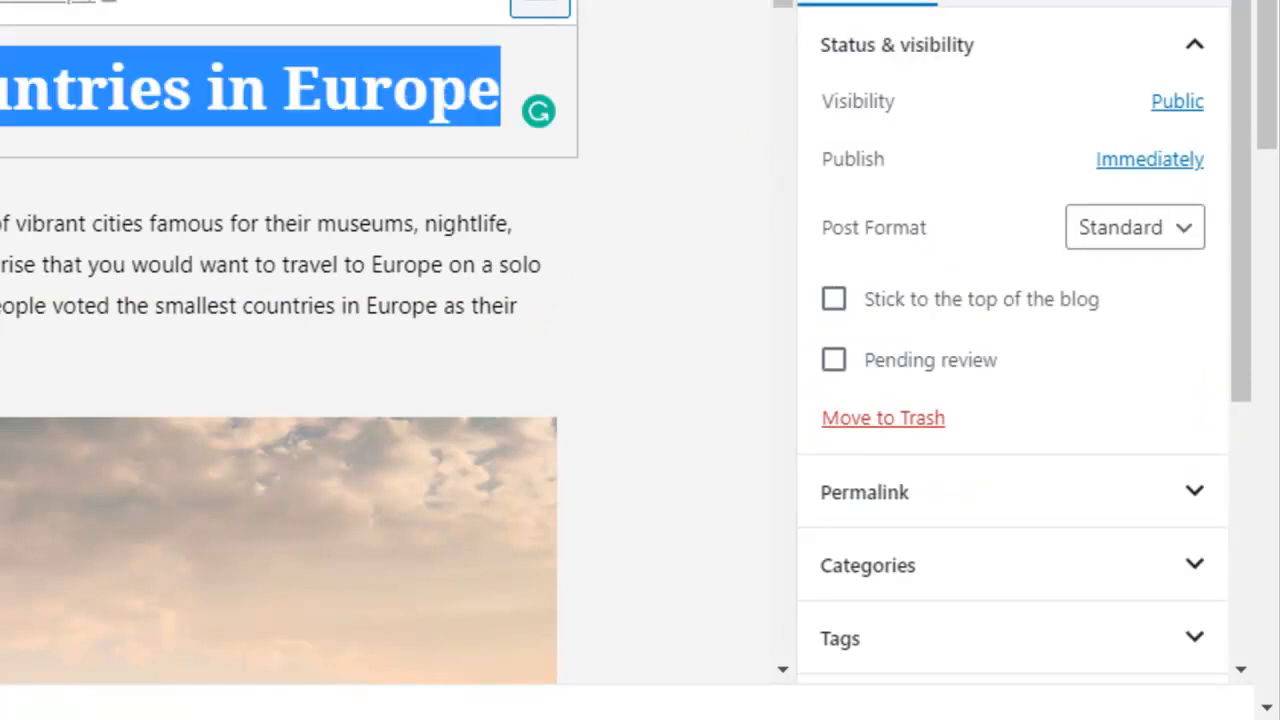
right_click(2, 90)
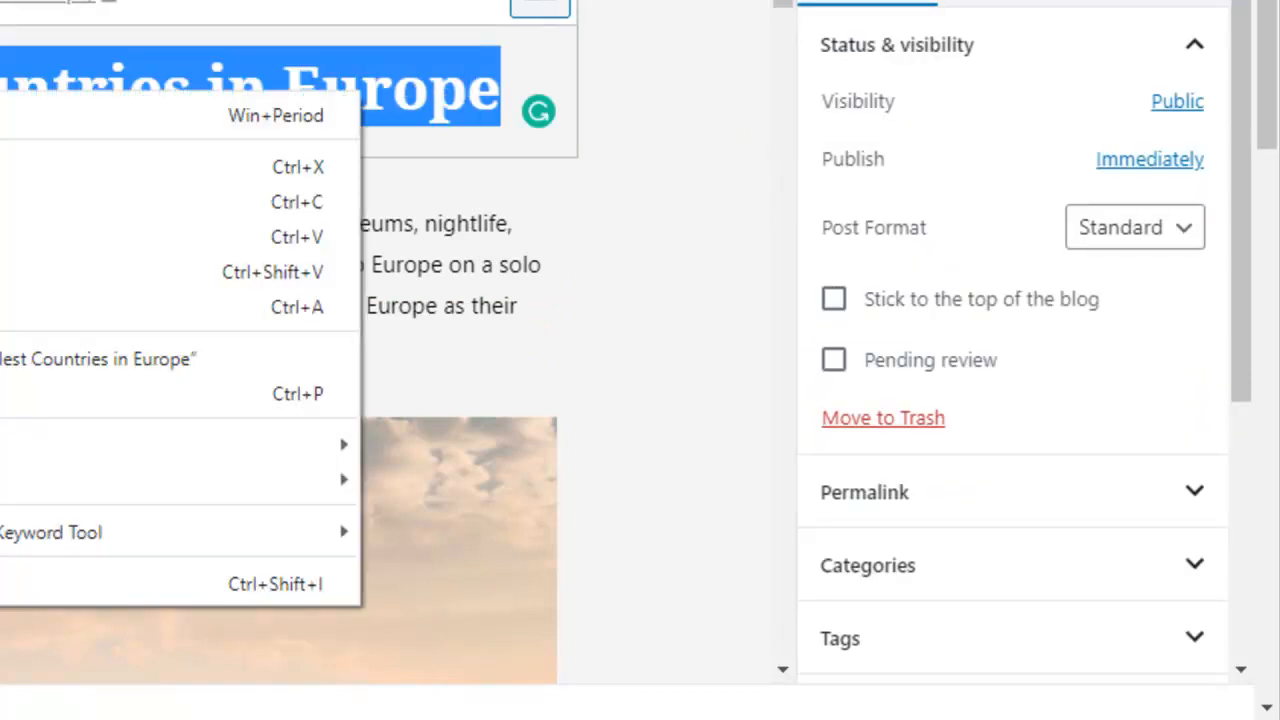
left_click(4, 202)
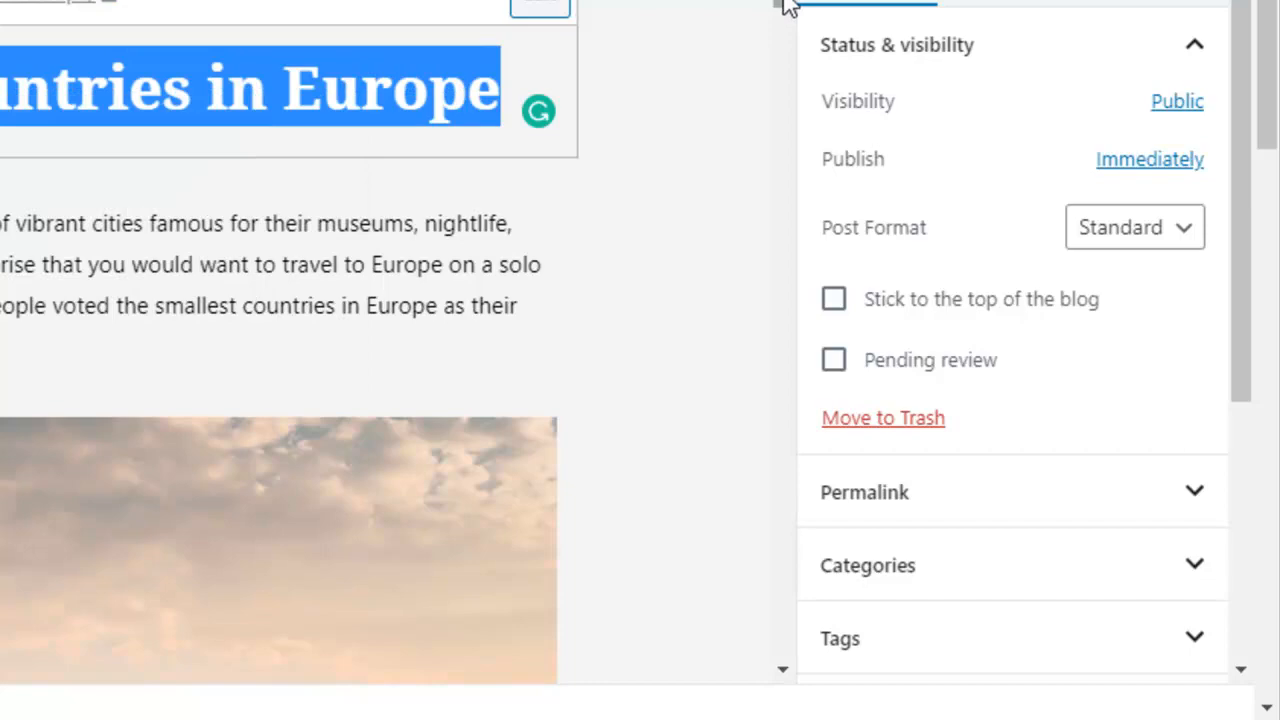
Step: Set the Venice image's alternative text to "Smallest Countries in Europe"
left_click_drag(786, 6, 786, 40)
left_click(306, 209)
left_click(1082, 403)
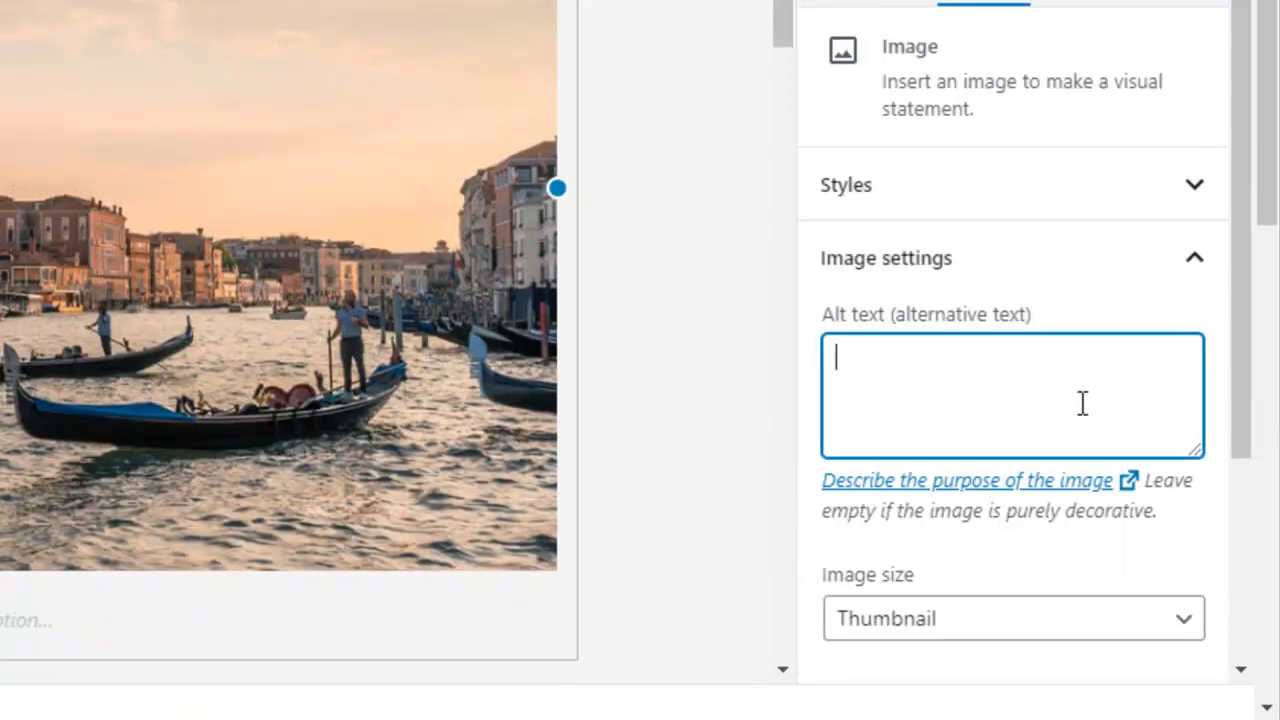
right_click(1082, 403)
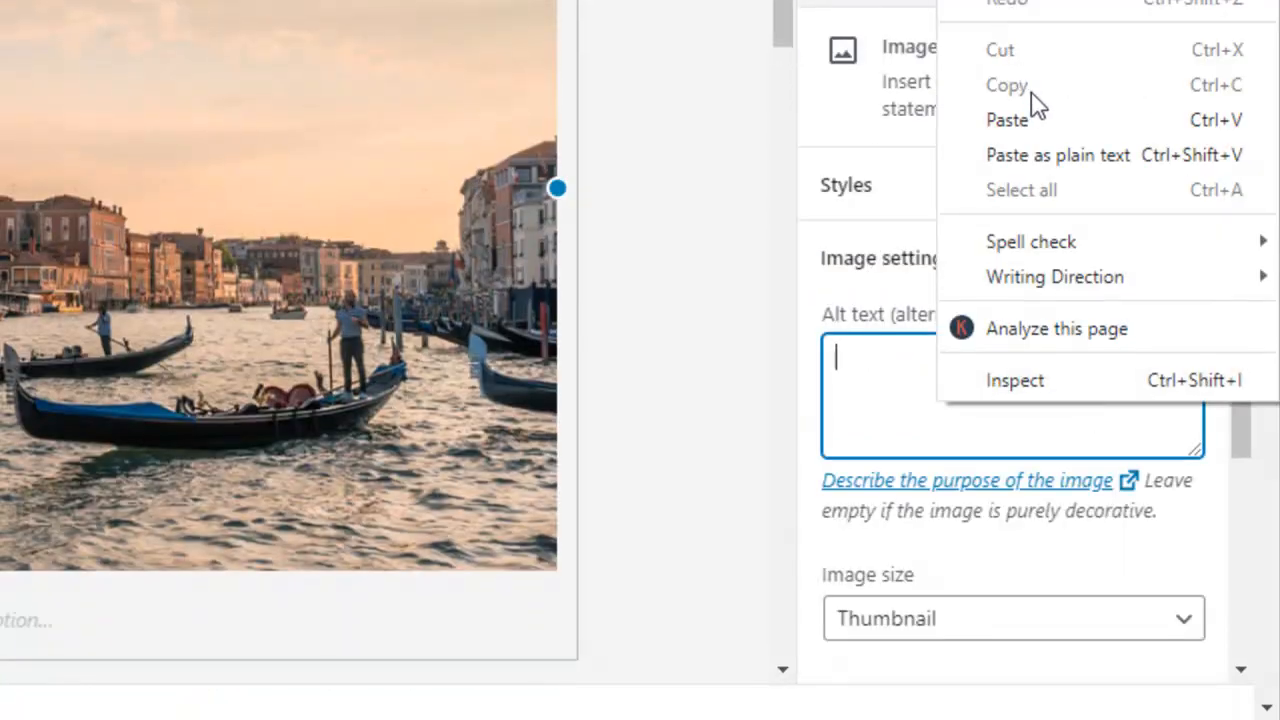
left_click(1062, 120)
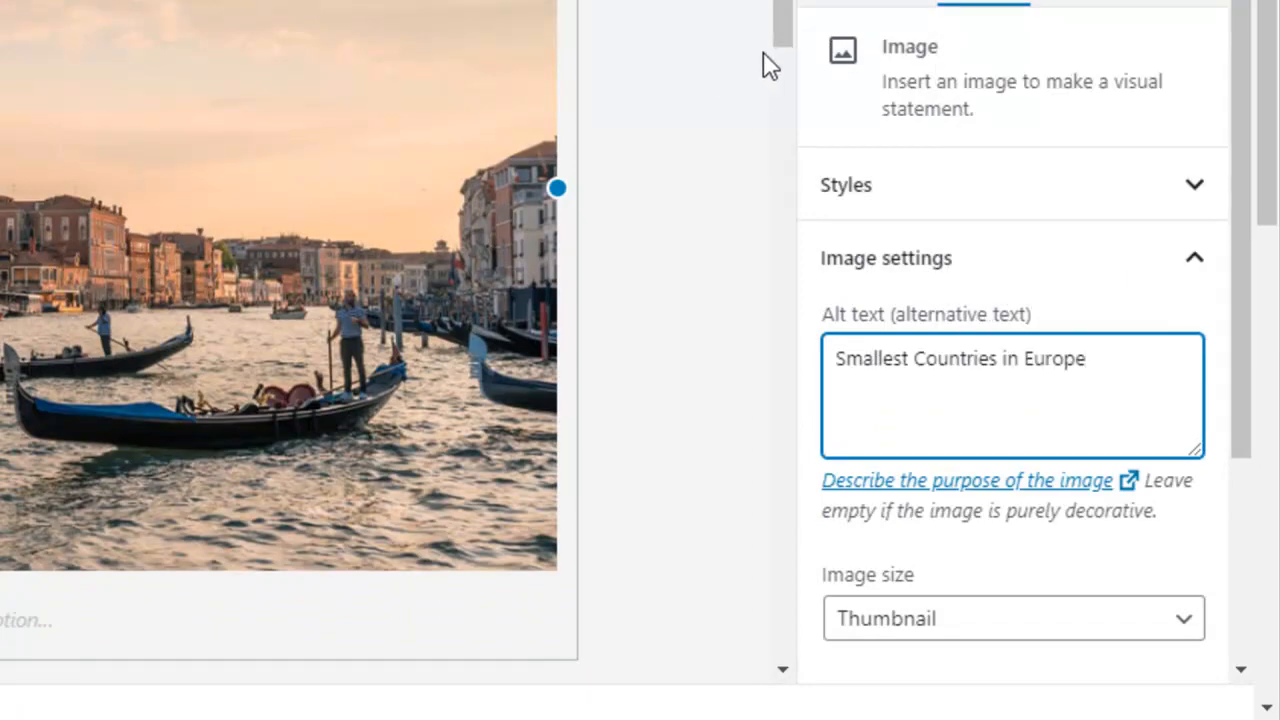
Step: Review the post's title, permalink, introduction and the placement of the Venice image
left_click_drag(776, 48, 788, 8)
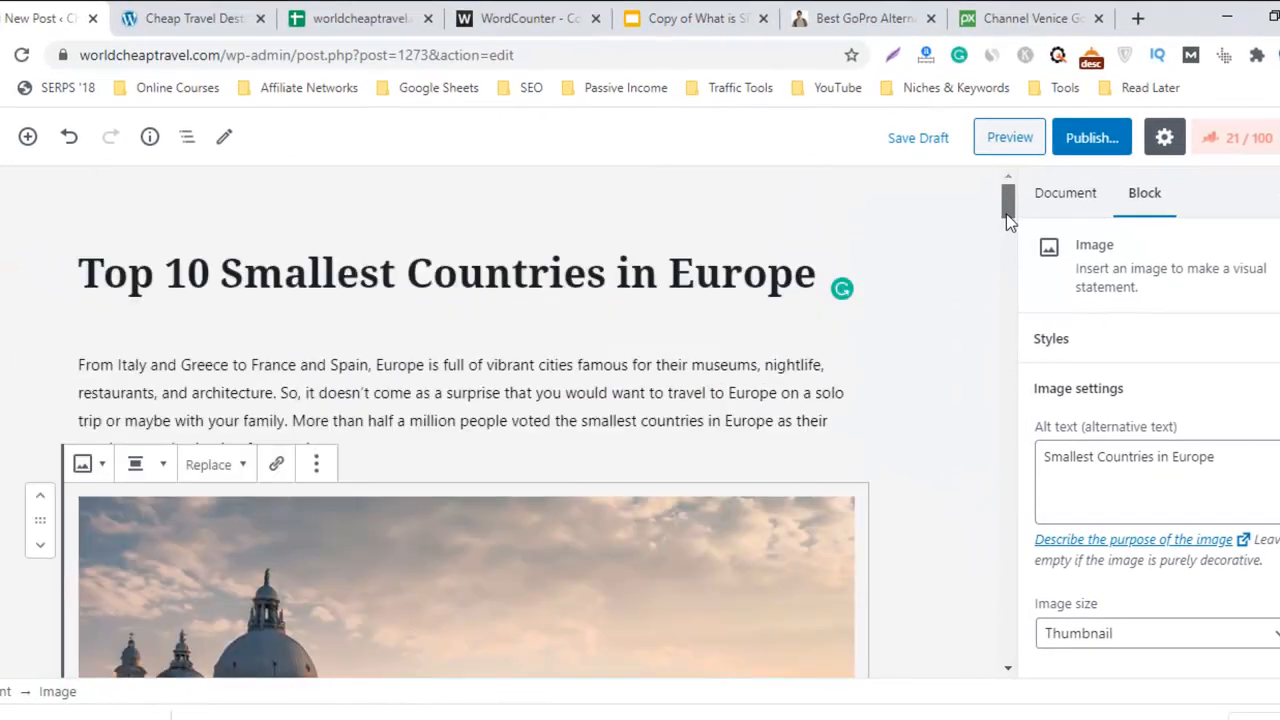
mouse_move(1006, 213)
left_mouse_down()
mouse_move(1007, 239)
mouse_move(1007, 208)
left_mouse_up()
left_click(582, 392)
left_click(524, 266)
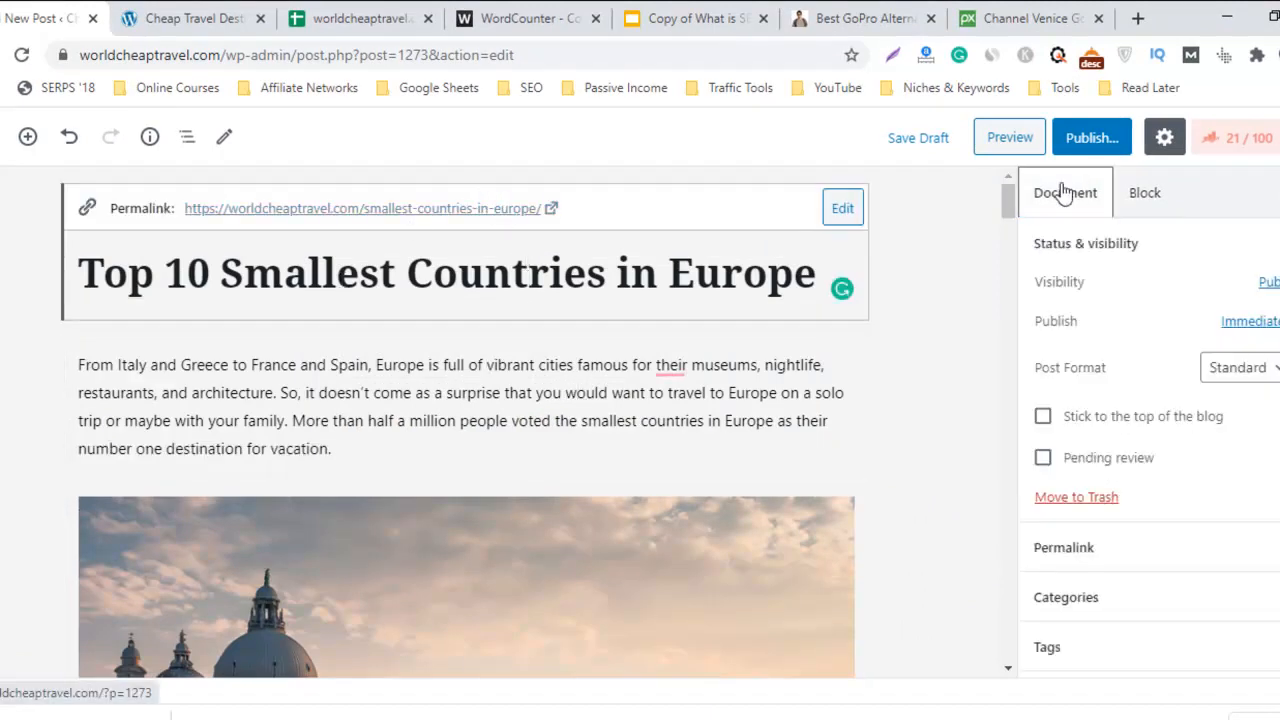
left_click_drag(1009, 201, 1004, 236)
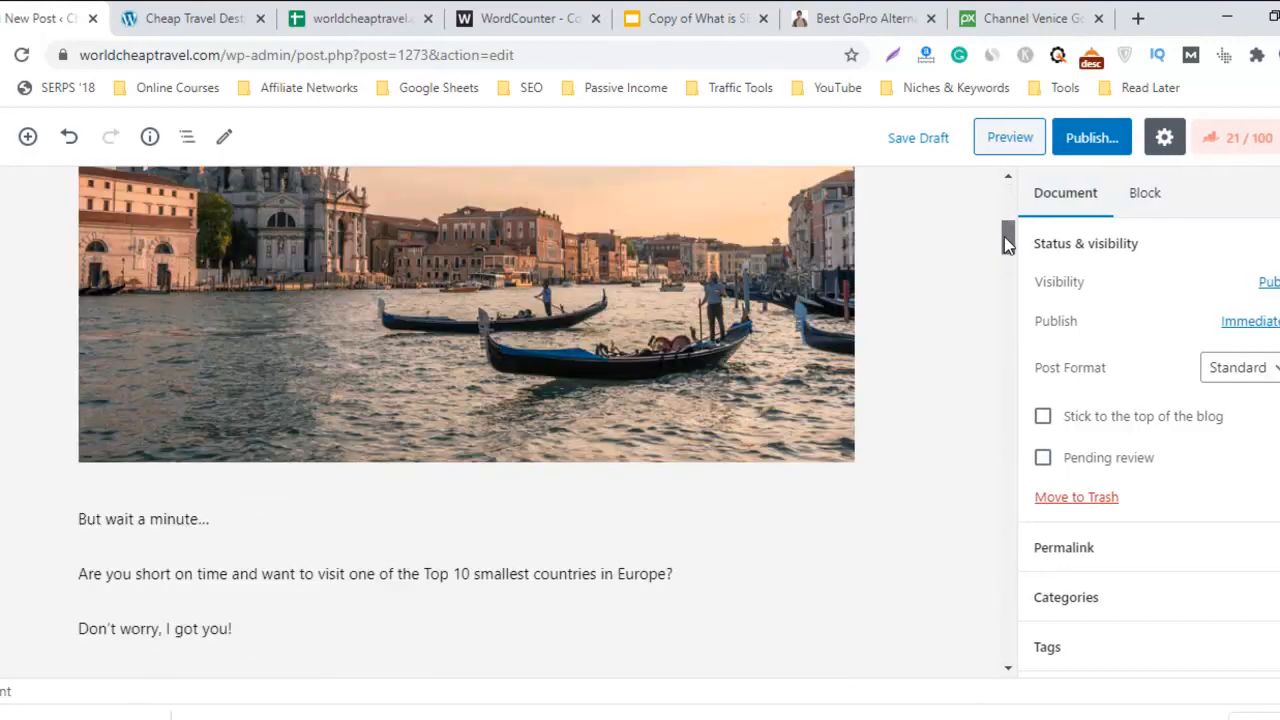
Step: Open YouTube in a new browser tab
left_click(1135, 17)
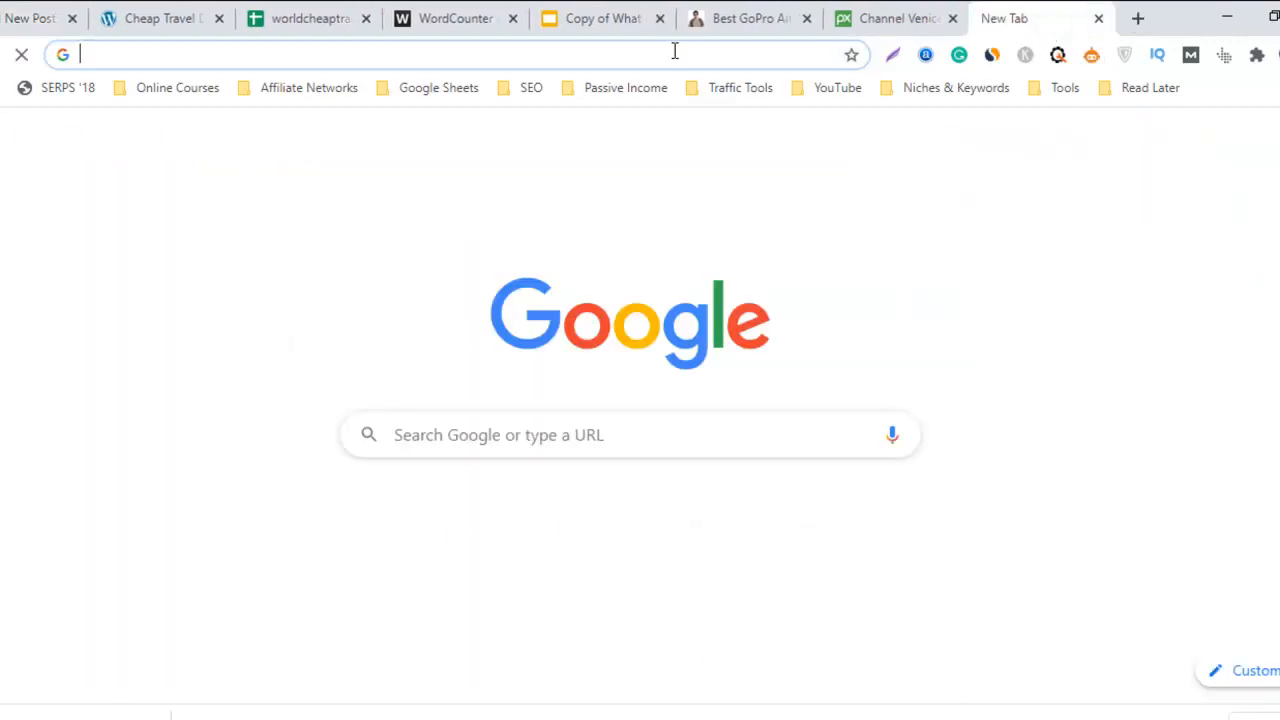
left_click(677, 45)
type("you")
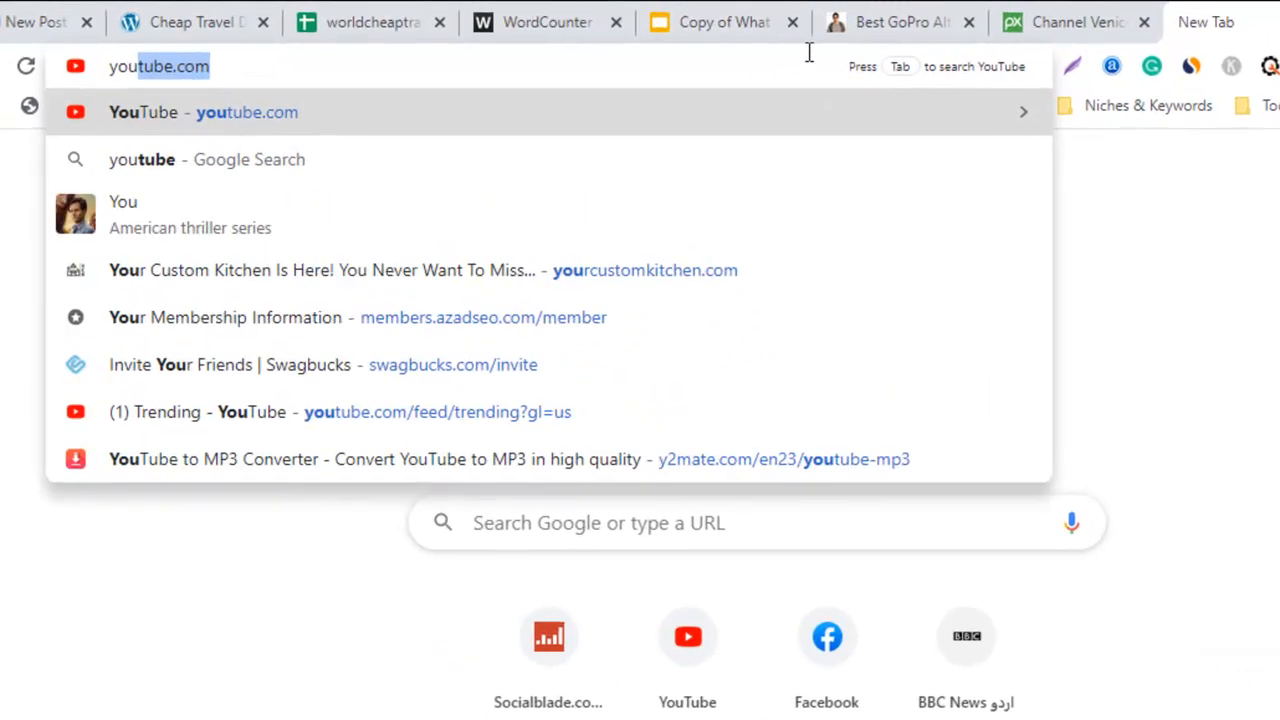
key("Return")
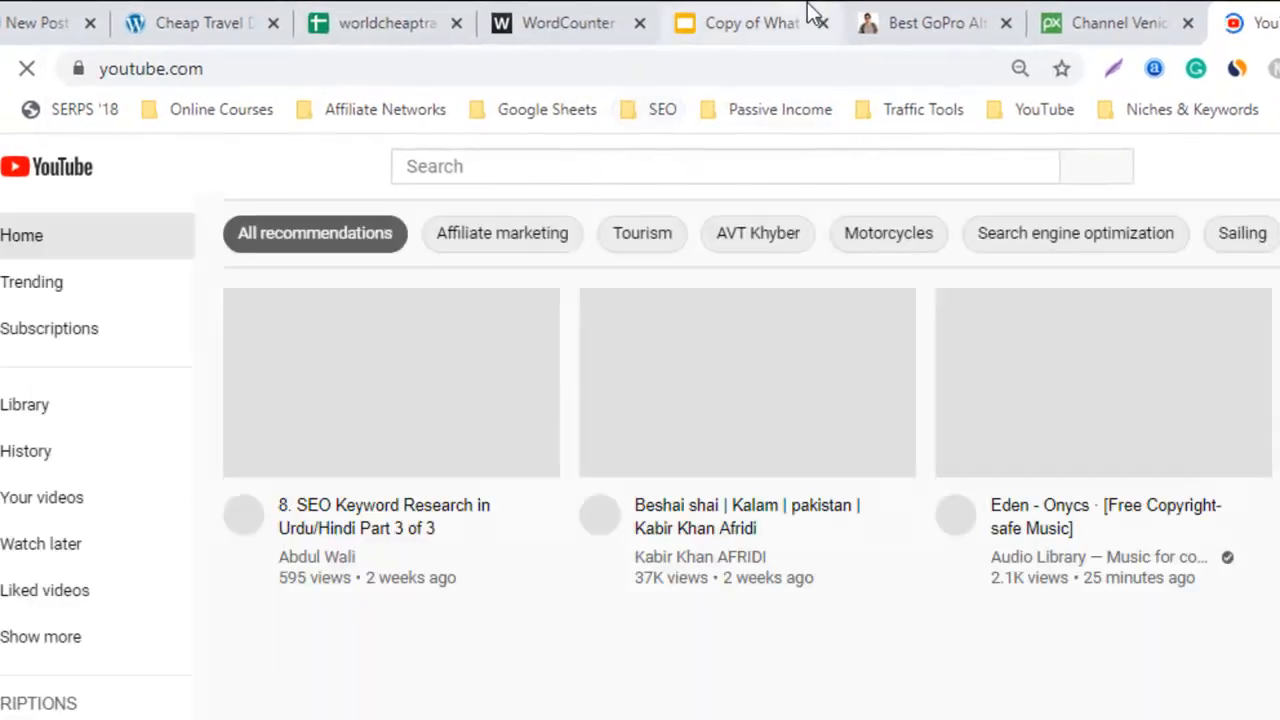
Step: Return to the post editor and copy the heading "Top 10 Tinniest Countries in Europe"
left_click(903, 20)
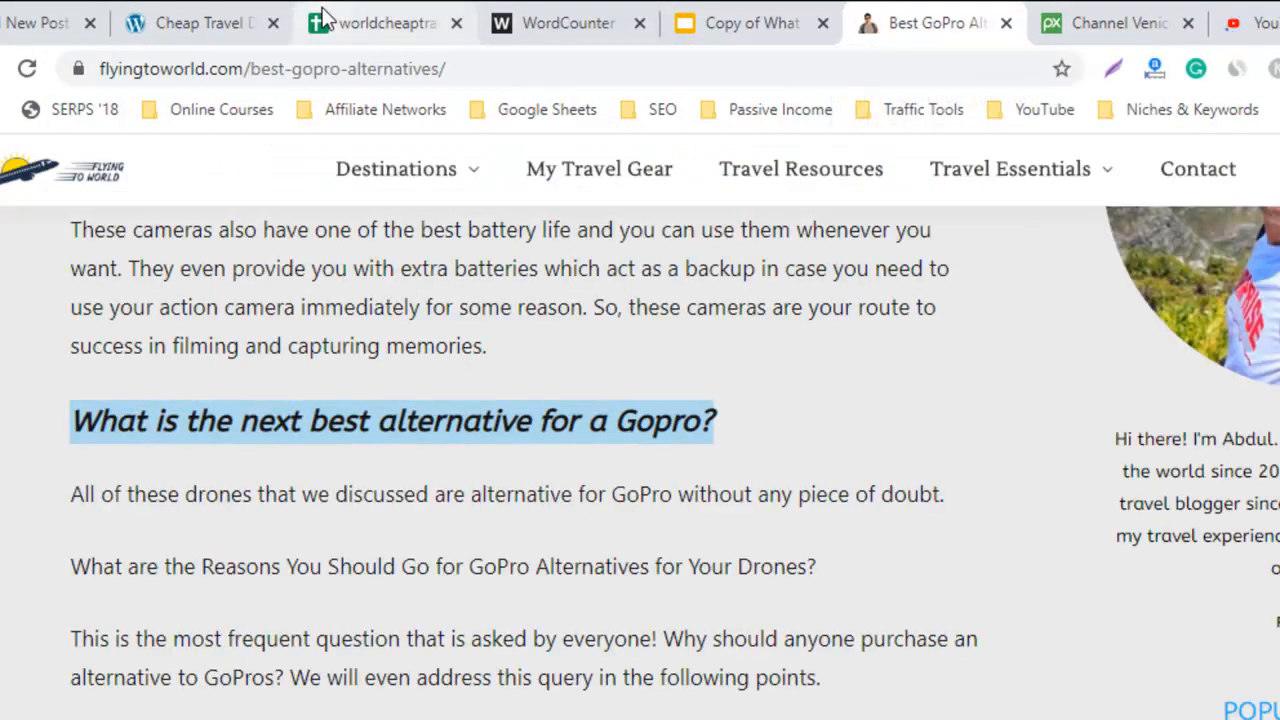
left_click(234, 14)
left_click(75, 14)
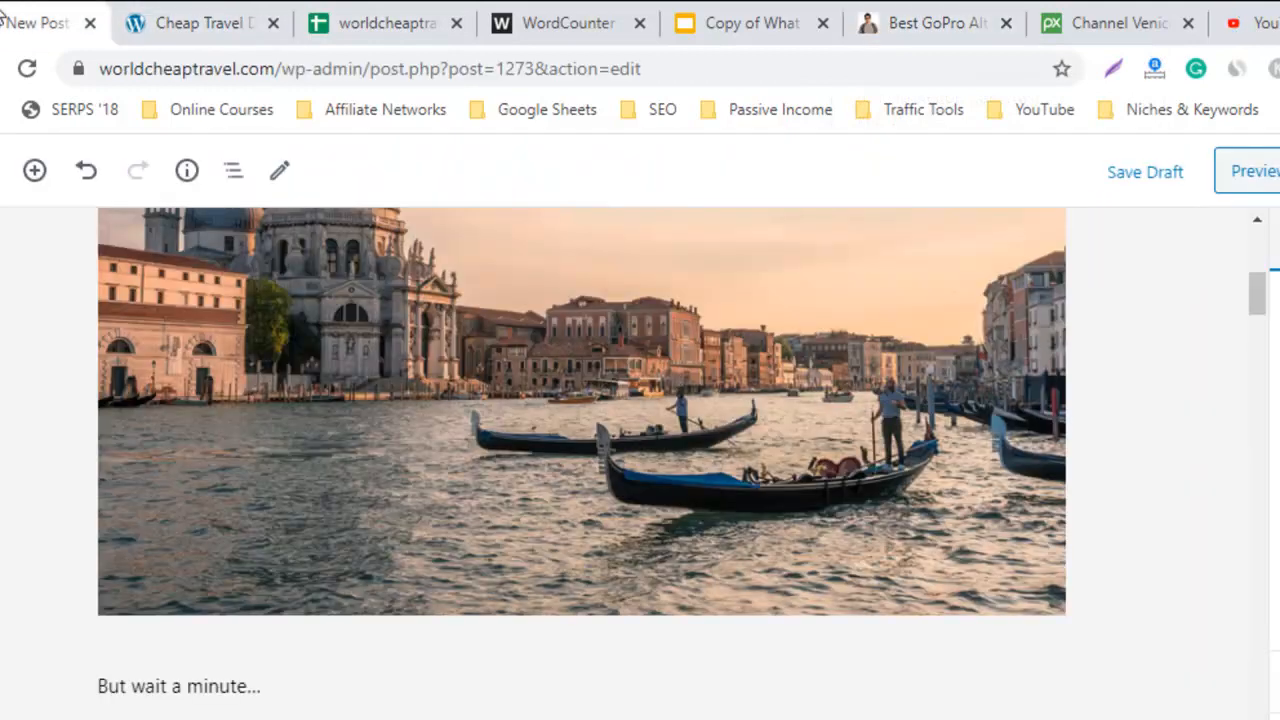
left_click_drag(1262, 310, 1268, 357)
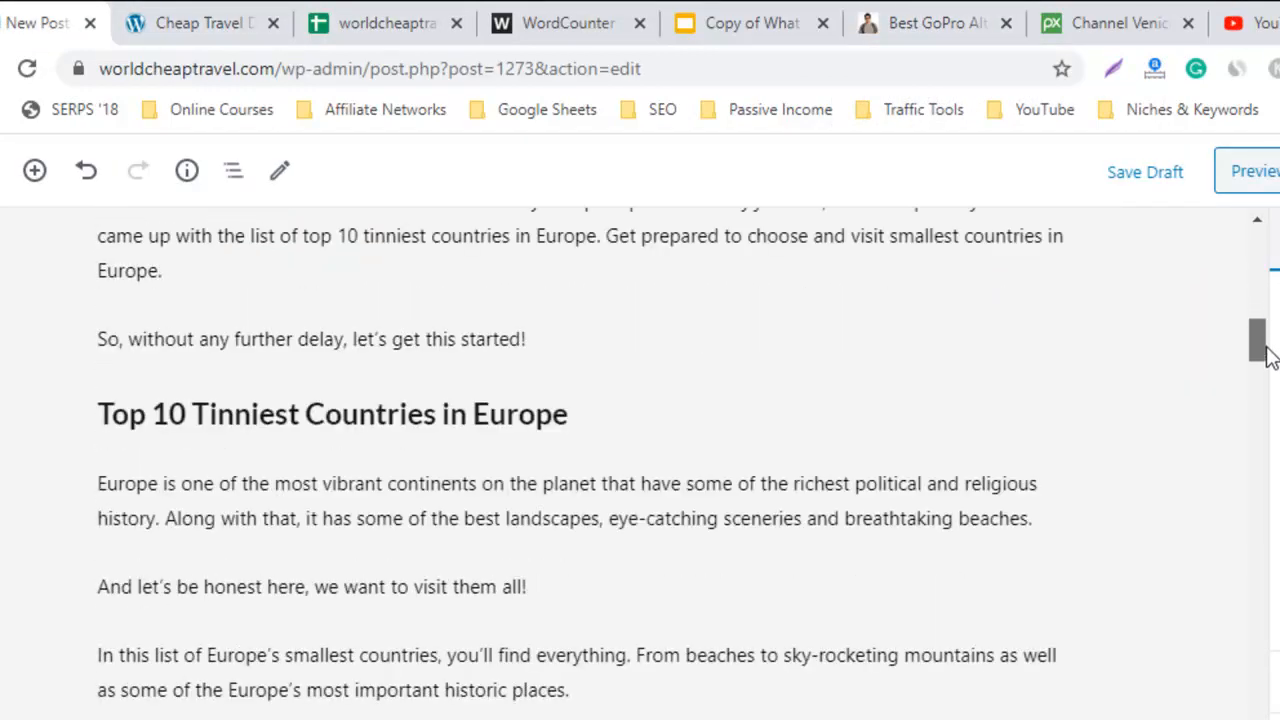
triple_click(494, 415)
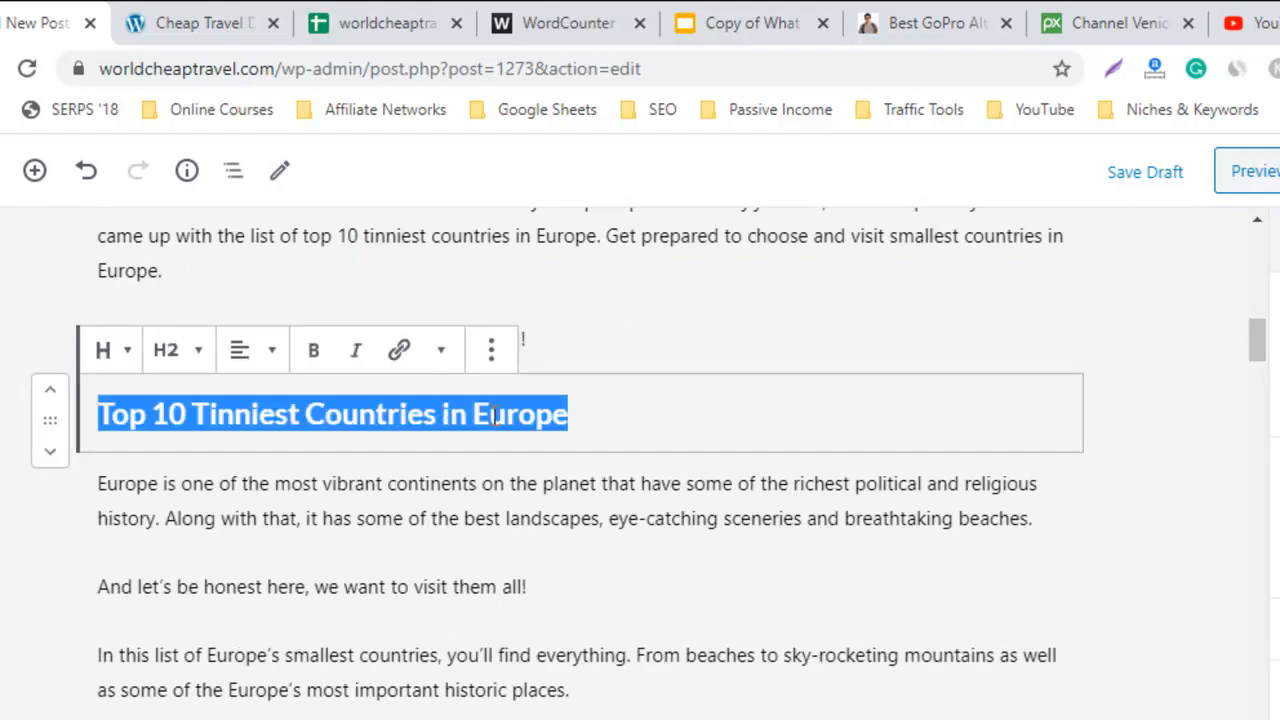
left_click(1014, 349)
left_click(708, 423)
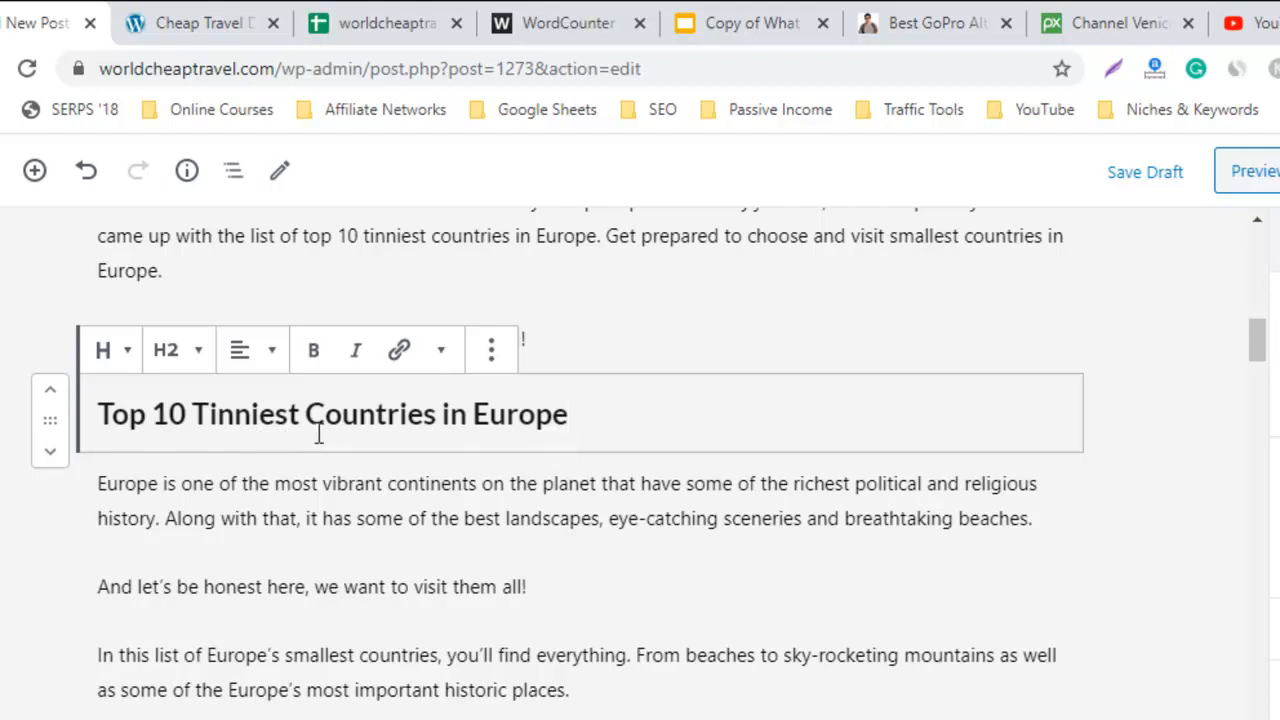
double_click(268, 427)
left_click(264, 424)
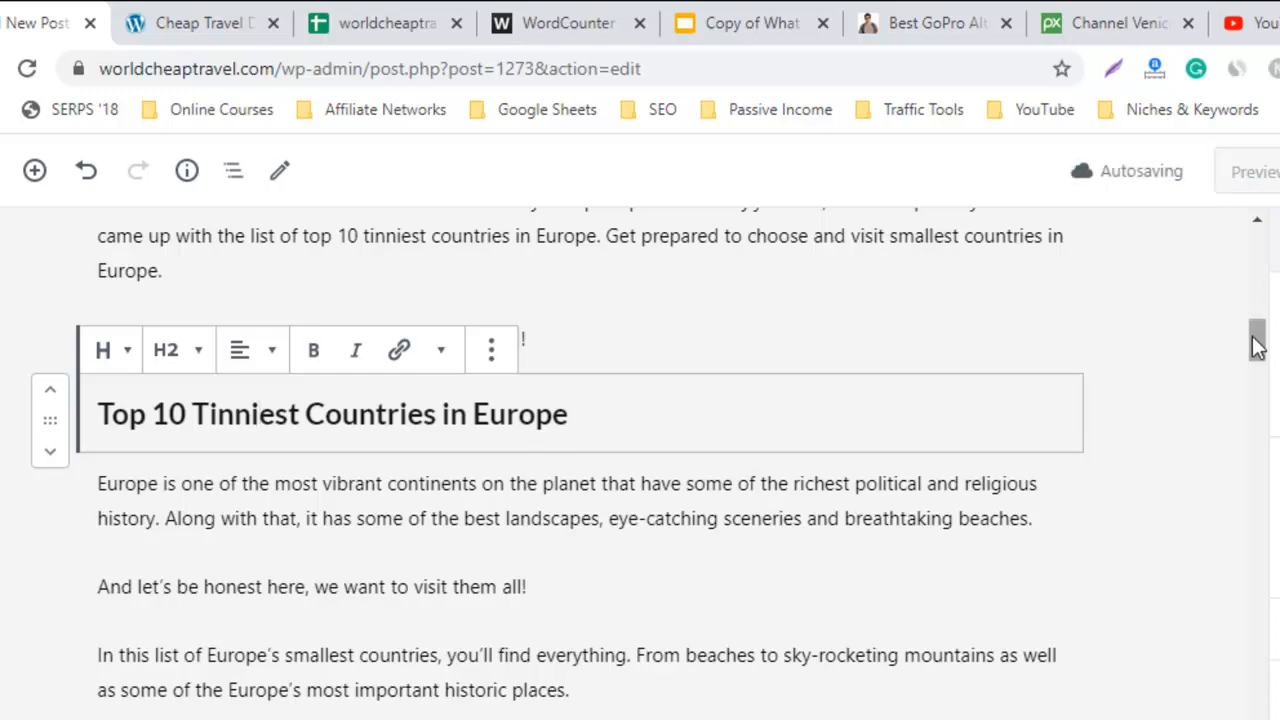
left_click_drag(1262, 334, 1256, 224)
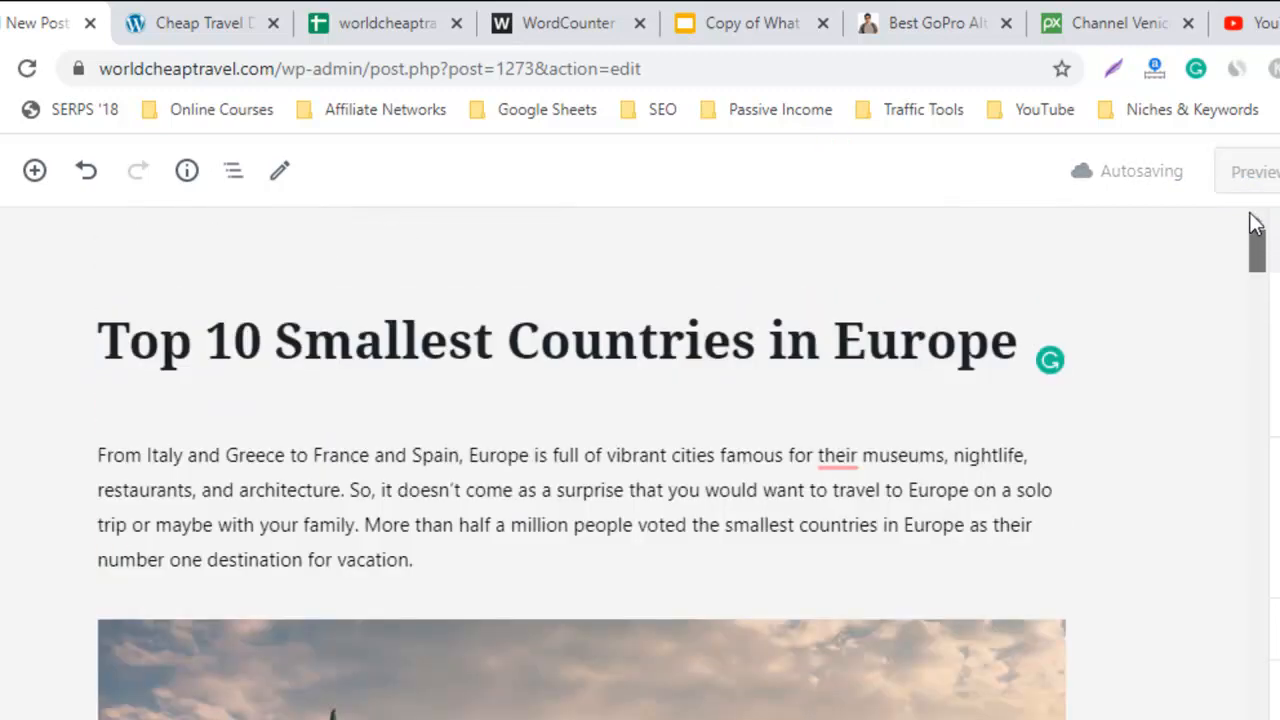
Step: Search YouTube for "Top 10 Tinniest Countries in Europe"
left_click(1240, 22)
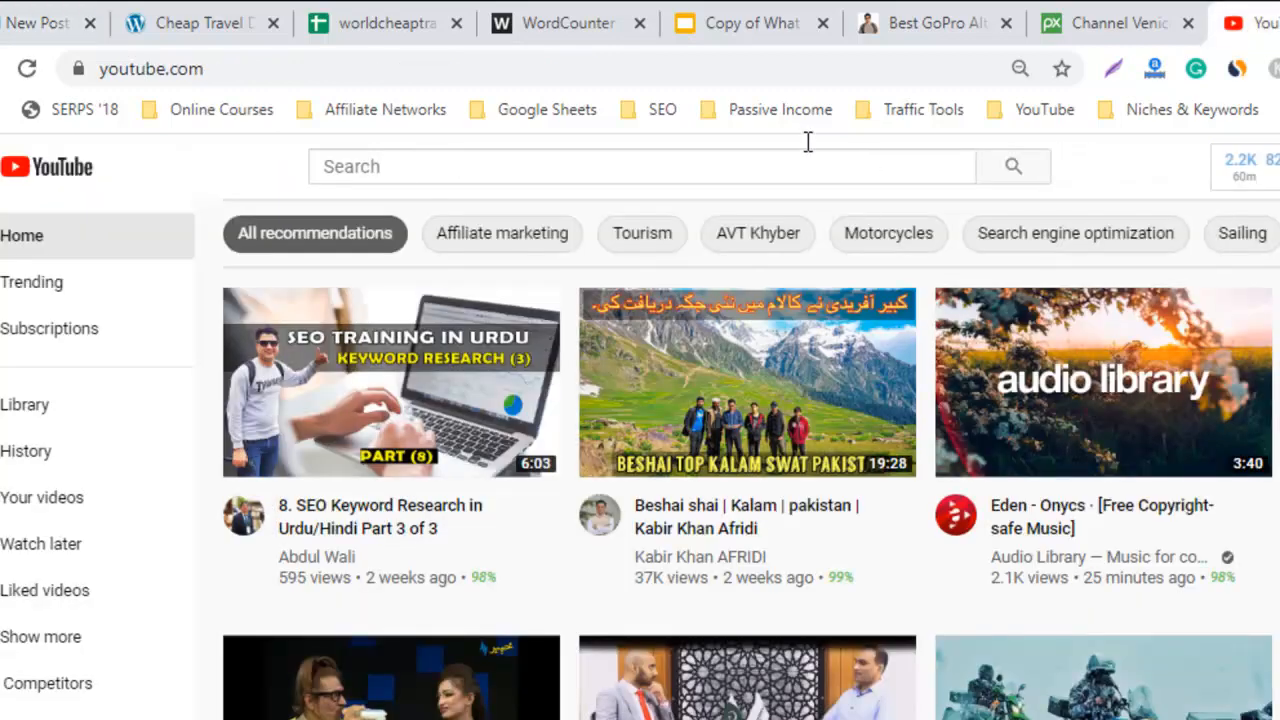
left_click(814, 159)
key("ctrl+v")
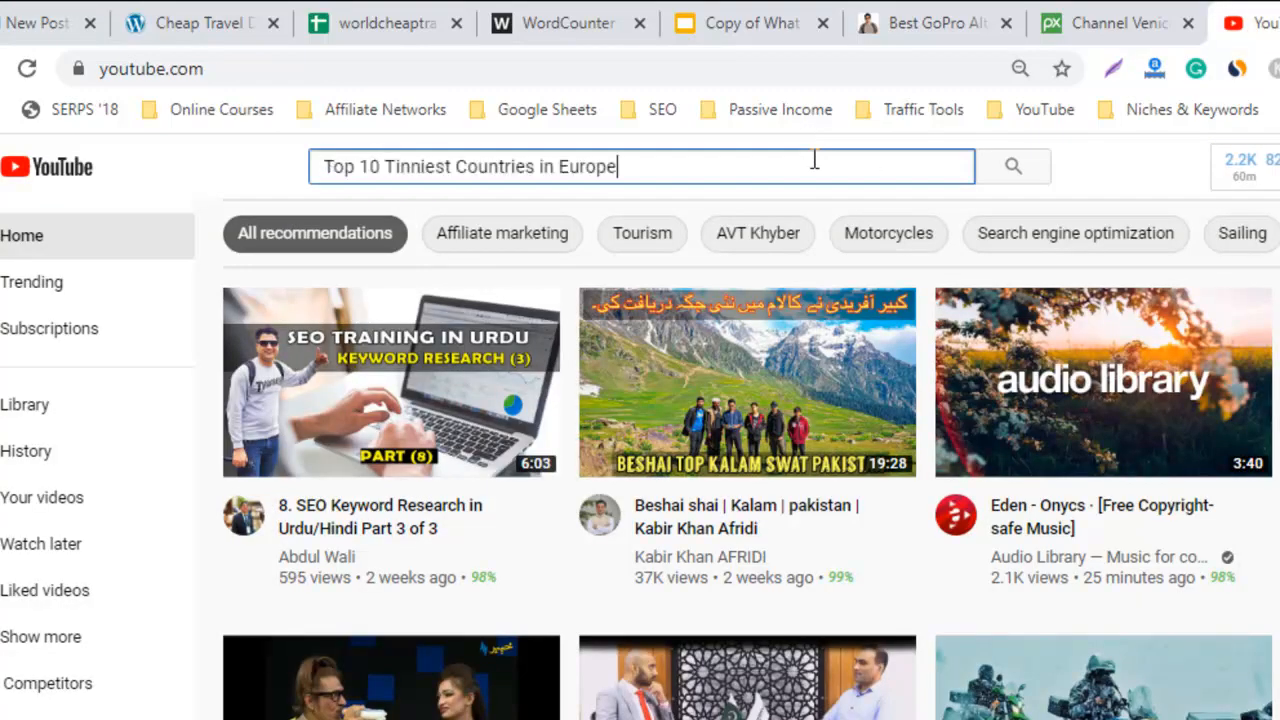
key("Return")
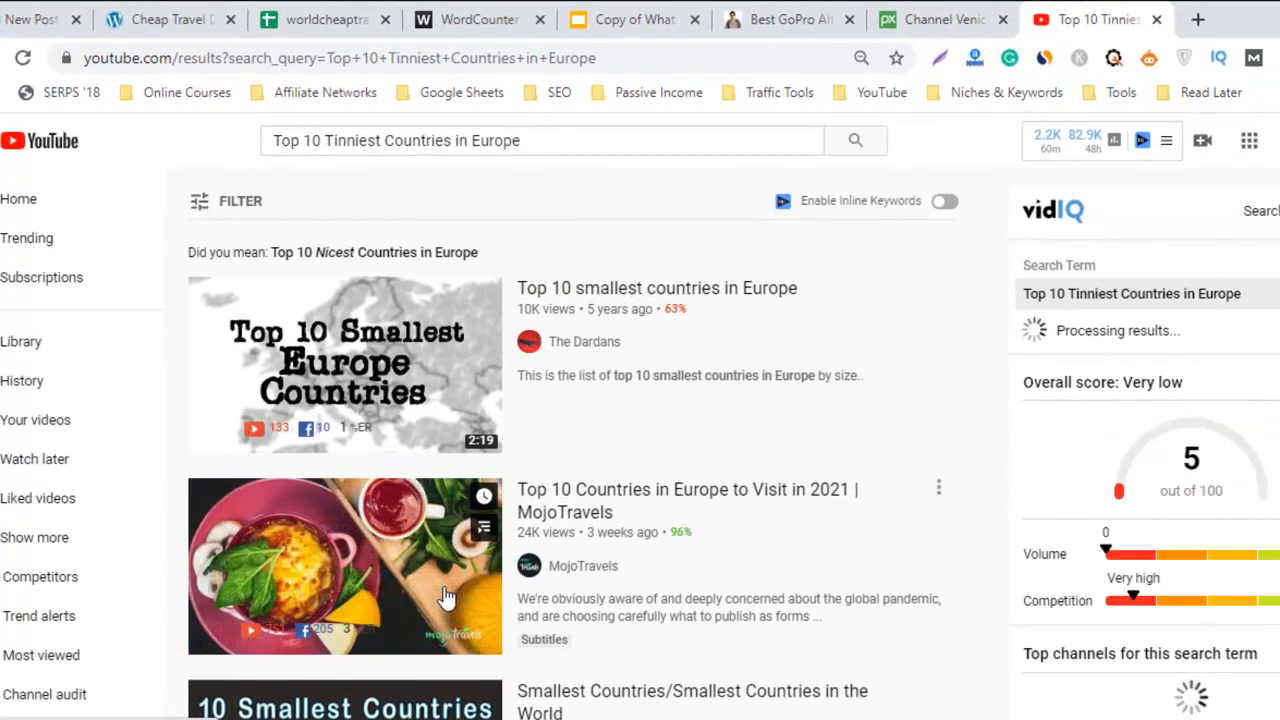
Step: Open the MojoTravels video "Top 10 Countries in Europe to Visit in 2021", copy its link and return to the search results
scroll(1254, 240, "down", 10)
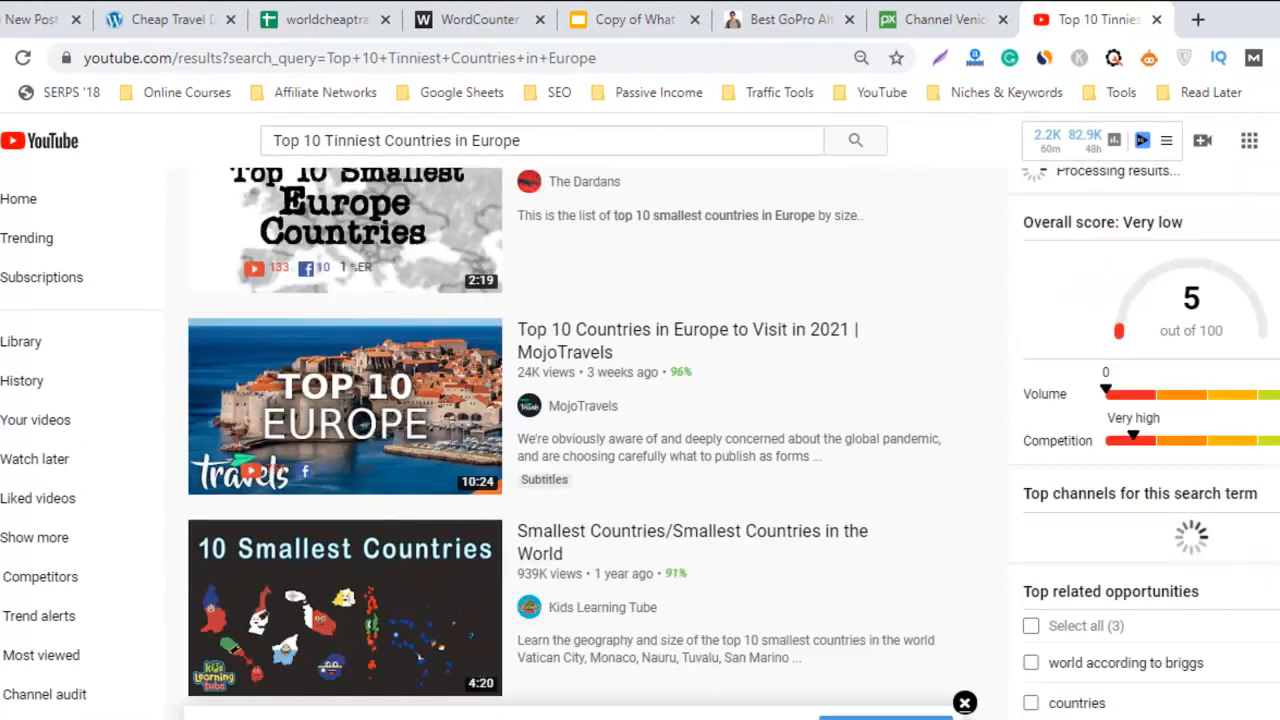
scroll(1254, 240, "up", 2)
scroll(732, 443, "up", 8)
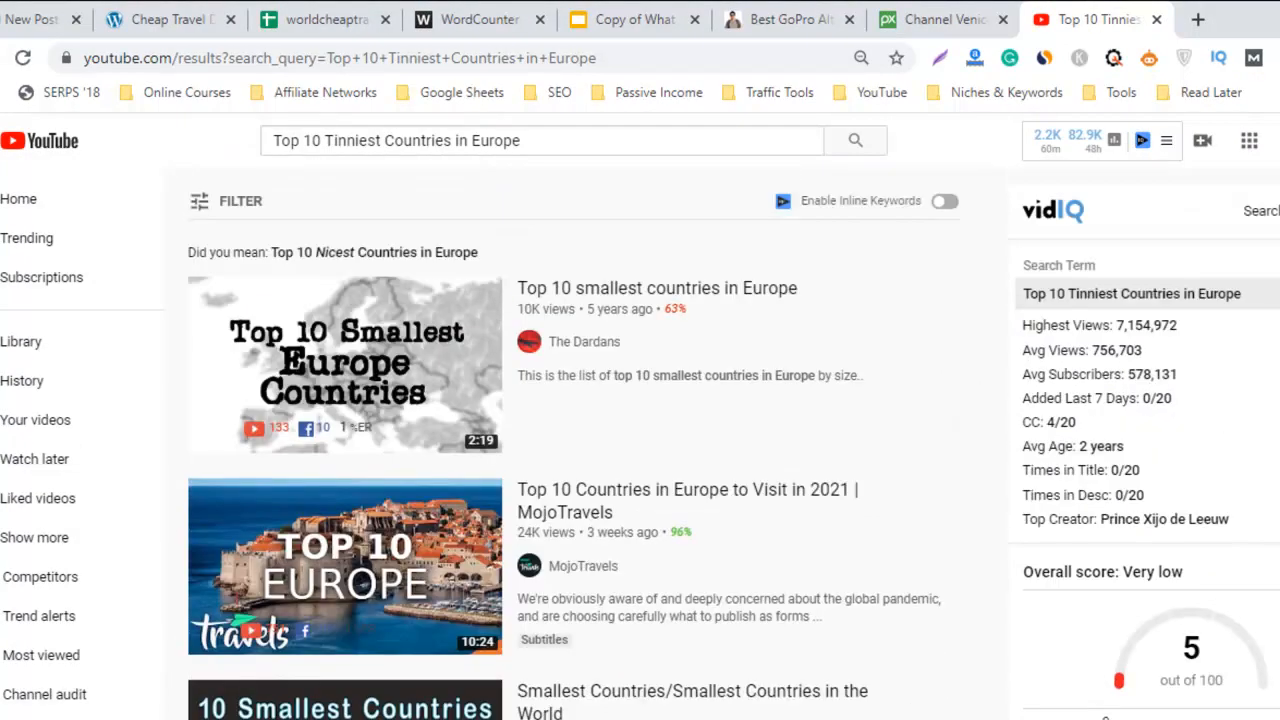
scroll(757, 466, "down", 1)
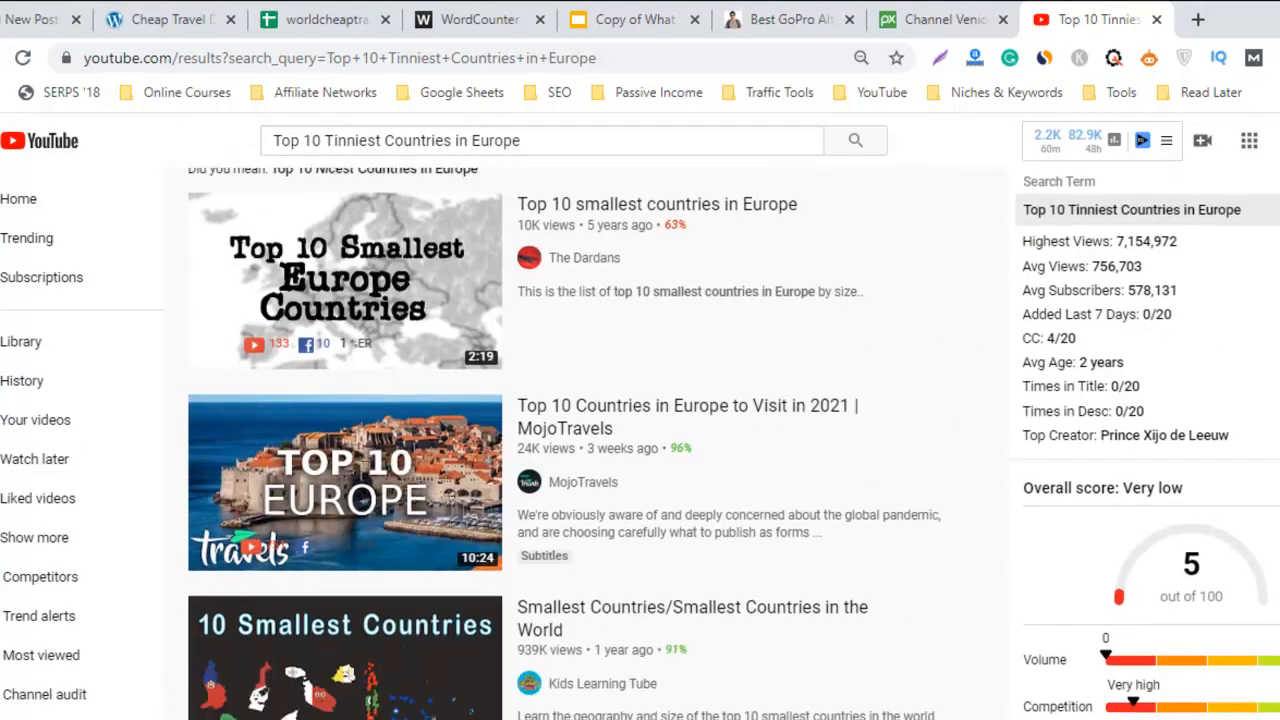
left_click(443, 527)
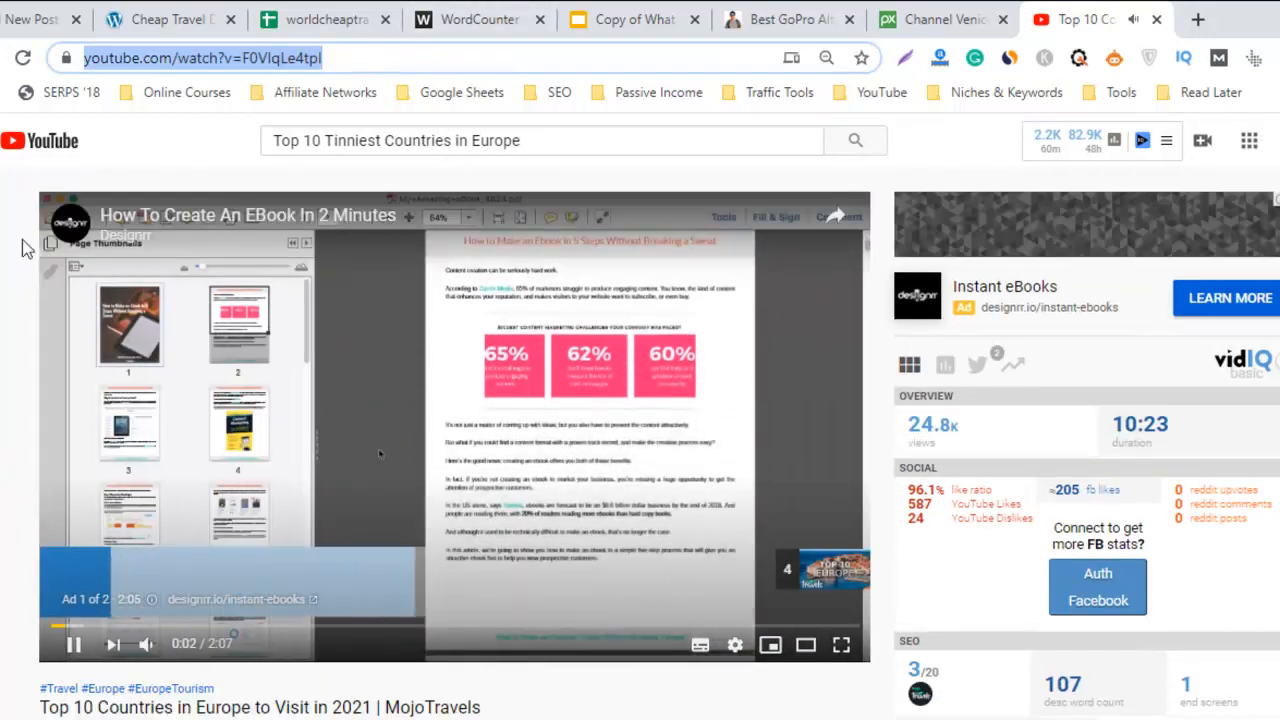
key("alt+Left")
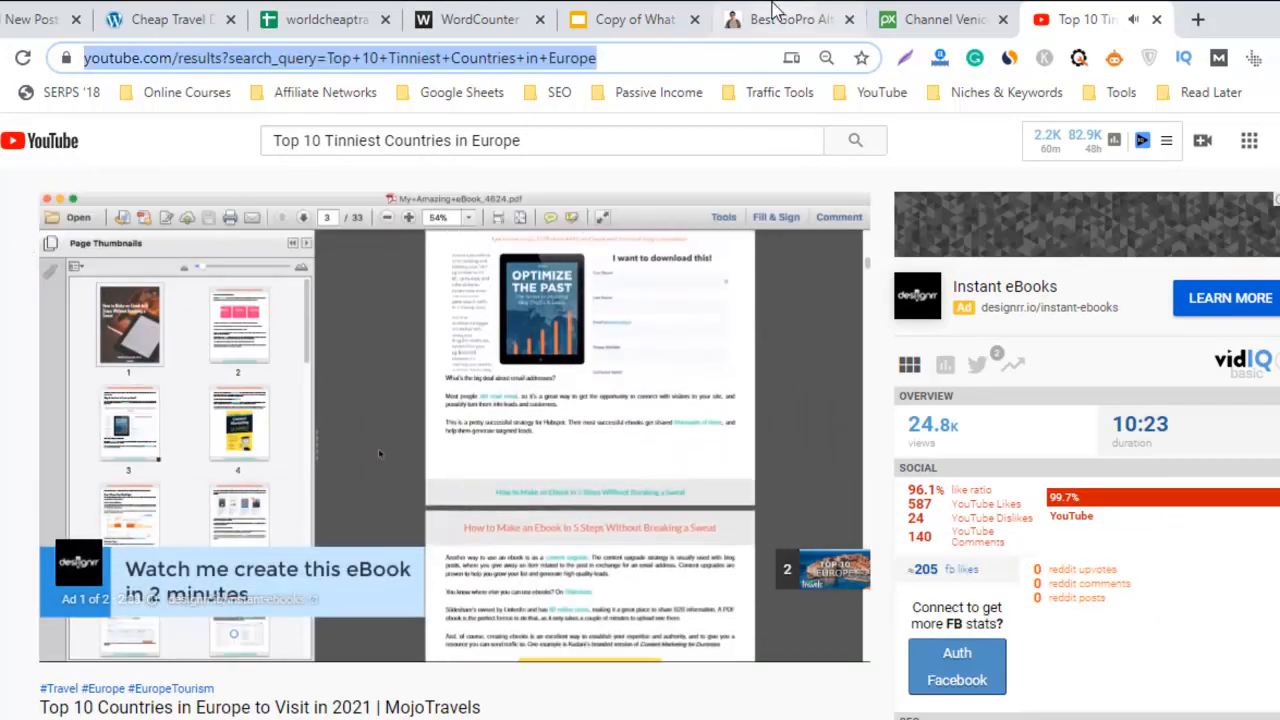
Step: Embed the copied YouTube video in the post directly below the "Top 10 Tinniest Countries in Europe" heading
left_click(63, 14)
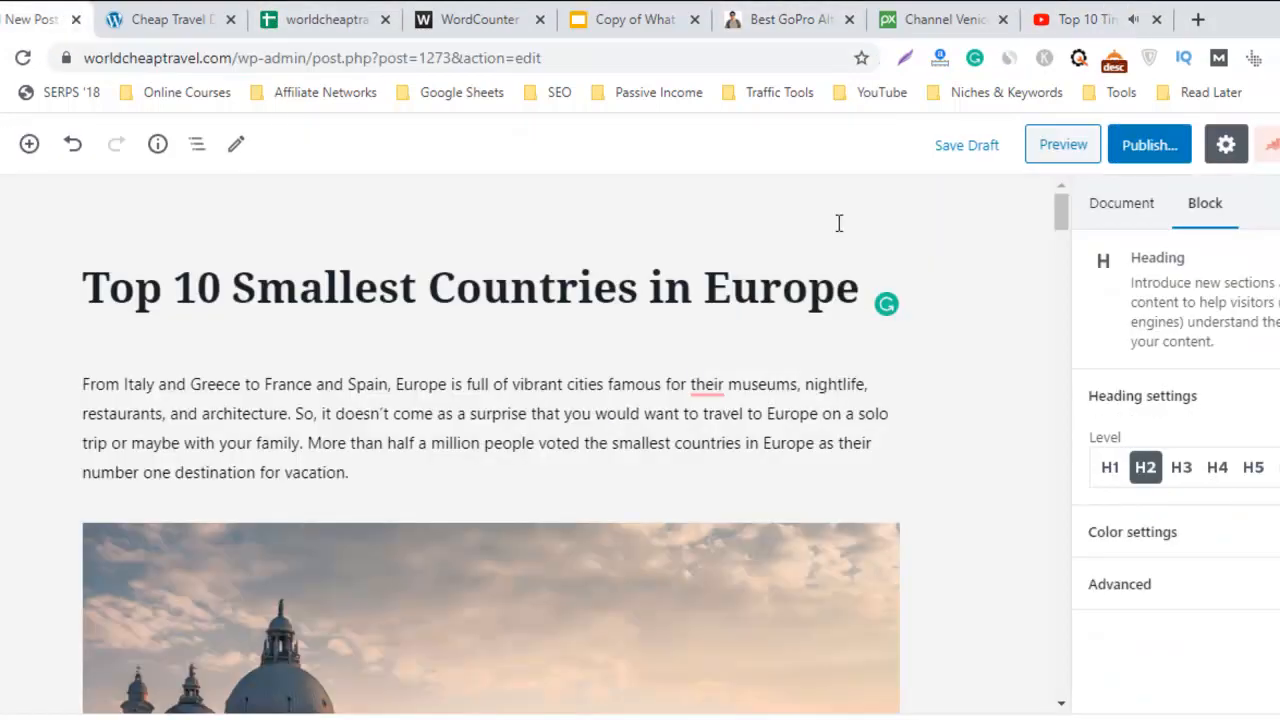
left_click_drag(1060, 212, 1072, 302)
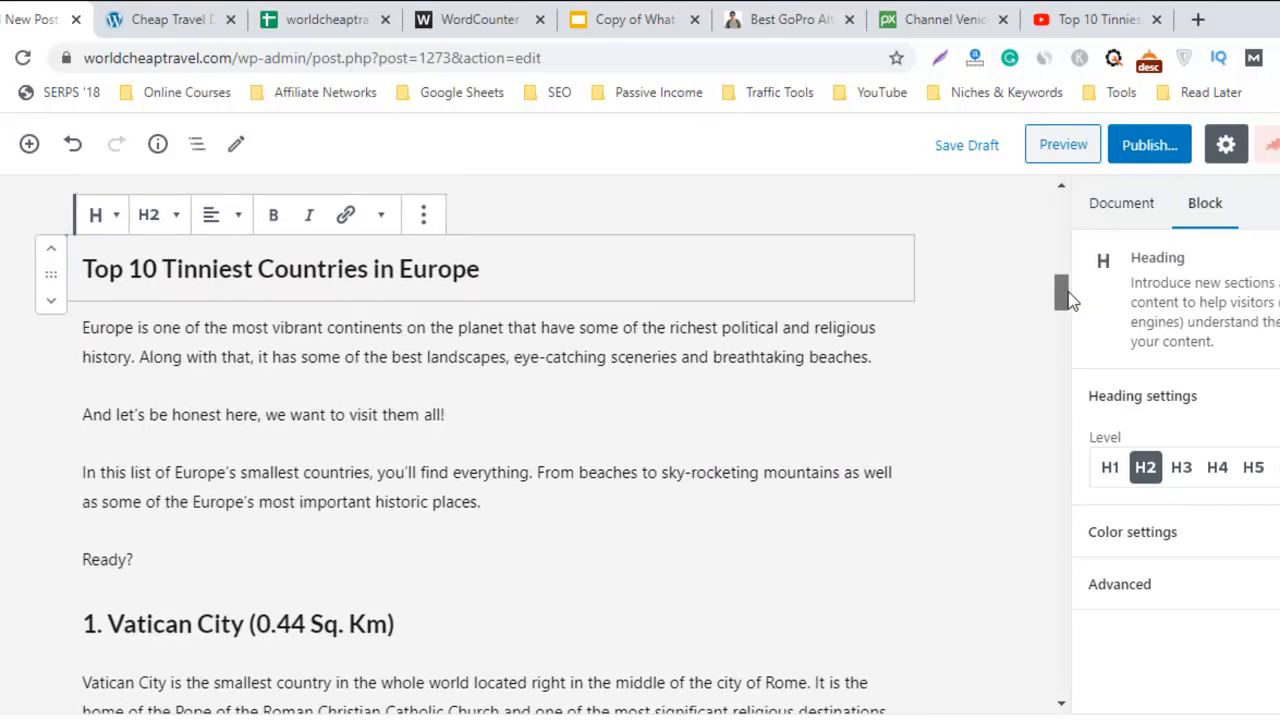
left_click(551, 268)
key("Return")
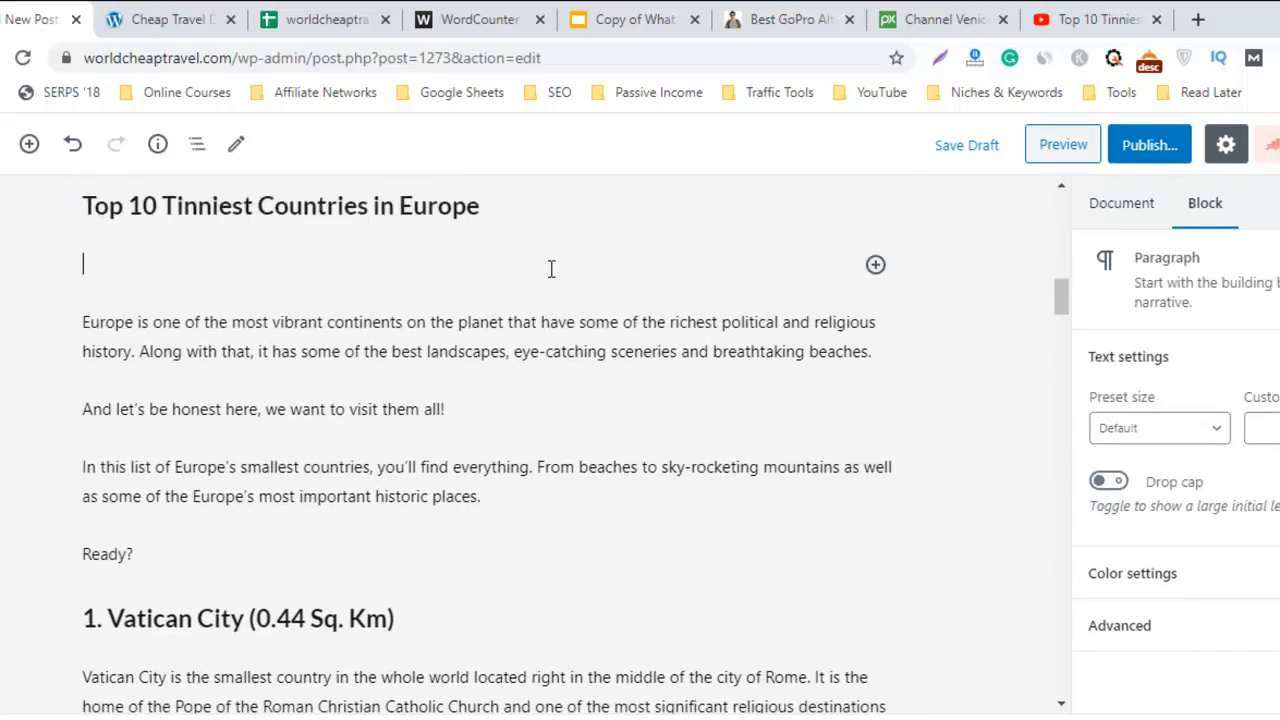
key("ctrl+v")
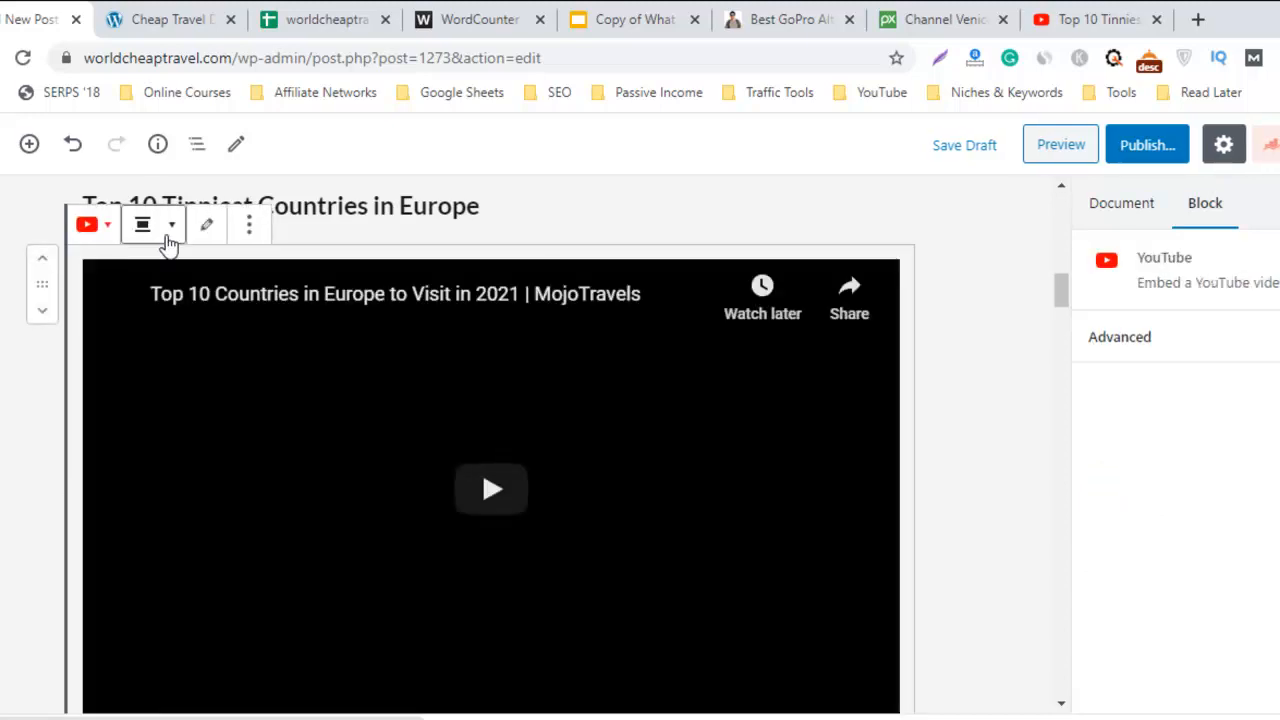
Step: Align the embedded YouTube video to the center
left_click(167, 240)
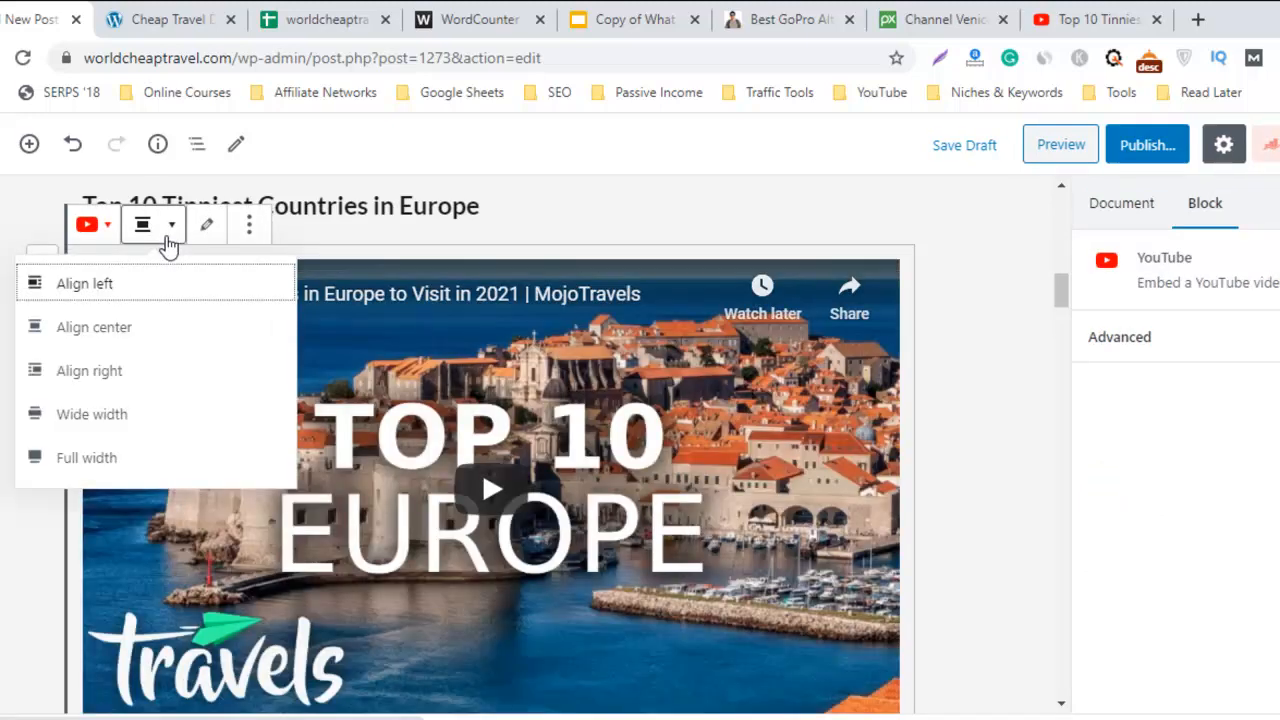
left_click(186, 334)
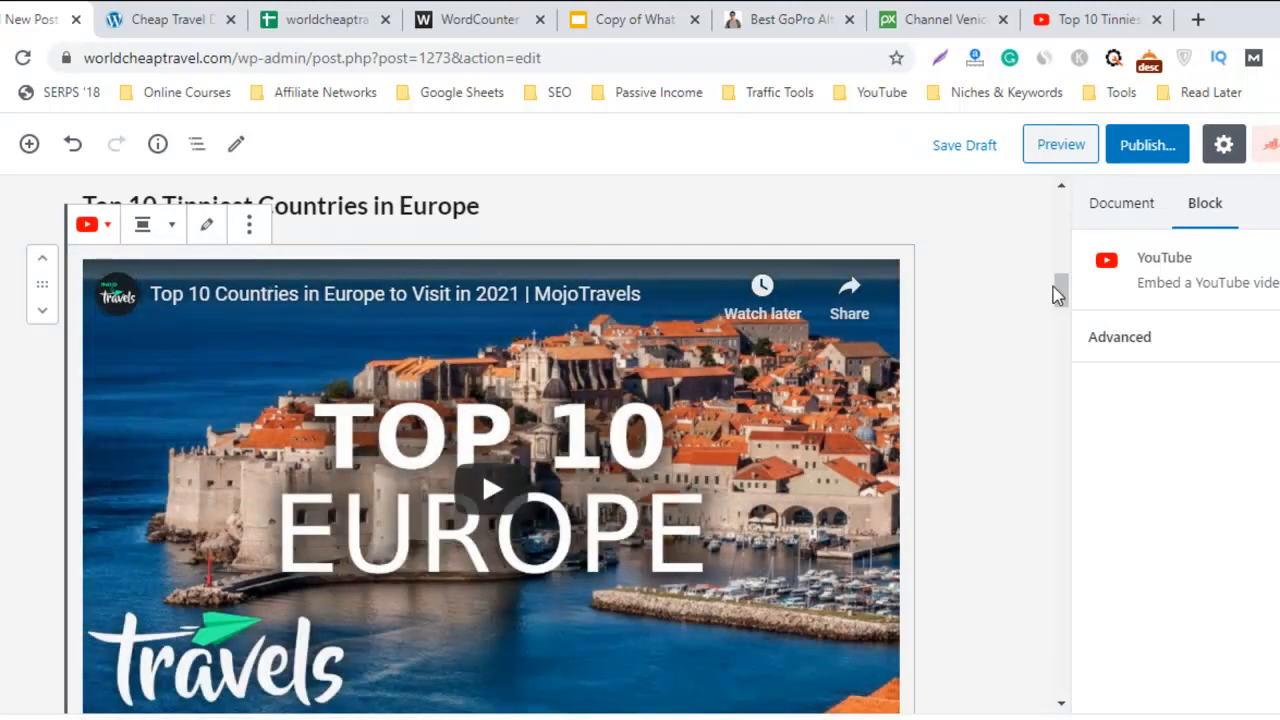
mouse_move(1060, 285)
left_mouse_down()
mouse_move(1063, 260)
mouse_move(1064, 308)
mouse_move(1060, 277)
left_mouse_up()
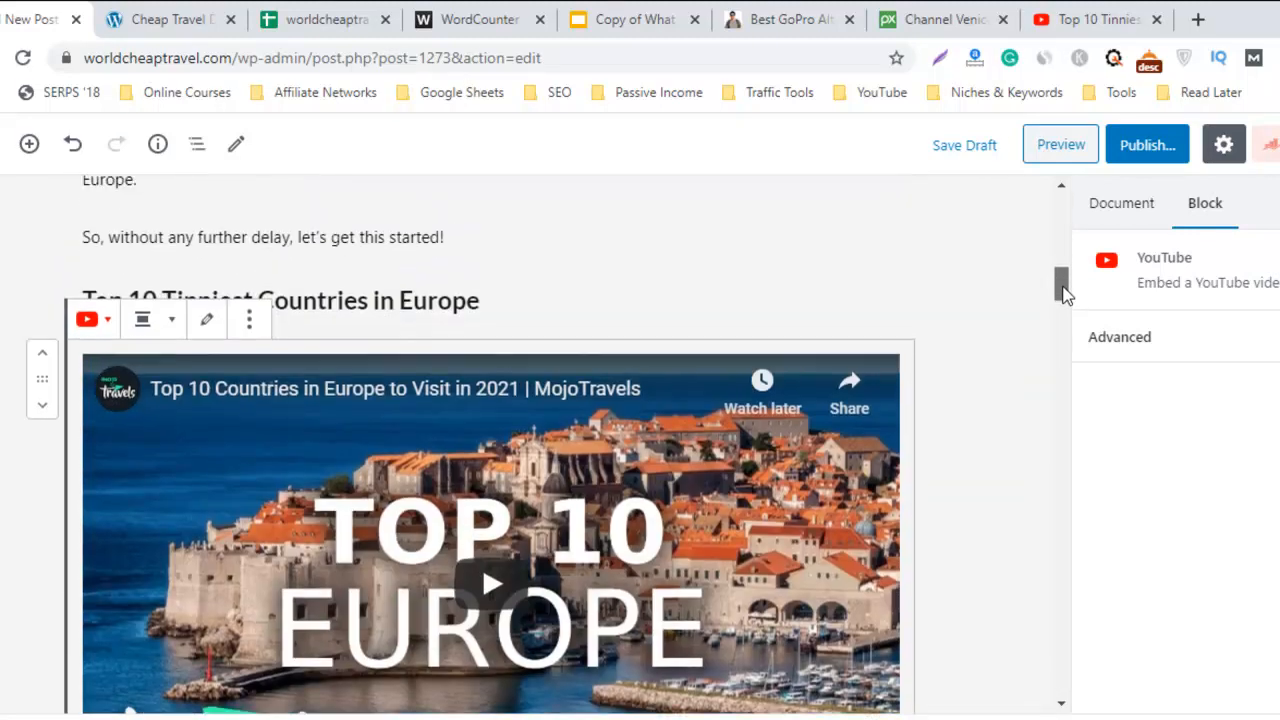
Step: Preview the post and examine its image, embedded video, country sections and conclusion
left_click(1070, 155)
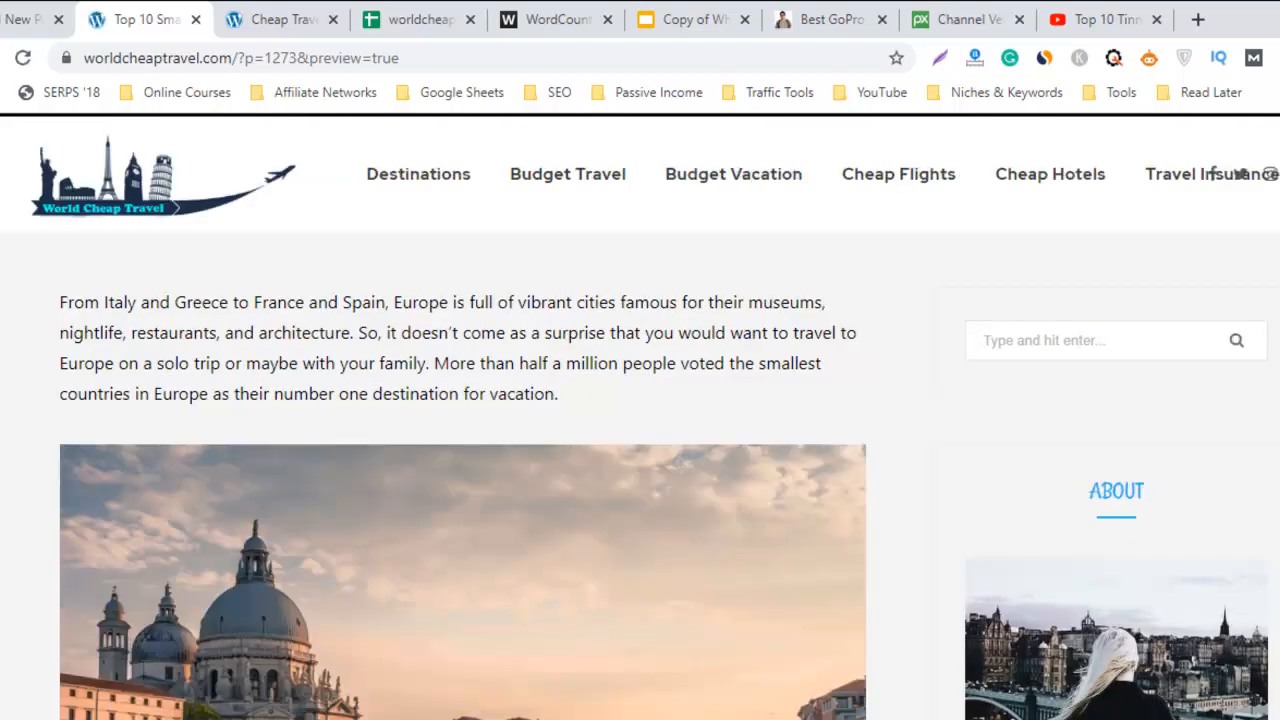
scroll(640, 416, "down", 1)
scroll(463, 416, "down", 13)
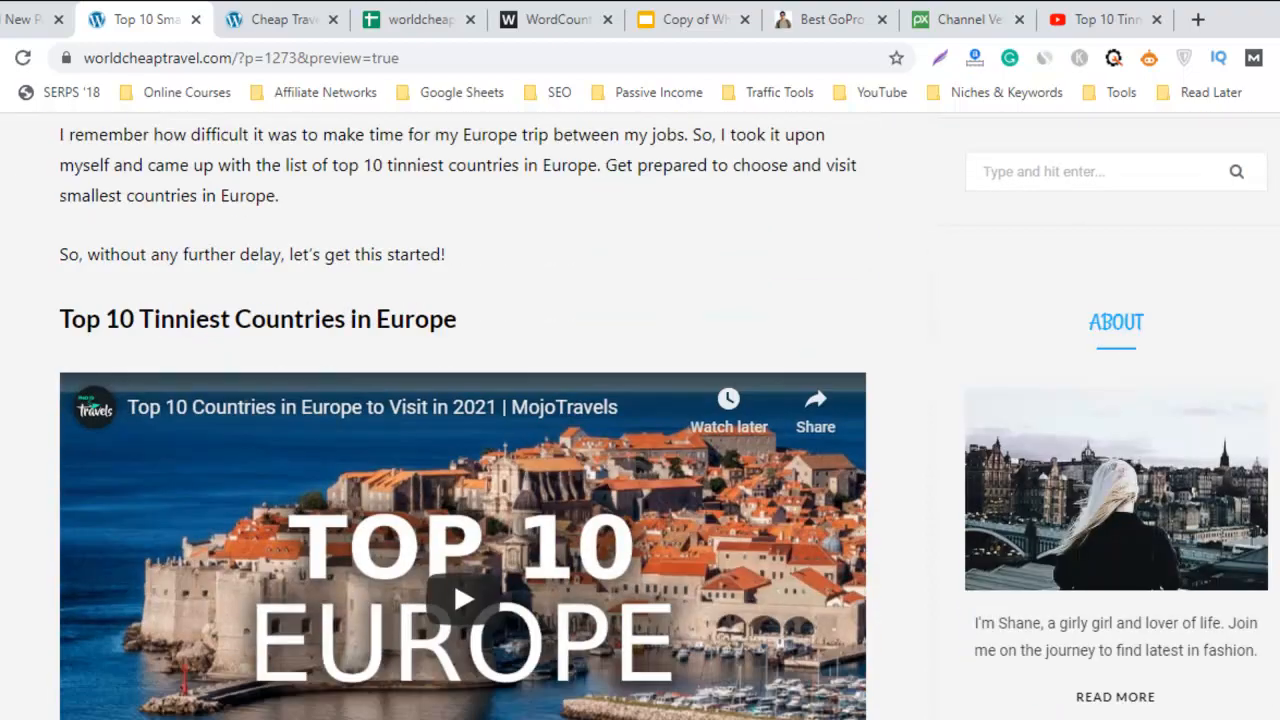
scroll(463, 416, "down", 20)
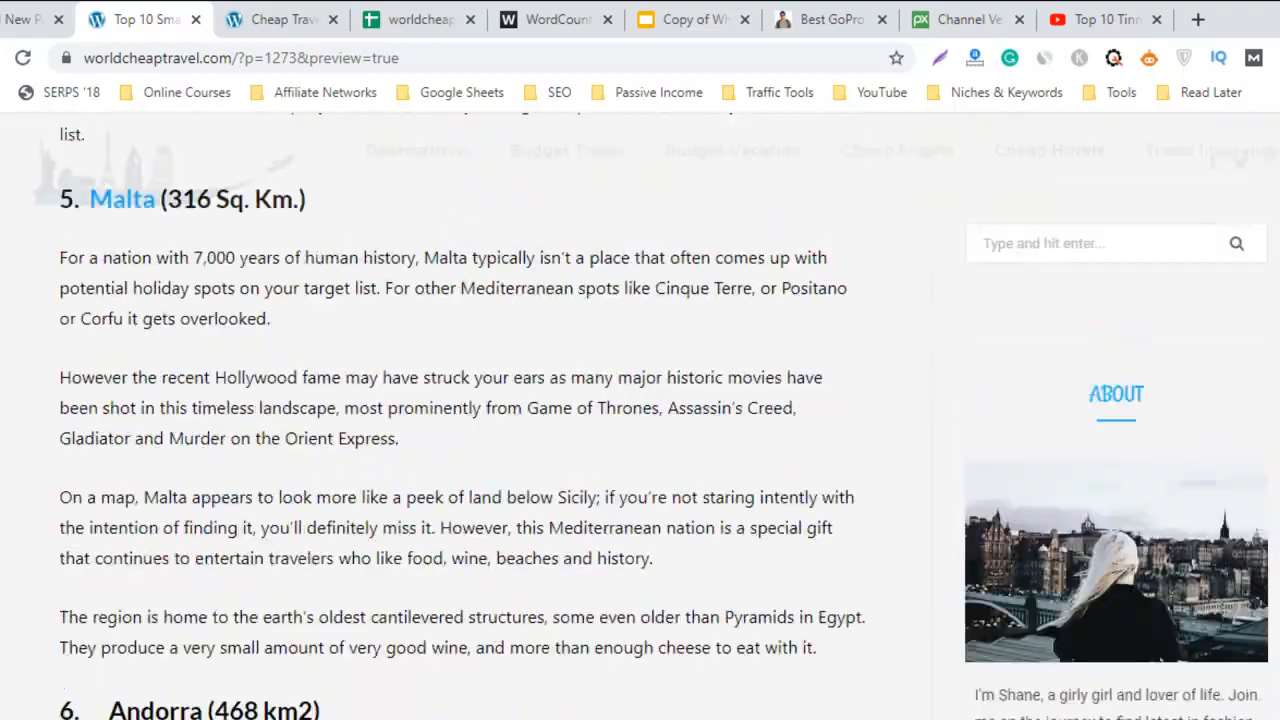
scroll(463, 416, "down", 8)
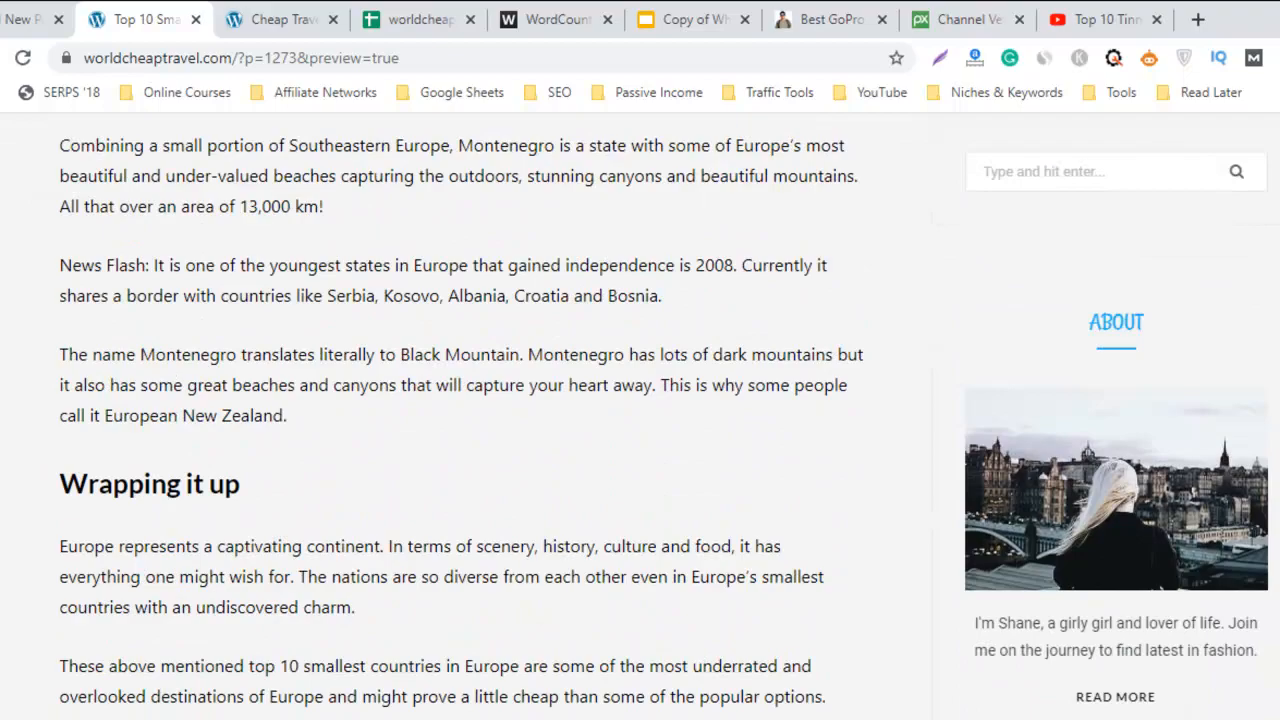
scroll(463, 416, "down", 4)
scroll(463, 416, "up", 20)
scroll(463, 416, "down", 12)
scroll(463, 416, "up", 20)
scroll(463, 416, "down", 5)
scroll(463, 416, "up", 5)
Step: Switch to the SEO presentation in Google Slides and highlight the tip "Interlink Your Content with Other Relevant Pages"
left_click(55, 8)
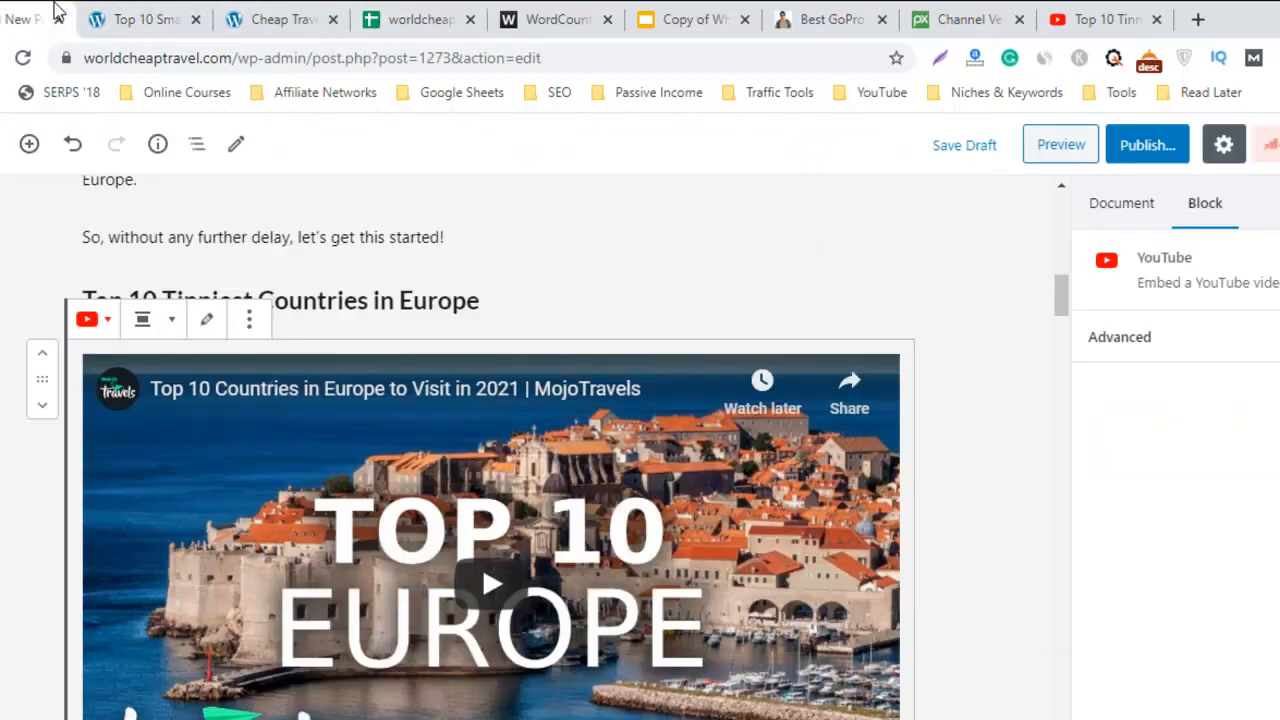
mouse_move(1066, 314)
left_mouse_down()
mouse_move(1080, 351)
mouse_move(1077, 334)
left_mouse_up()
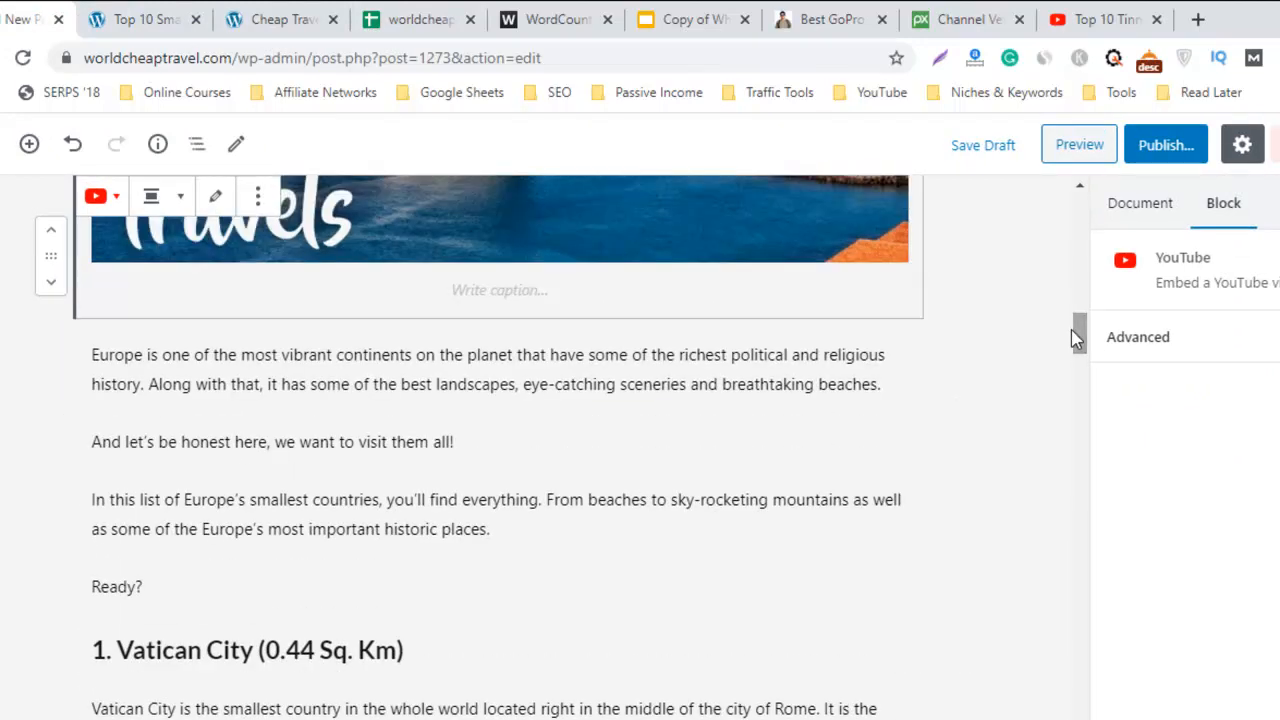
left_click(705, 12)
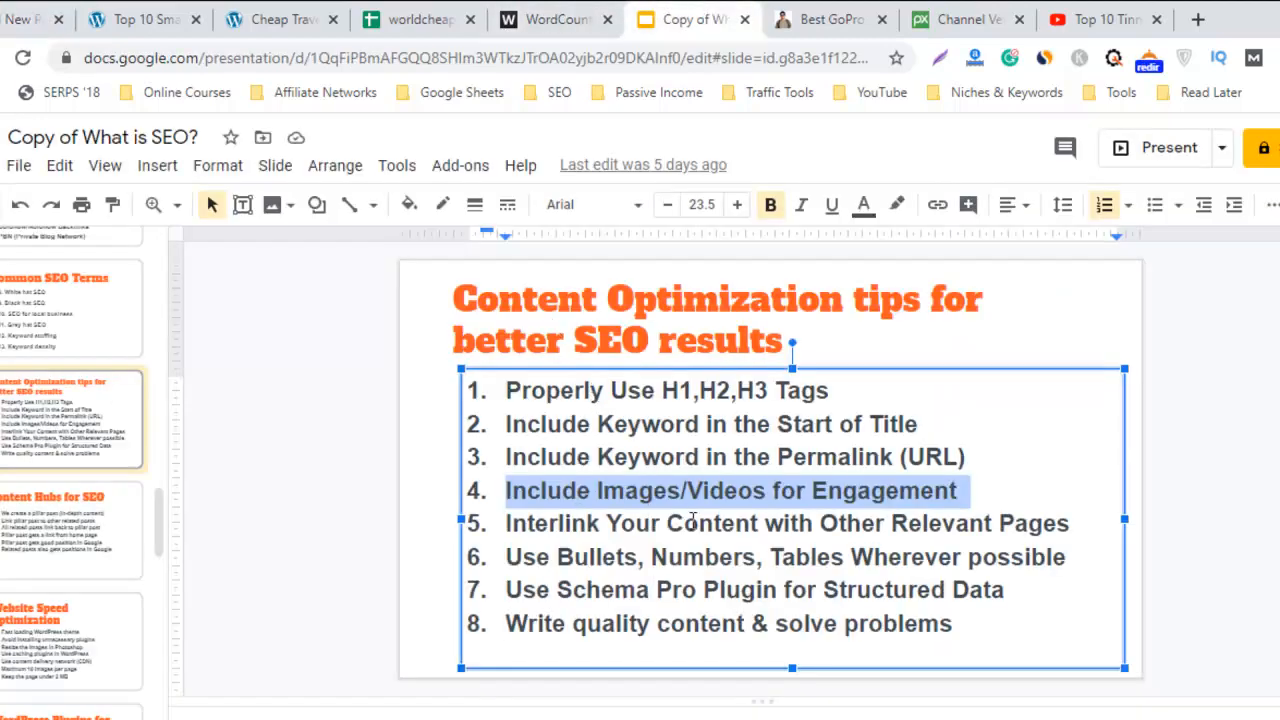
triple_click(693, 523)
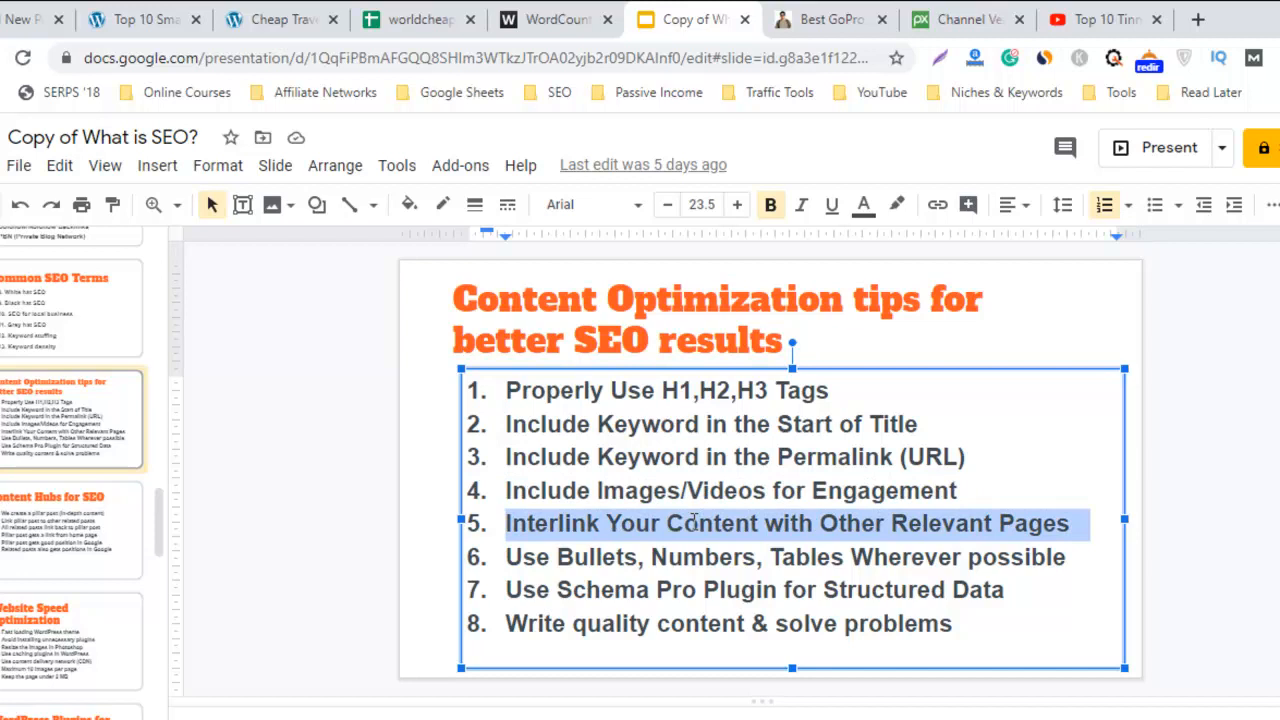
Step: Switch to the "10 Best GoPro Alternatives" article and examine its introduction link and Quick Answer list
left_click(255, 12)
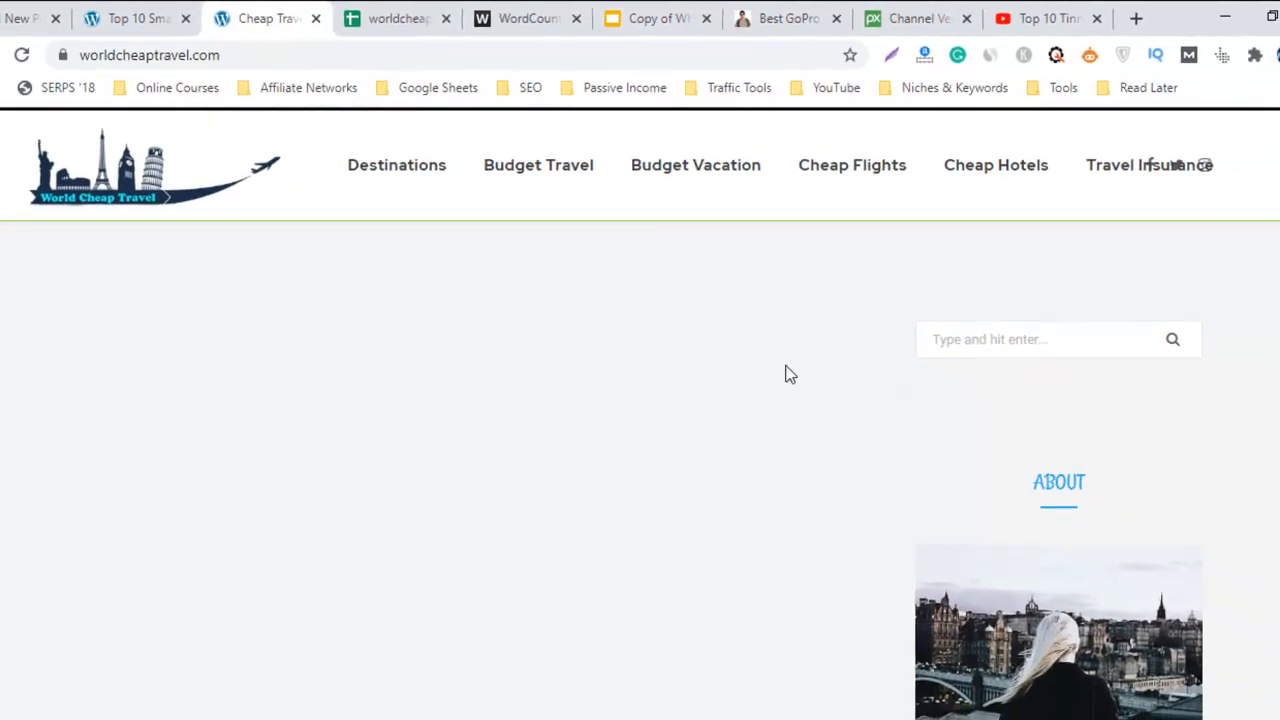
left_click(133, 12)
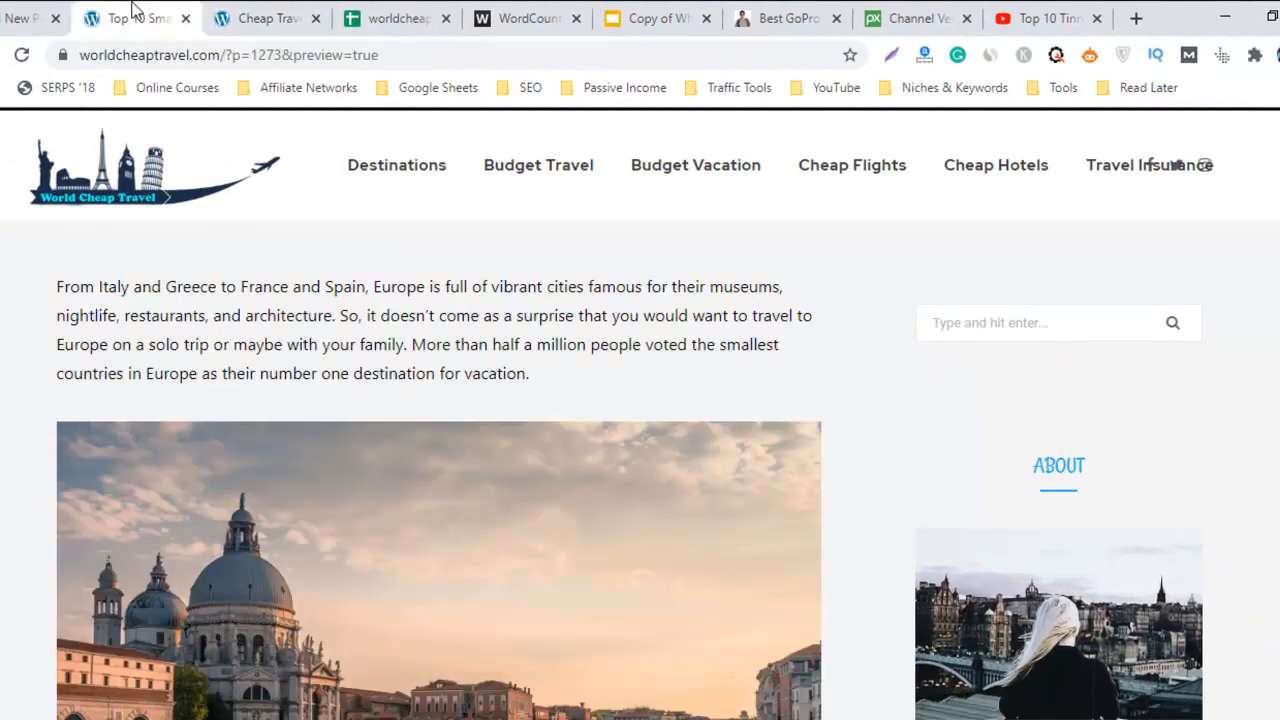
left_click(30, 12)
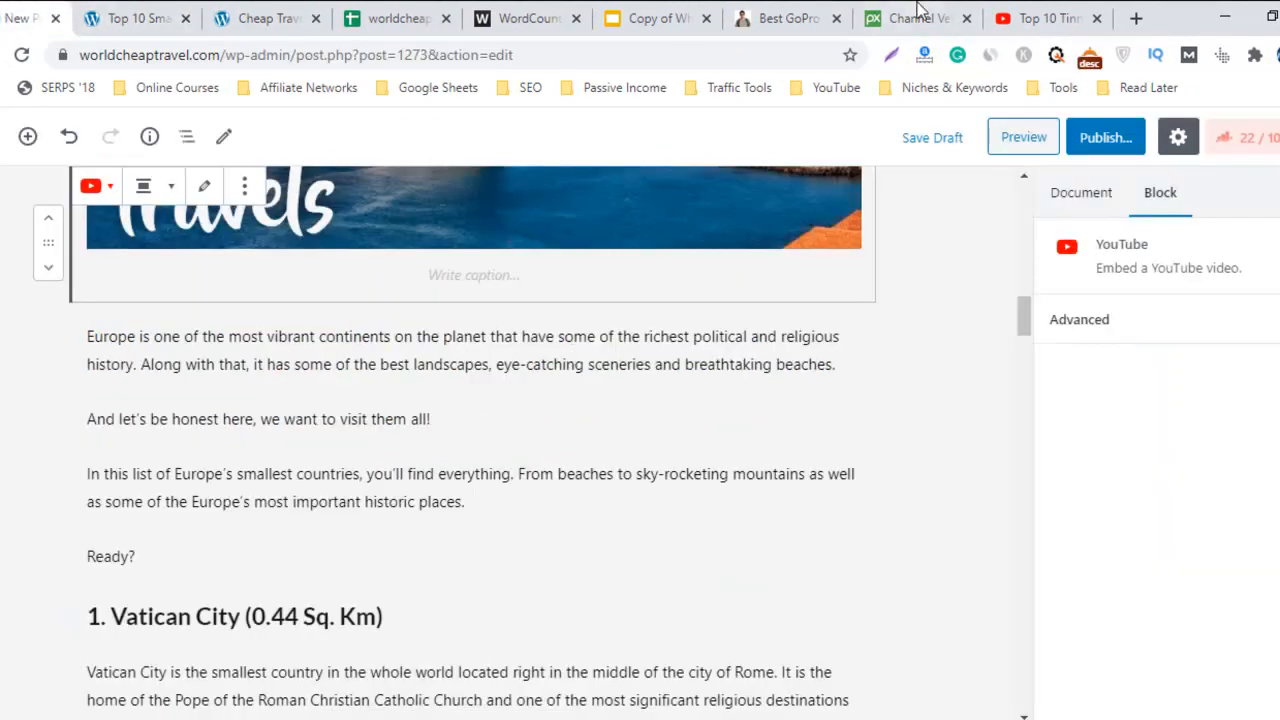
left_click(812, 12)
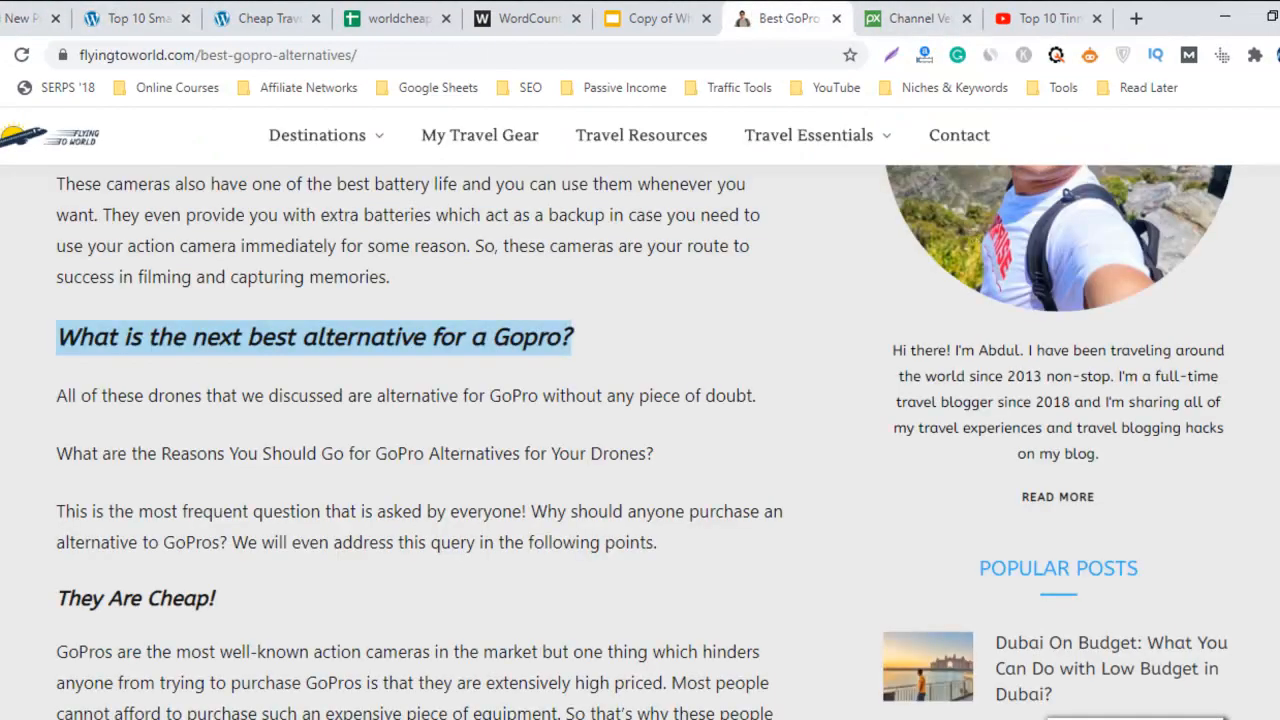
scroll(640, 412, "up", 20)
scroll(640, 412, "down", 20)
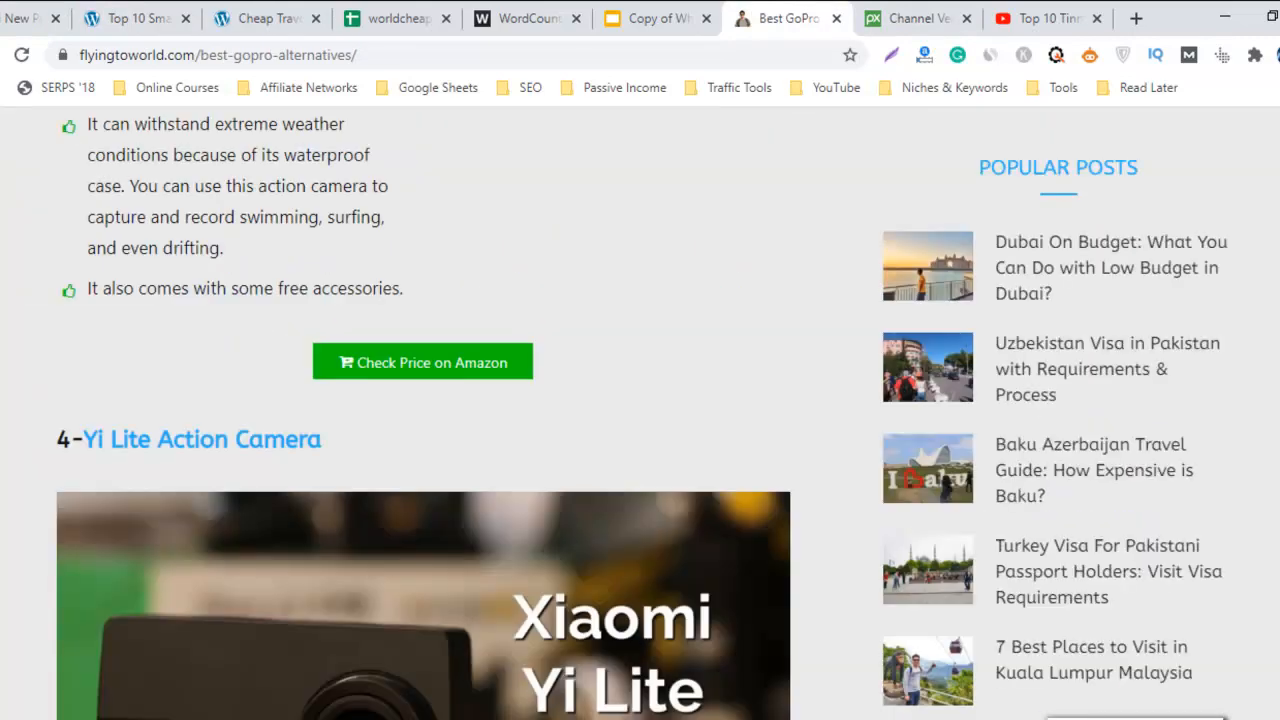
scroll(640, 412, "up", 20)
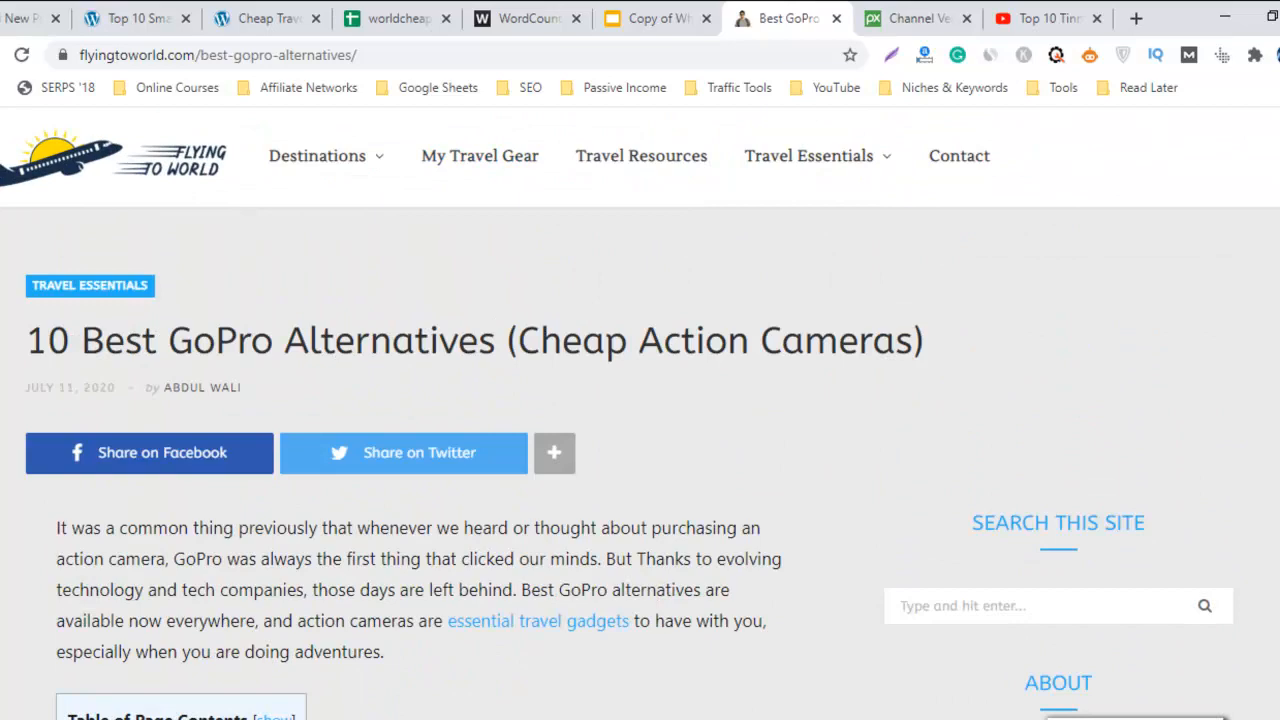
scroll(914, 243, "down", 3)
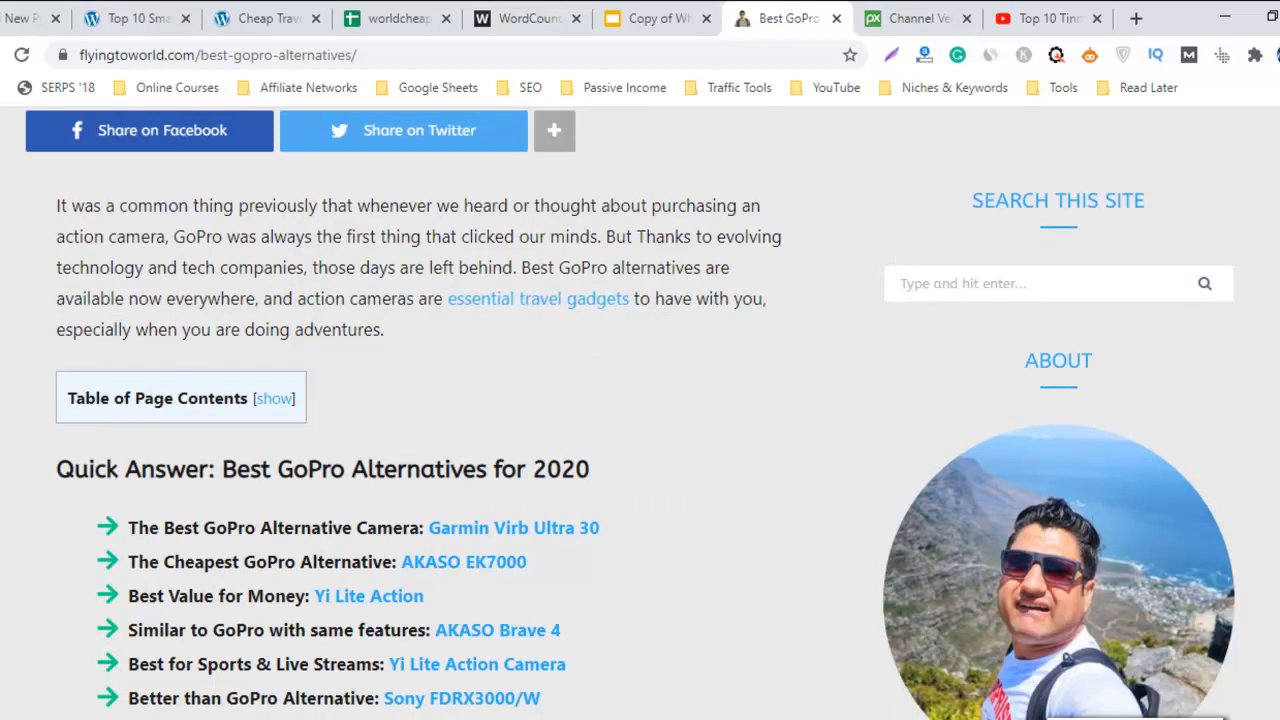
scroll(640, 413, "down", 3)
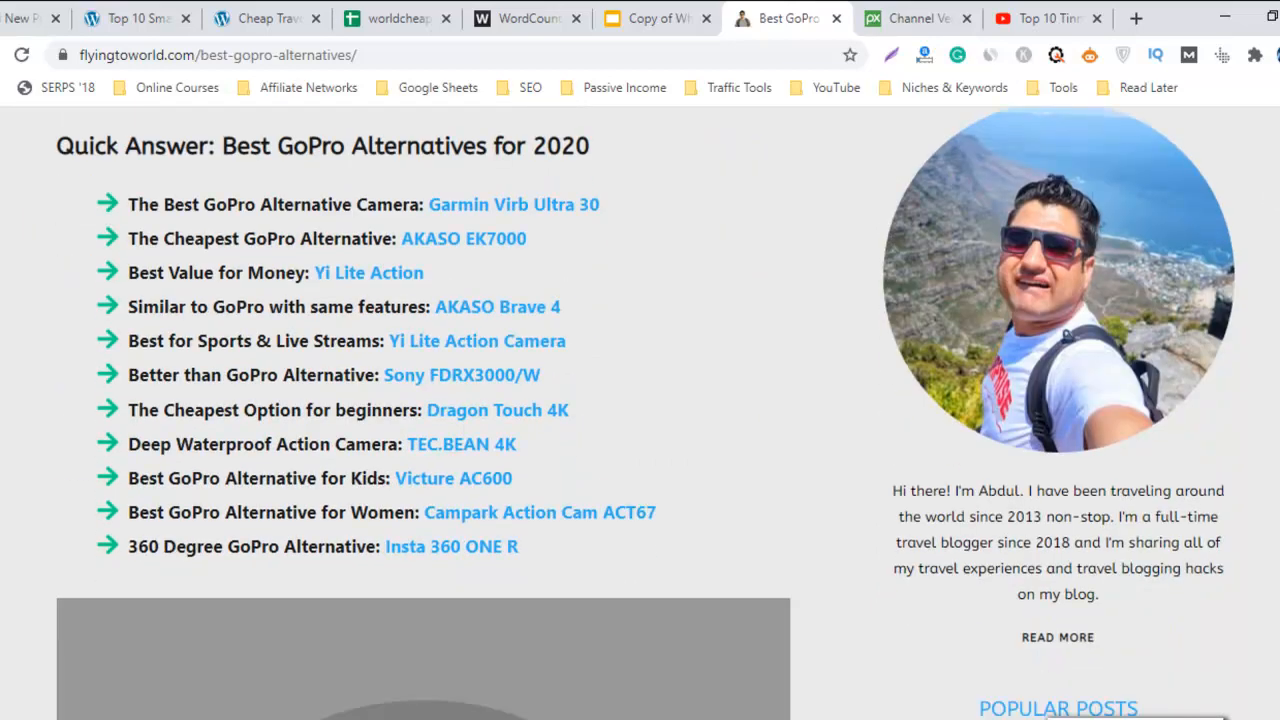
Step: Examine the GoPro article's product sections, conclusion, FAQs and related products
scroll(424, 413, "down", 5)
scroll(424, 413, "up", 4)
scroll(424, 413, "down", 8)
scroll(424, 413, "down", 20)
scroll(424, 413, "down", 15)
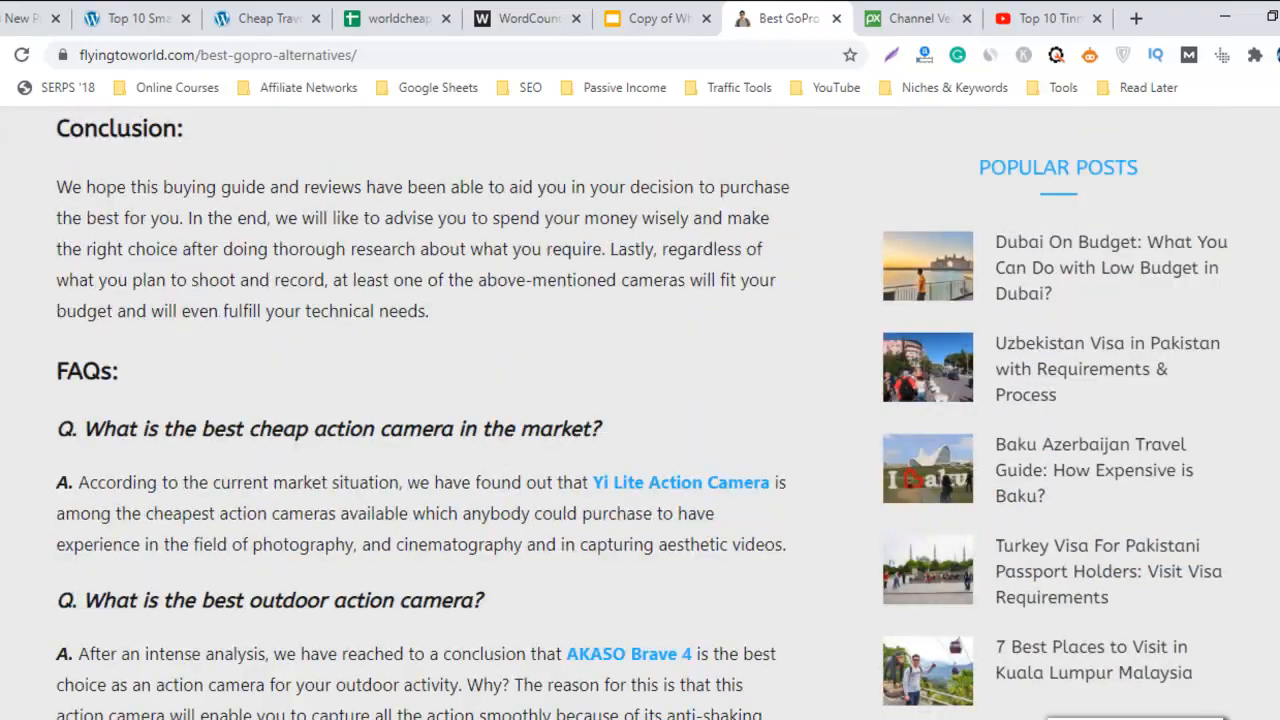
scroll(424, 413, "down", 1)
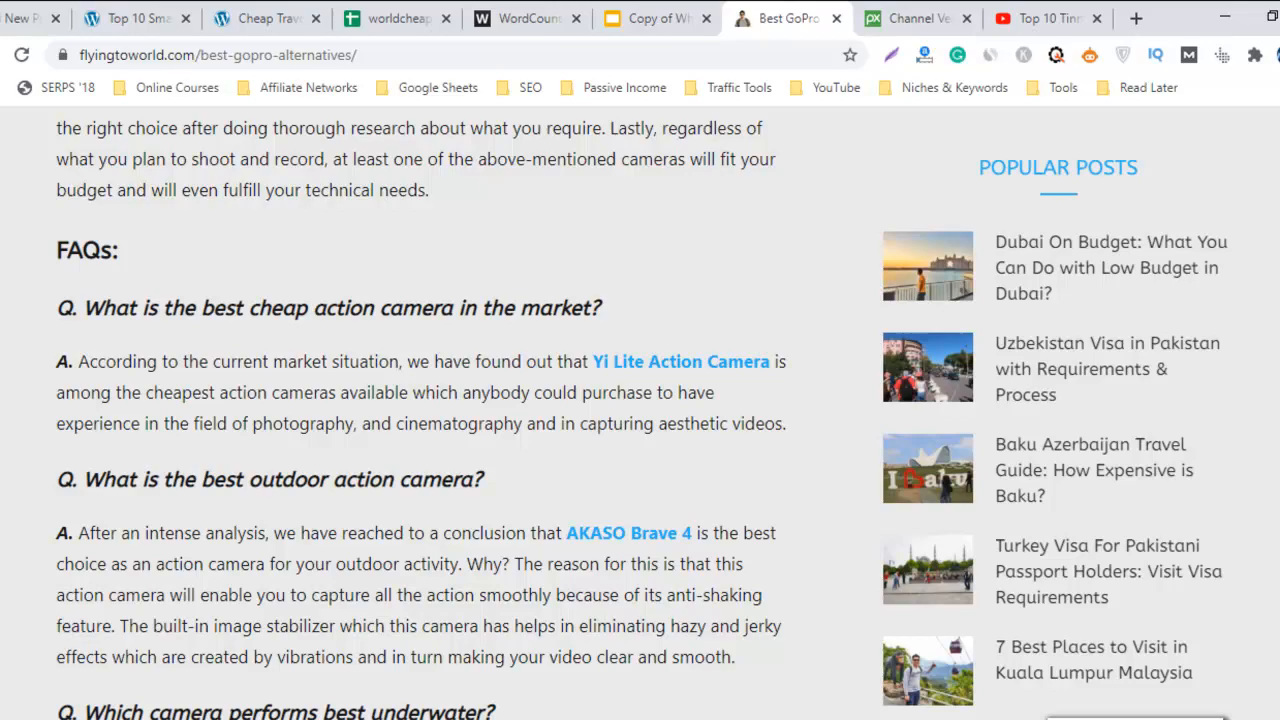
scroll(424, 413, "down", 14)
scroll(424, 413, "up", 5)
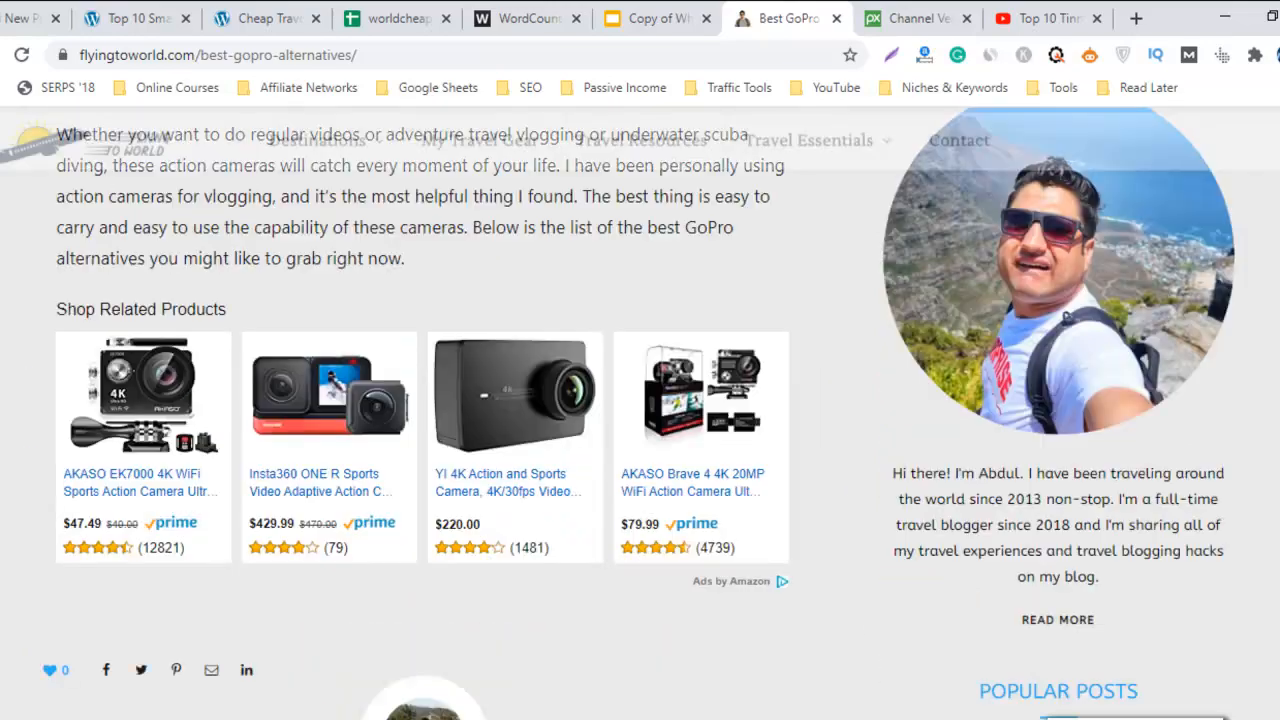
scroll(640, 413, "up", 10)
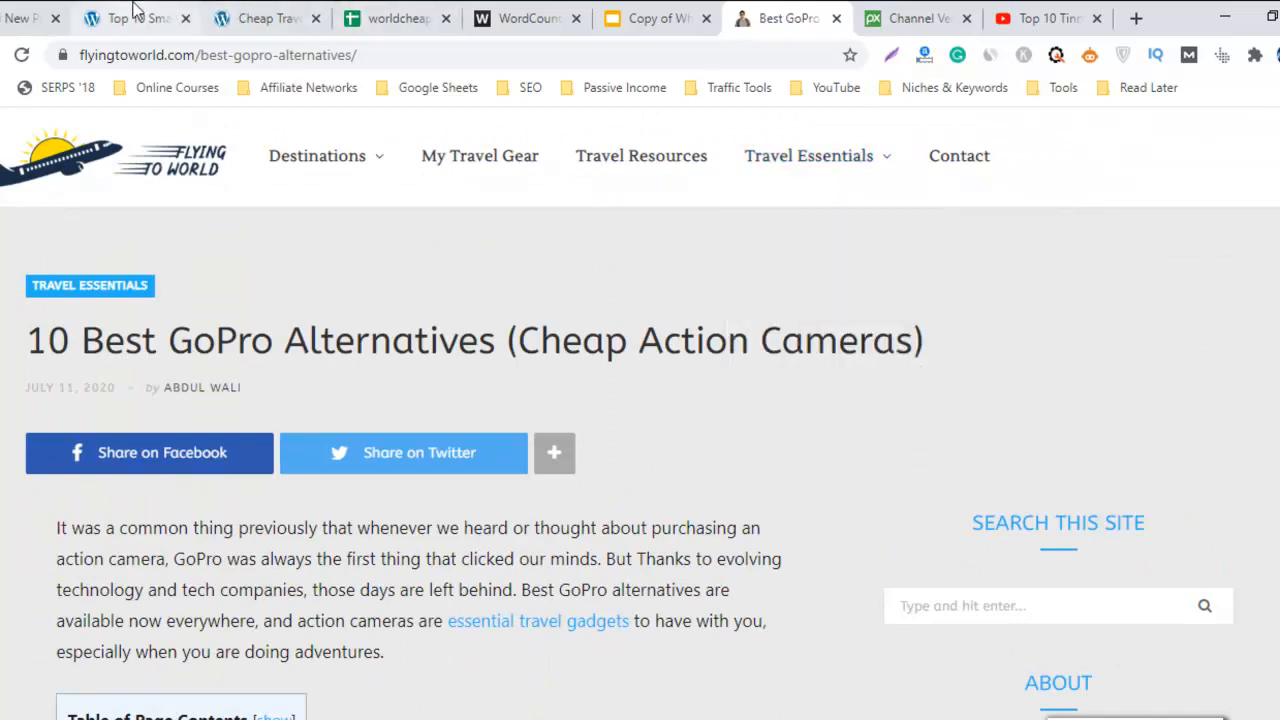
Step: Return to the post editor and review the introduction and country sections, inspecting the link on "Malta" in heading 5
left_click(135, 10)
left_click(35, 12)
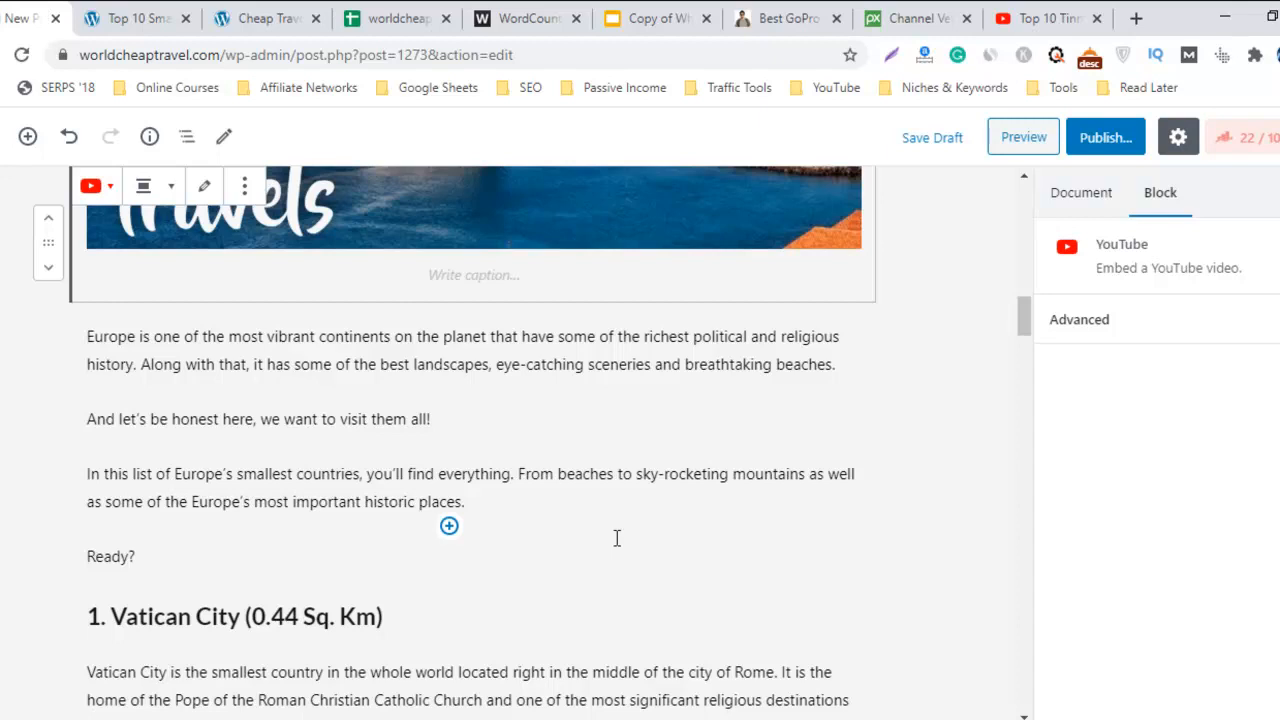
left_click_drag(1021, 315, 1023, 151)
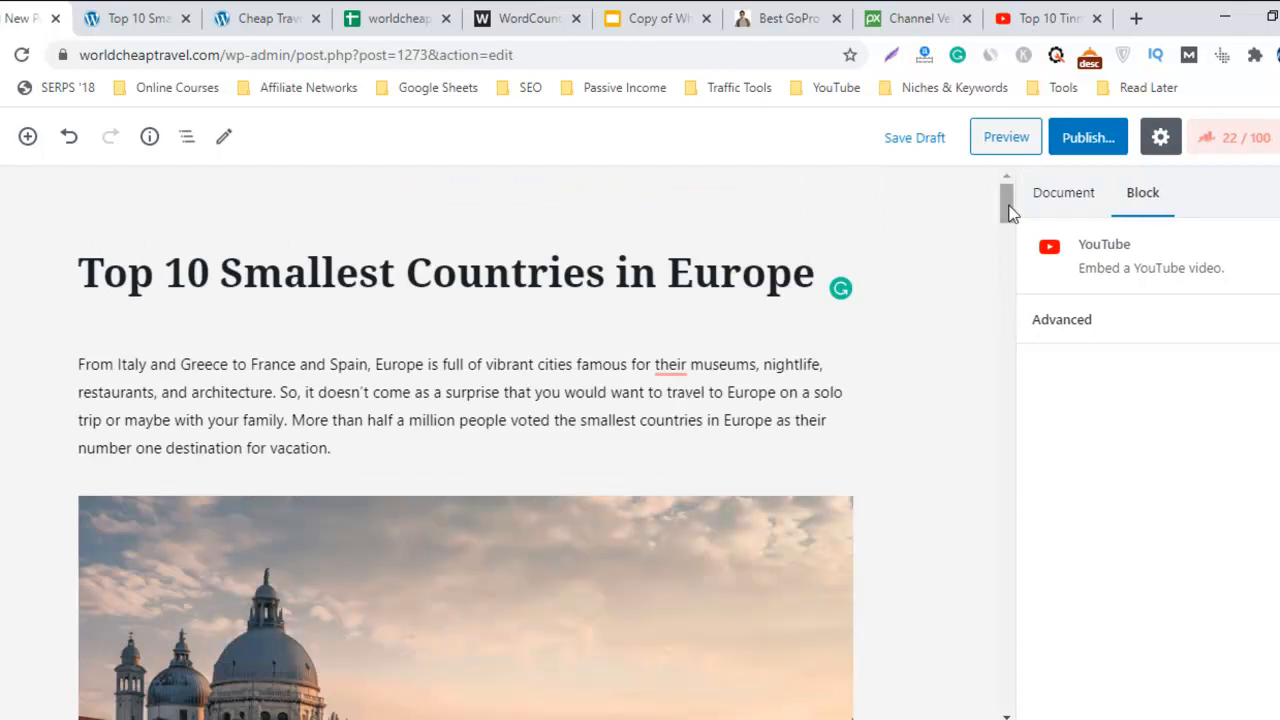
left_click_drag(1008, 212, 1014, 329)
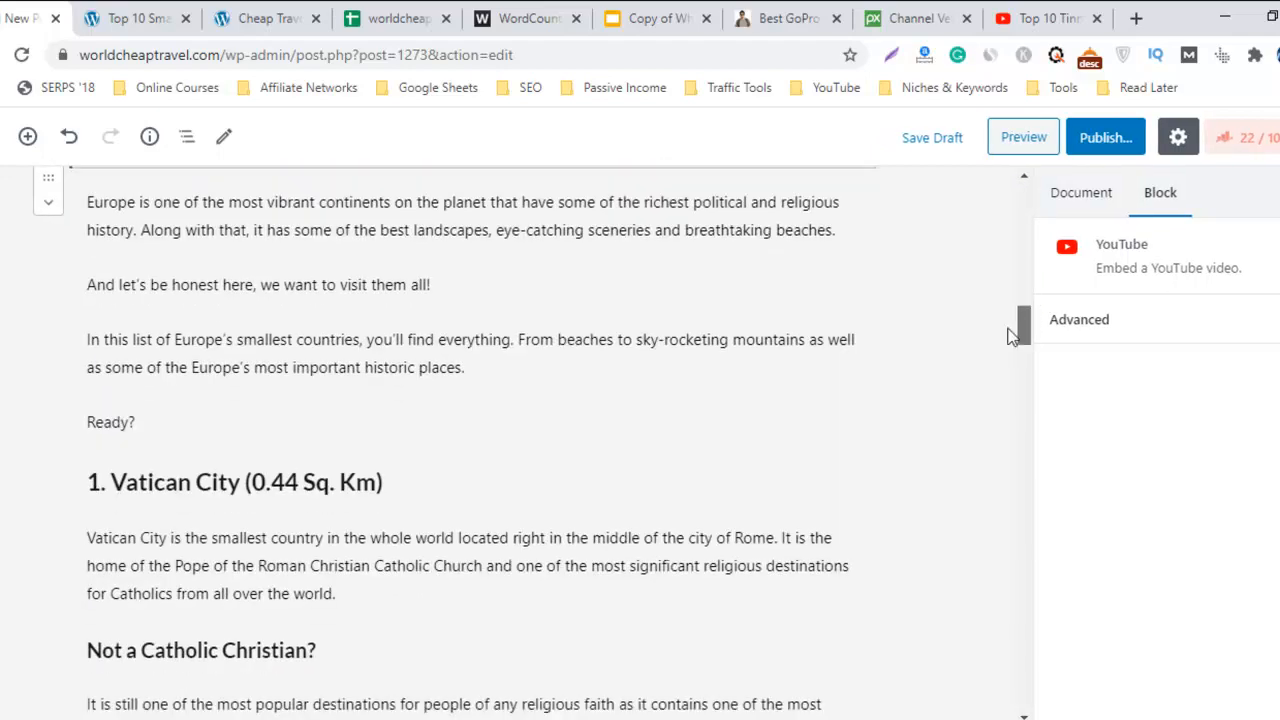
left_click(476, 362)
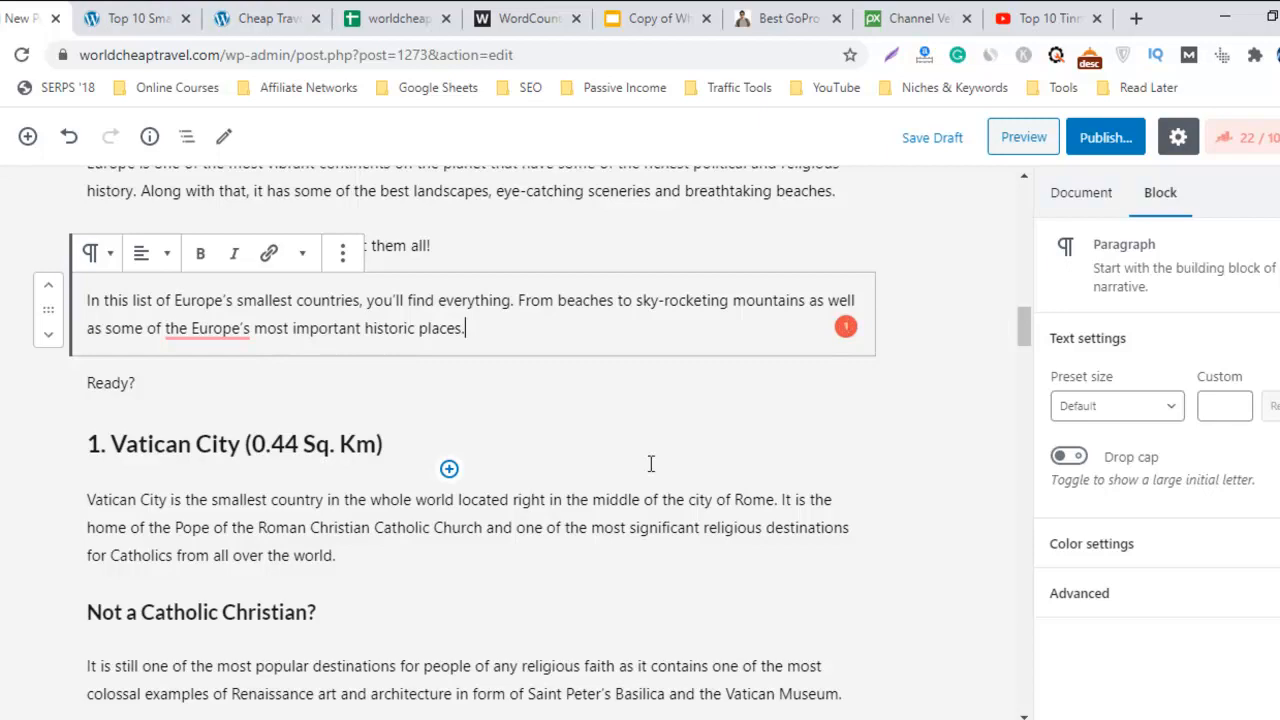
left_click_drag(1024, 331, 1024, 354)
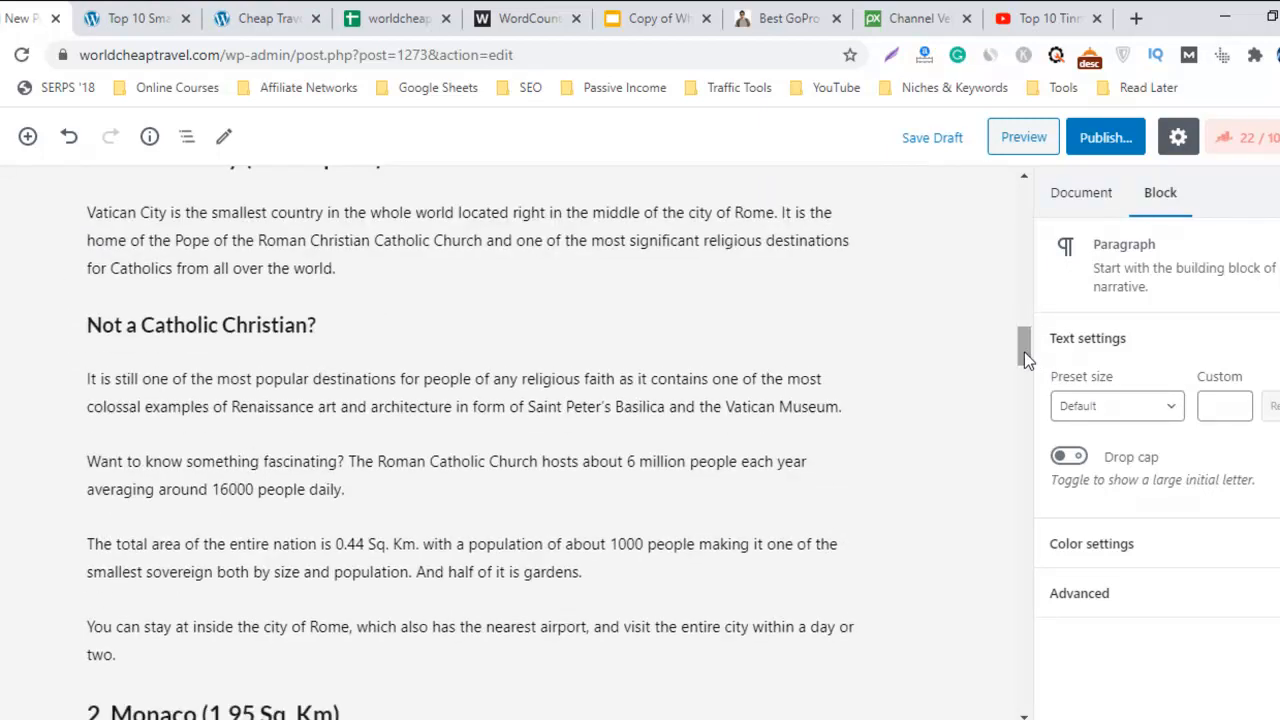
left_click_drag(1024, 351, 1018, 474)
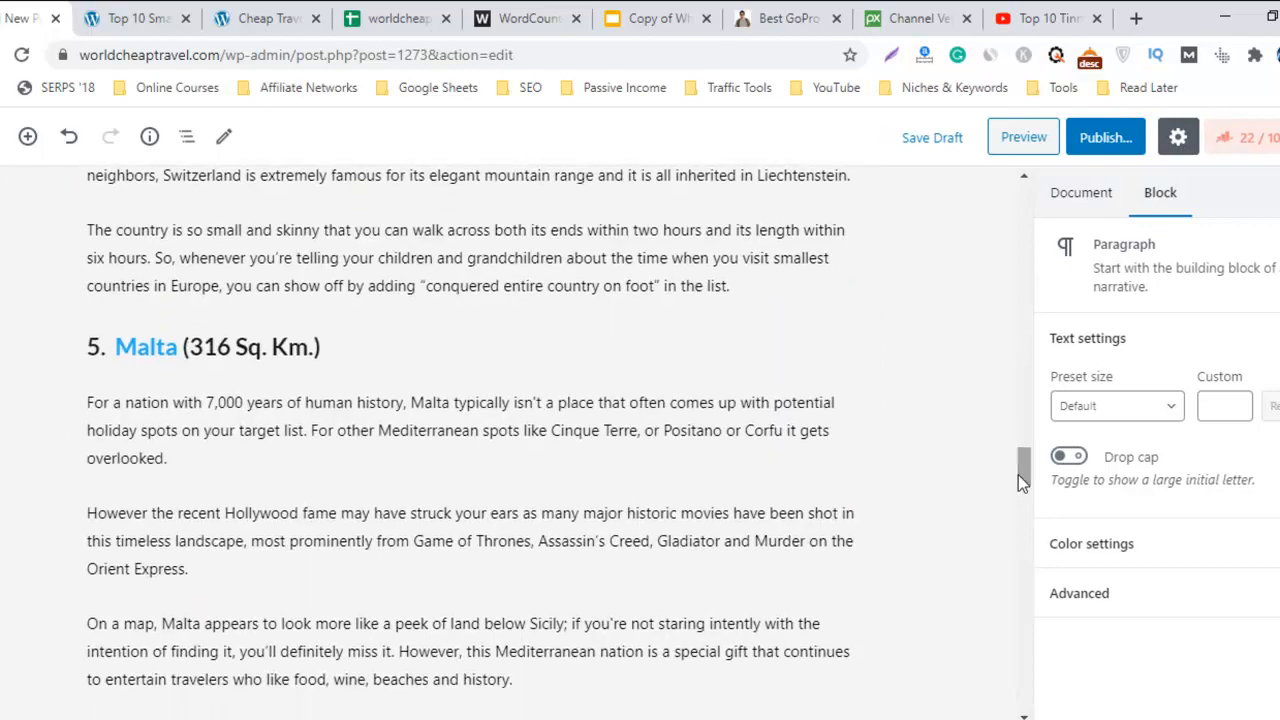
left_click(150, 347)
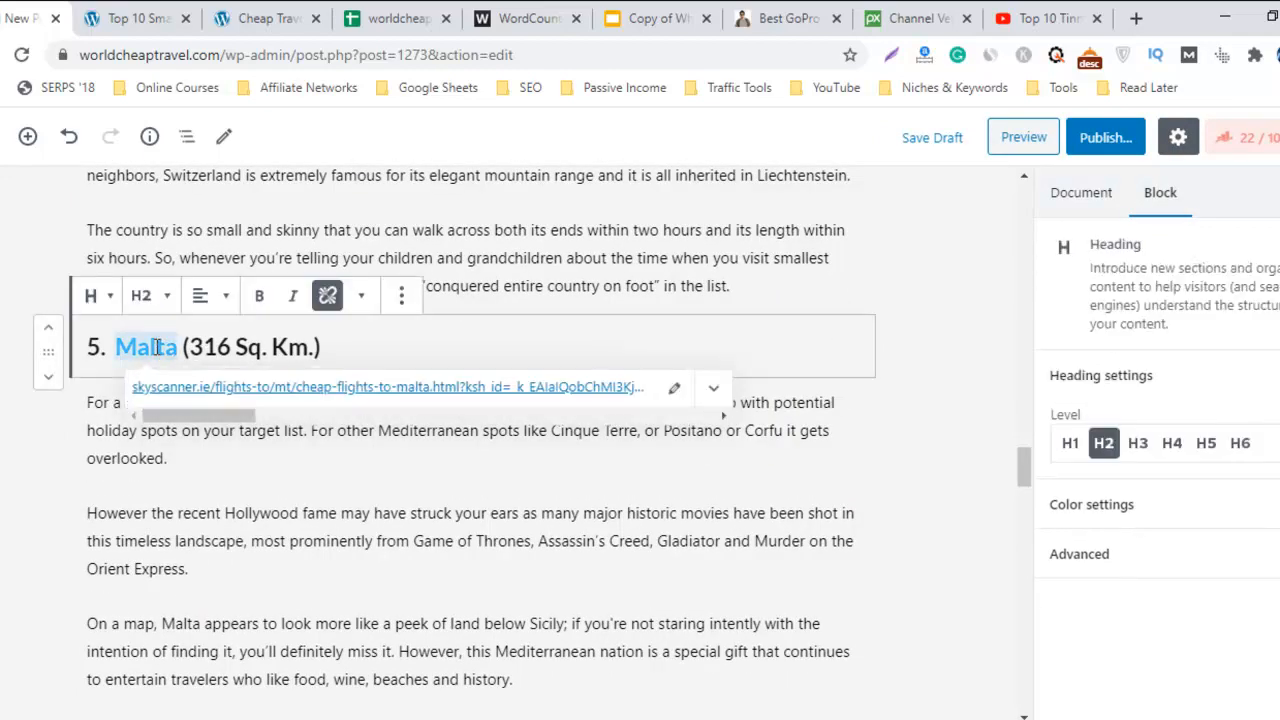
left_click(284, 463)
left_click(505, 358)
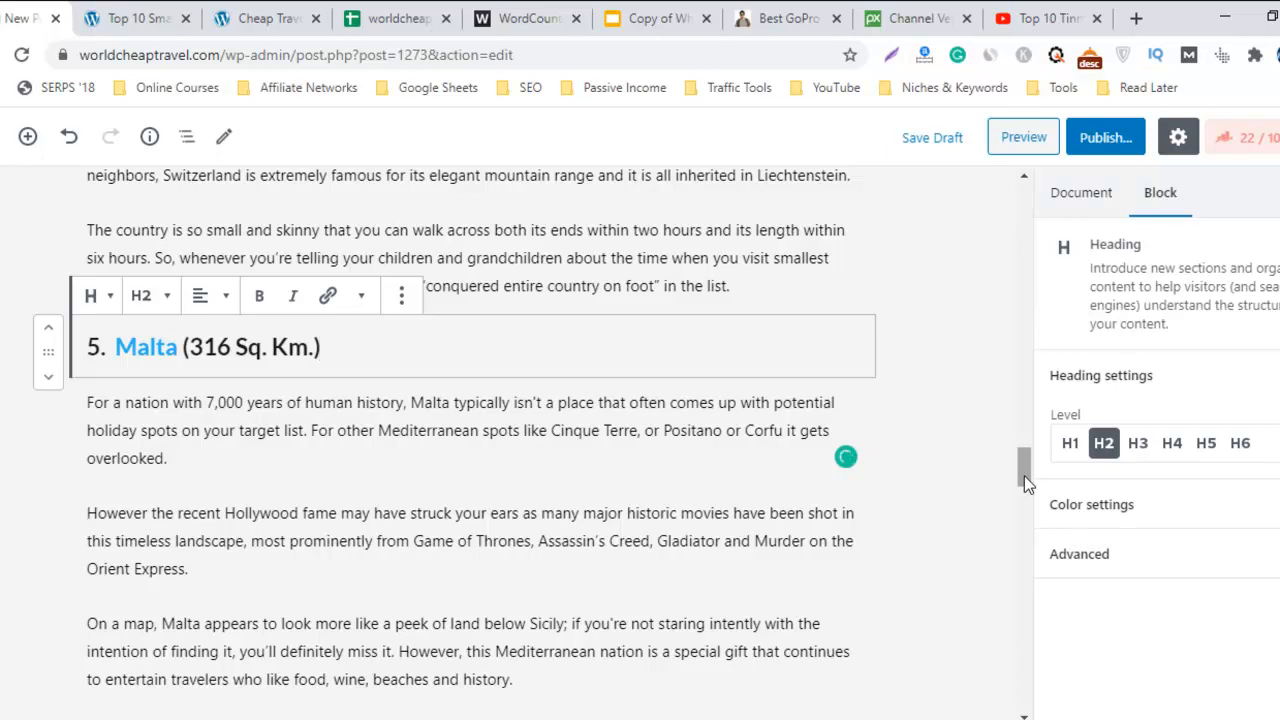
left_click_drag(1024, 475, 1025, 495)
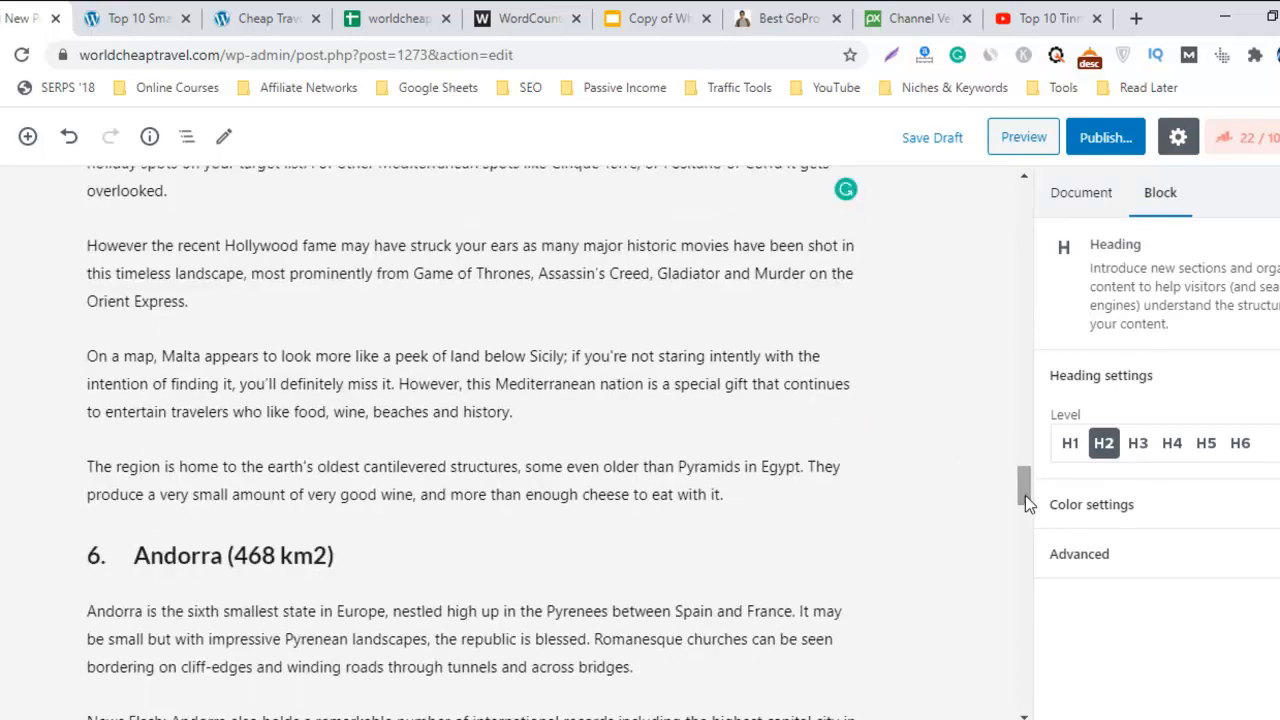
left_click_drag(1025, 499, 1046, 186)
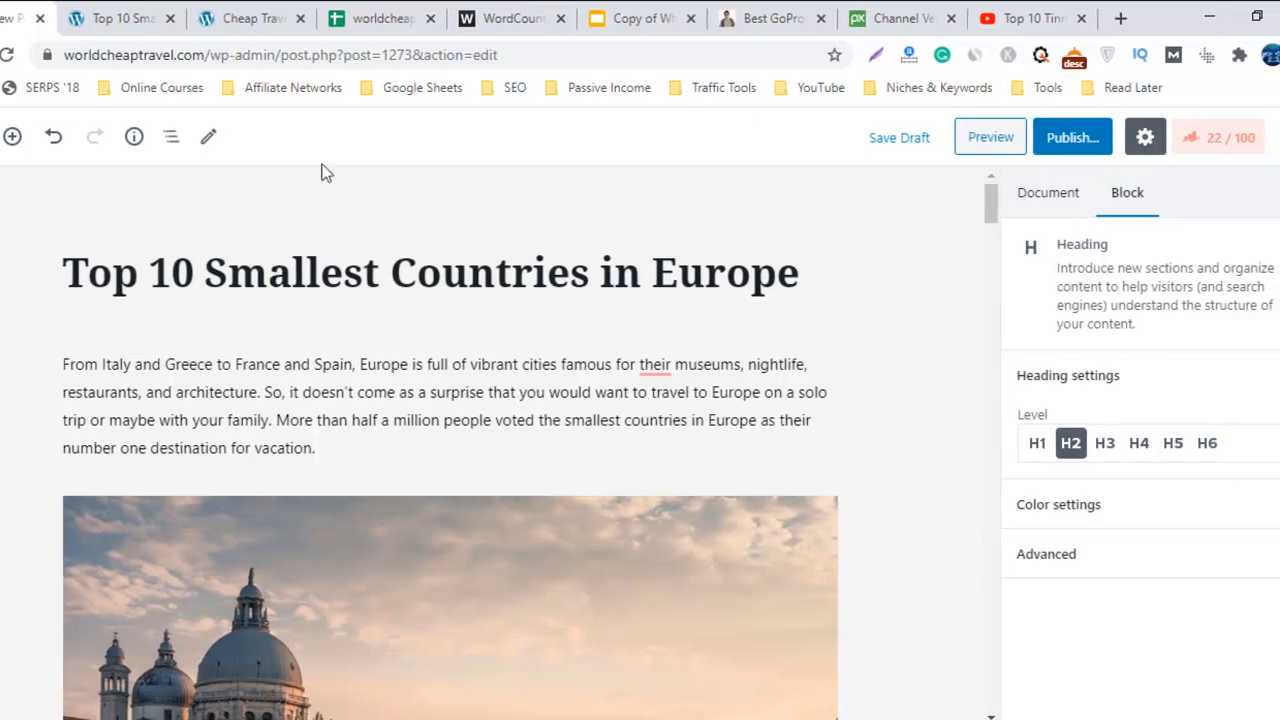
Step: Open the worldcheaptravel.com WordPress admin dashboard in the site's browser tab and go to the list of installed plugins
left_click(255, 10)
left_click(247, 47)
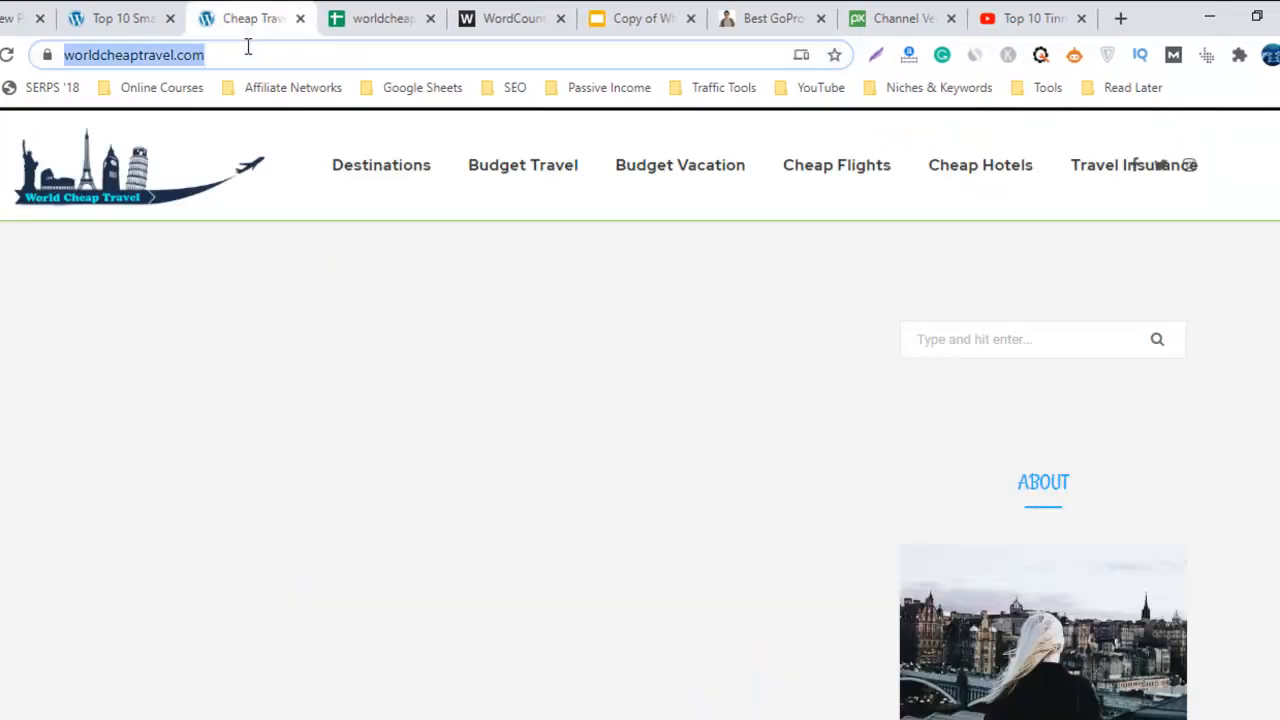
left_click(248, 47)
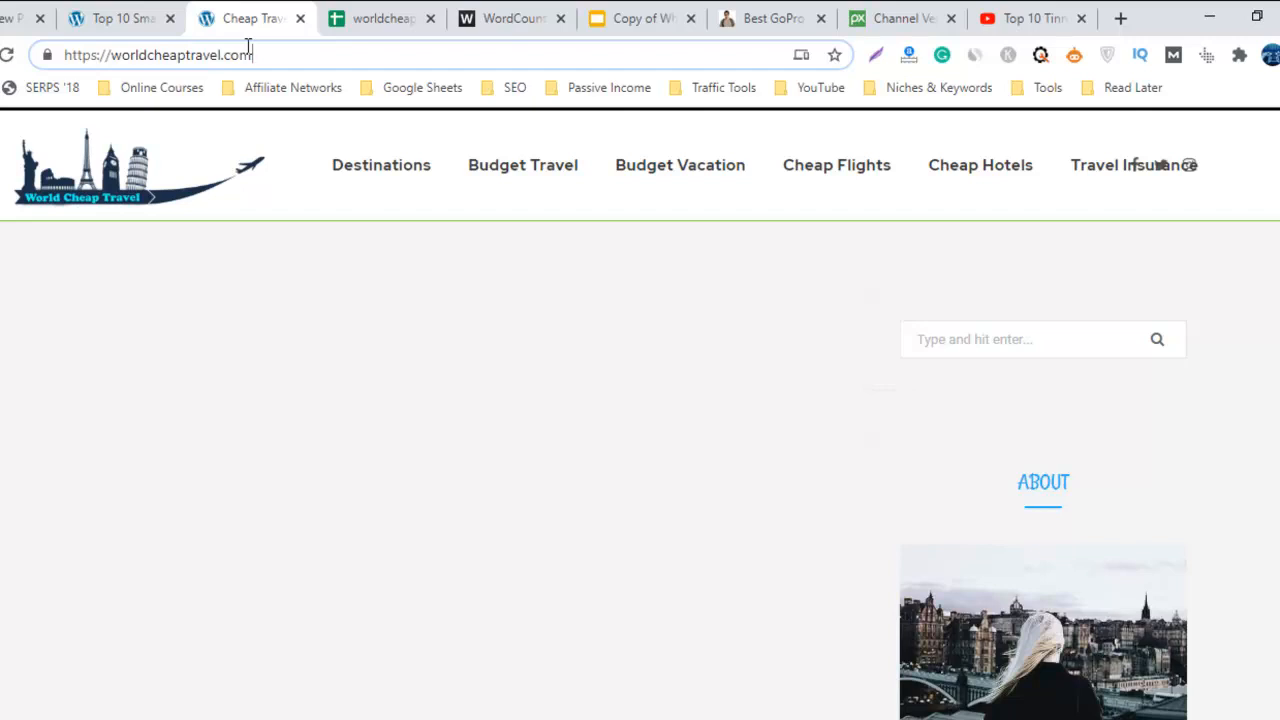
type("/")
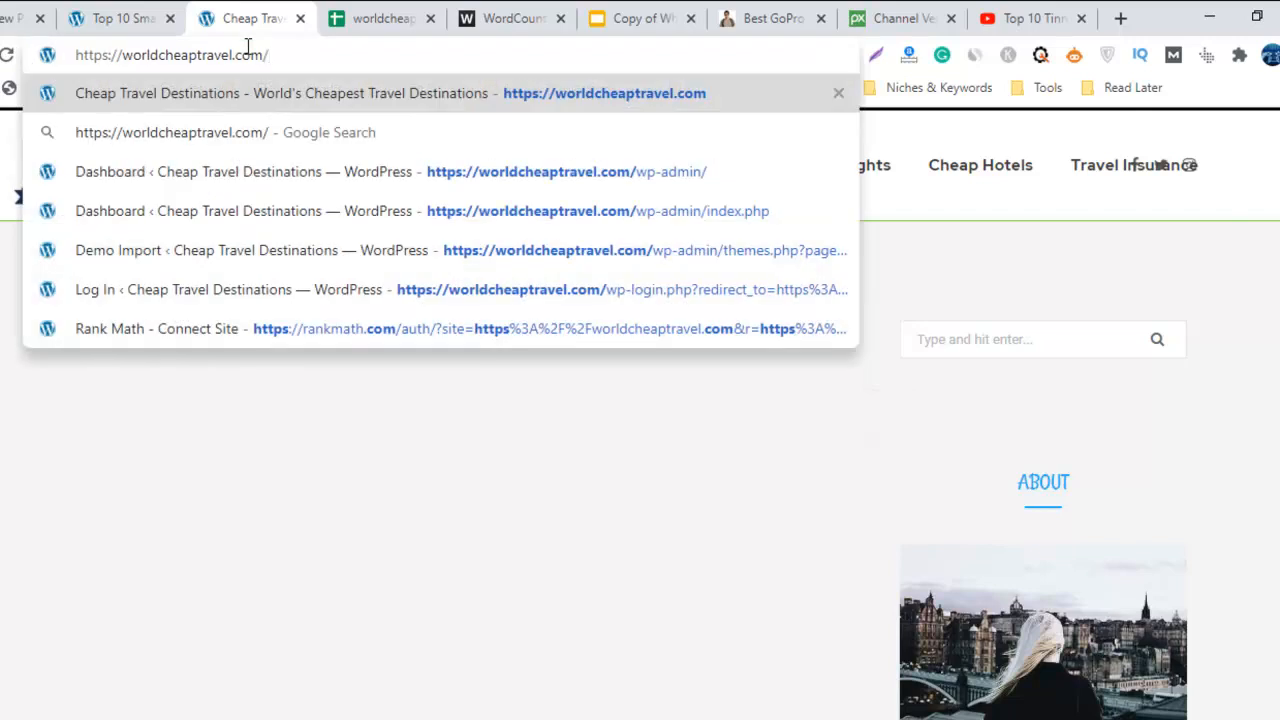
left_click(584, 171)
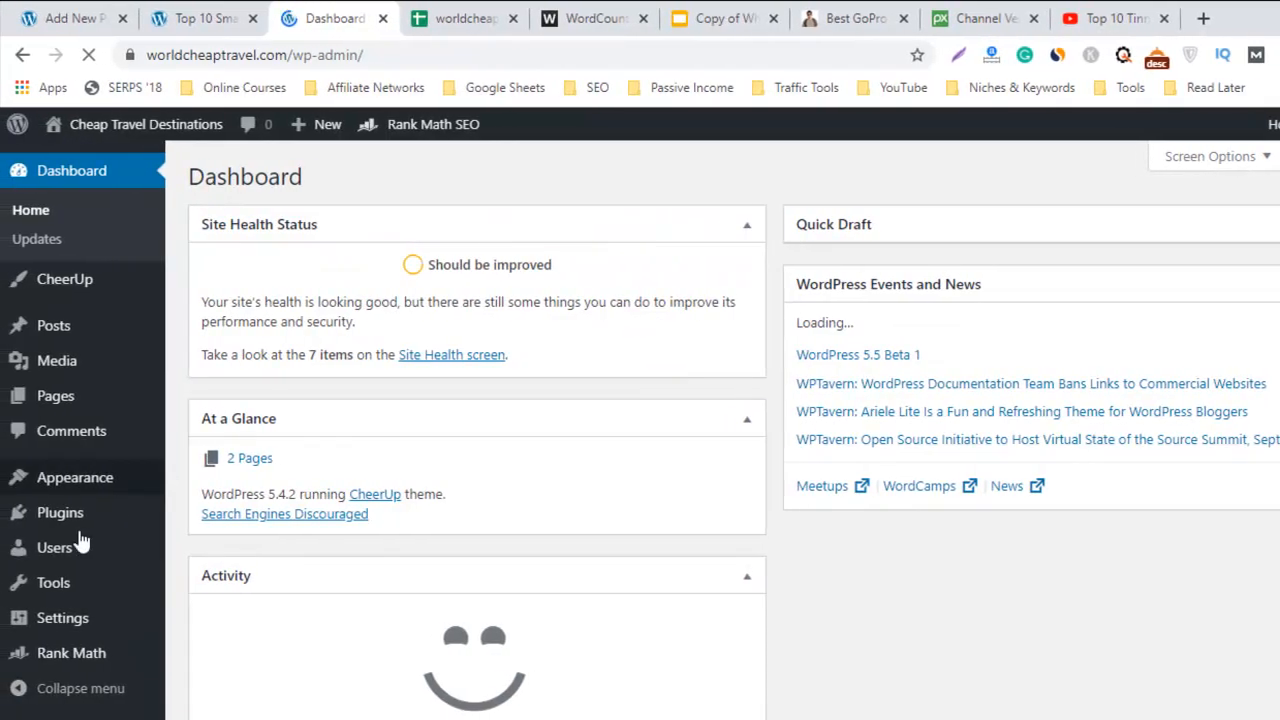
mouse_move(92, 524)
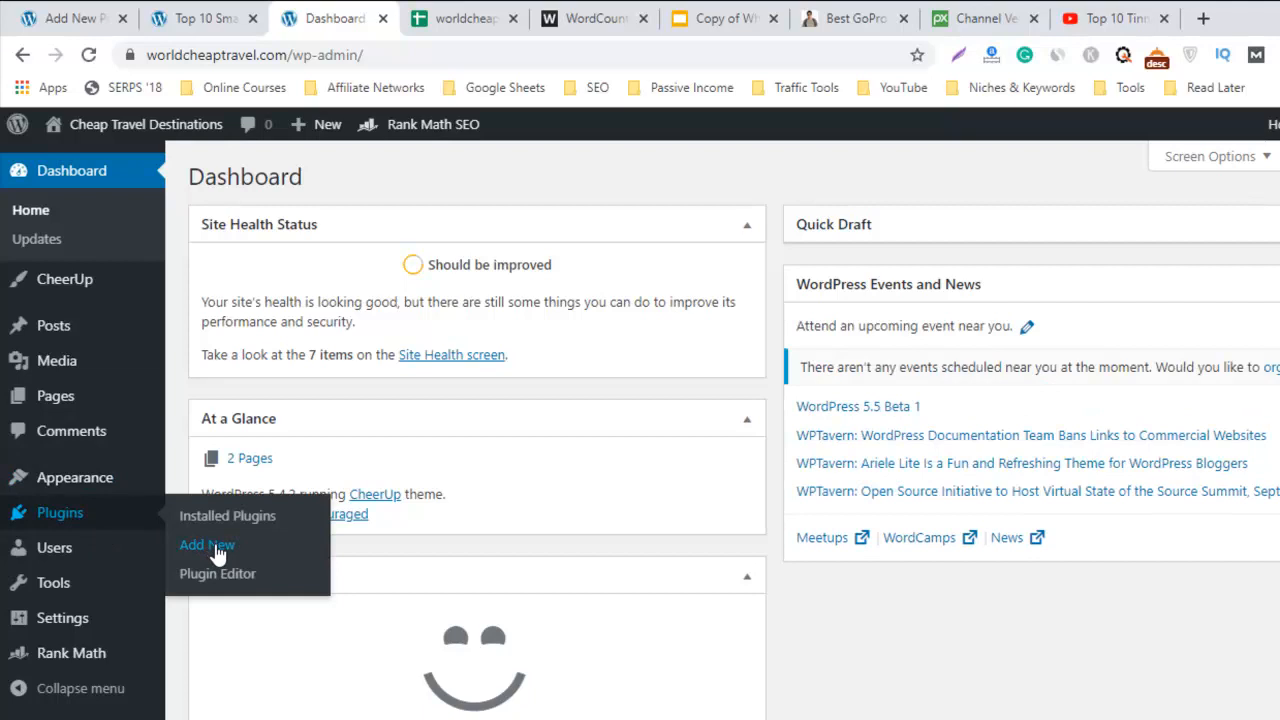
left_click(240, 520)
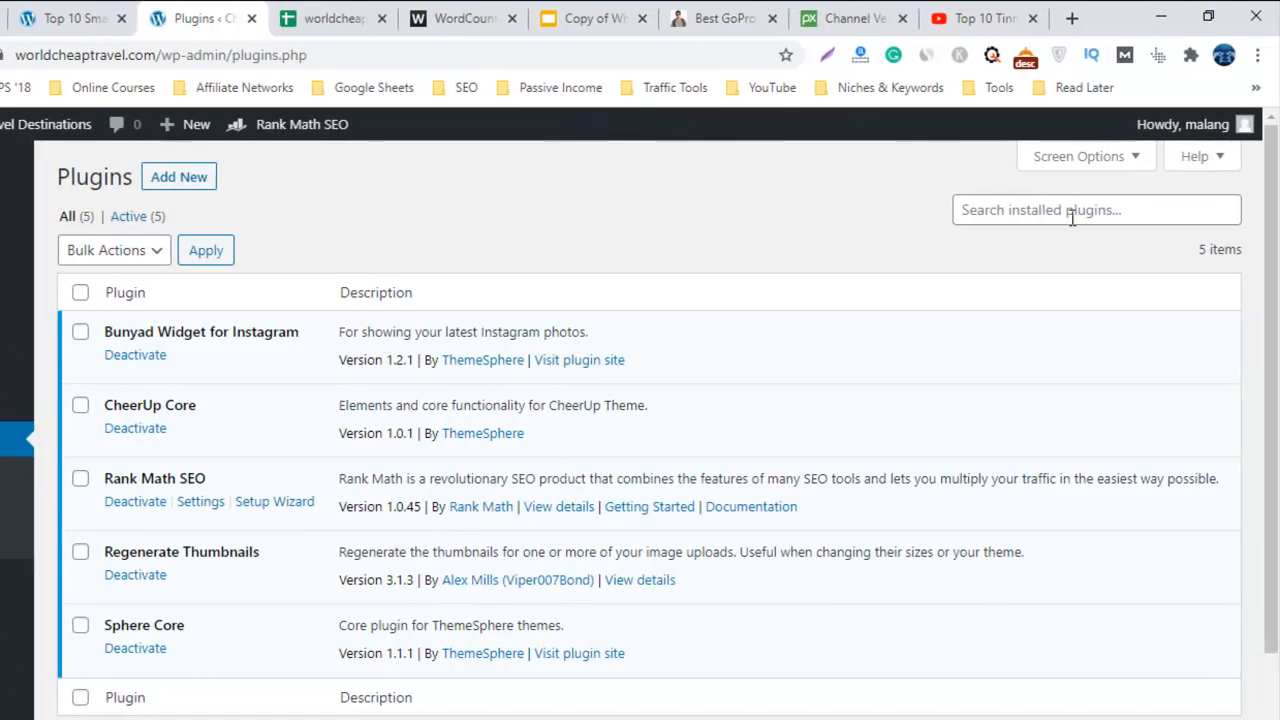
Step: Search the installed plugins for "pros cons"
left_click(1071, 218)
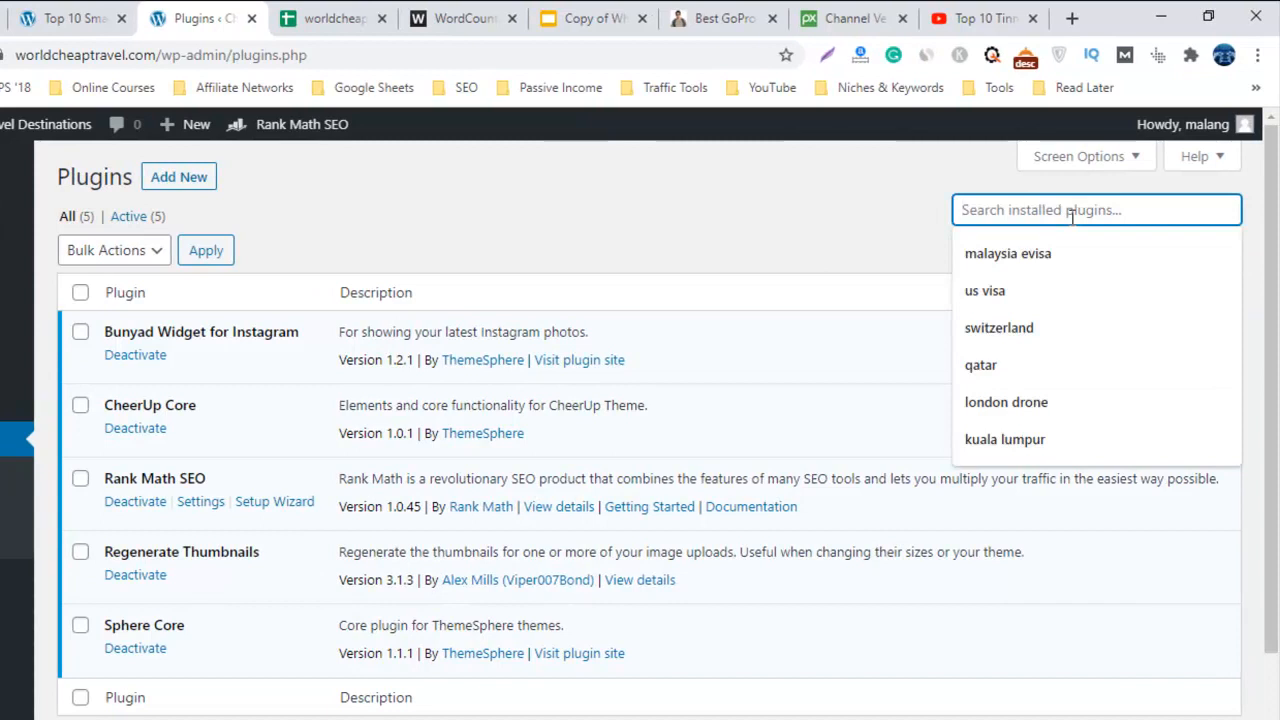
type("pe")
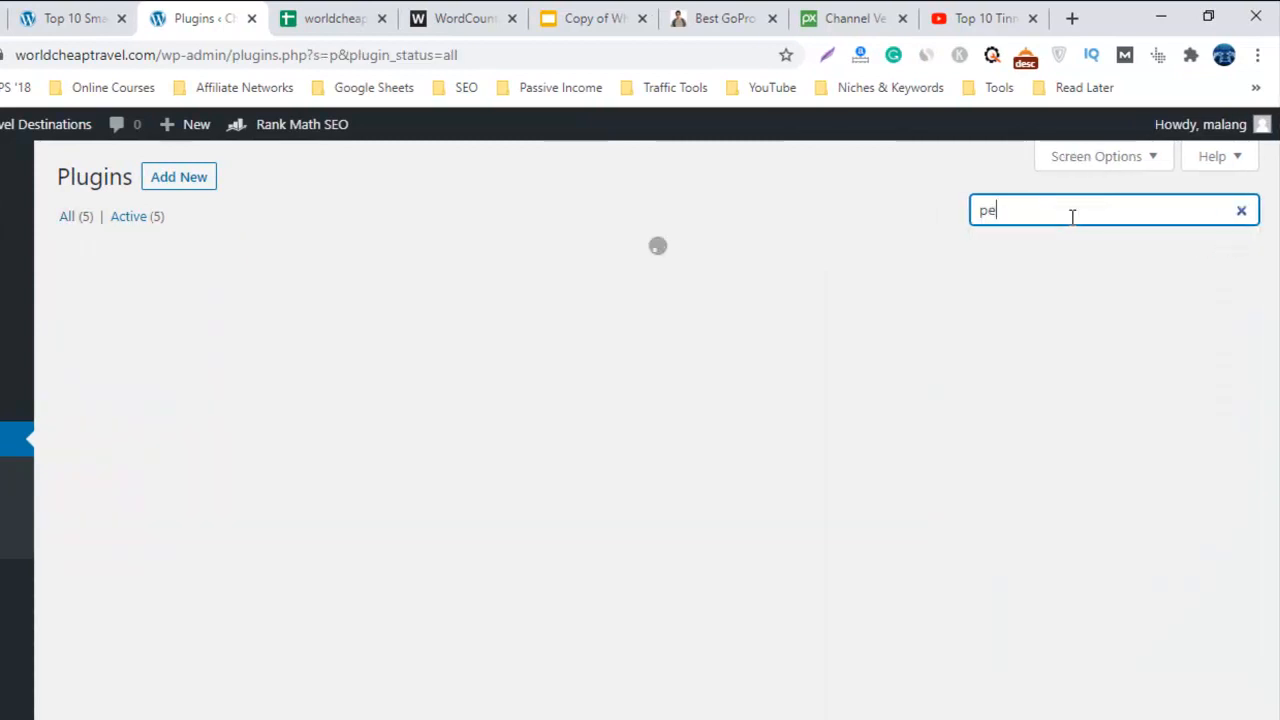
key("BackSpace")
type("ro")
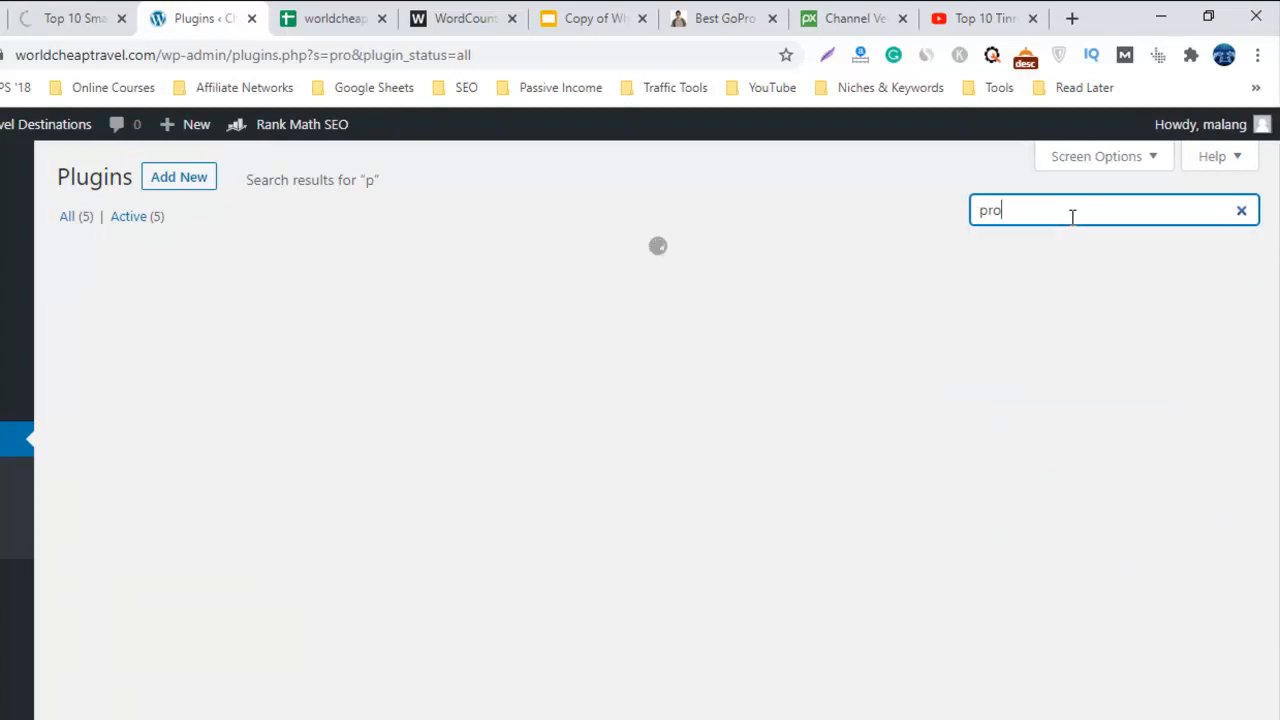
type("s")
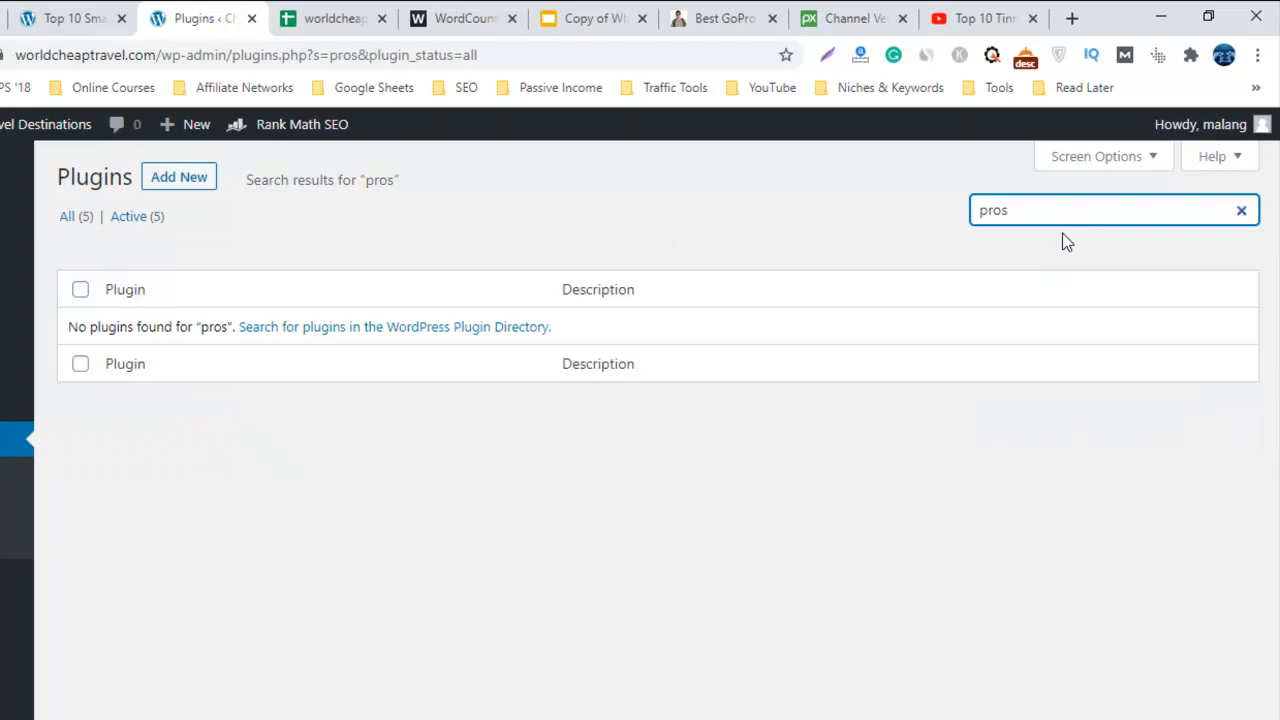
type("cons")
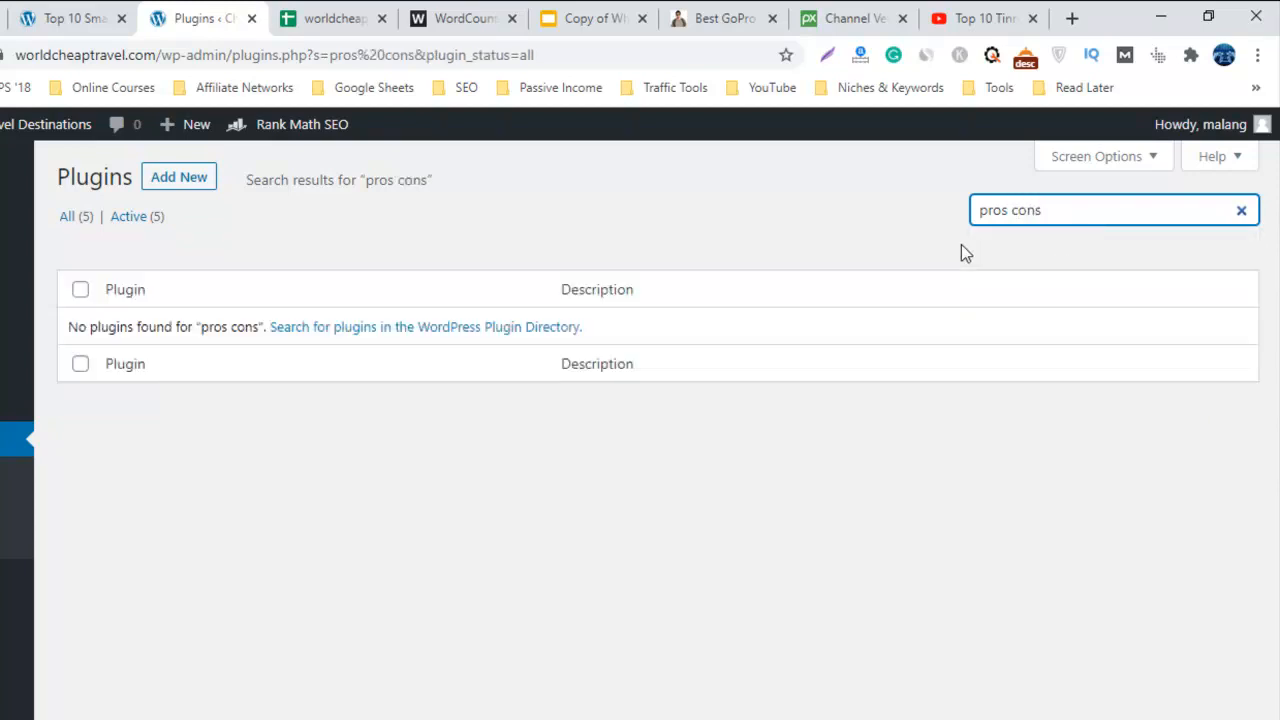
Step: Search the WordPress plugin directory for "pros cons"
left_click(195, 177)
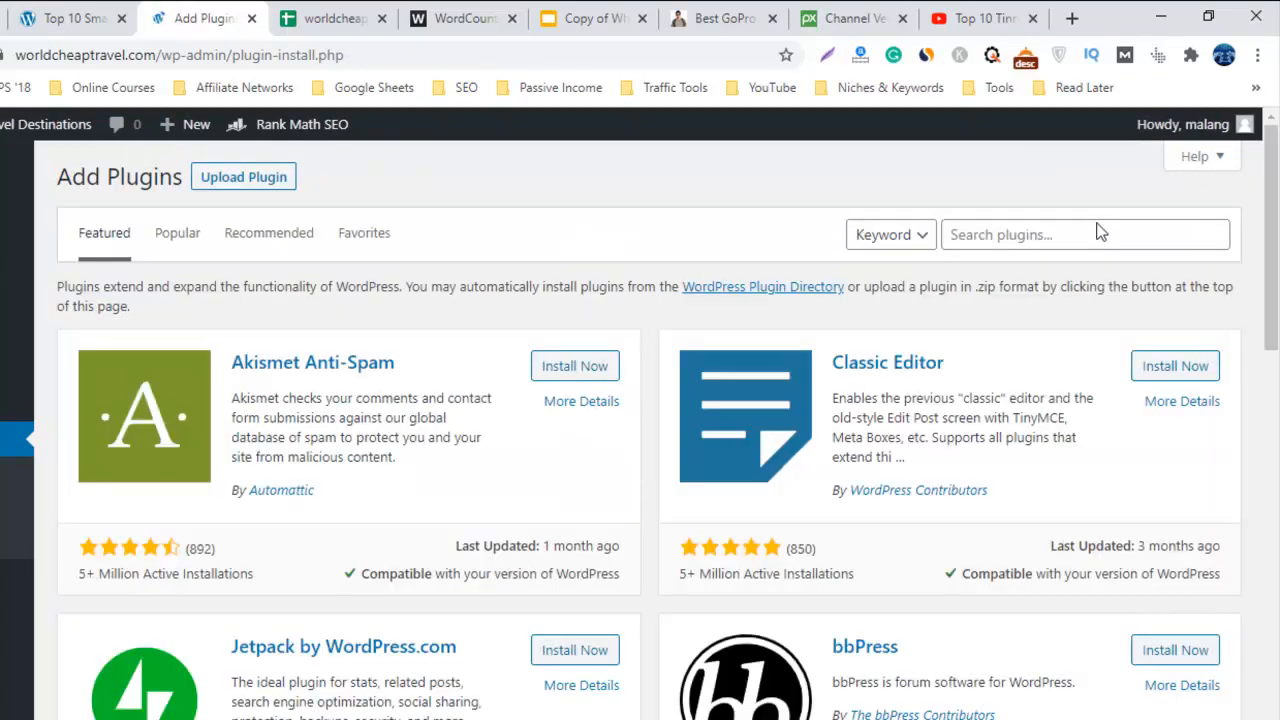
left_click(1049, 234)
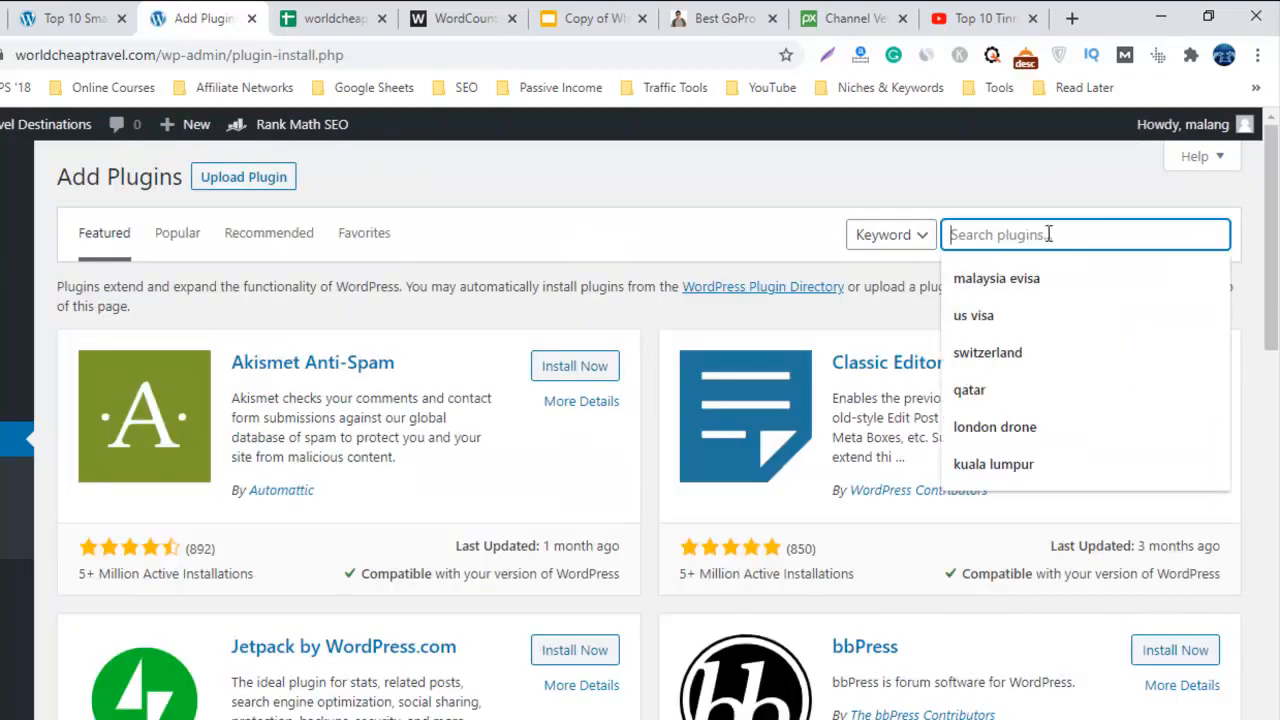
type("p")
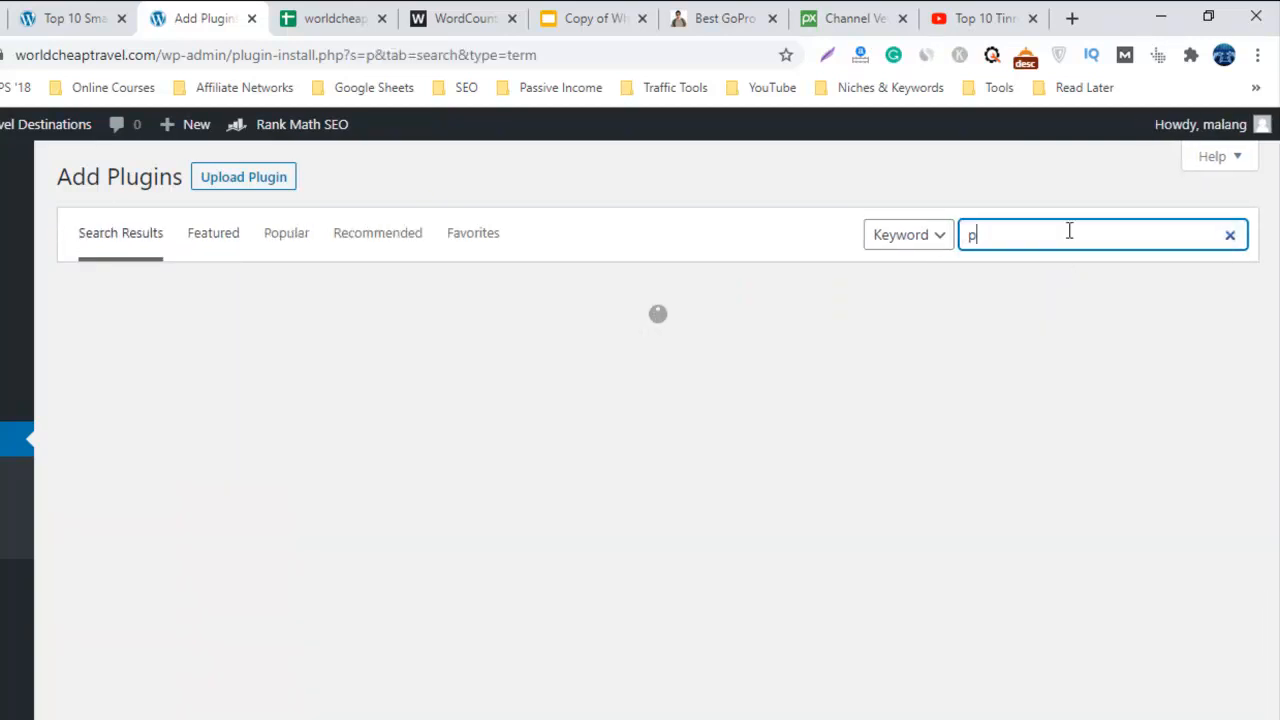
left_click(1069, 231)
left_click(1060, 278)
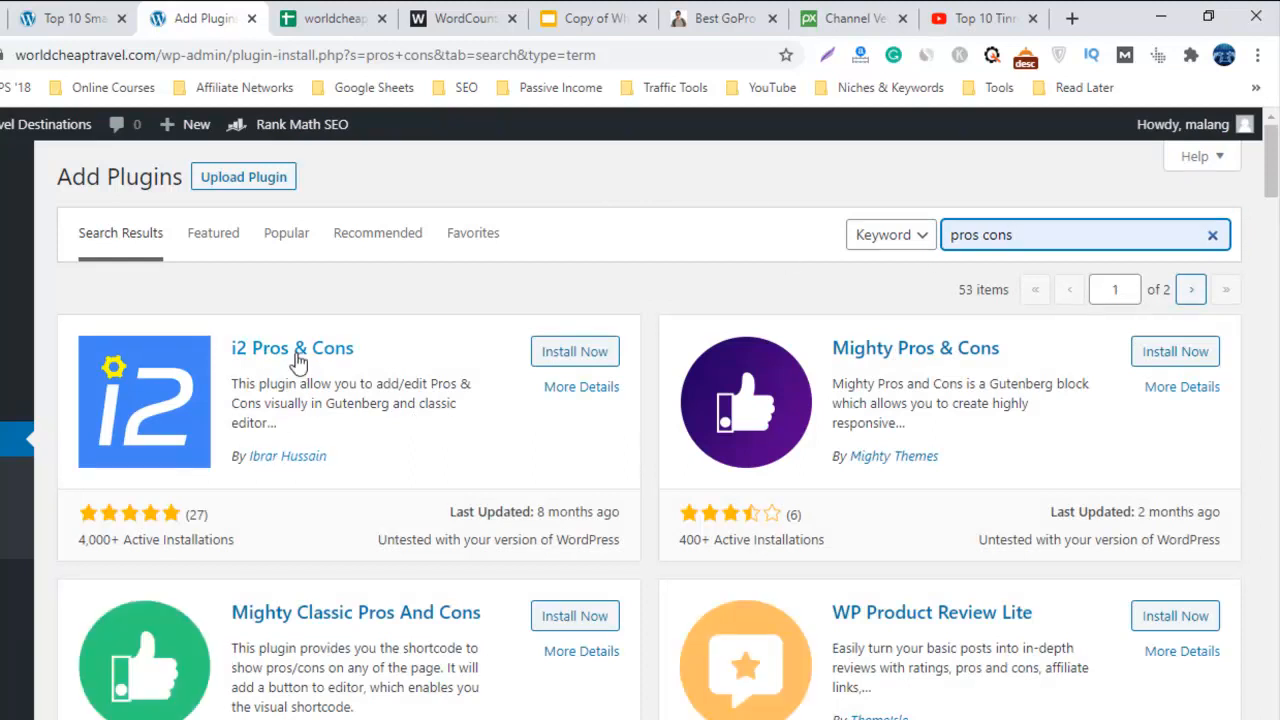
Step: Install and activate the i2 Pros & Cons plugin, checking the pros and cons table in the GoPro article while it installs
left_click(580, 355)
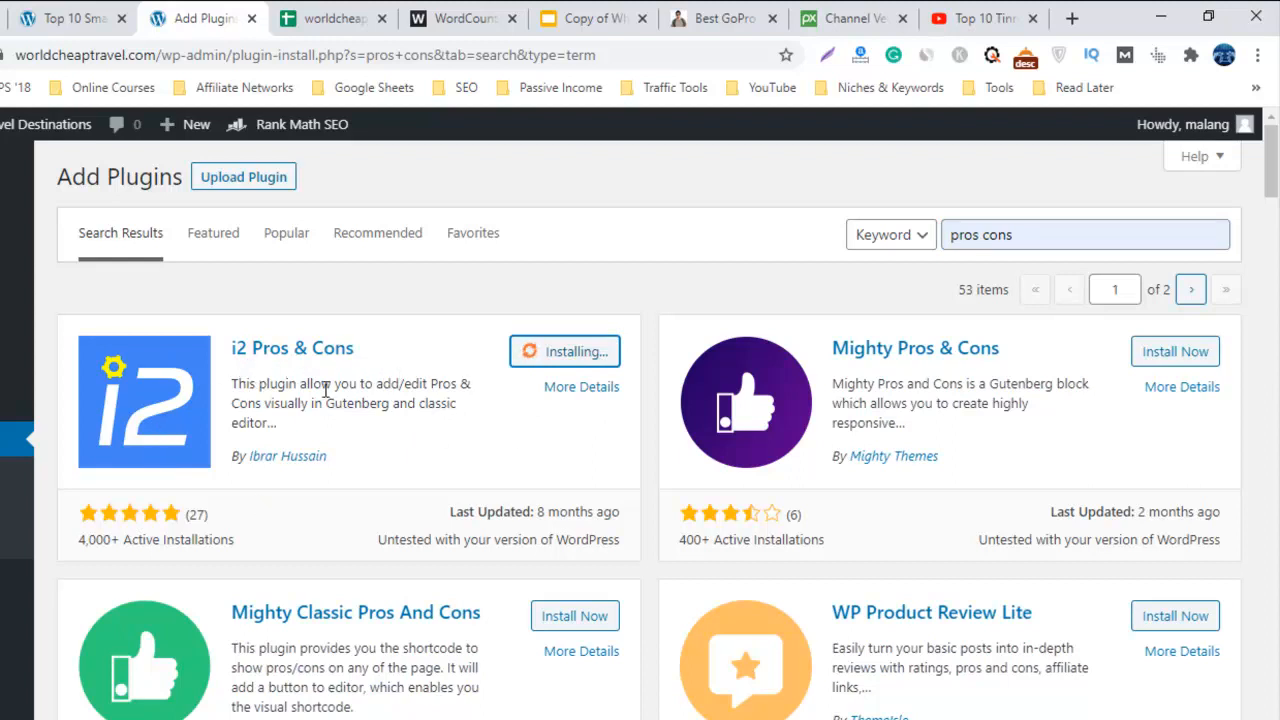
left_click(694, 16)
left_click_drag(1270, 133, 1273, 248)
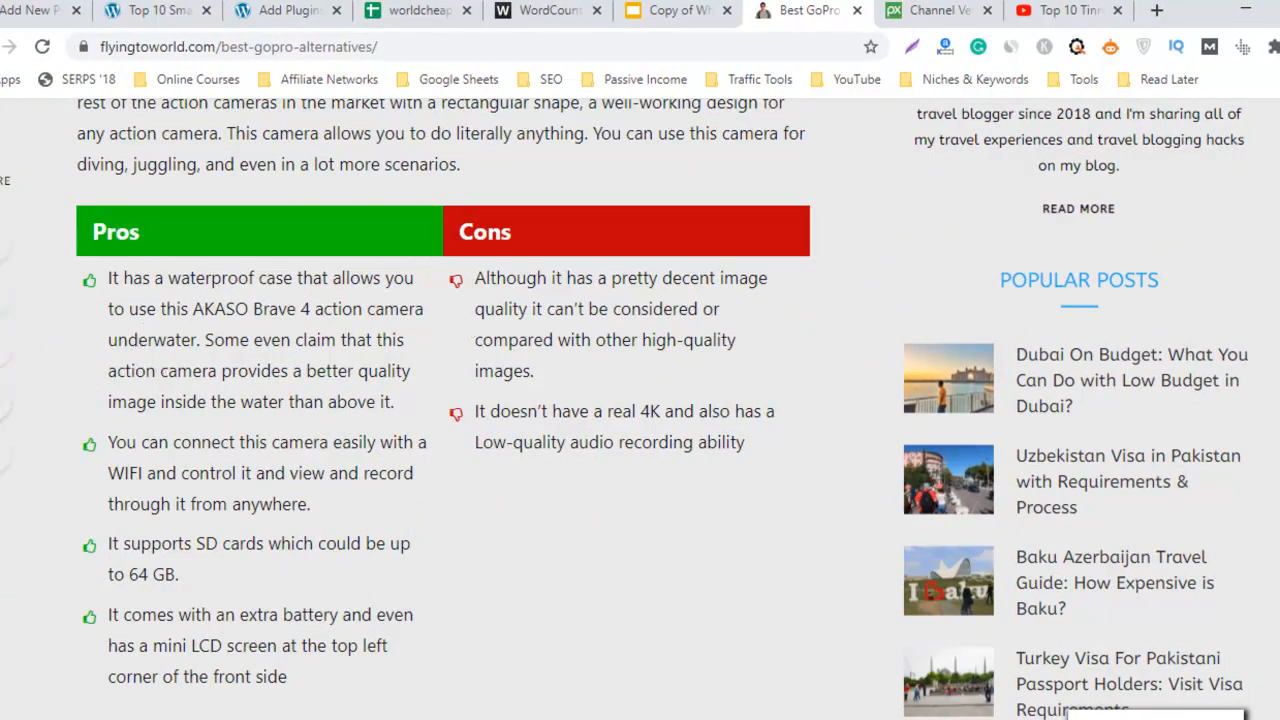
scroll(662, 408, "down", 1)
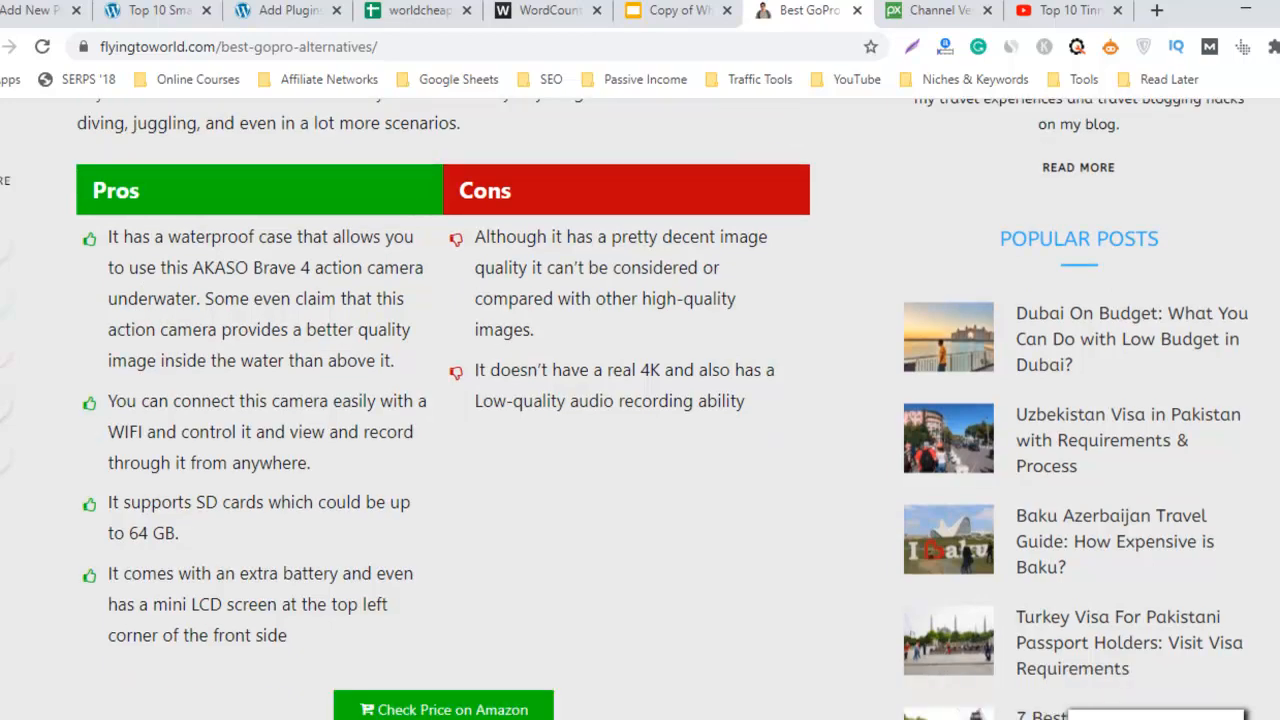
left_click(285, 10)
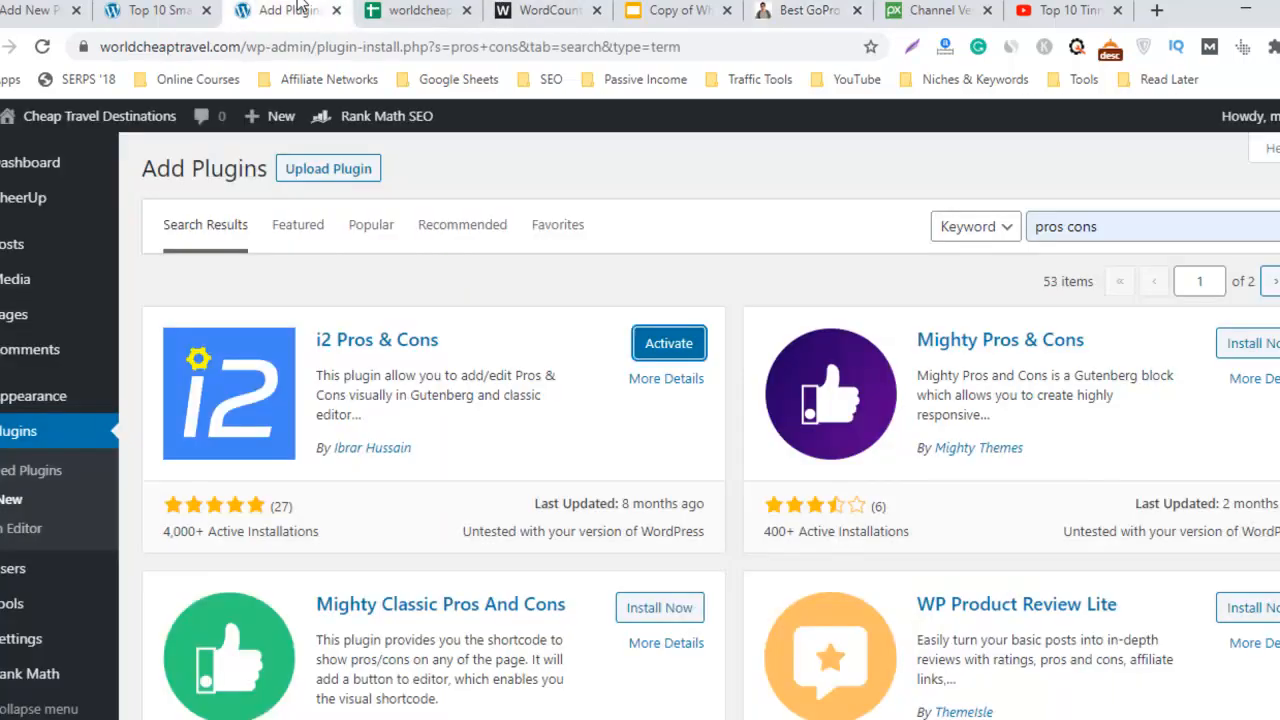
left_click(676, 350)
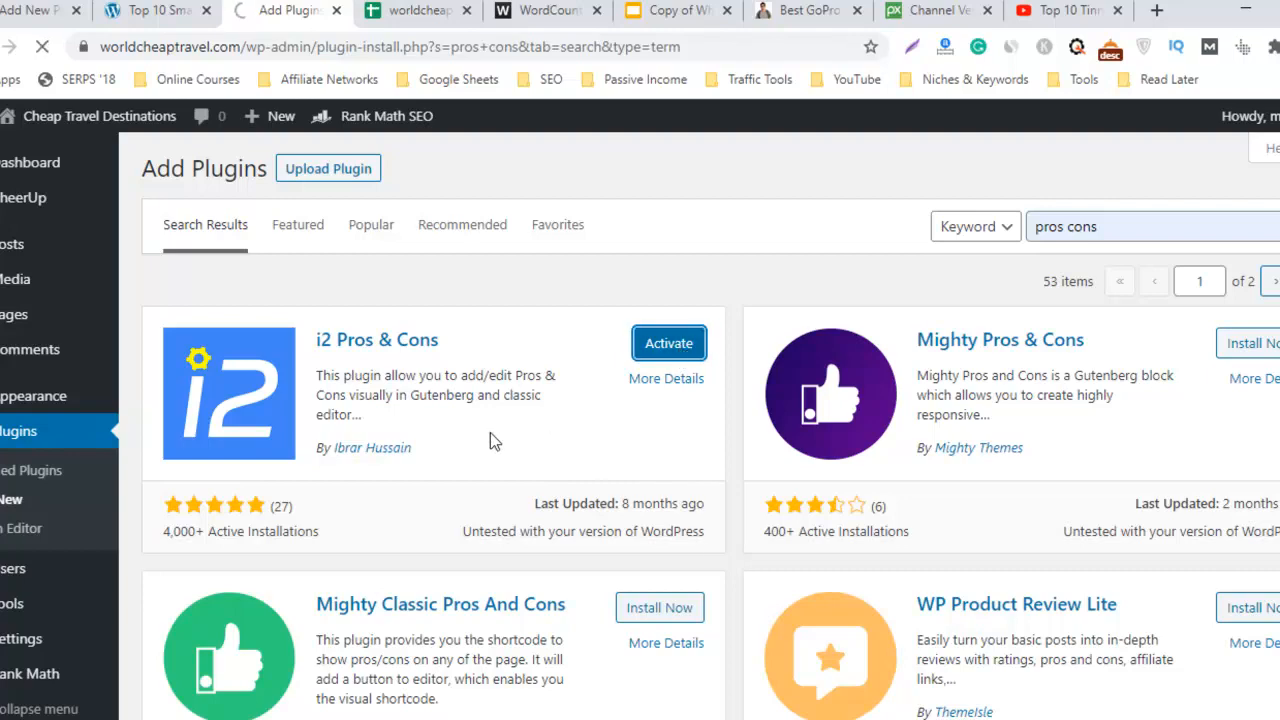
Step: Review the "Top 10 Smallest Countries in Europe" post preview from the introduction to the wrap-up, and return to the post editor
left_click(150, 10)
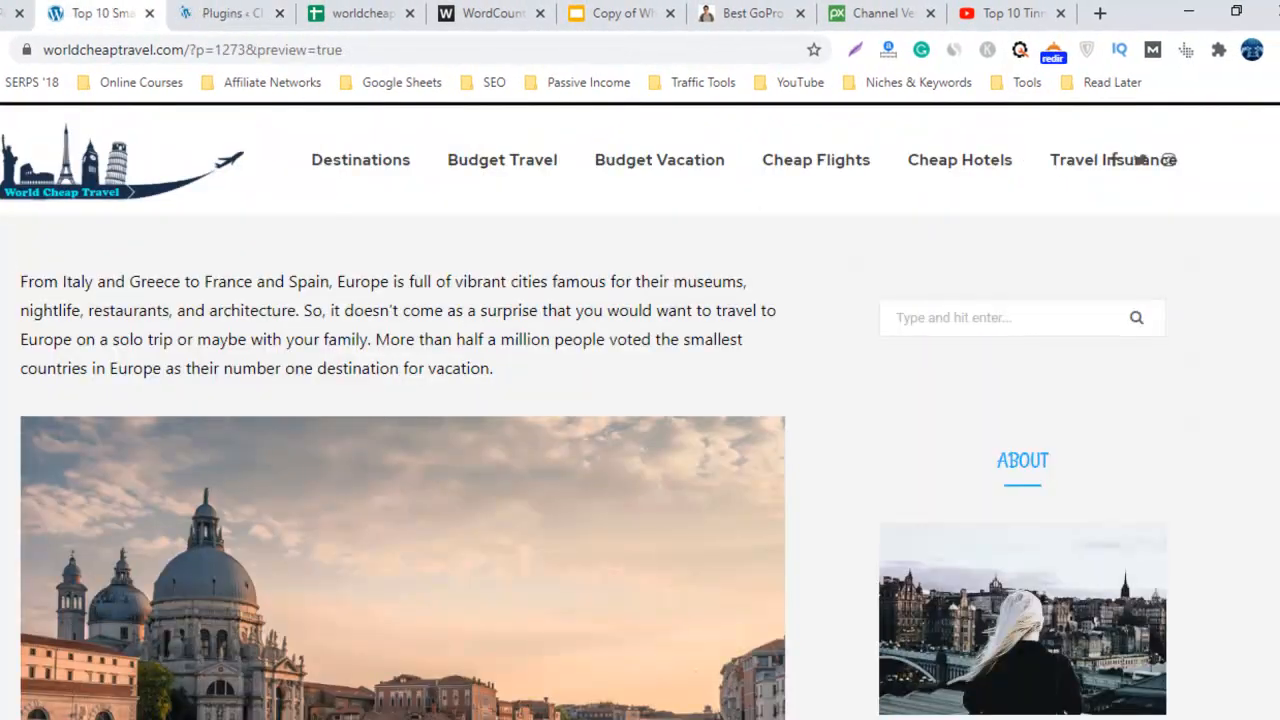
scroll(640, 420, "down", 20)
scroll(640, 420, "up", 20)
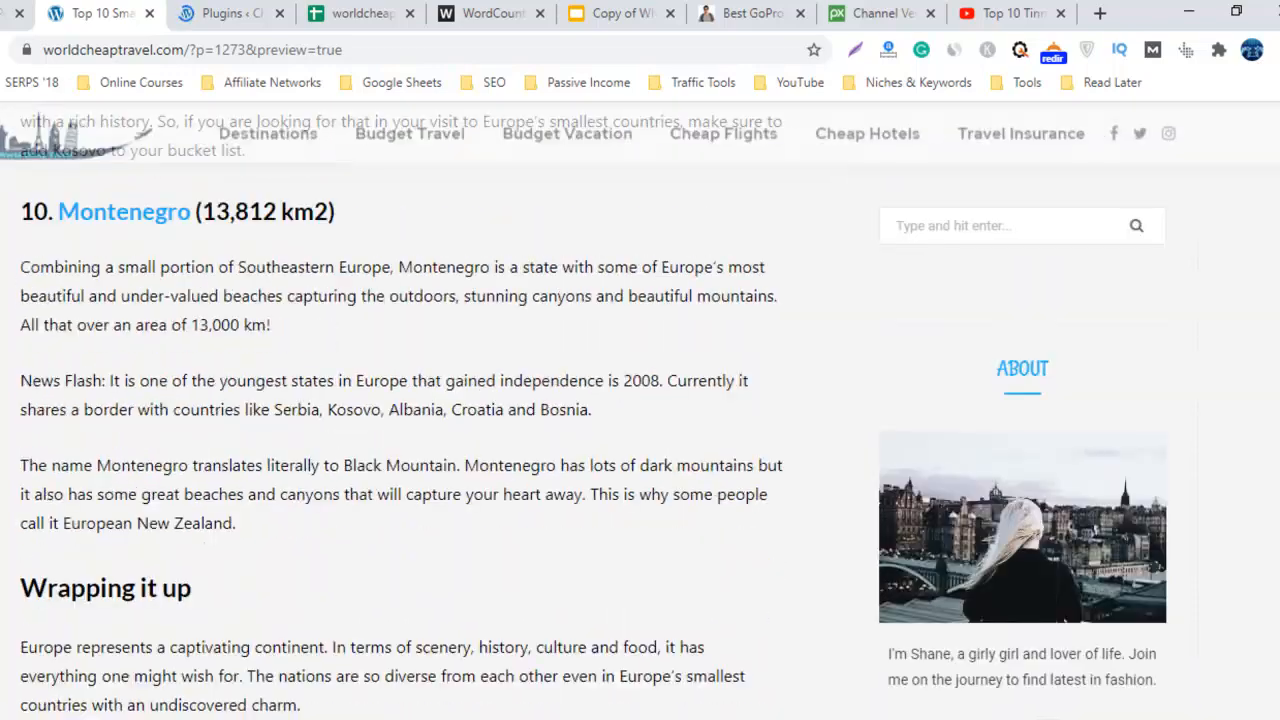
scroll(1272, 263, "down", 12)
scroll(1272, 263, "up", 12)
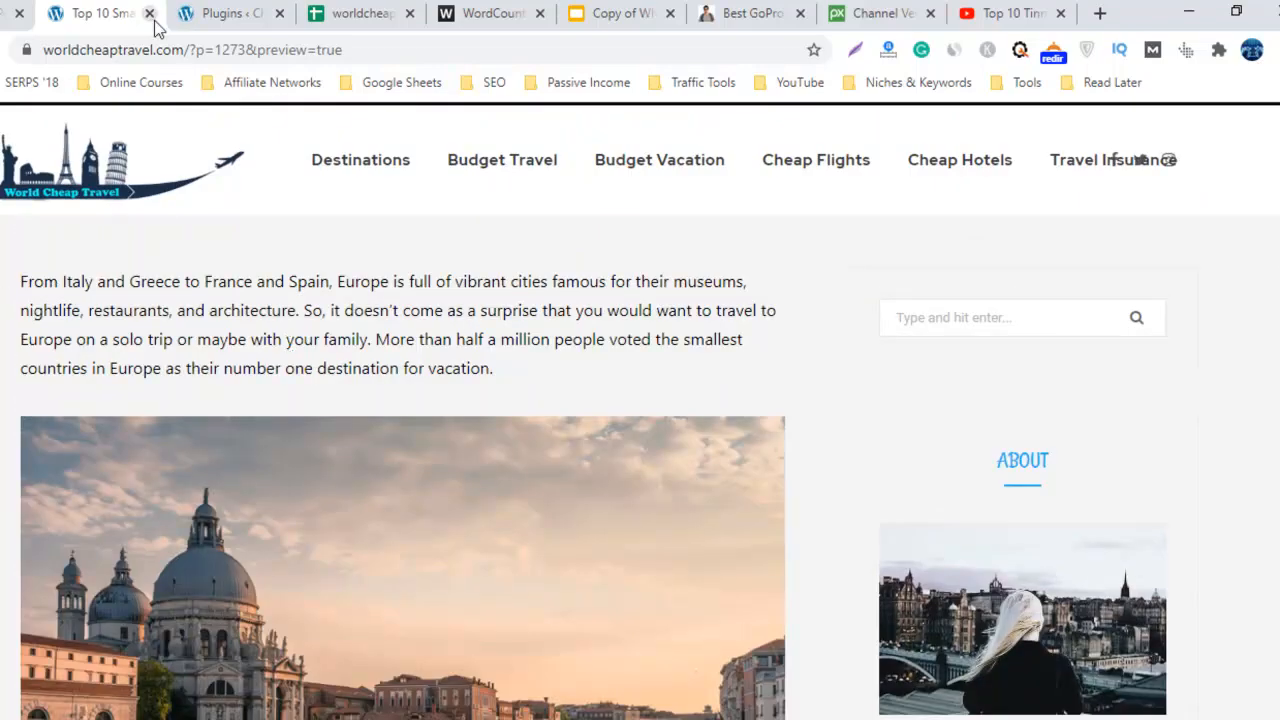
left_click(283, 5)
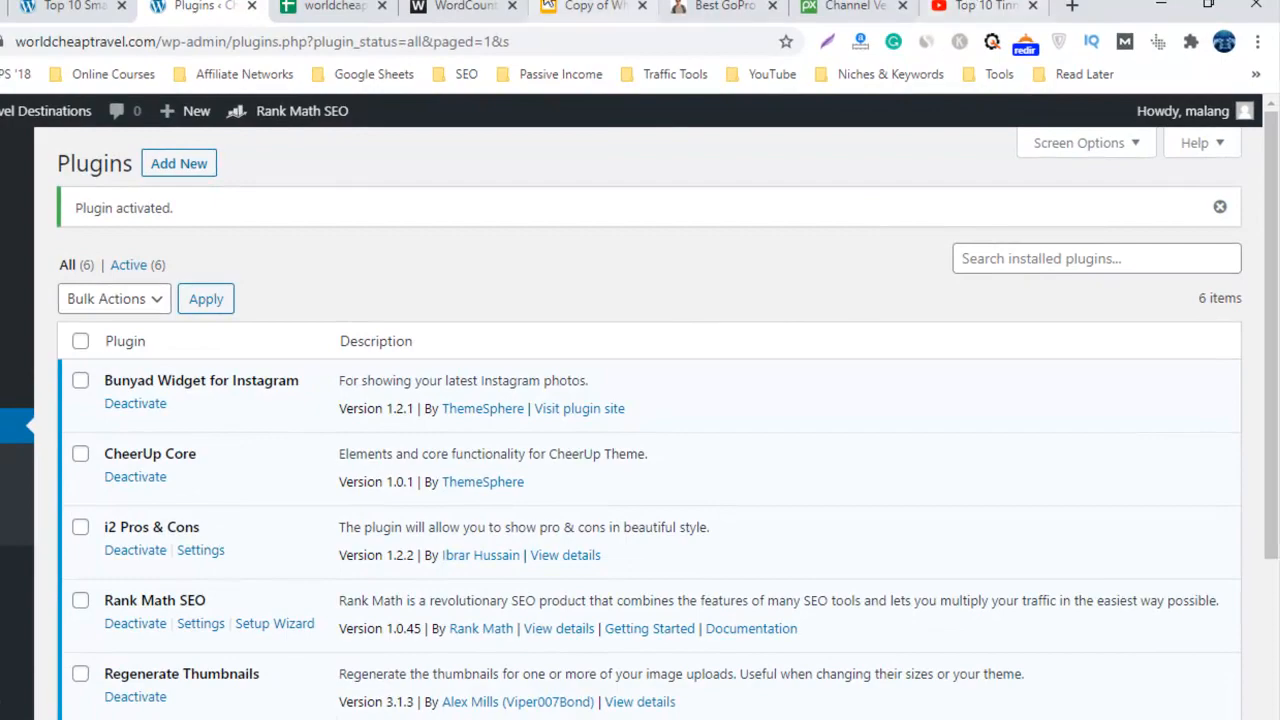
left_click(75, 6)
left_click(14, 6)
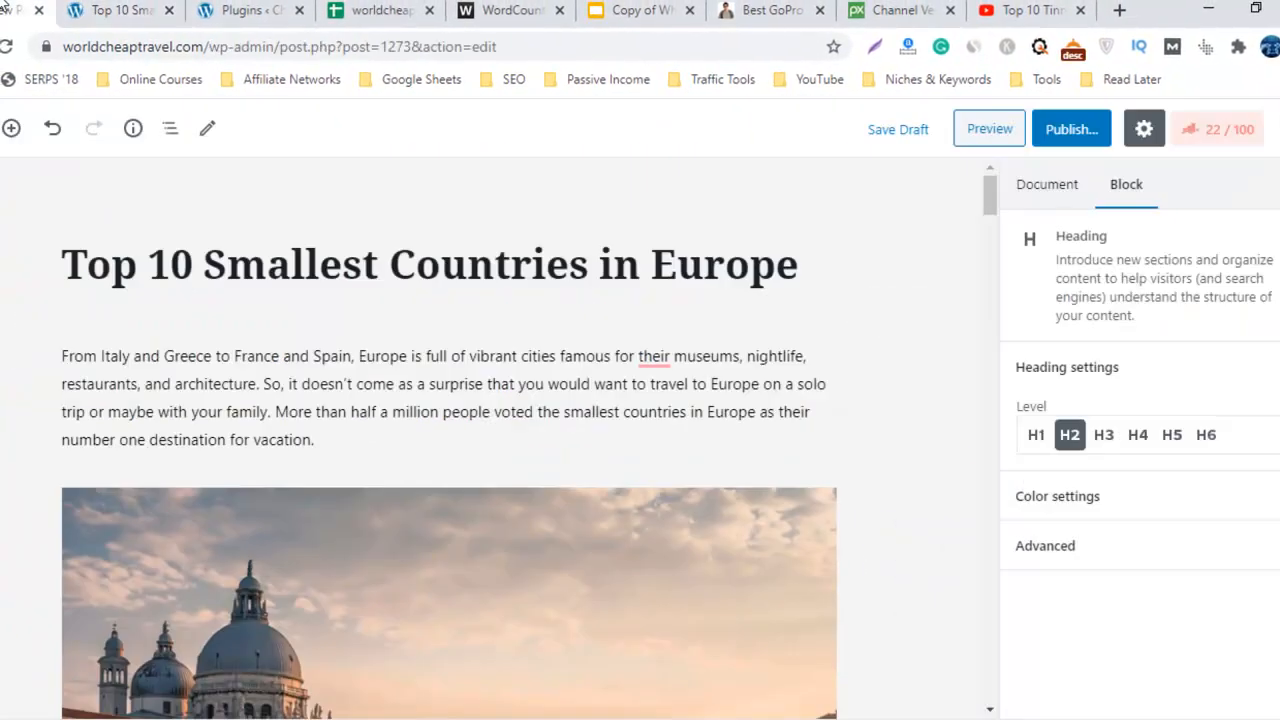
Step: Return to the site's plugins page and search the plugin directory for "ultimate wordpress blocks"
left_click(282, 8)
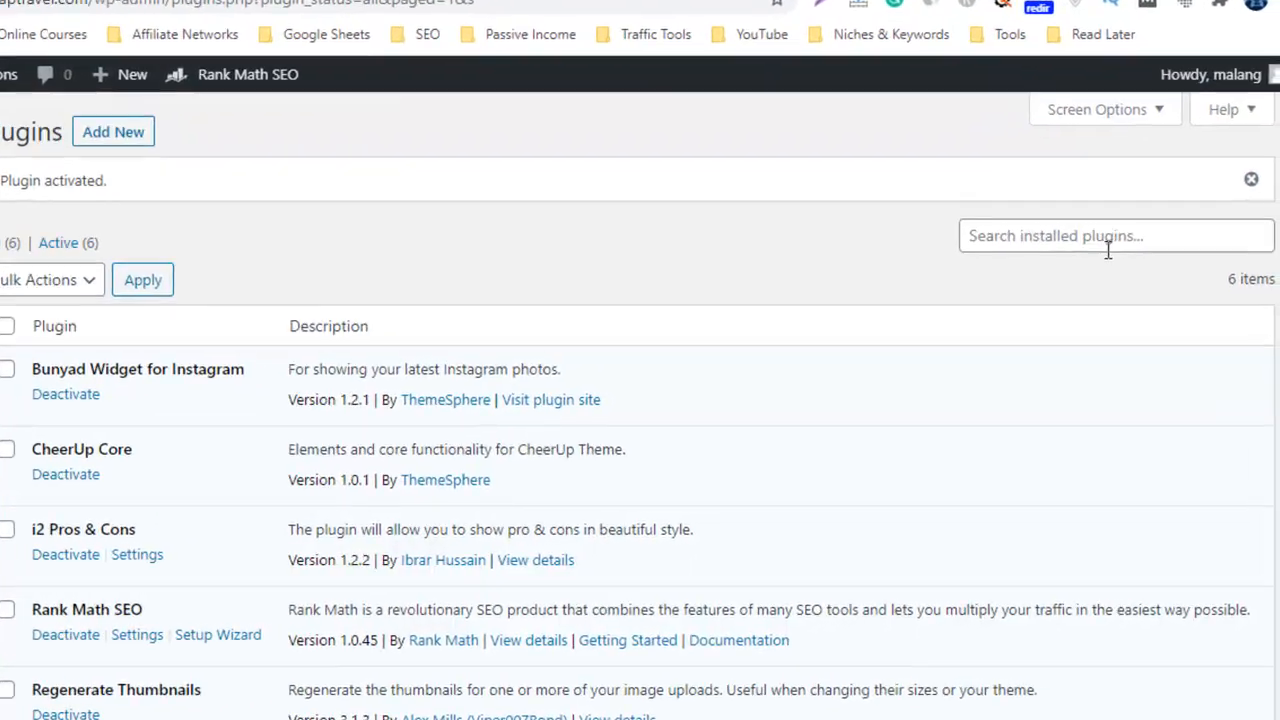
left_click(1130, 265)
left_click(89, 30)
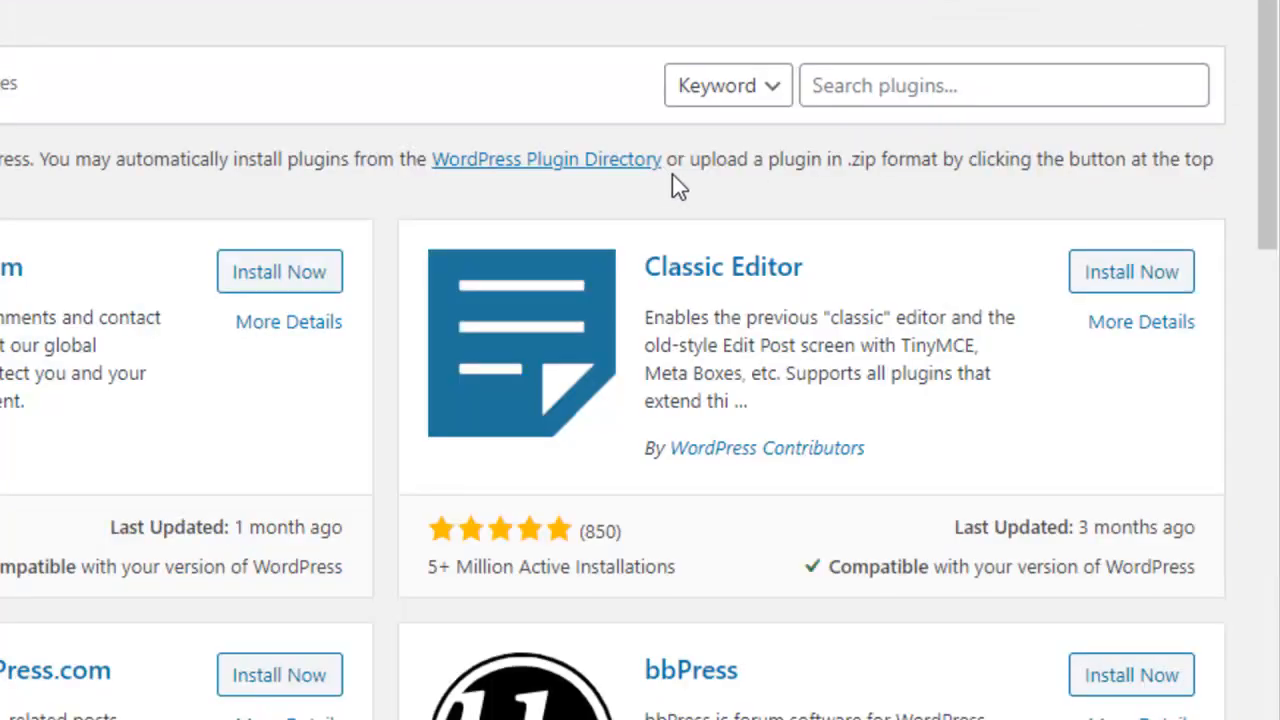
left_click(977, 88)
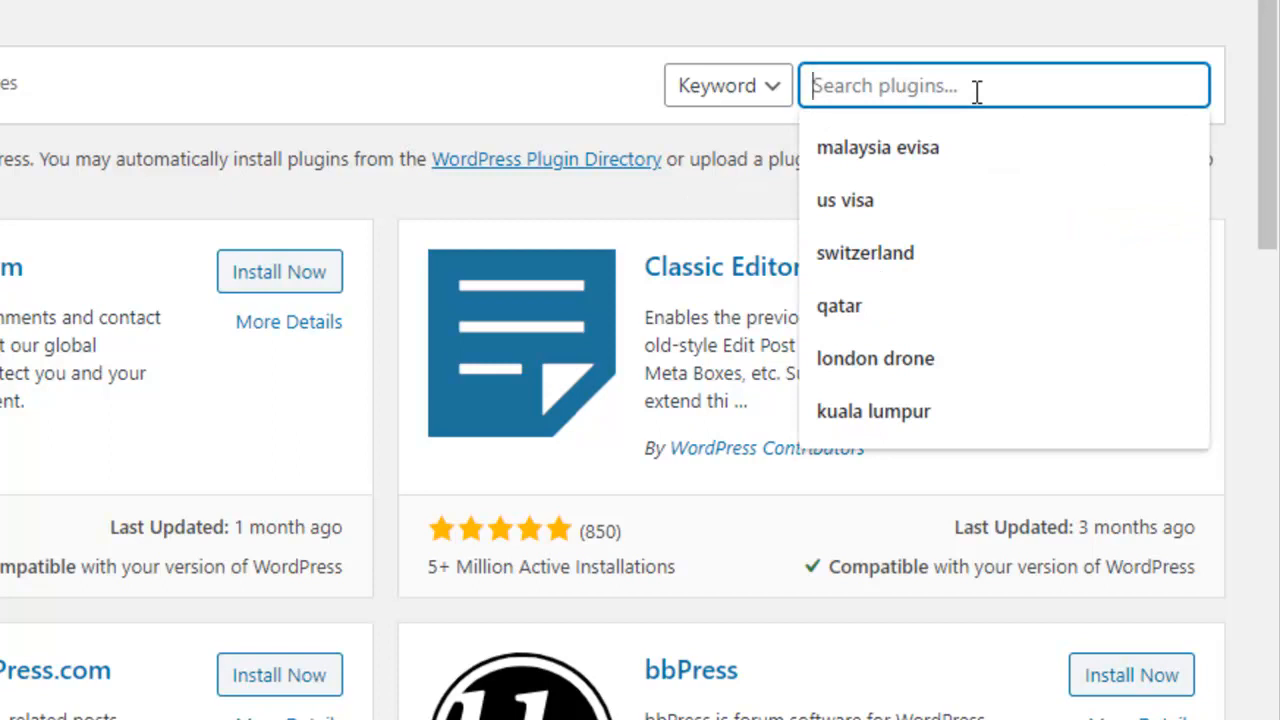
type("ultmita")
key("BackSpace")
key("BackSpace")
type("i")
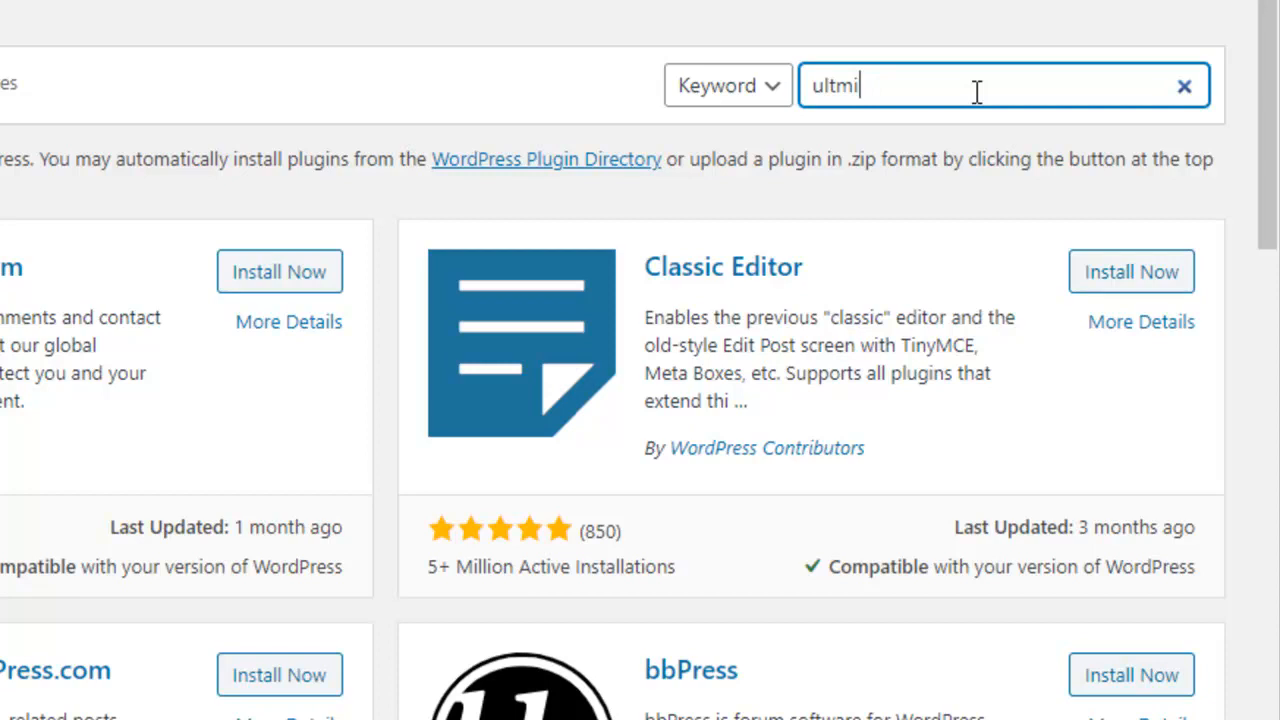
key("BackSpace")
key("BackSpace")
type("imate wor")
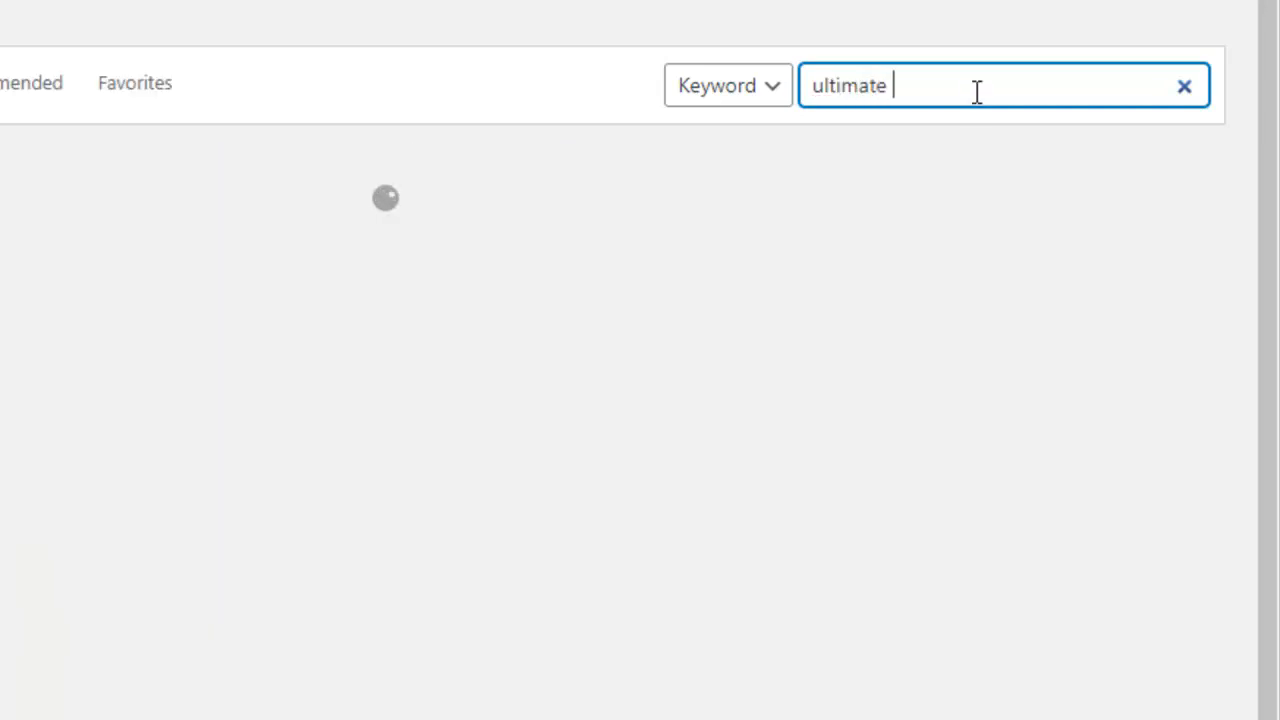
type("dpress blocks")
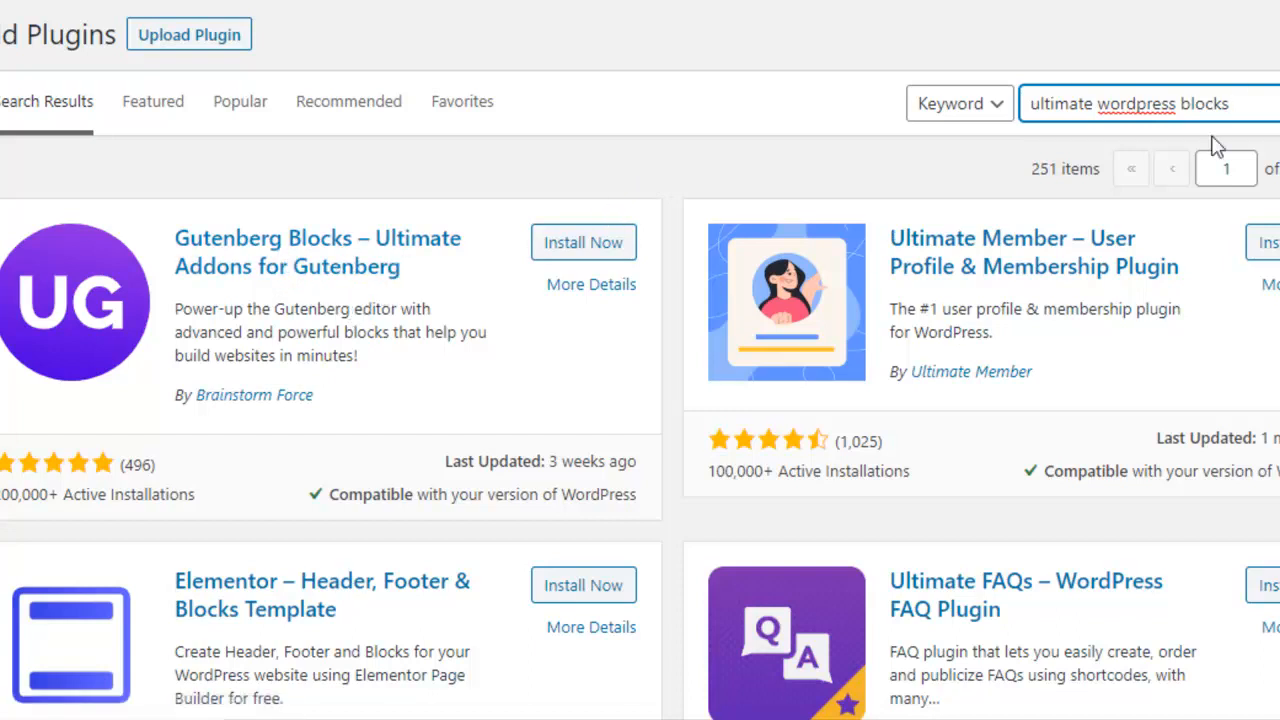
Step: Install and activate the "Ultimate Blocks – Gutenberg Blocks Plugin" from the search results, and look over its welcome page
scroll(640, 360, "down", 5)
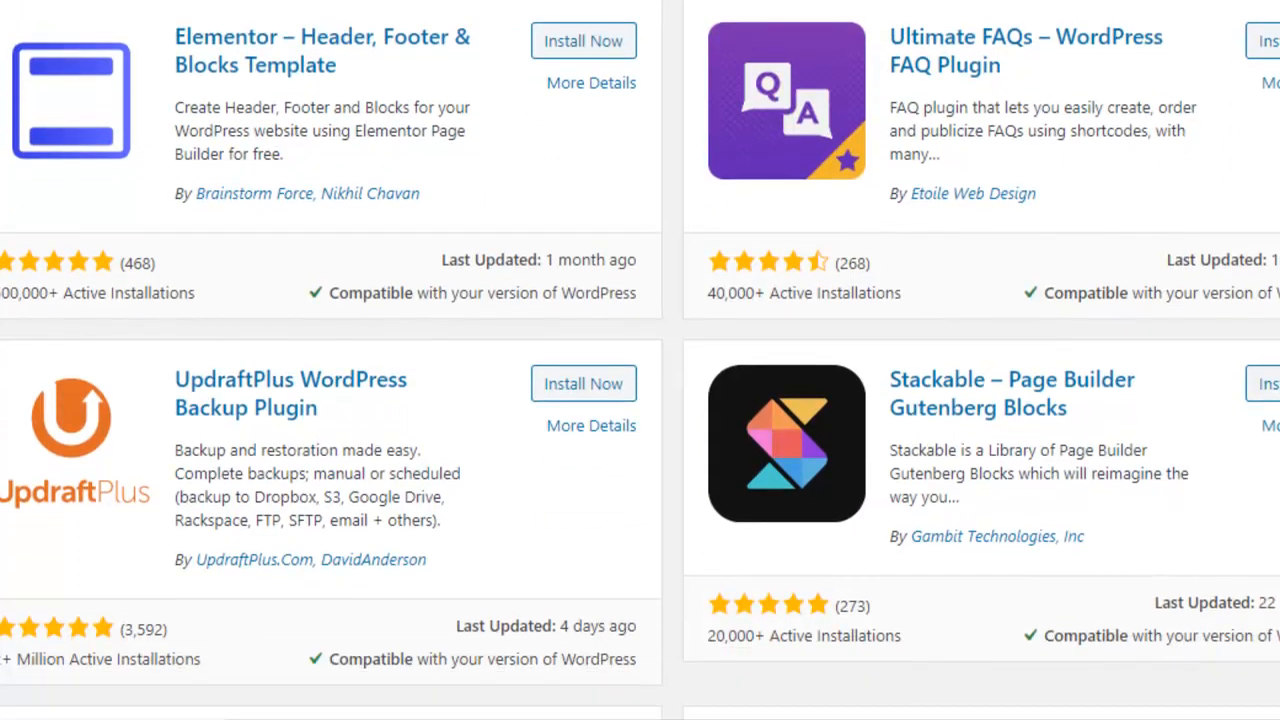
scroll(640, 360, "down", 5)
scroll(640, 360, "down", 3)
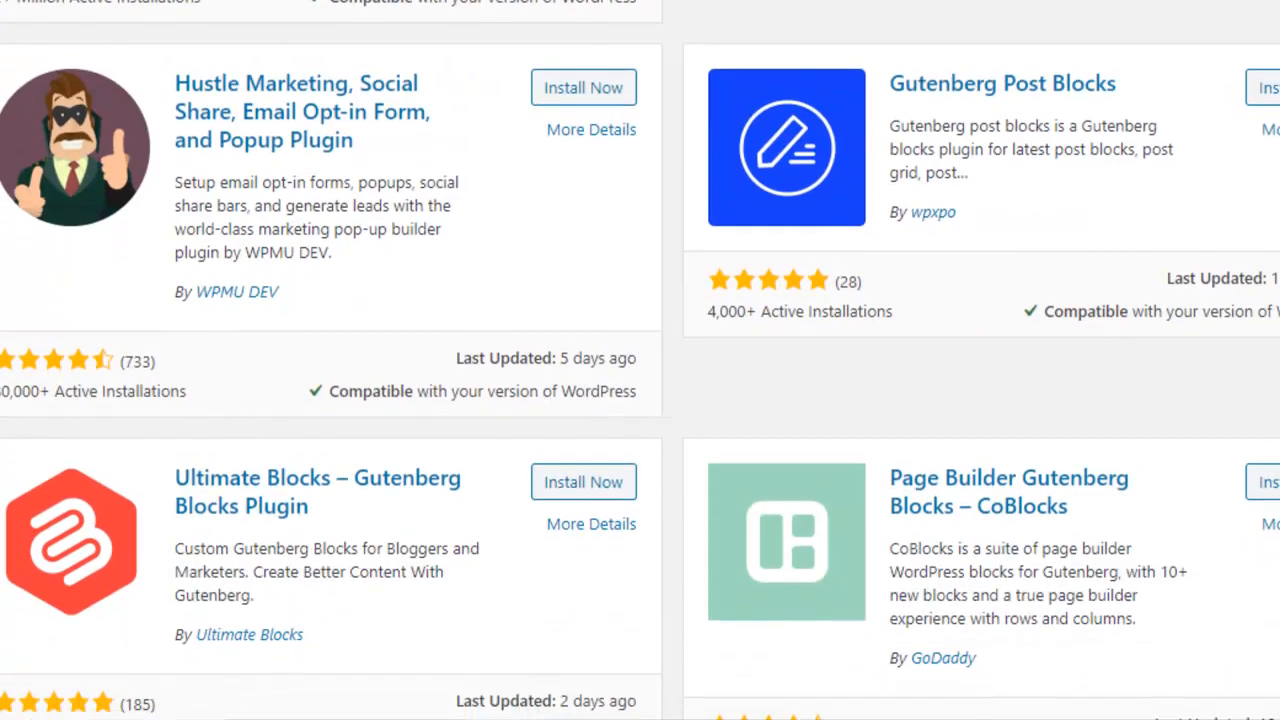
scroll(1200, 198, "down", 1)
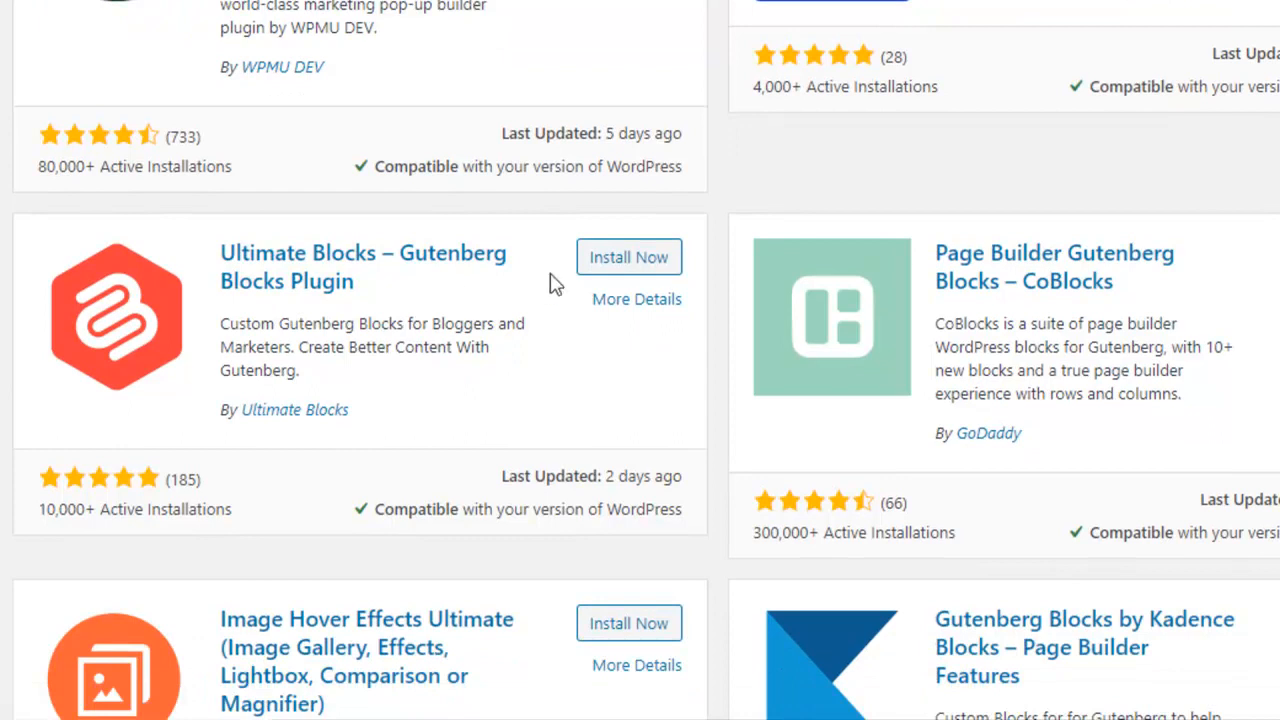
left_click(638, 274)
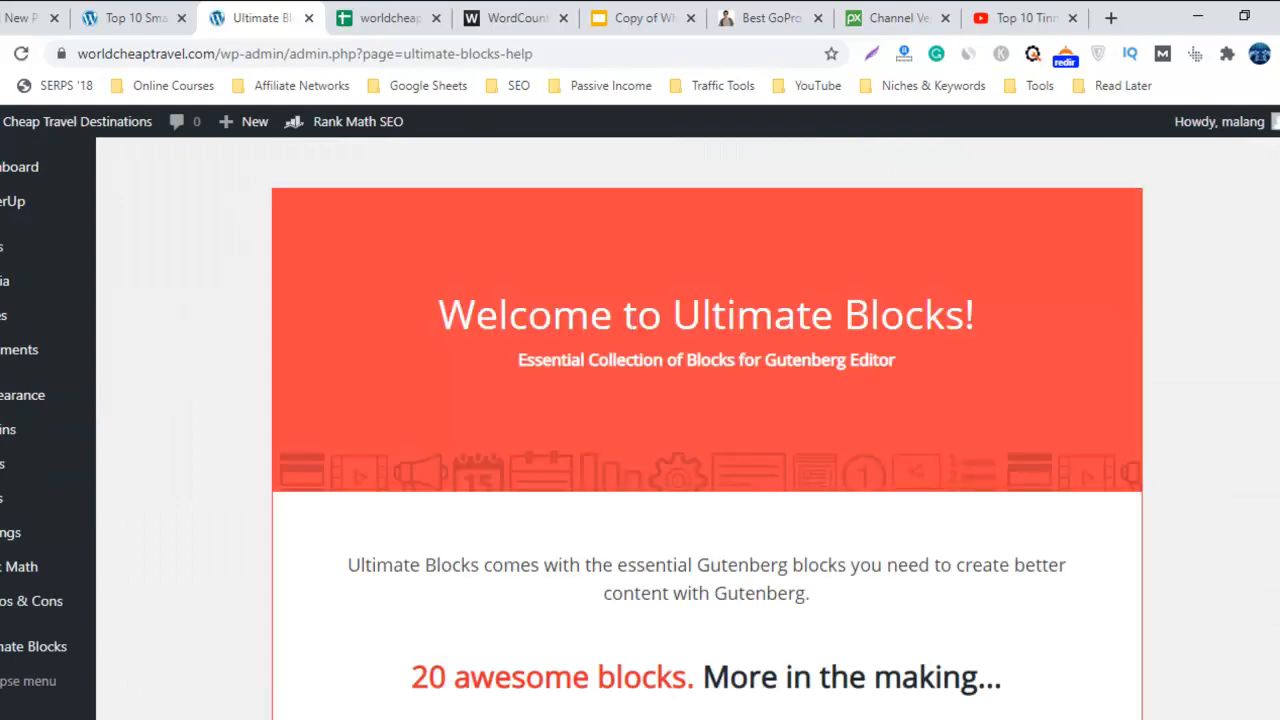
scroll(707, 430, "down", 3)
scroll(707, 430, "up", 3)
Step: Examine the table of page contents and the quick answer list near the start of the GoPro alternatives article
left_click(1025, 14)
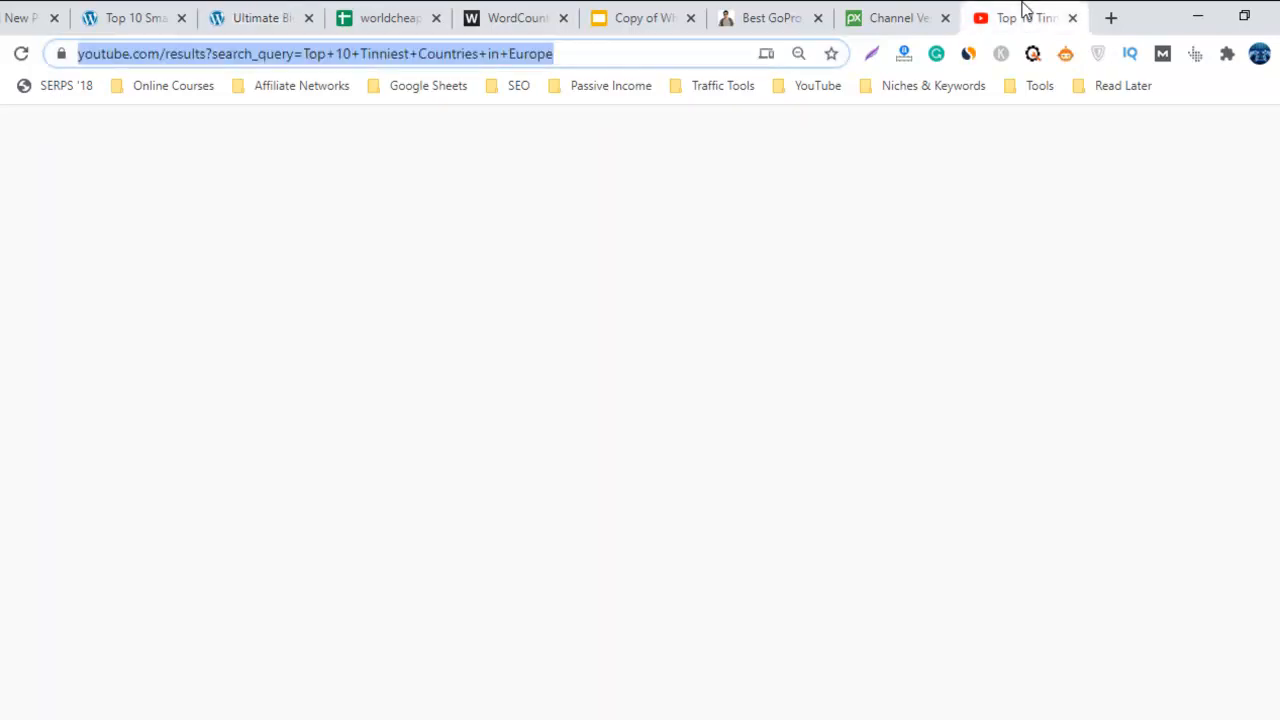
left_click(771, 15)
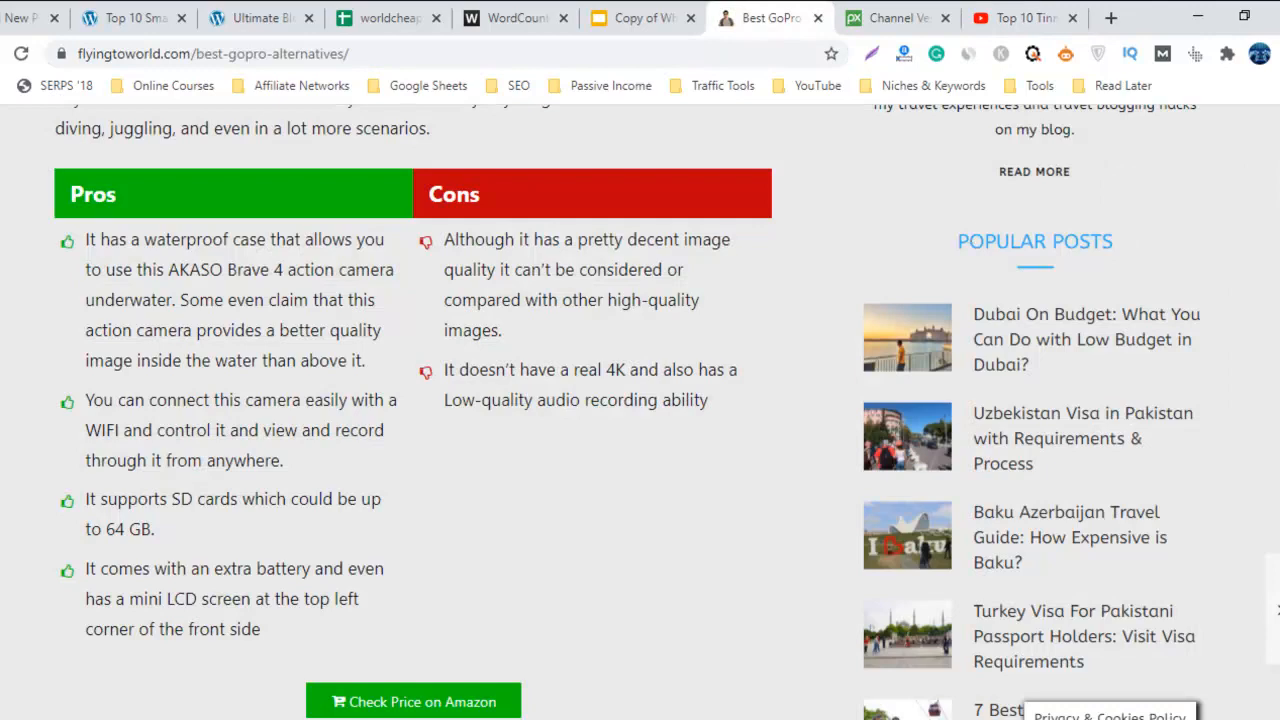
scroll(640, 400, "up", 20)
scroll(640, 400, "down", 5)
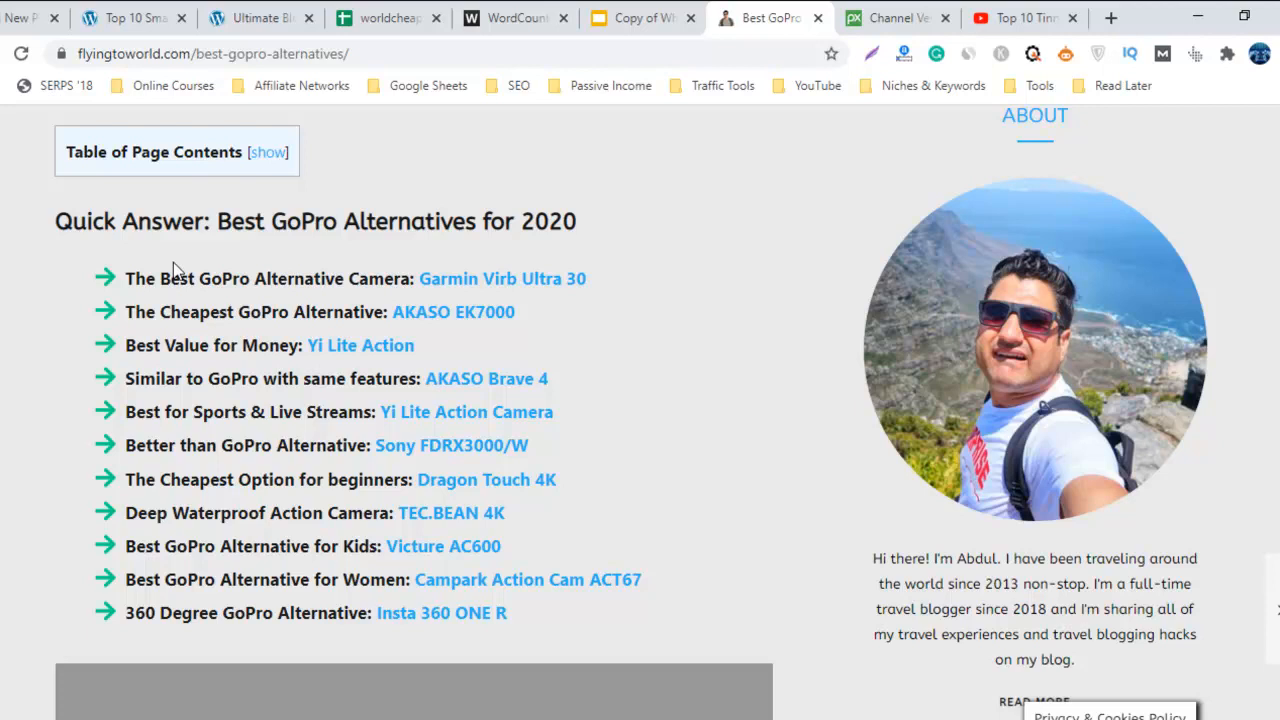
Step: Return to the WordPress admin and search the plugin directory for "table of content plus"
left_click(255, 17)
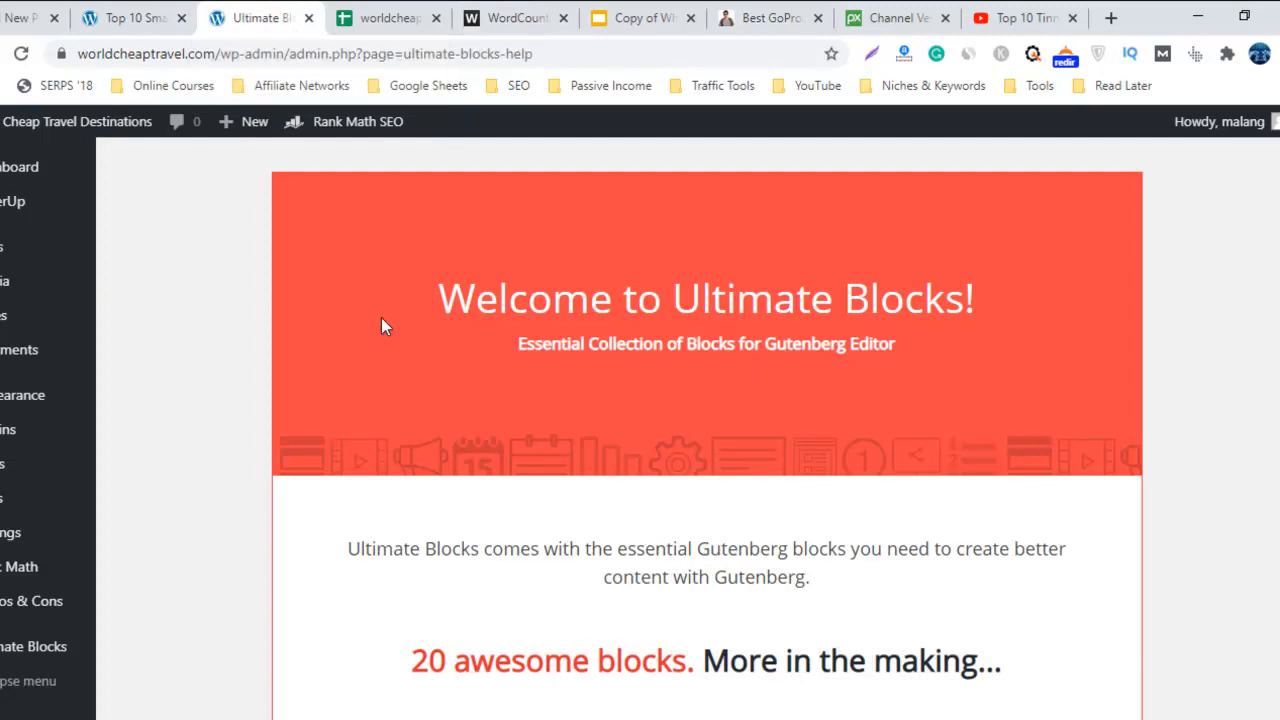
mouse_move(78, 405)
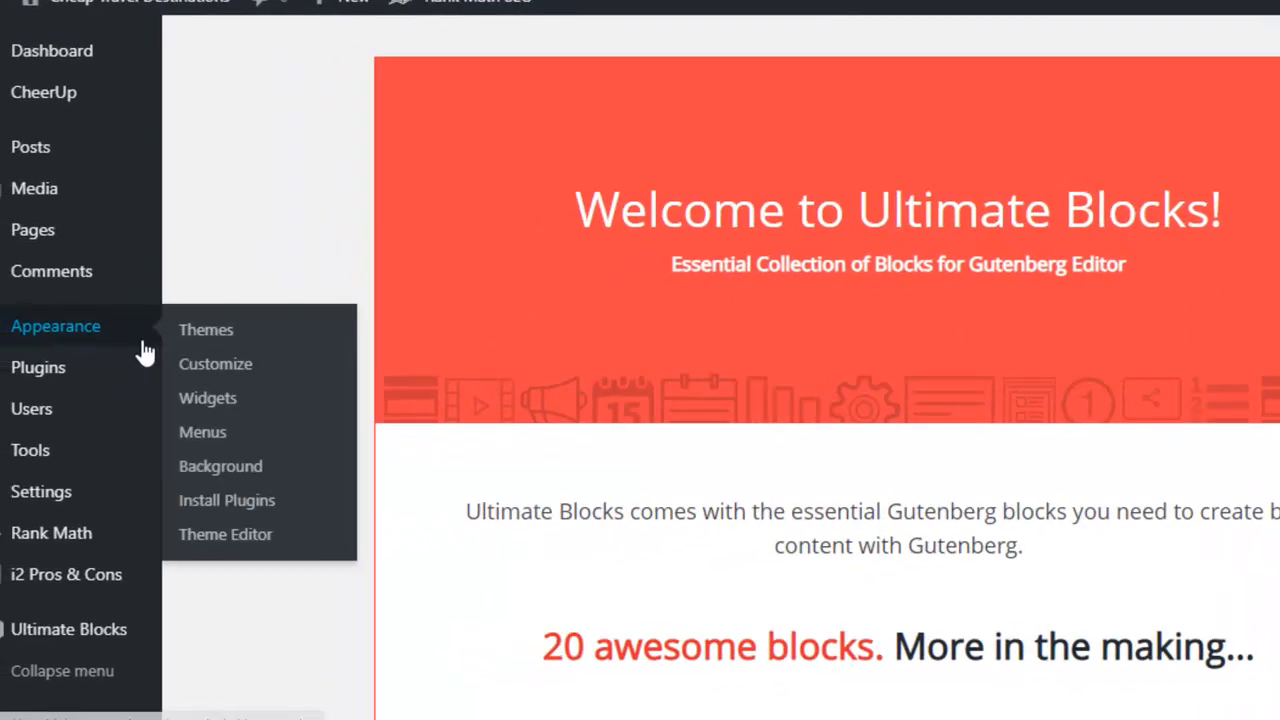
mouse_move(113, 362)
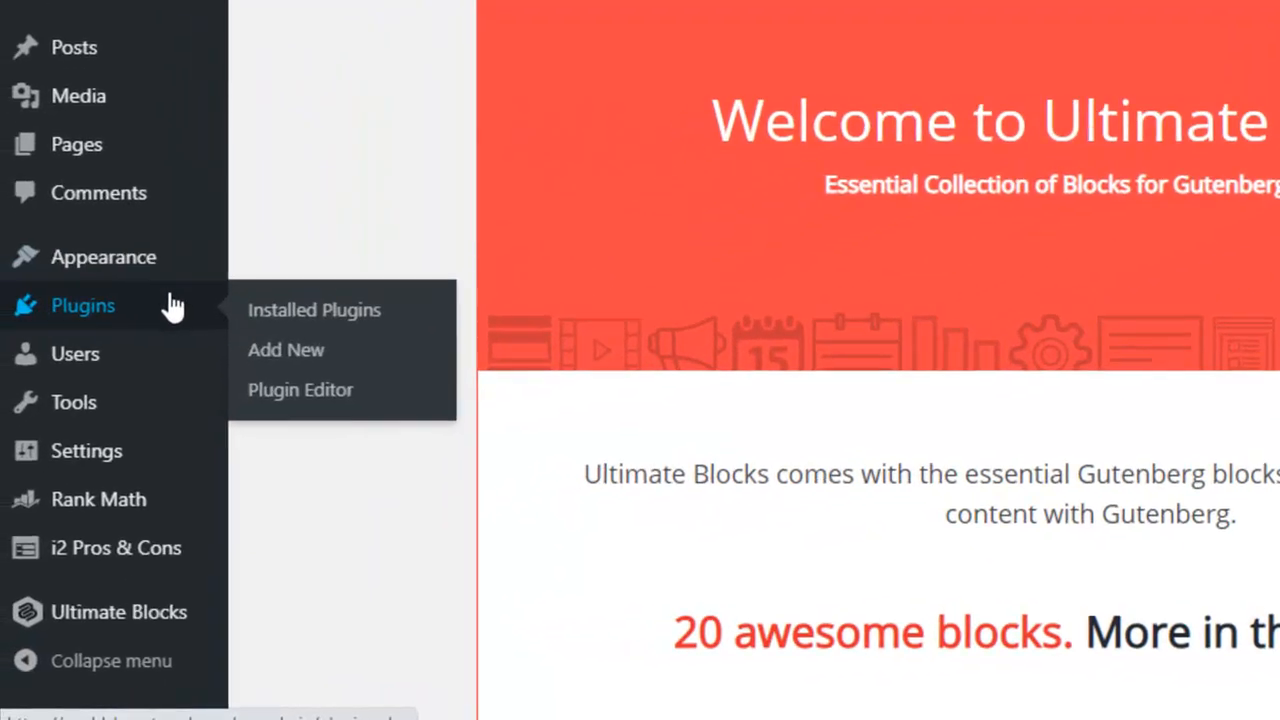
left_click(214, 404)
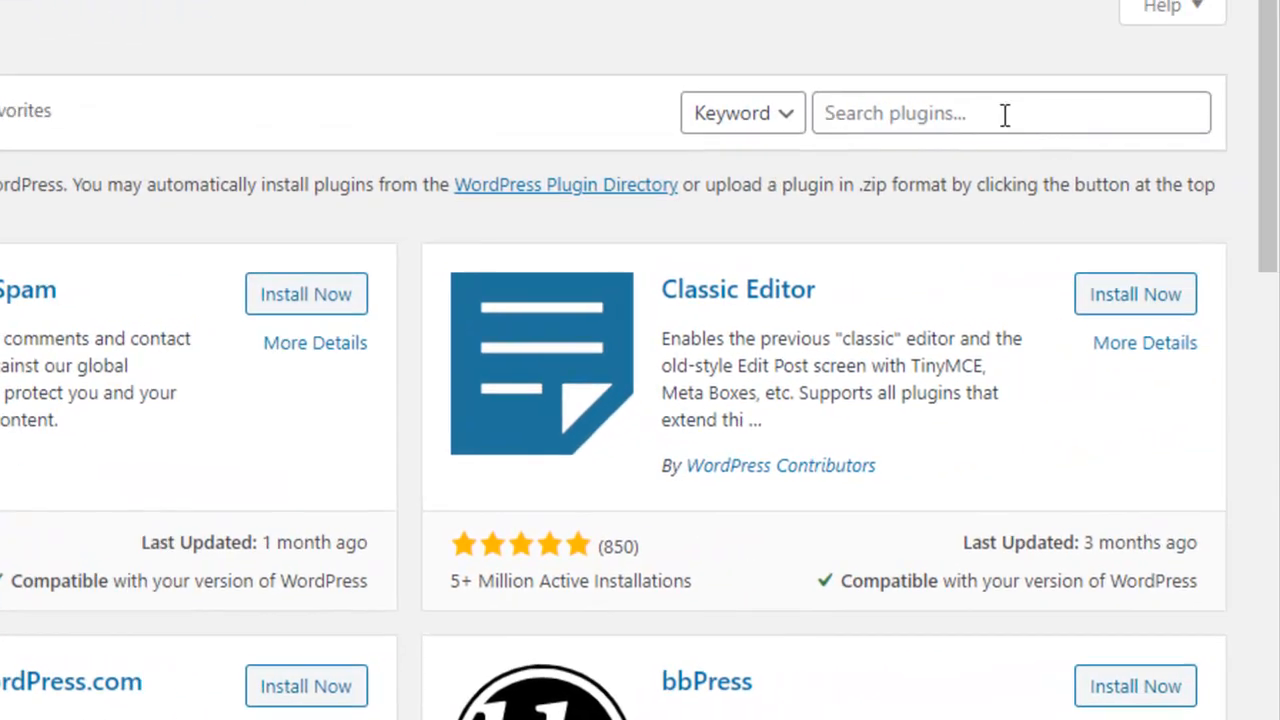
left_click(1005, 113)
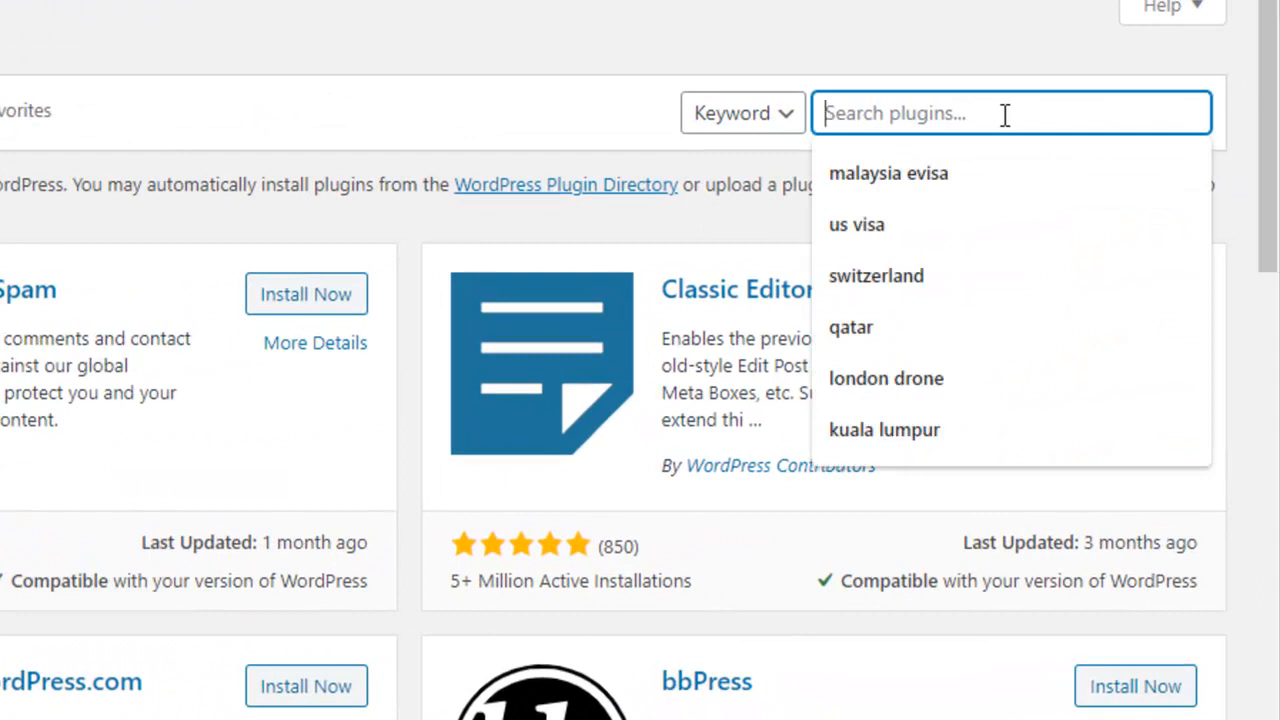
type("table of content plus")
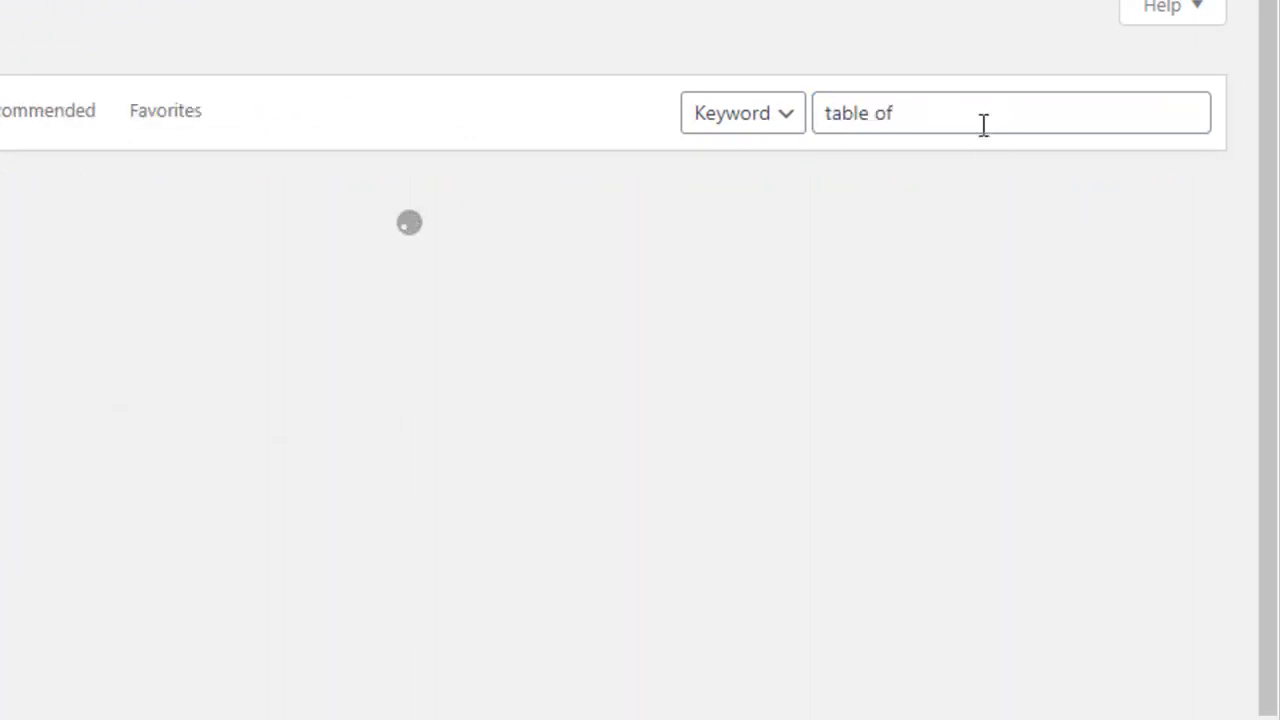
left_click(983, 112)
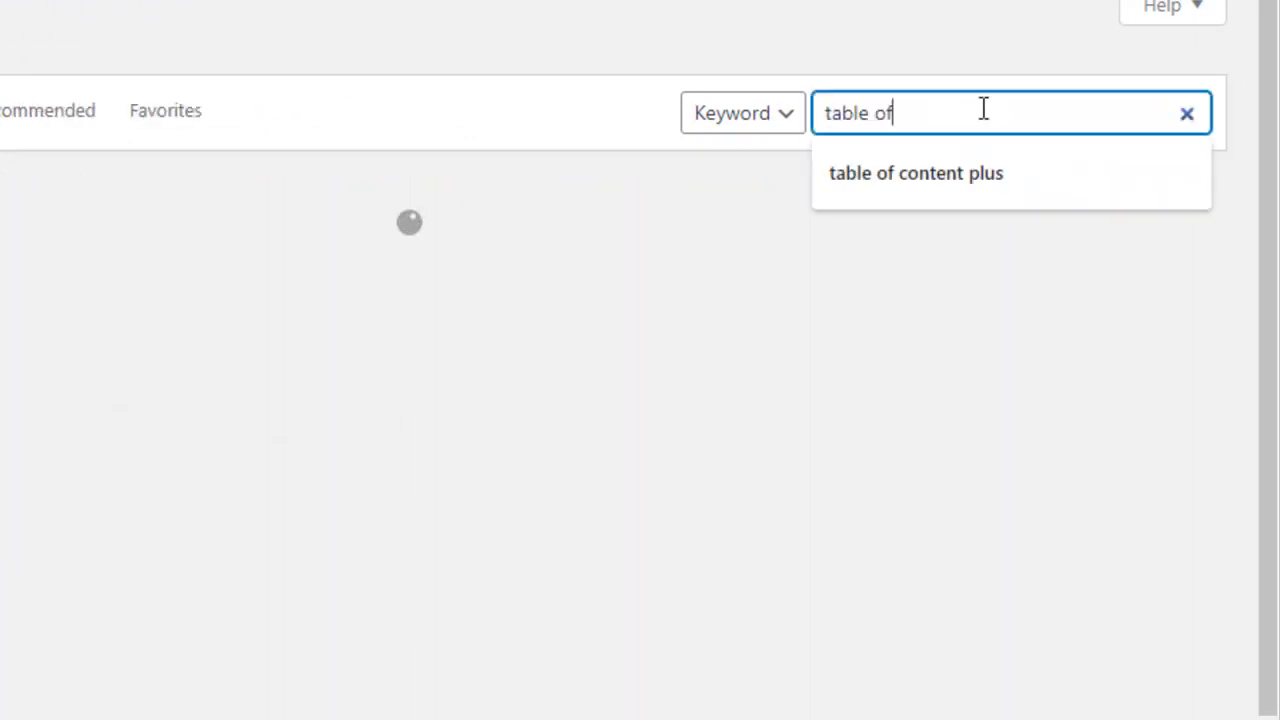
left_click(980, 172)
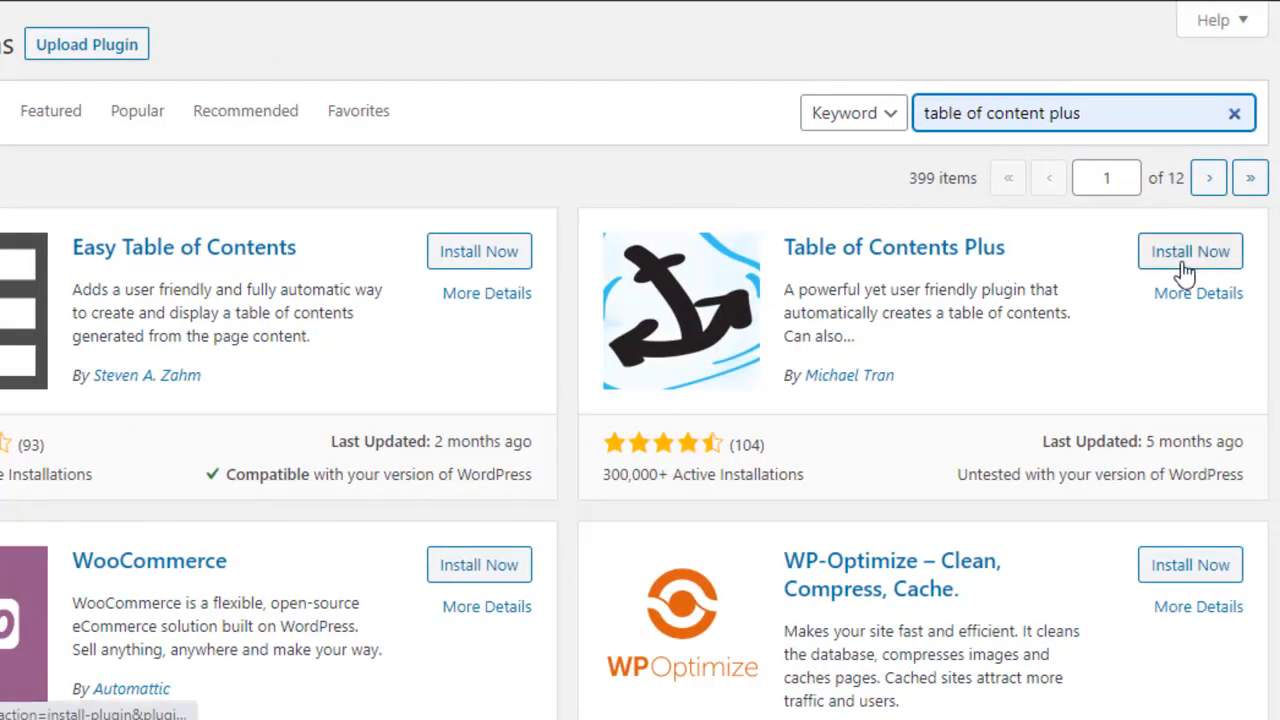
Step: Install and activate the "Table of Contents Plus" plugin from the search results
left_click(1185, 258)
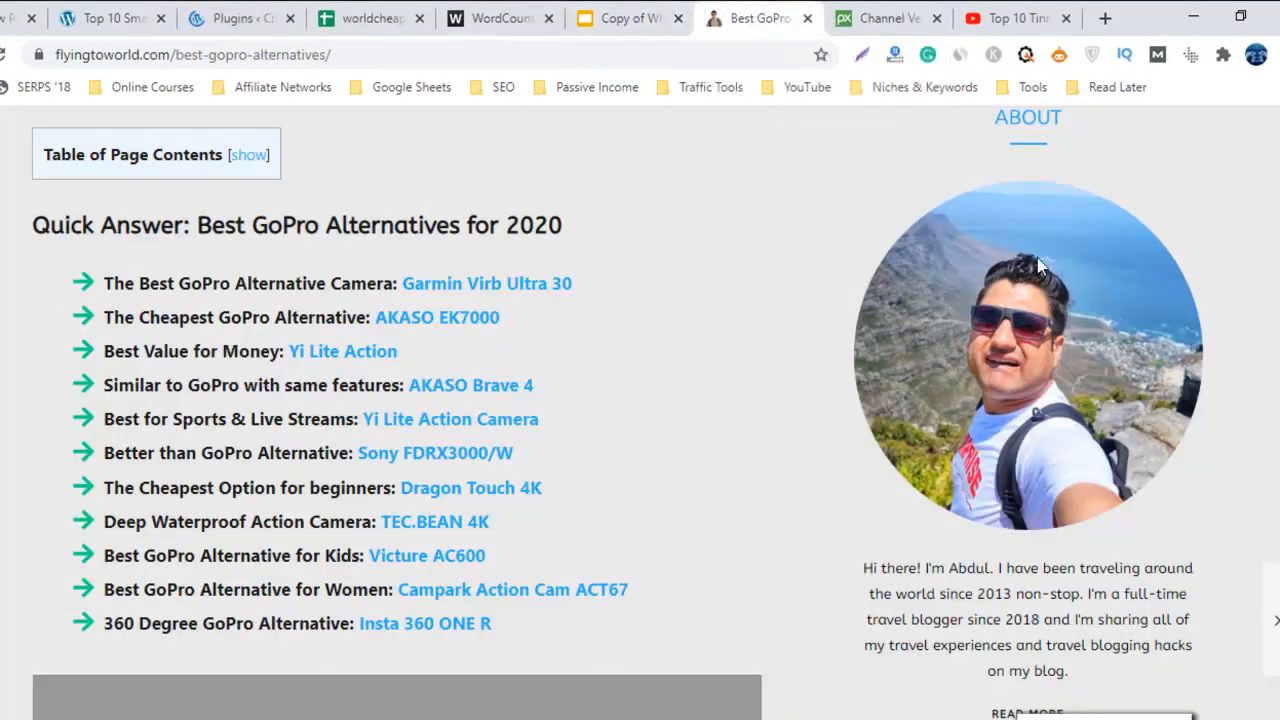
Step: Expand the table of page contents in the GoPro alternatives article, examine its entries, and follow its Sony FDRX3000/W link to that section
scroll(1040, 262, "up", 4)
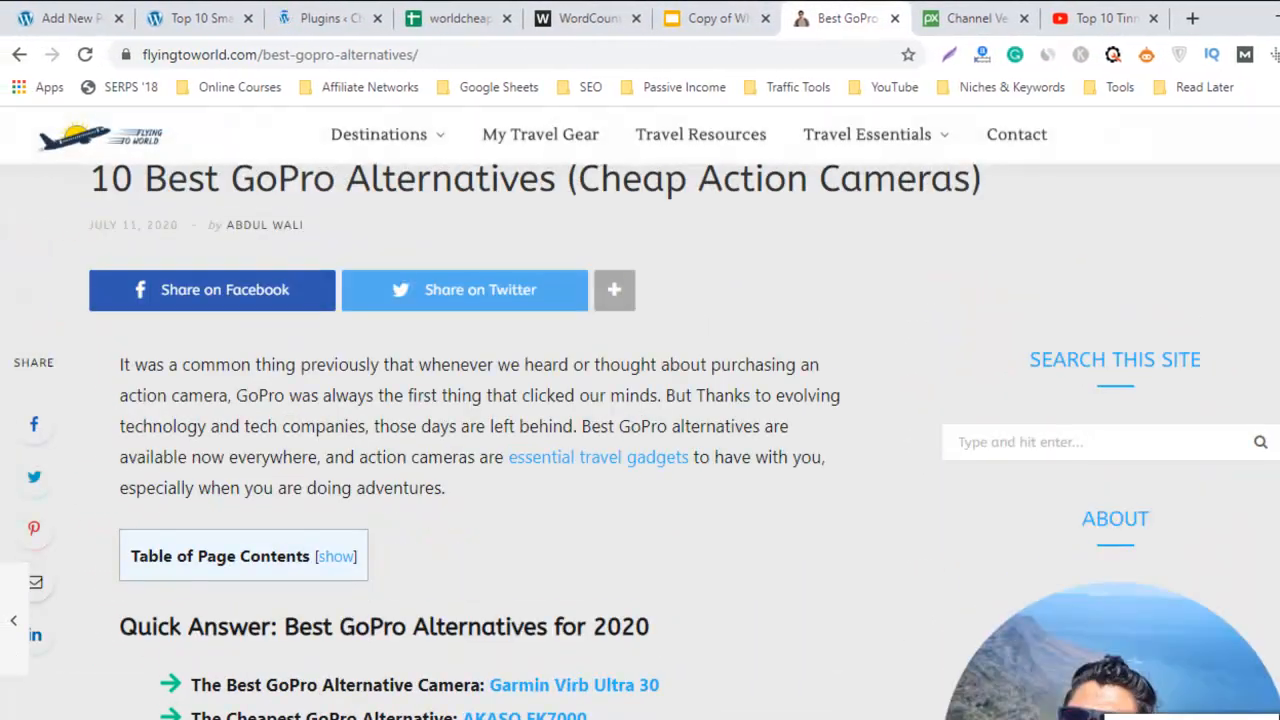
scroll(224, 268, "down", 3)
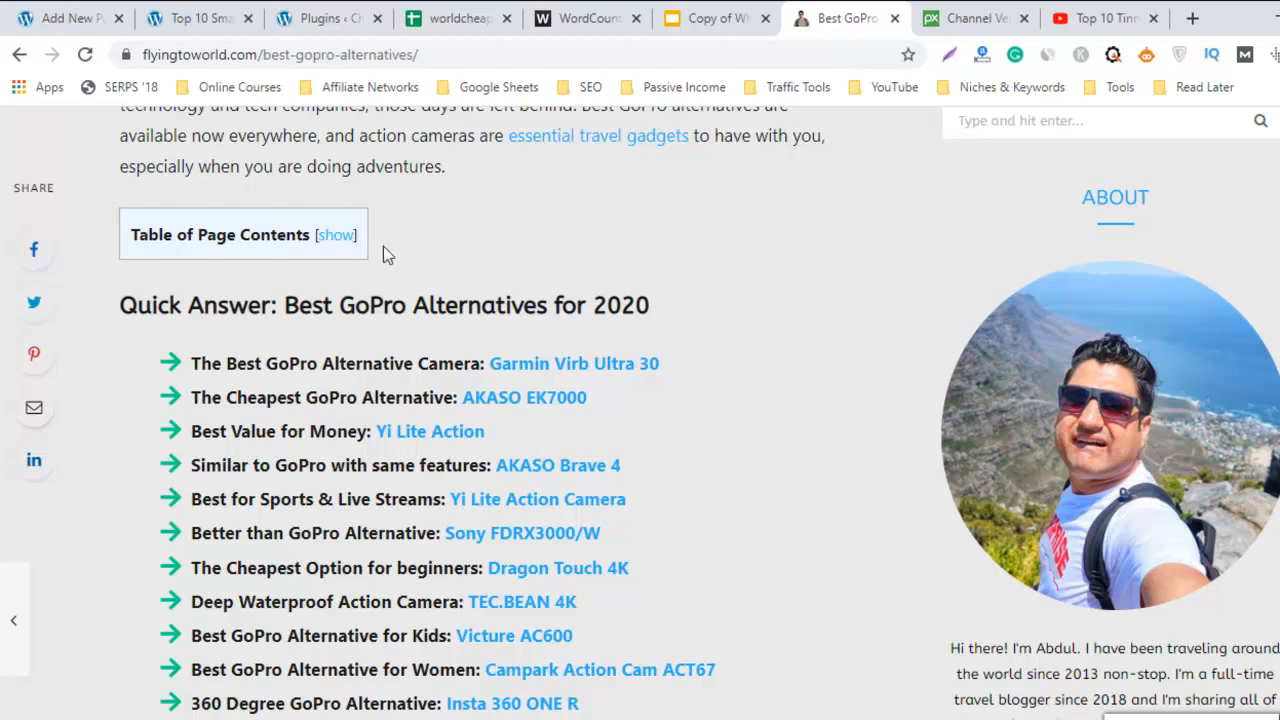
left_click(337, 238)
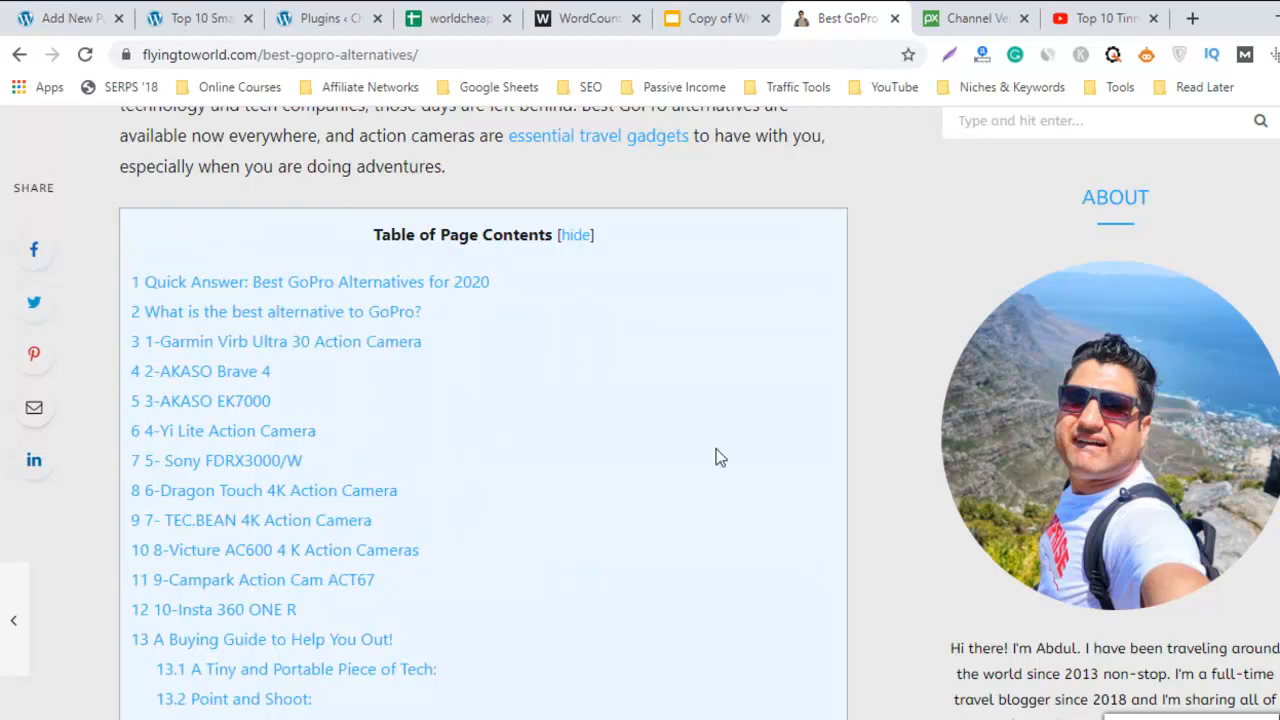
scroll(640, 413, "down", 9)
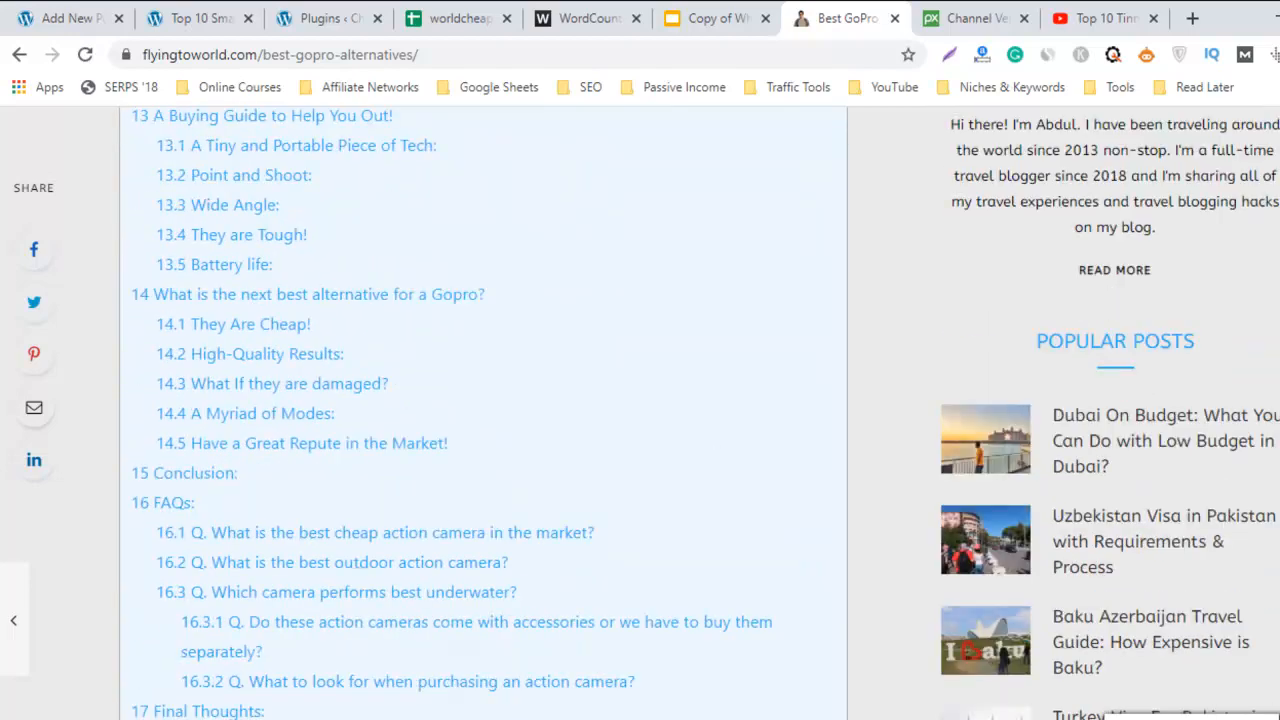
scroll(640, 413, "up", 9)
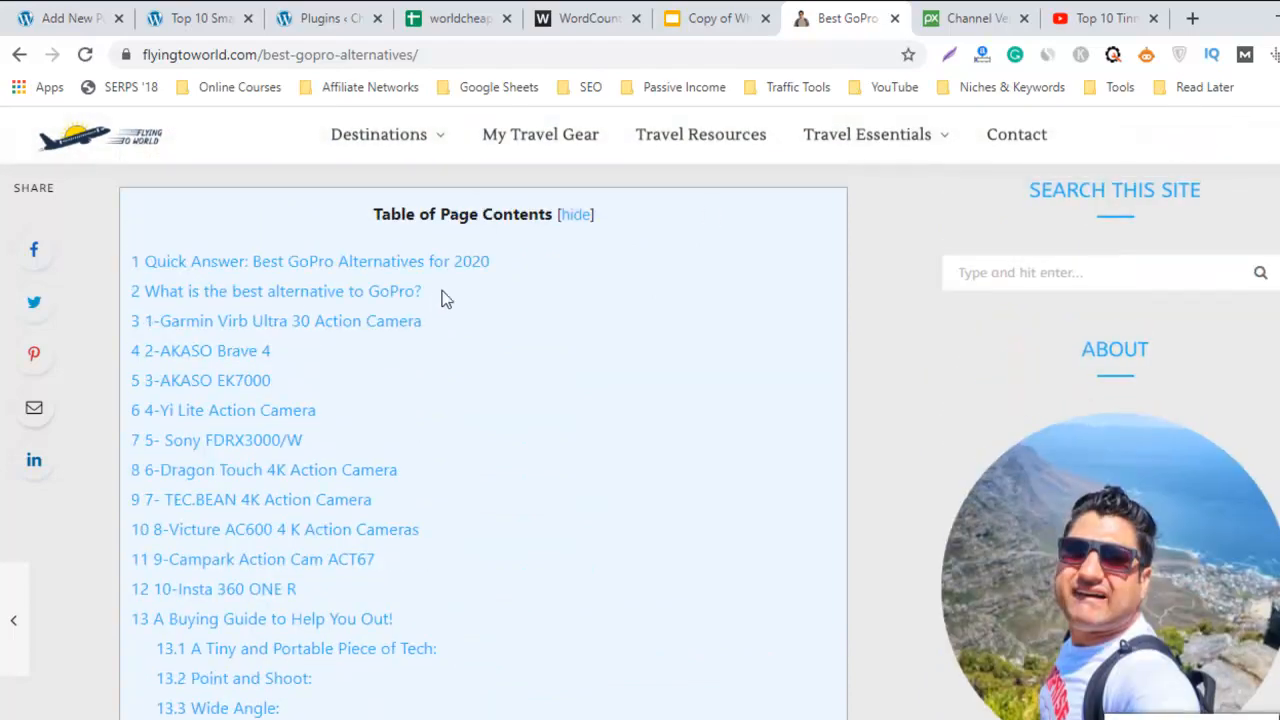
left_click(287, 447)
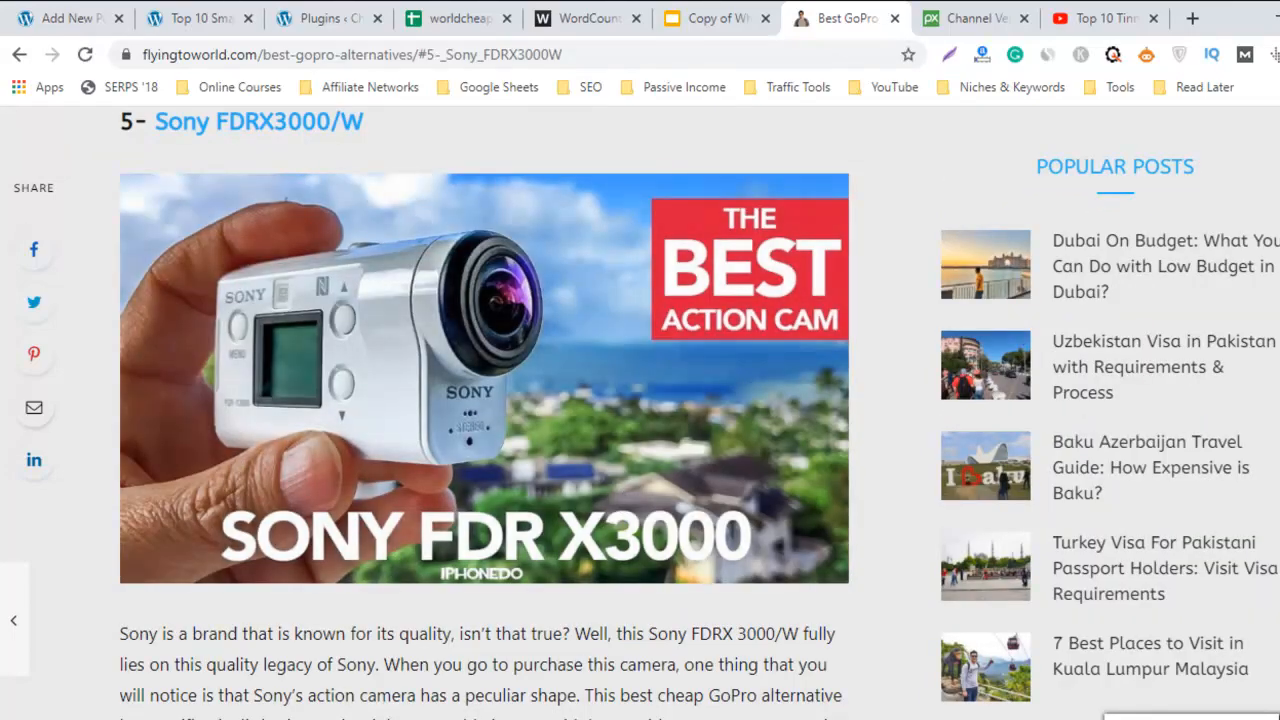
scroll(640, 413, "up", 10)
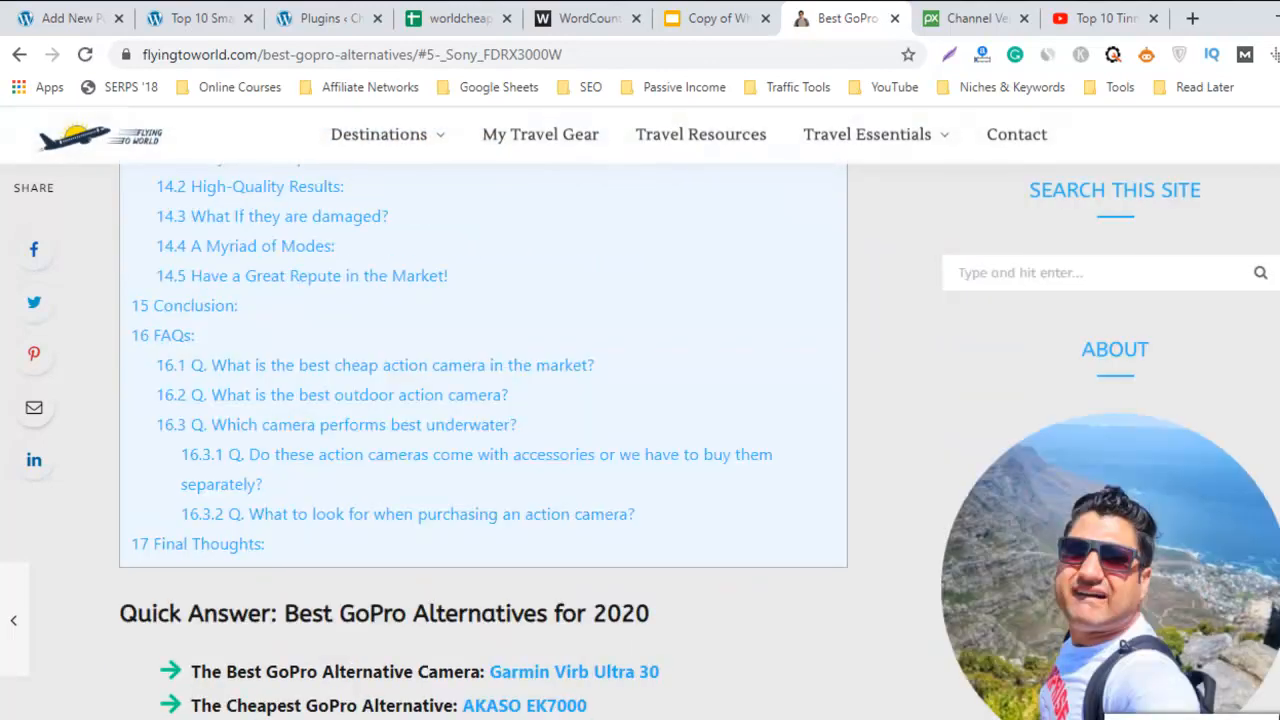
scroll(640, 413, "up", 2)
scroll(640, 413, "down", 1)
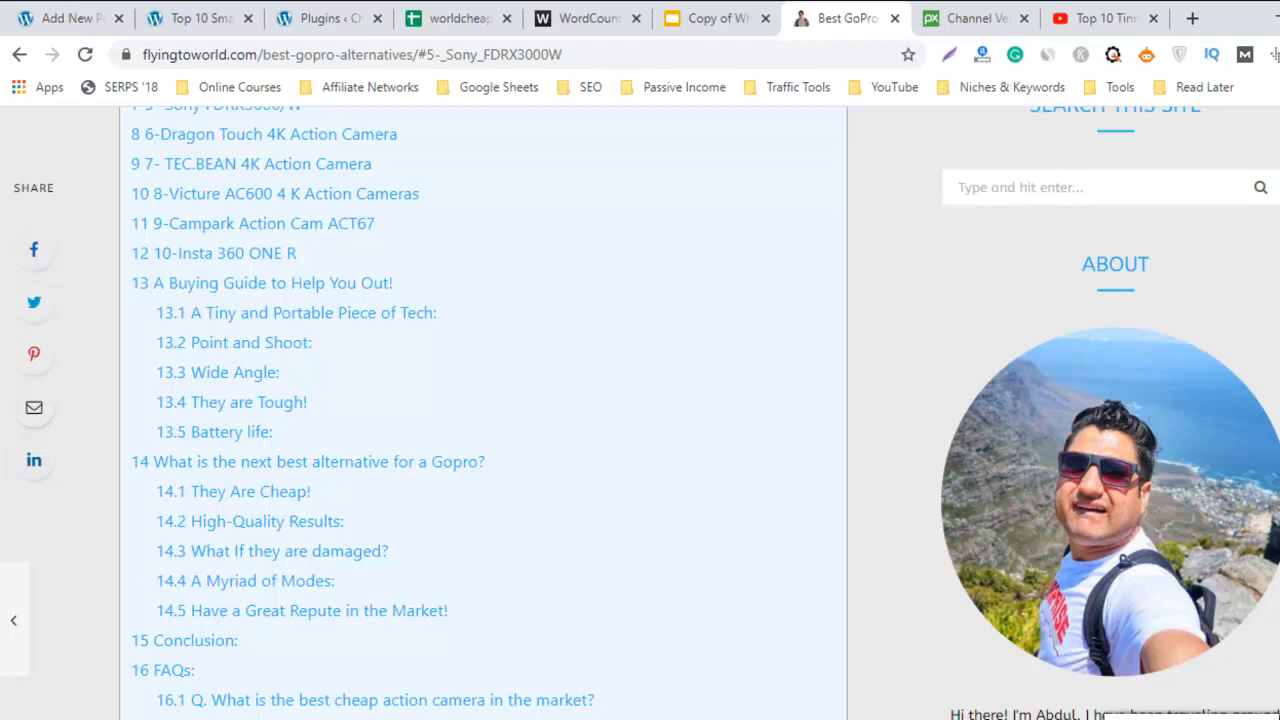
scroll(640, 413, "up", 8)
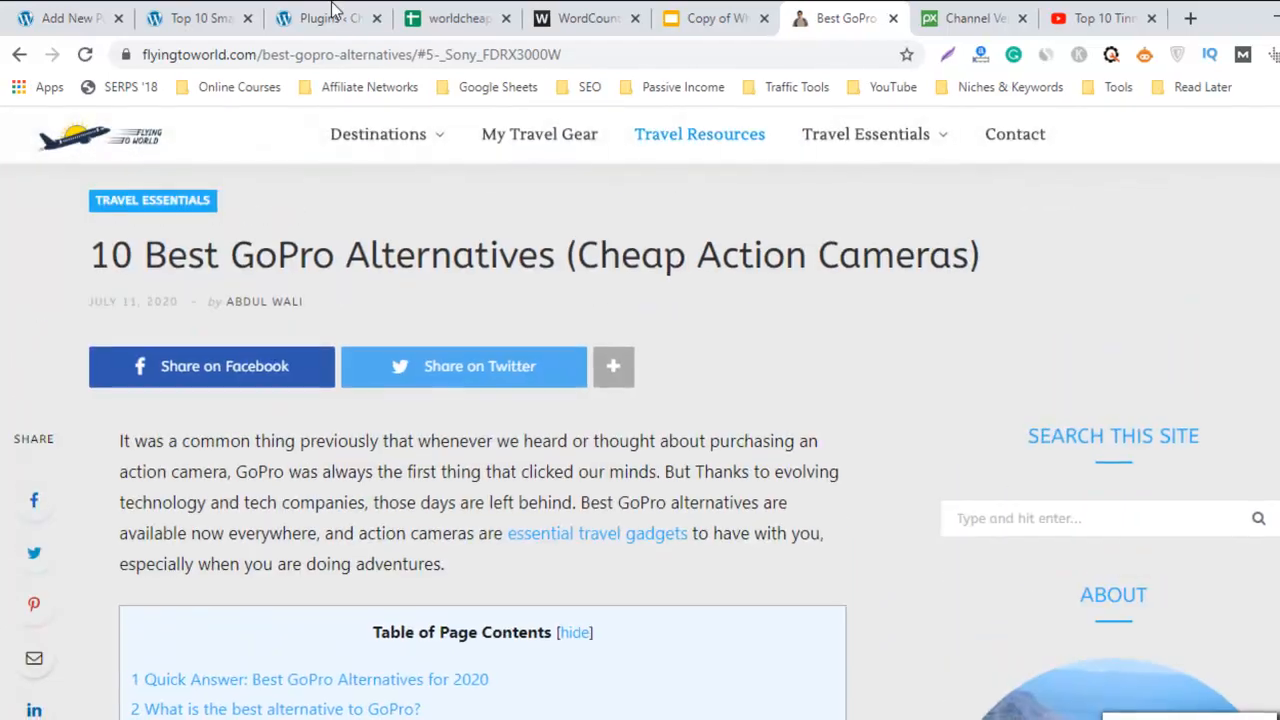
Step: Look over the site's installed plugins list and the content optimization tips slide in the SEO presentation
left_click(190, 10)
left_click(300, 14)
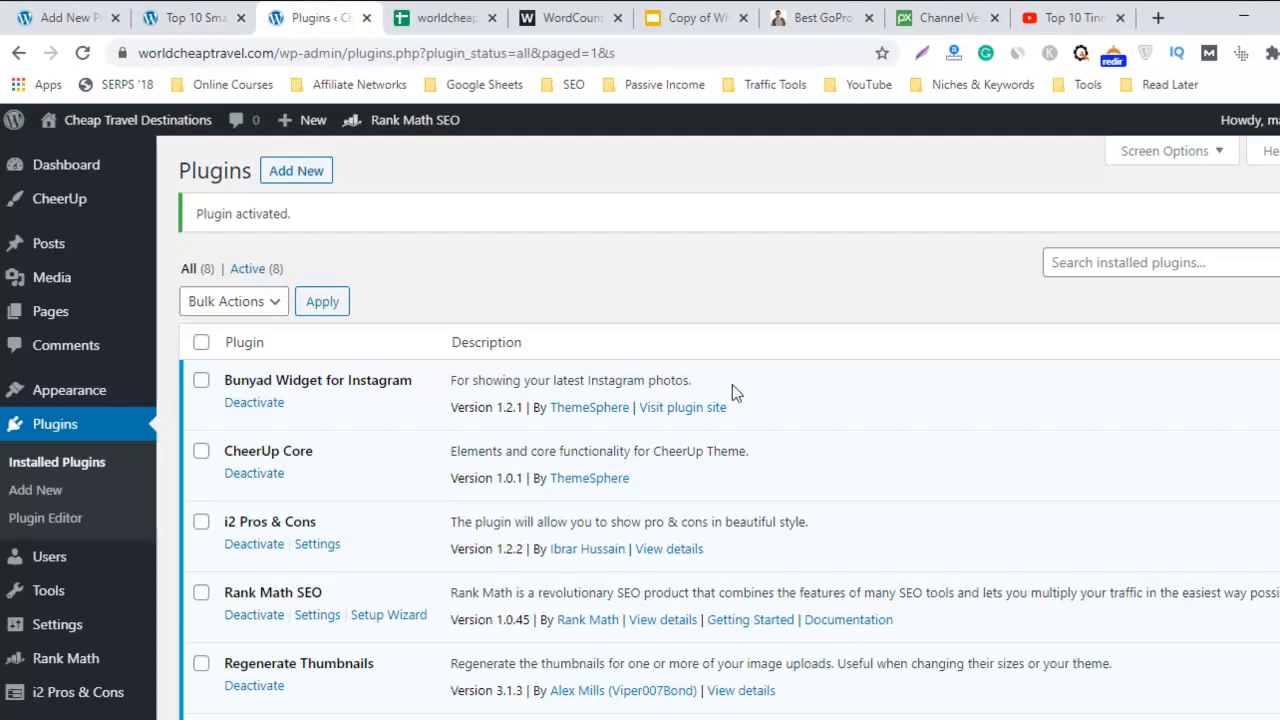
scroll(775, 362, "down", 3)
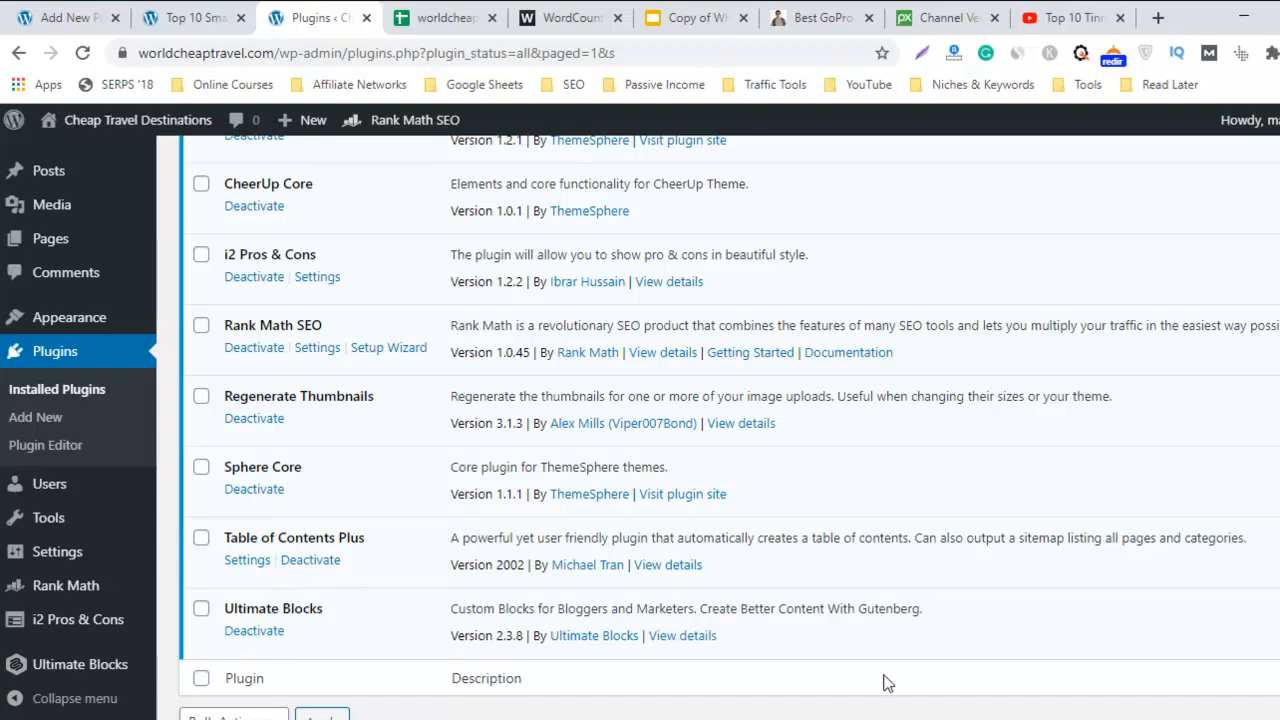
left_click(690, 16)
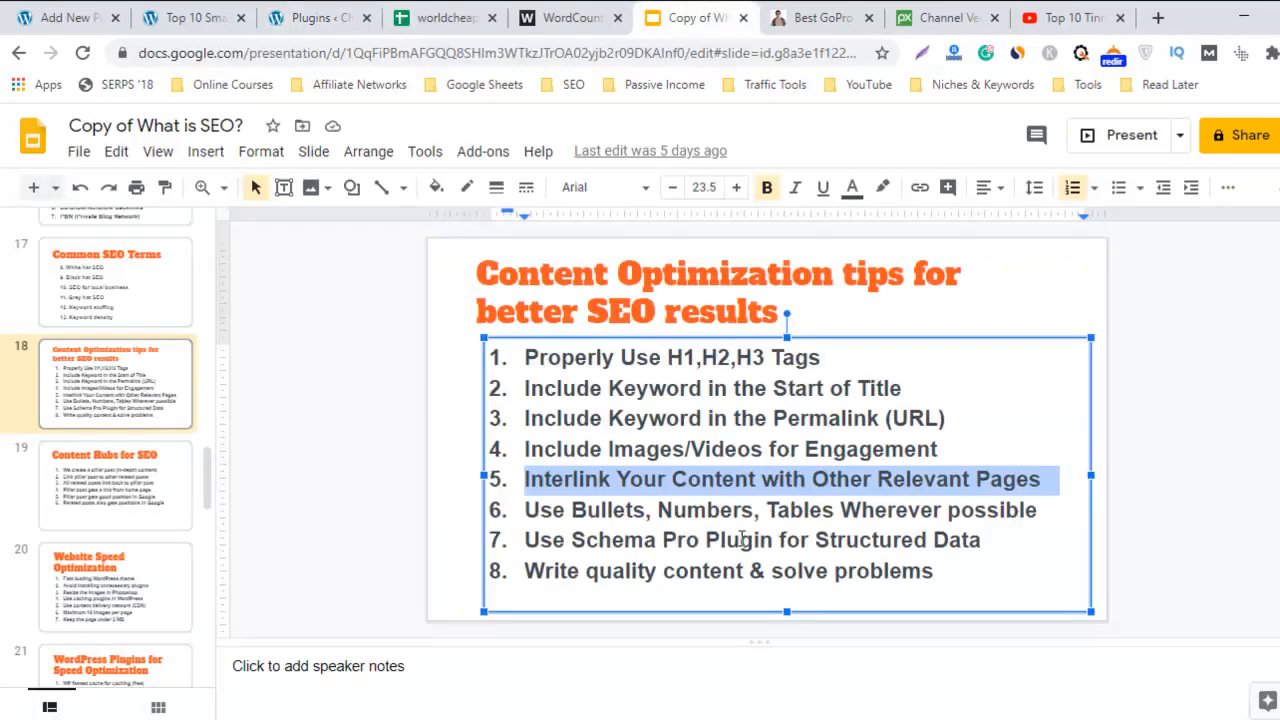
left_click(787, 540)
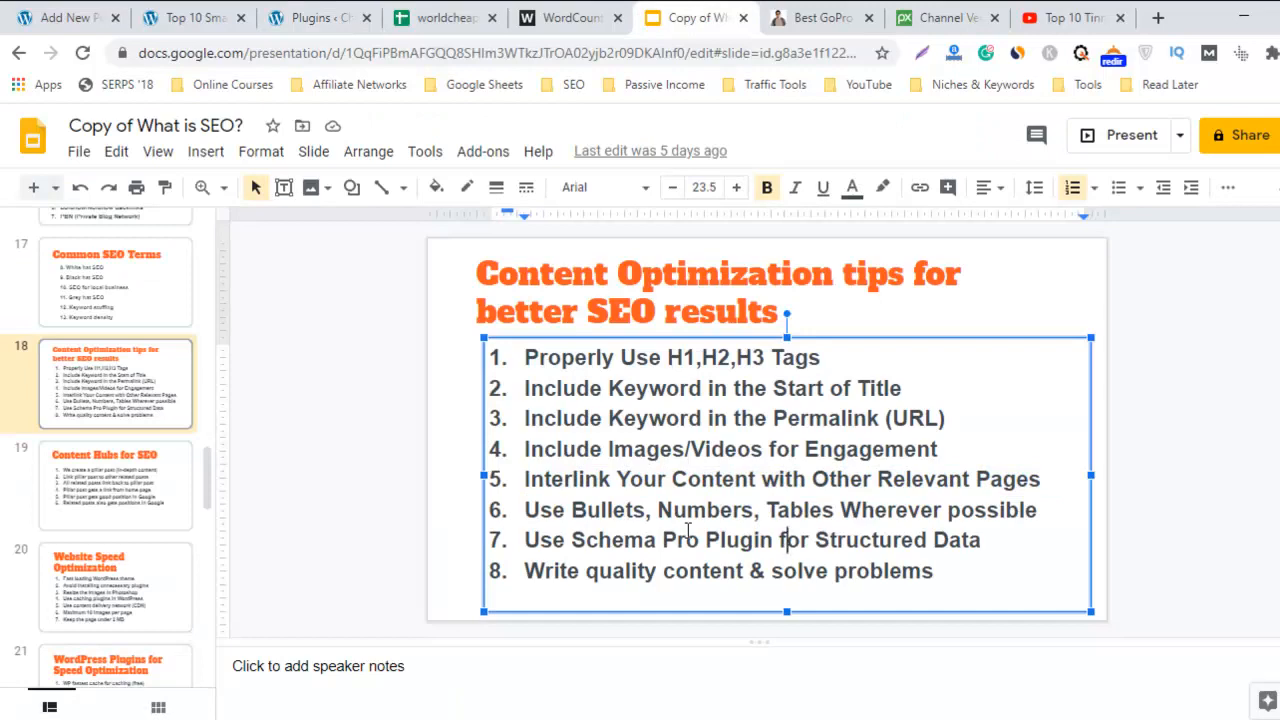
Step: Return to the post editor and add "Smallest Countries in Europe" as the post's Rank Math focus keyword
left_click(200, 17)
left_click(95, 12)
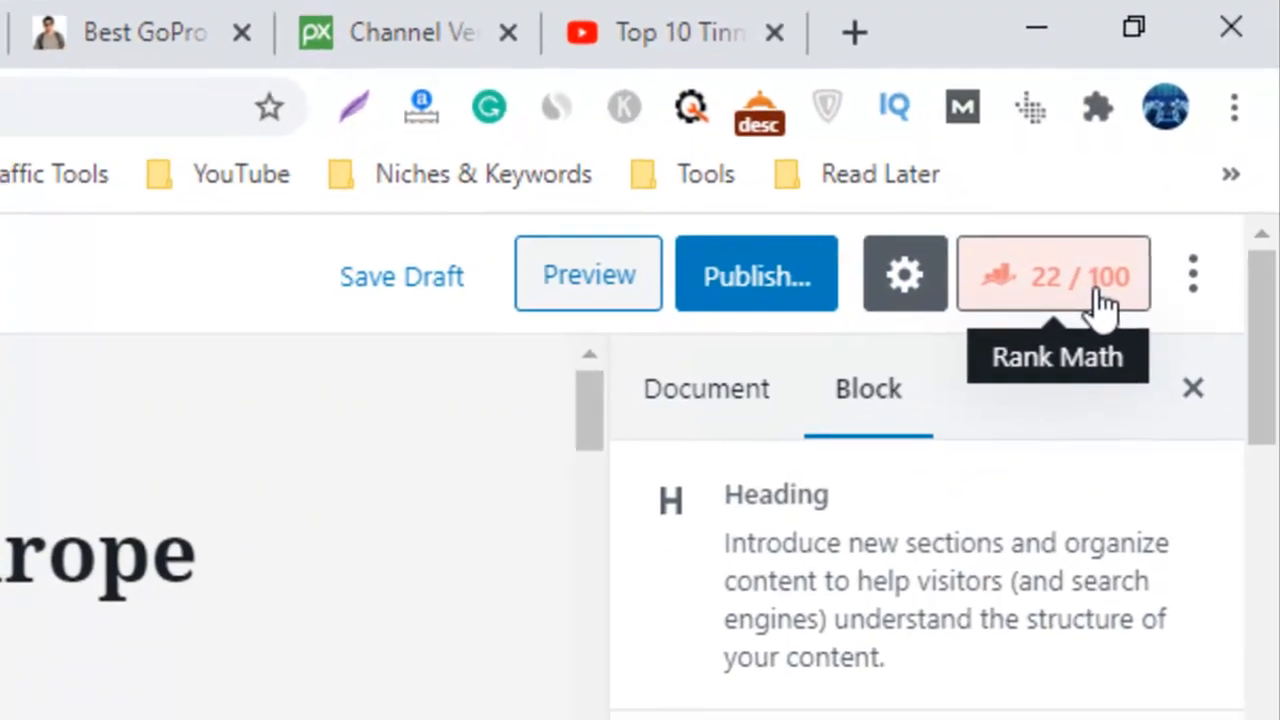
left_click(1097, 316)
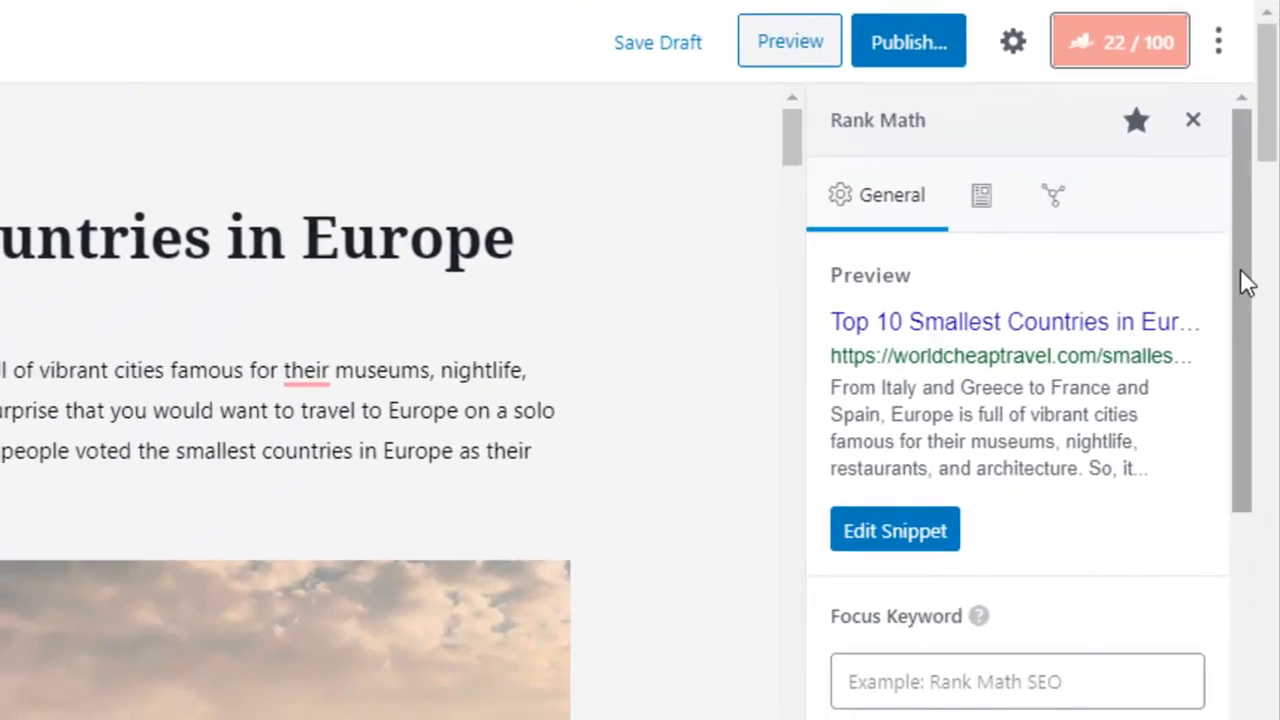
left_click_drag(1243, 277, 1250, 390)
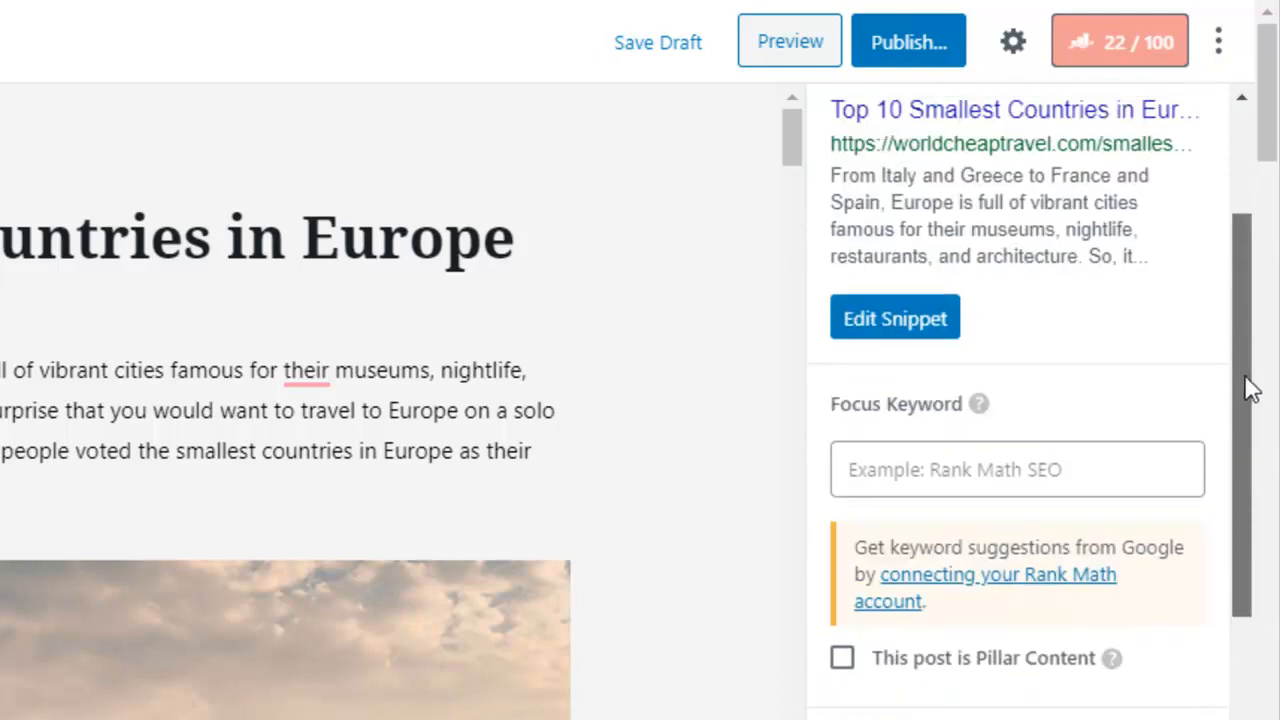
left_click(484, 258)
left_click_drag(517, 243, 2, 243)
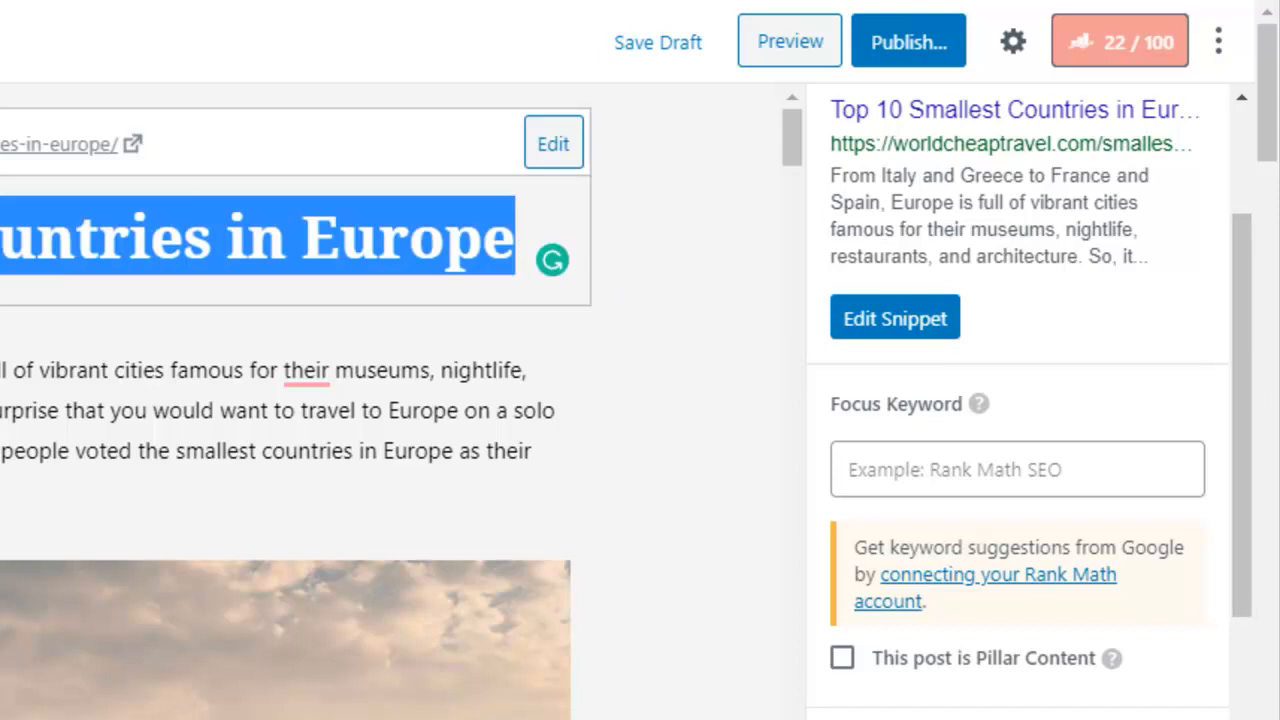
left_click(1051, 483)
type("Smallest Countries in Europe")
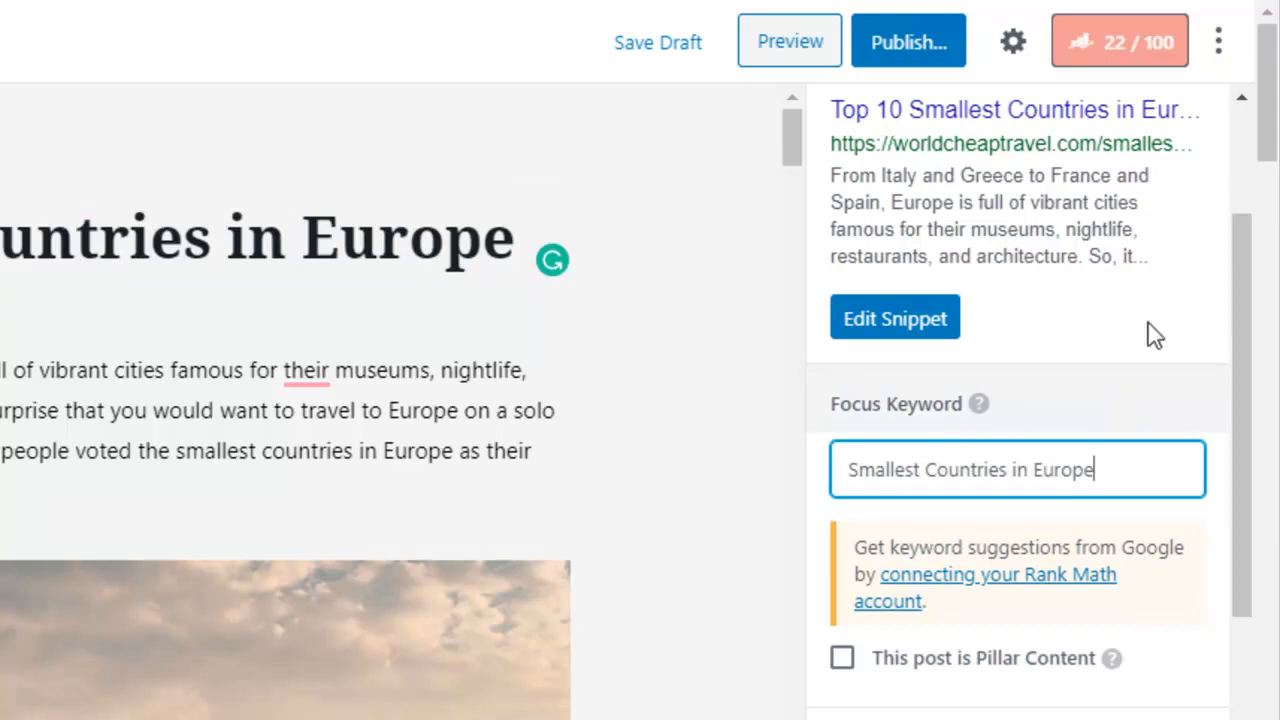
key("Return")
left_click(1130, 477)
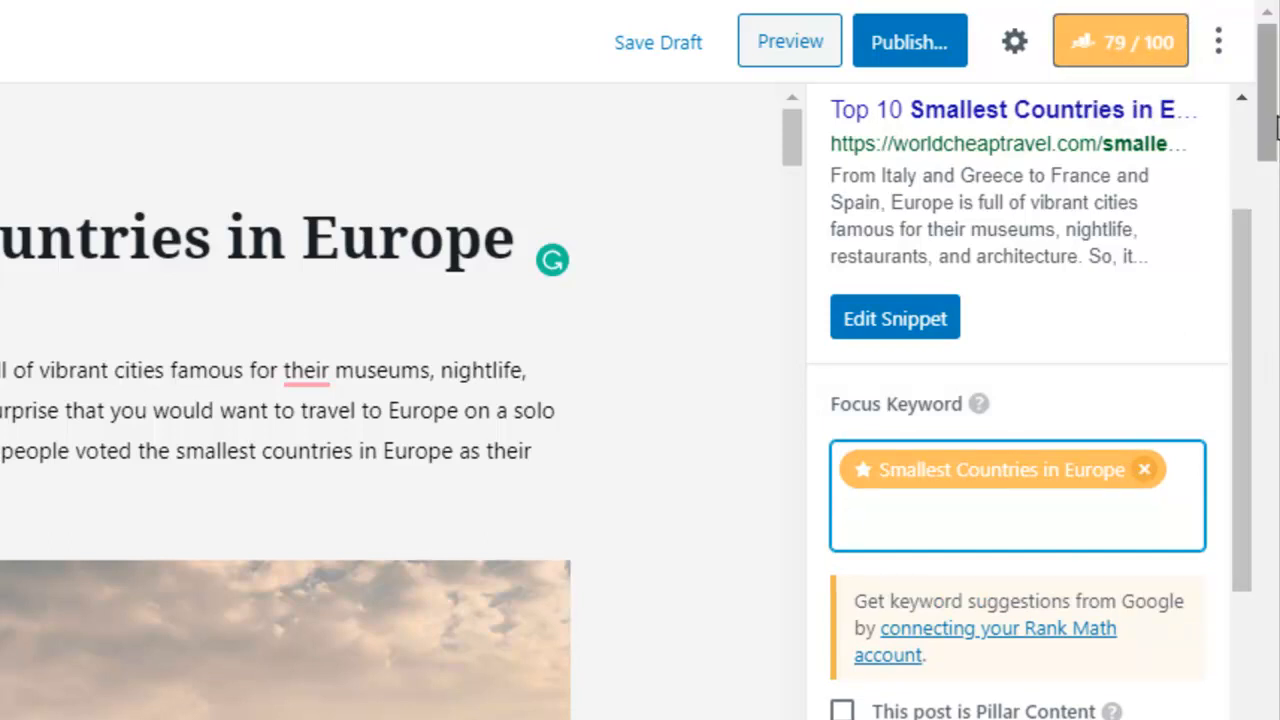
Step: Check the Basic SEO results and write a snippet description opening with "Are you looking for top 10 smallest countries in Europe?" that mentions the compiled list and photos
left_click_drag(1243, 278, 1220, 583)
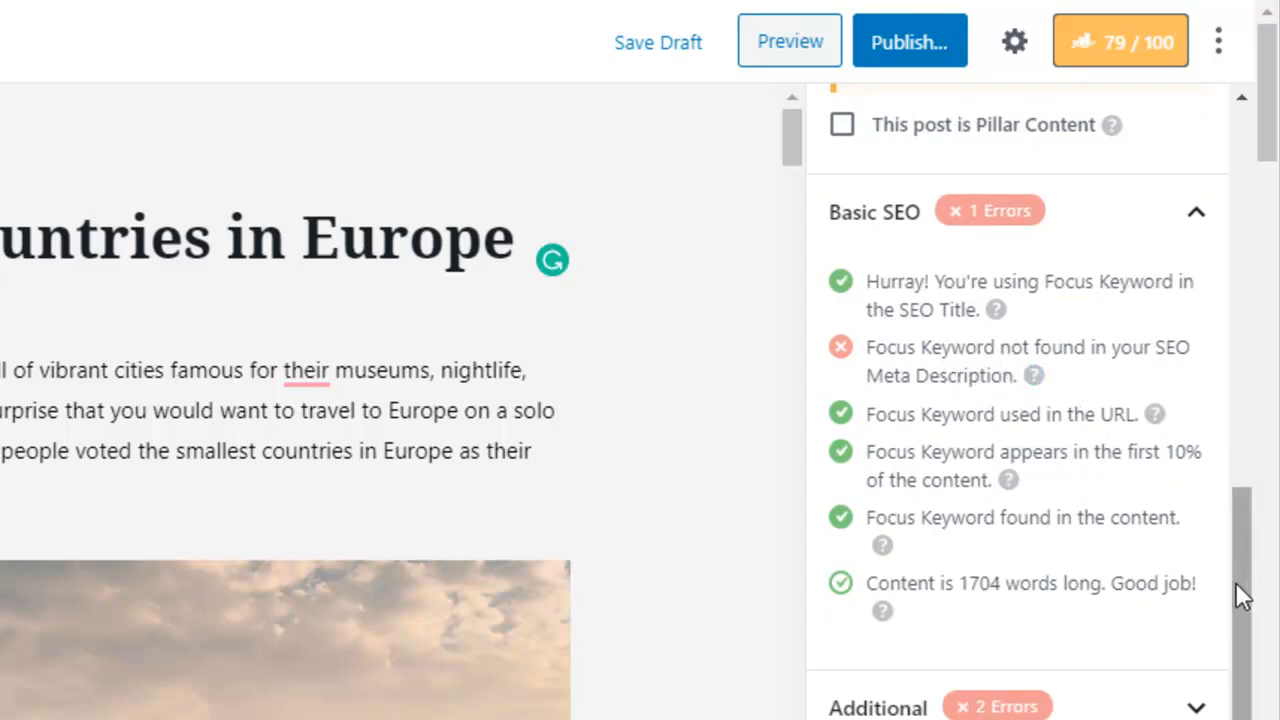
left_click_drag(1245, 628, 1229, 129)
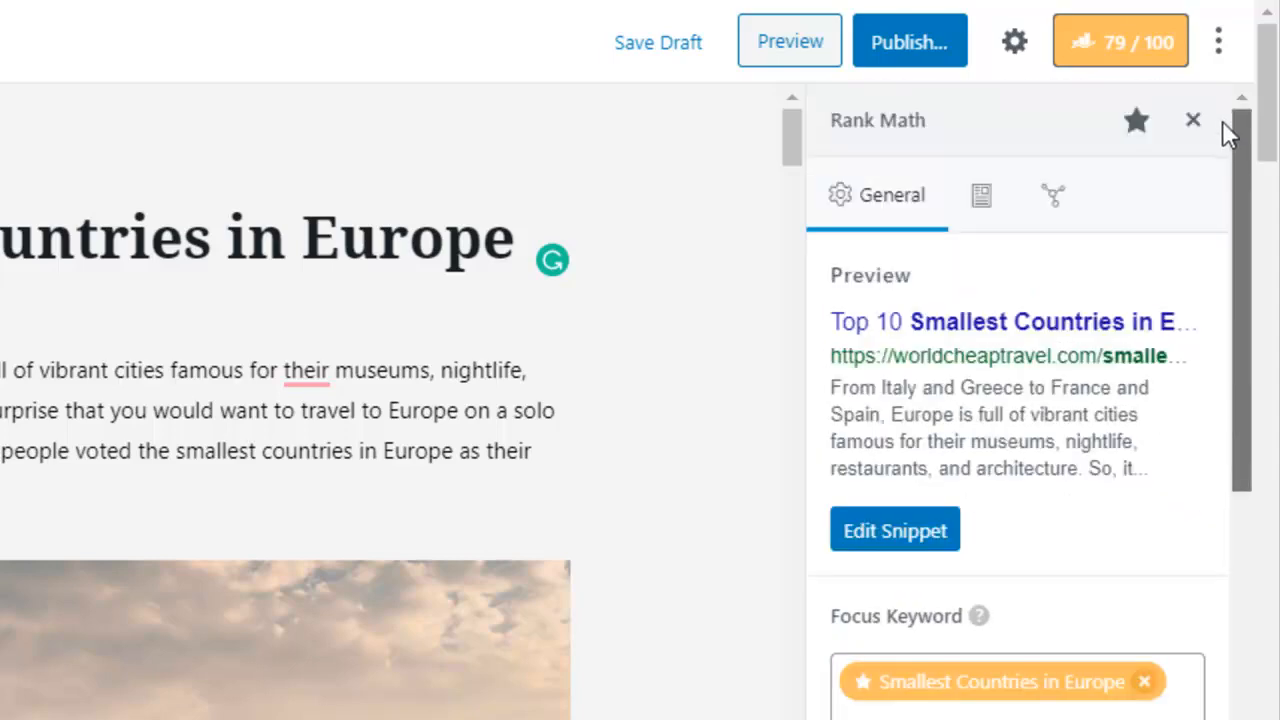
left_click(1033, 438)
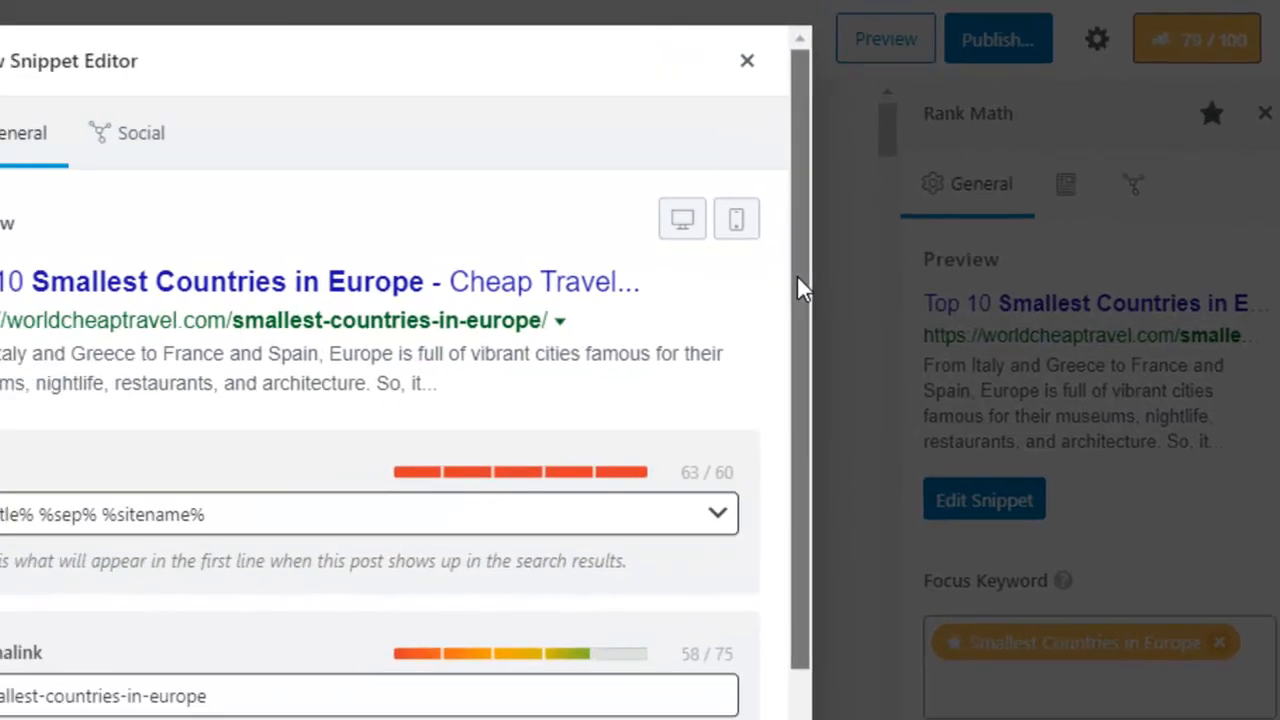
left_click_drag(725, 305, 725, 559)
left_click(537, 607)
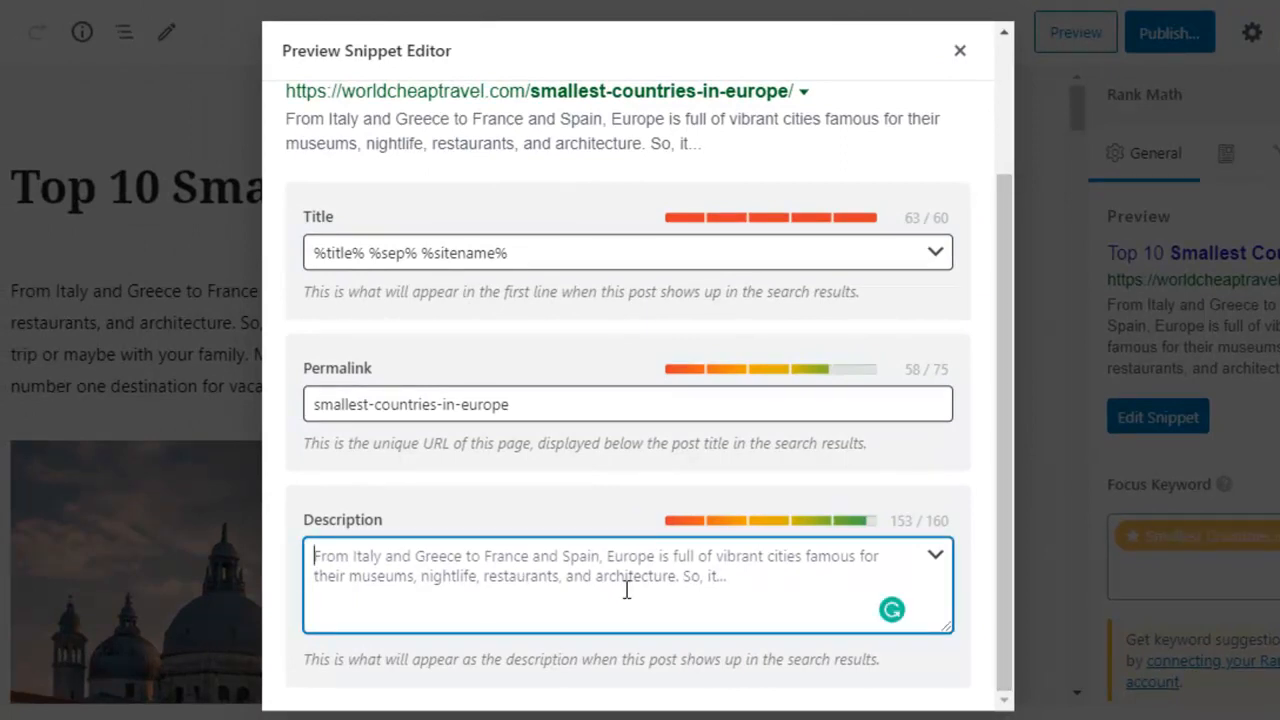
type("Are you looking for top 10 smallest countries in Europe? We have compiled the list of the thinnest countries of Europe which you will see with photos.")
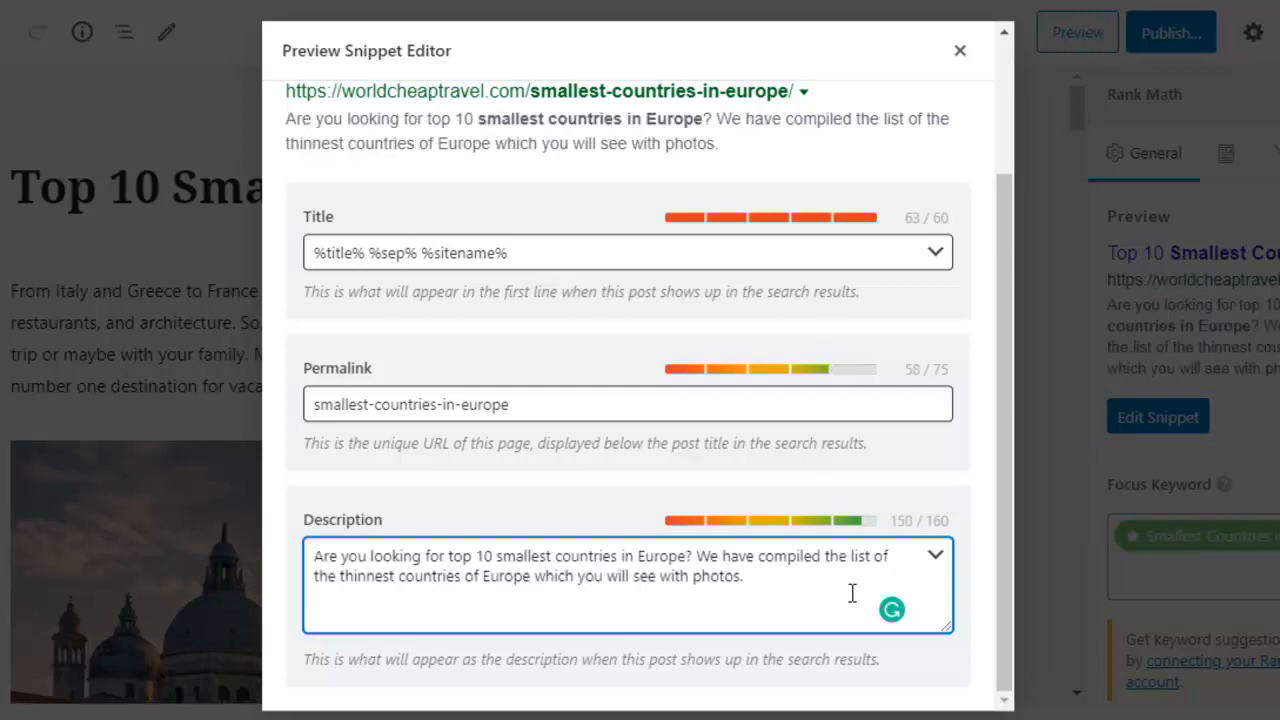
Step: Review the search preview, title, permalink and description in the snippet editor
left_click_drag(1005, 333, 1001, 163)
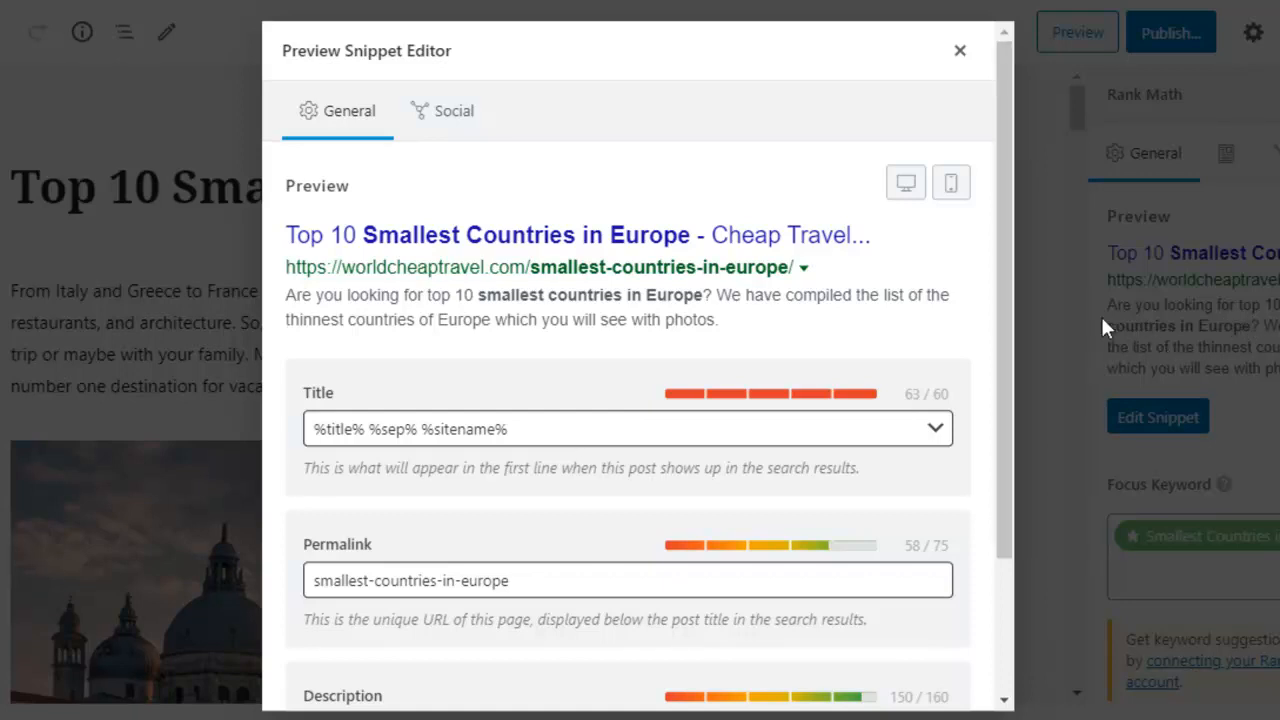
left_click_drag(1008, 254, 1011, 197)
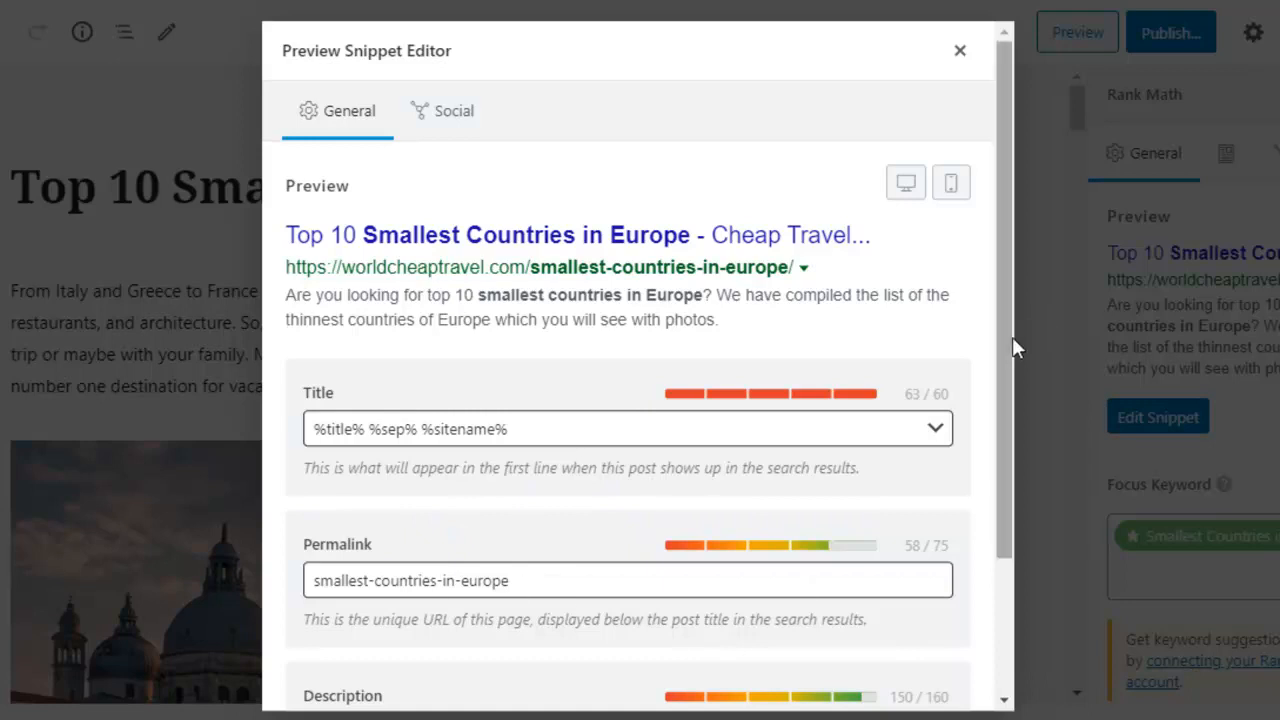
left_click_drag(1012, 340, 1000, 571)
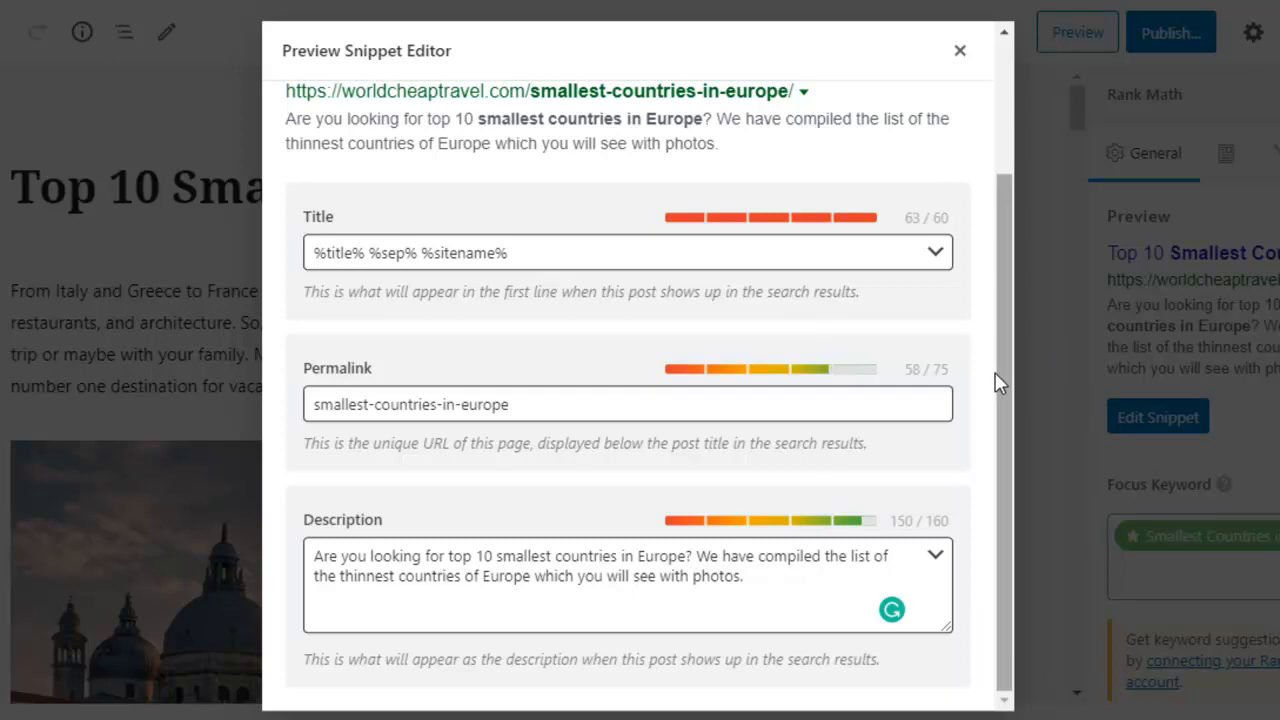
left_click_drag(997, 376, 985, 200)
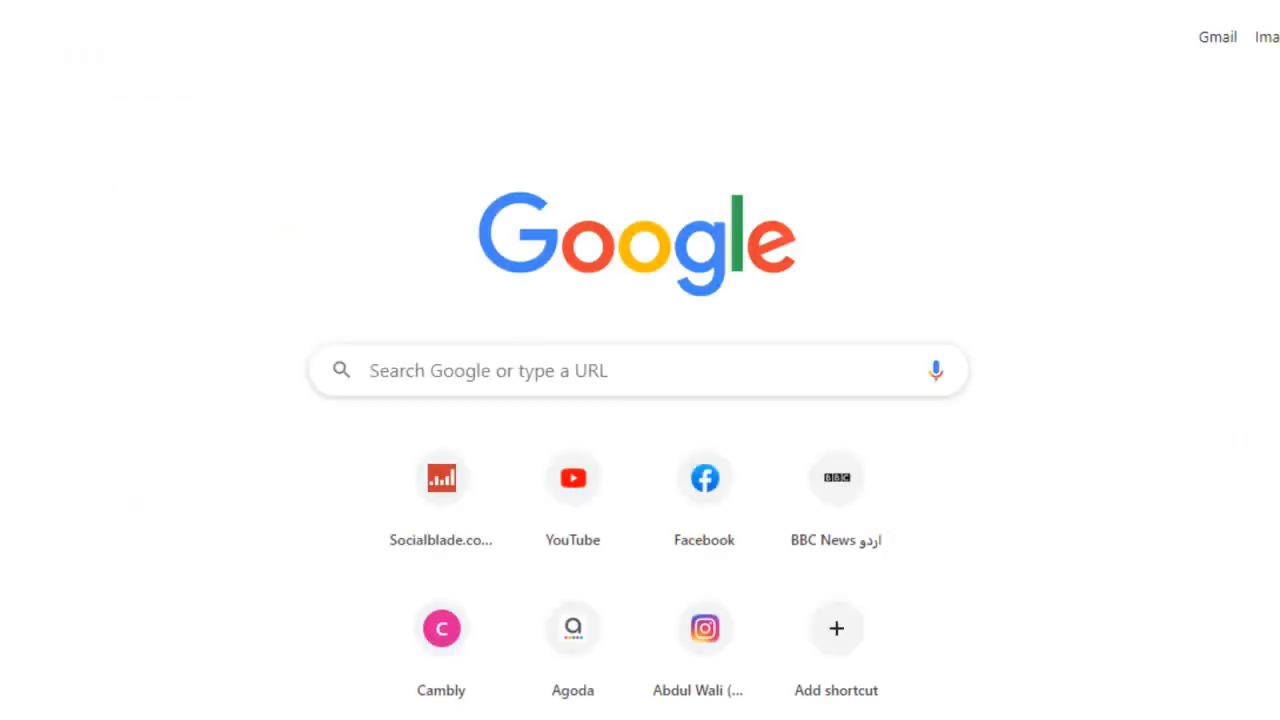
Step: Search Google for "top 10 smallest countries in europe" and examine the titles and descriptions of the competing results
type("t")
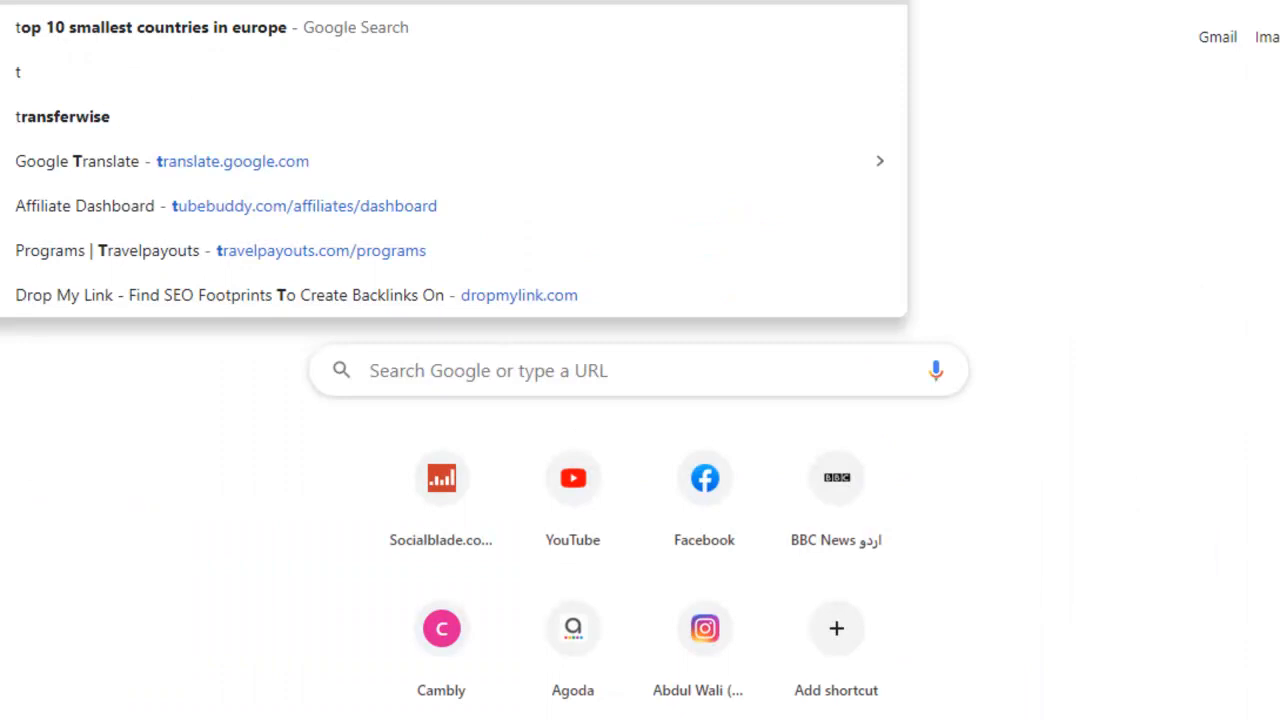
type("op")
key("Return")
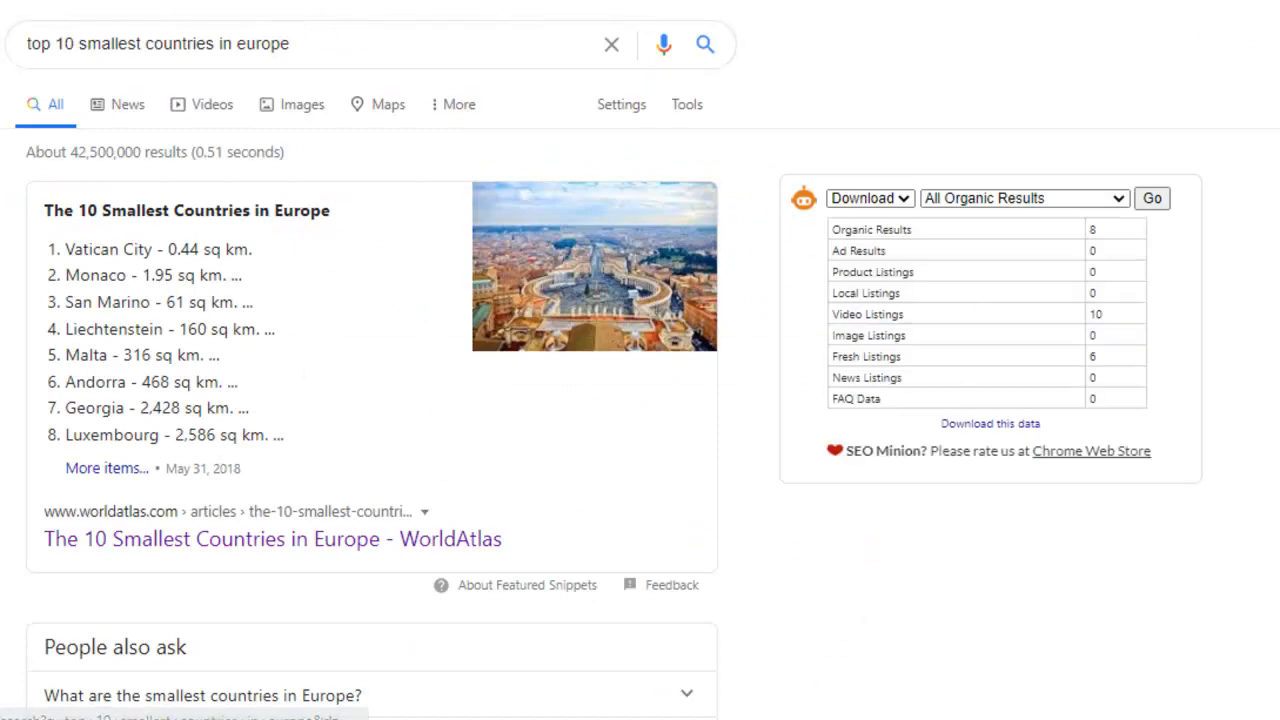
scroll(380, 400, "down", 8)
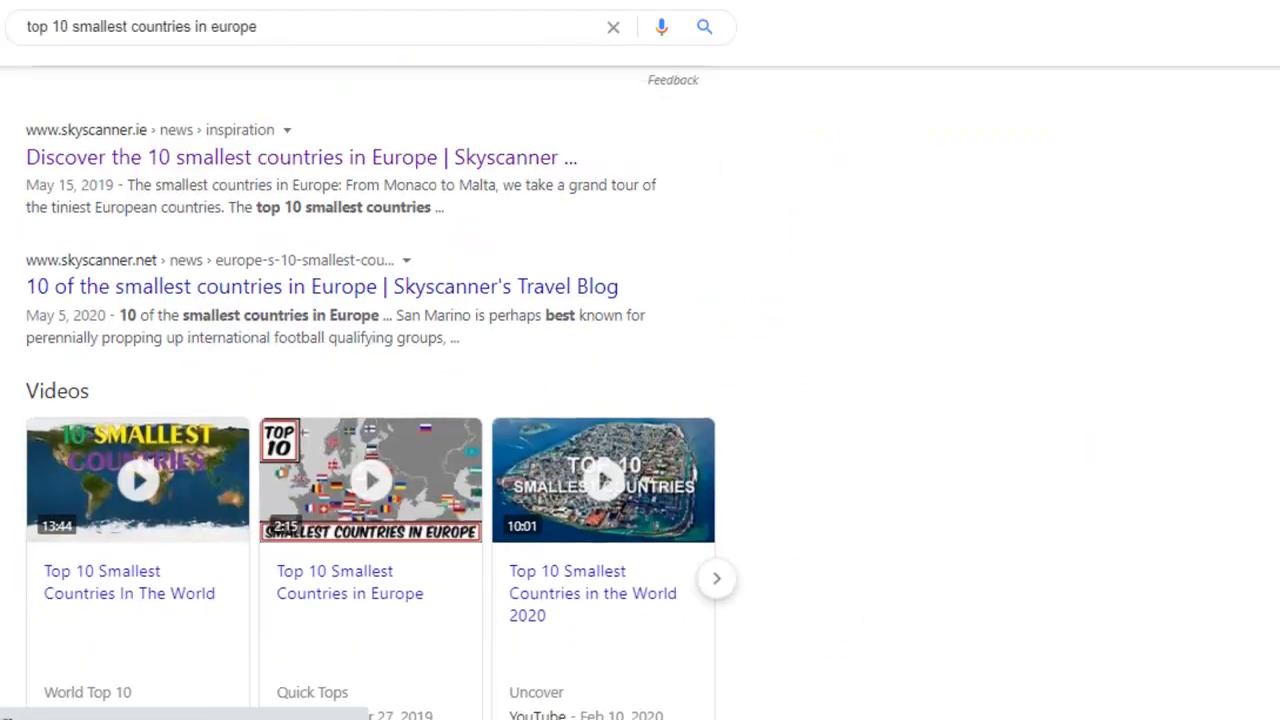
scroll(380, 400, "up", 2)
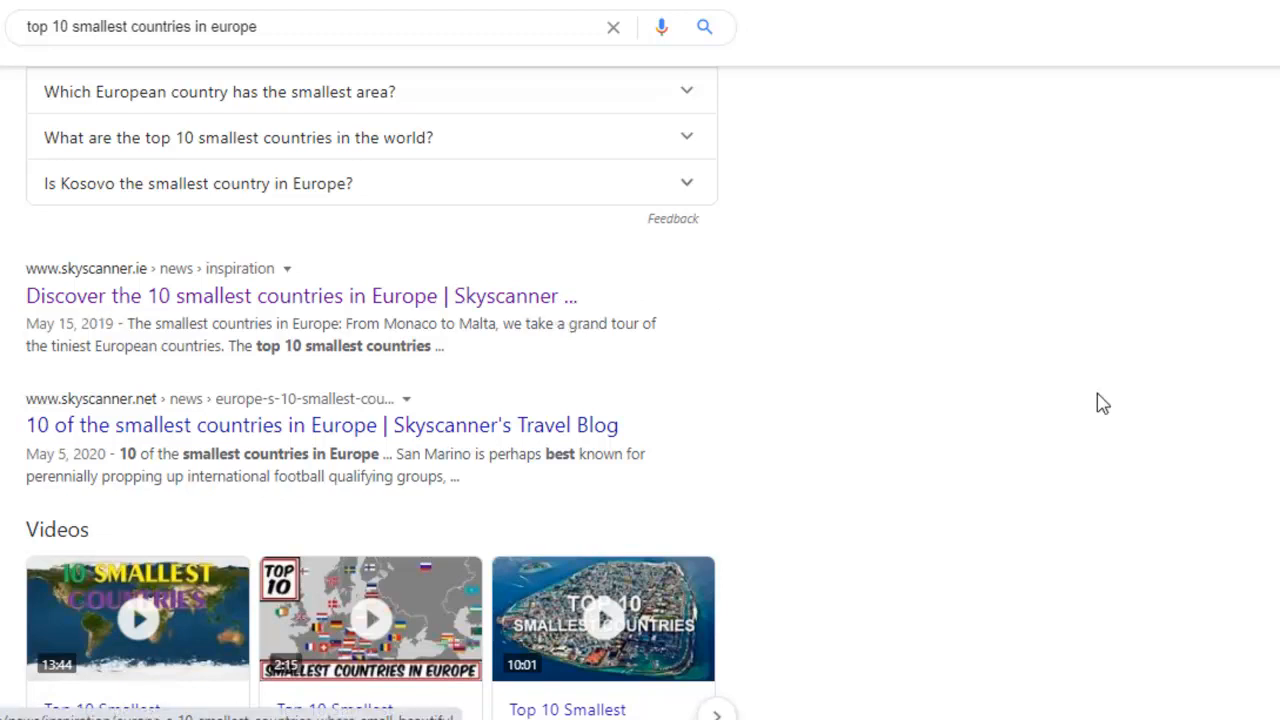
scroll(1102, 403, "down", 6)
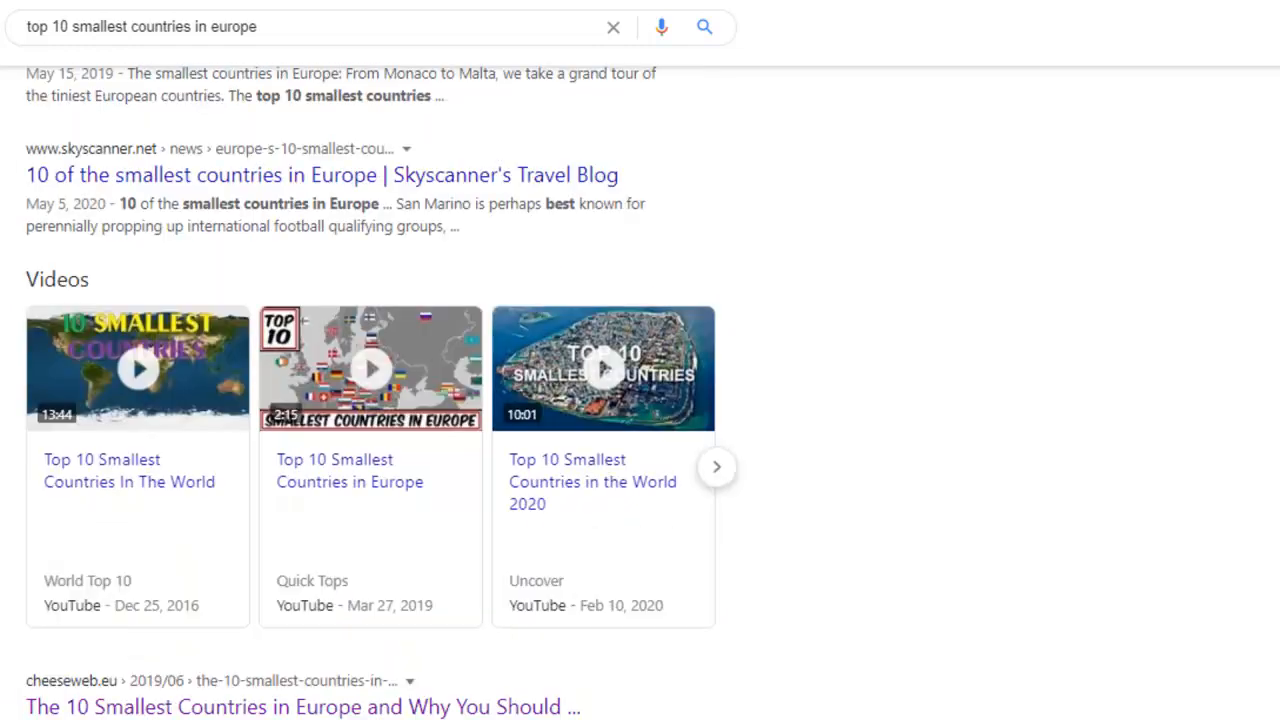
scroll(765, 289, "down", 3)
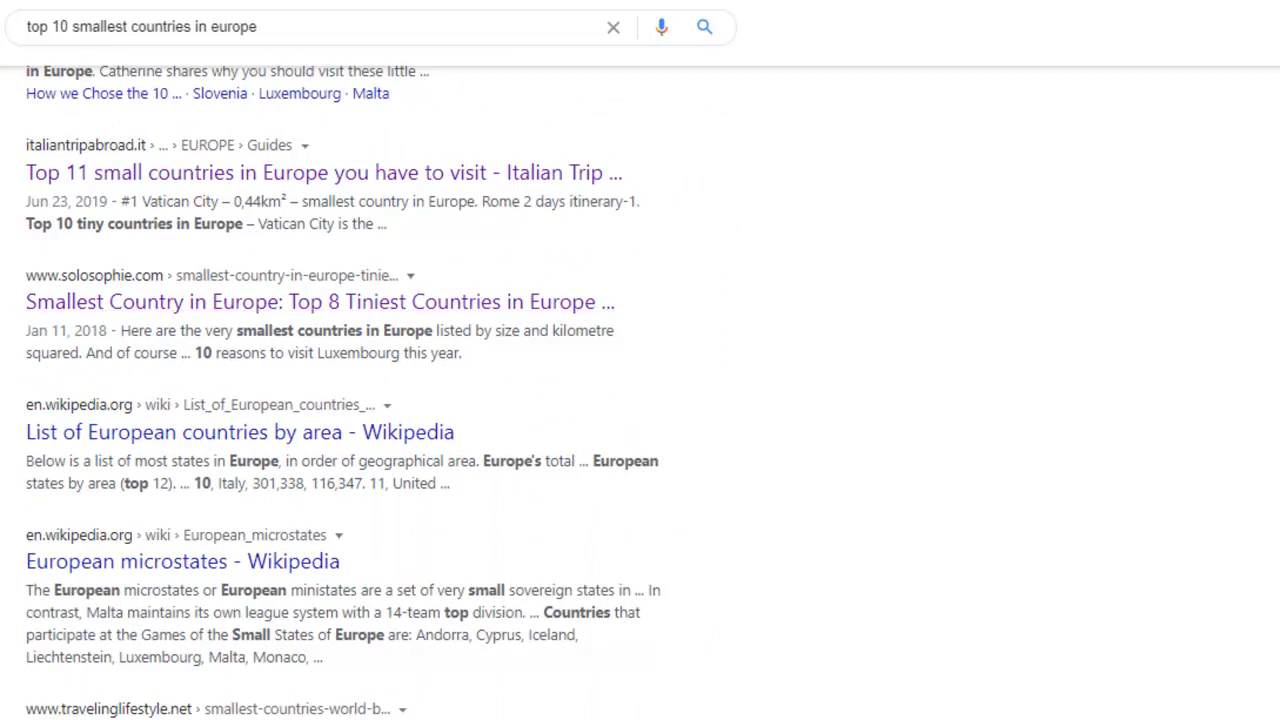
Step: Return to the snippet editor and remove %sep% and %sitename% from the snippet title, leaving only %title%
scroll(640, 390, "up", 15)
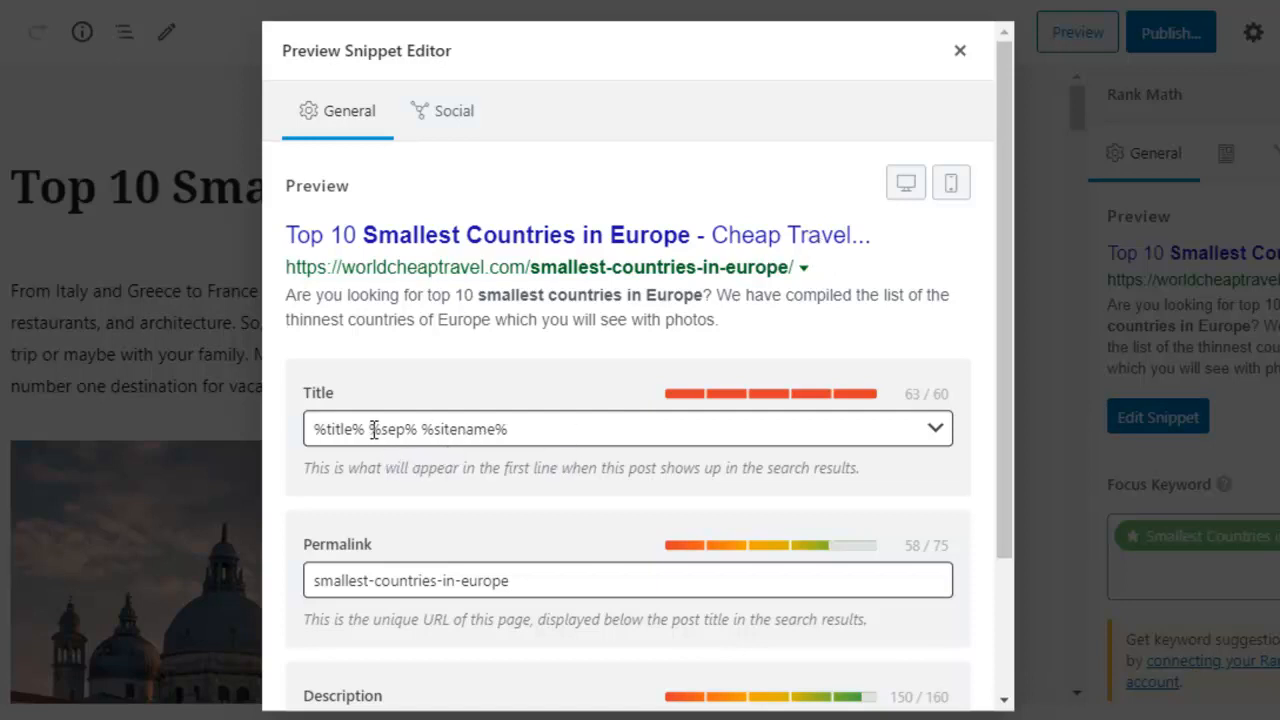
left_click_drag(370, 429, 551, 434)
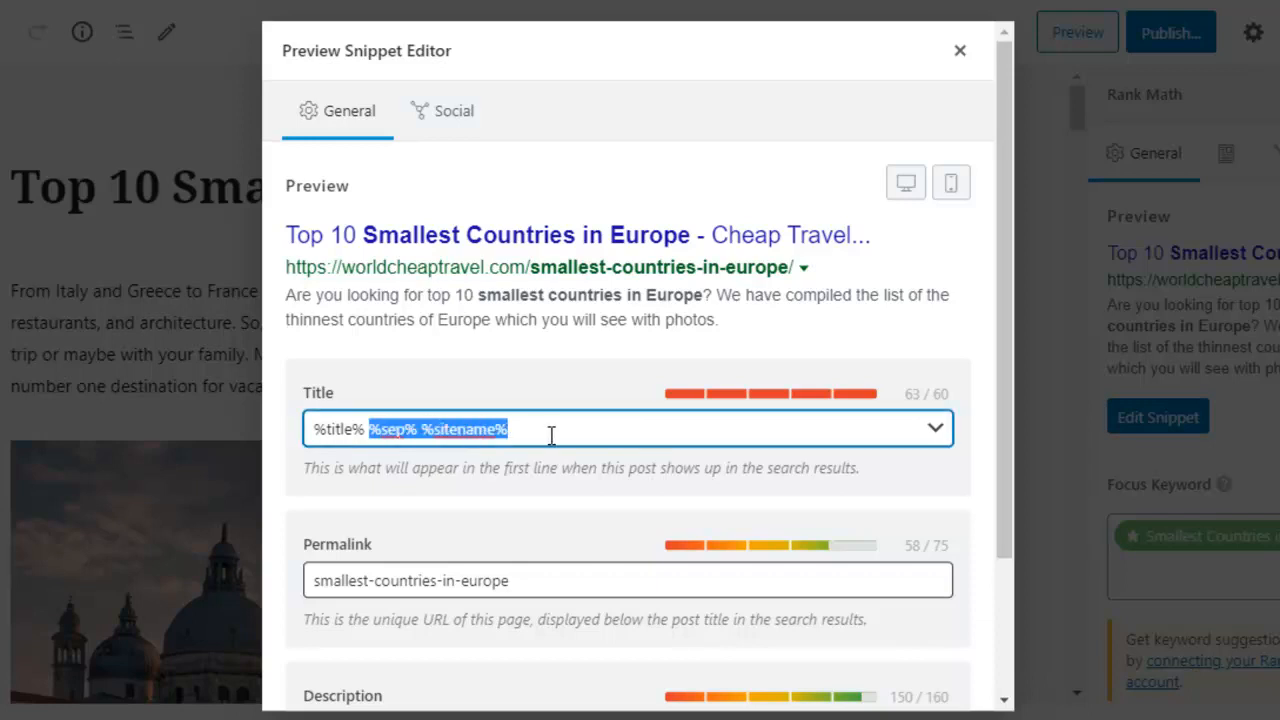
key("BackSpace")
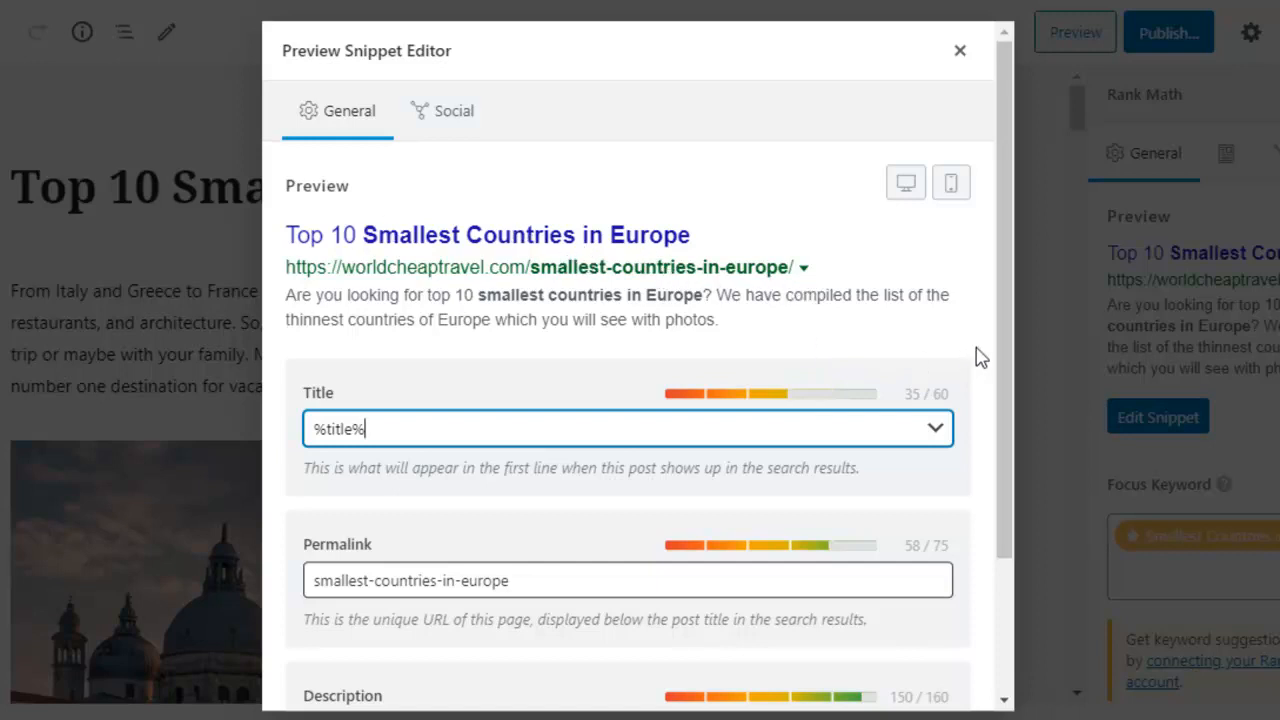
left_click(1005, 347)
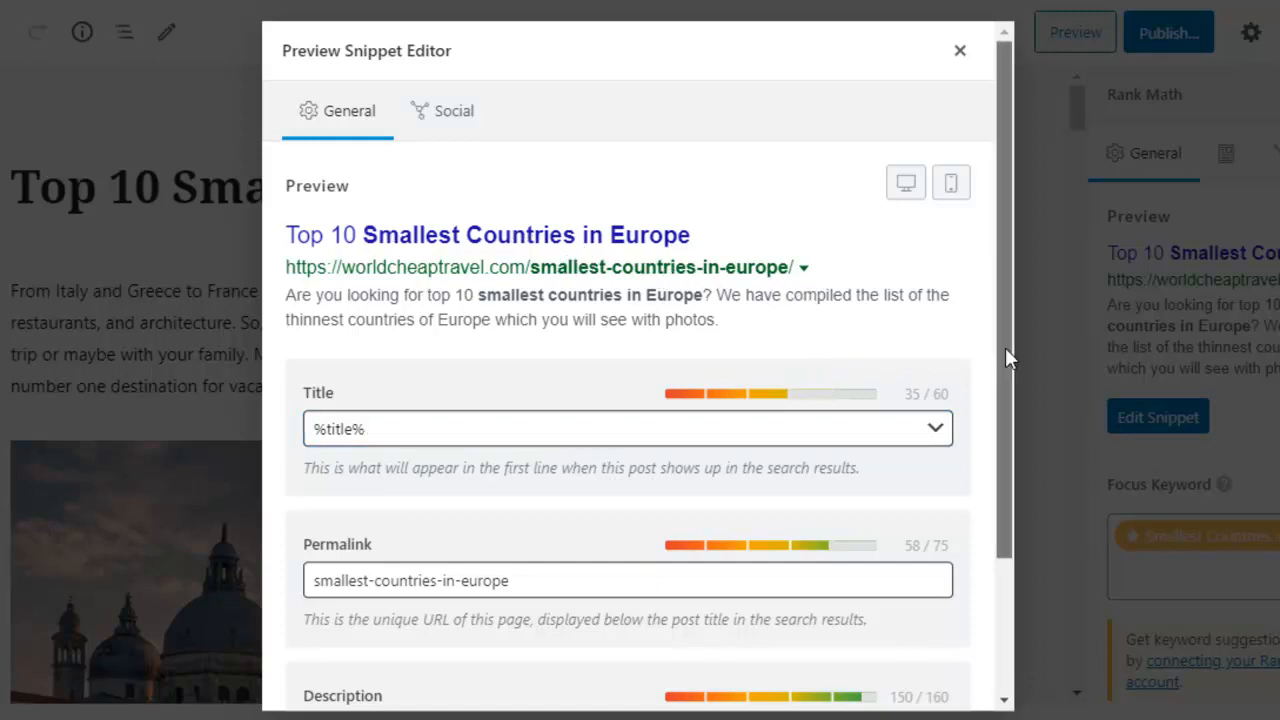
left_click_drag(1005, 347, 997, 397)
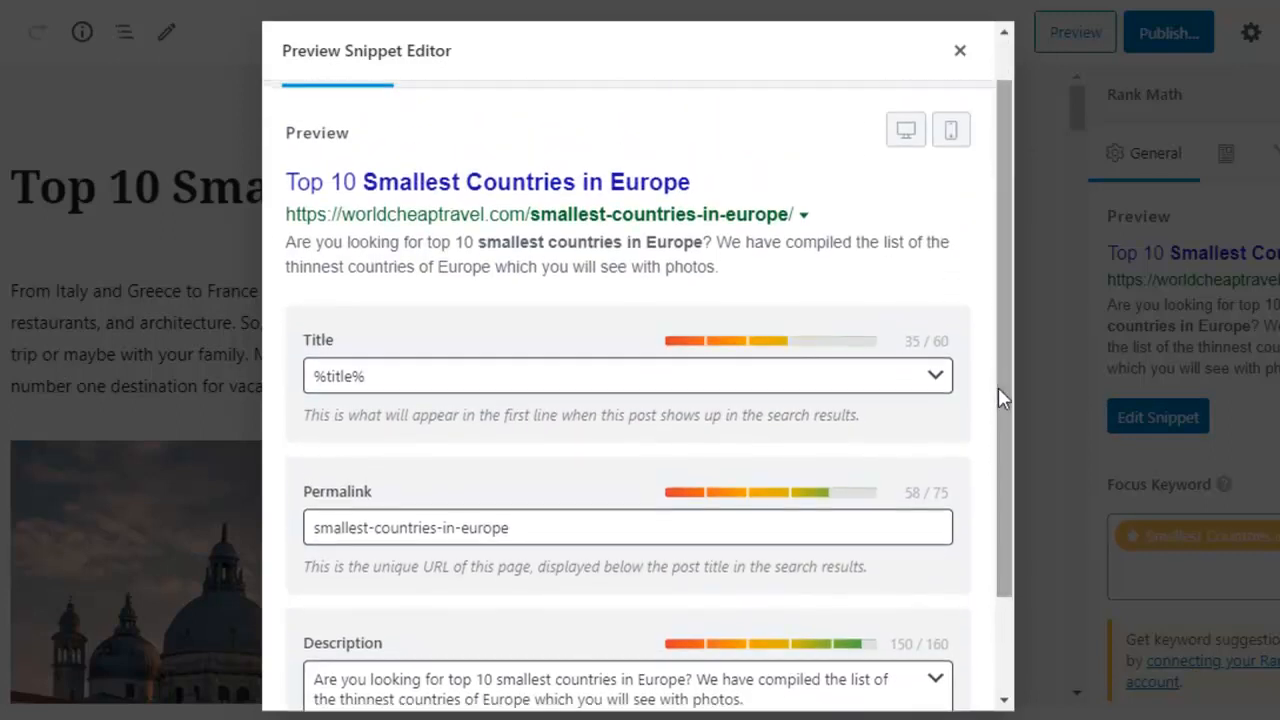
Step: Clear the %title% variable from the snippet title and close the snippet editor
triple_click(426, 376)
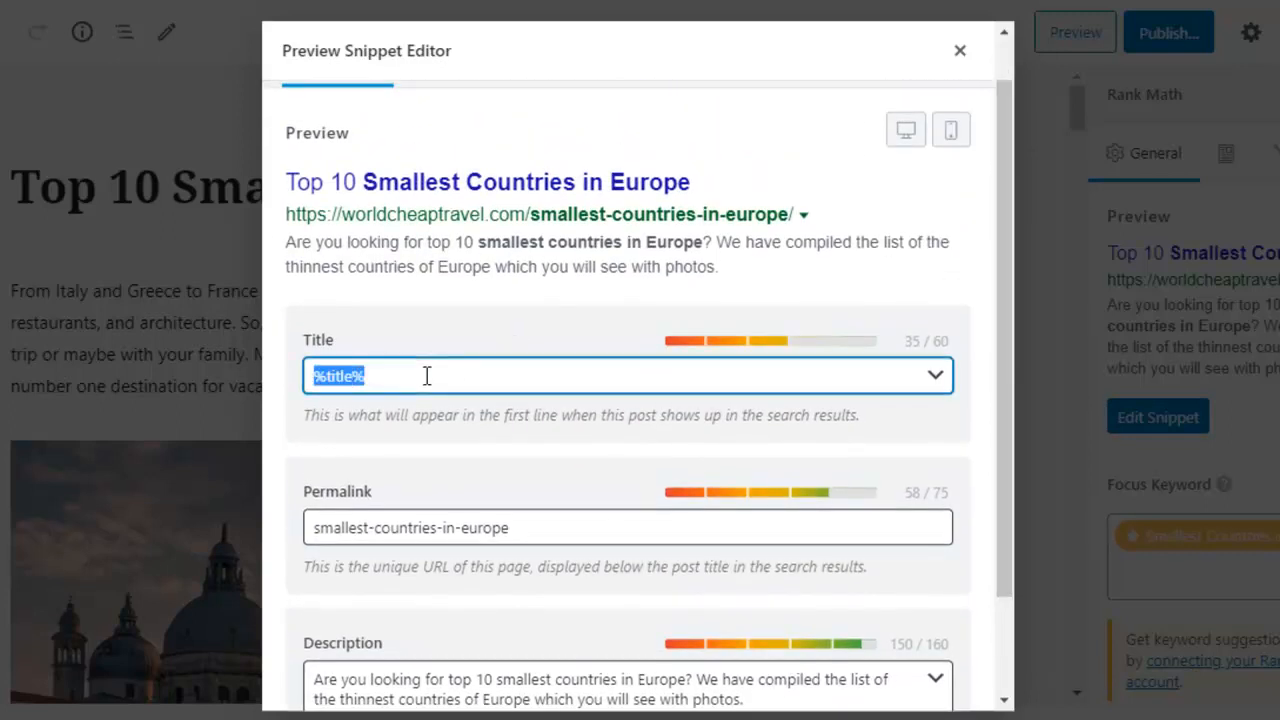
key("BackSpace")
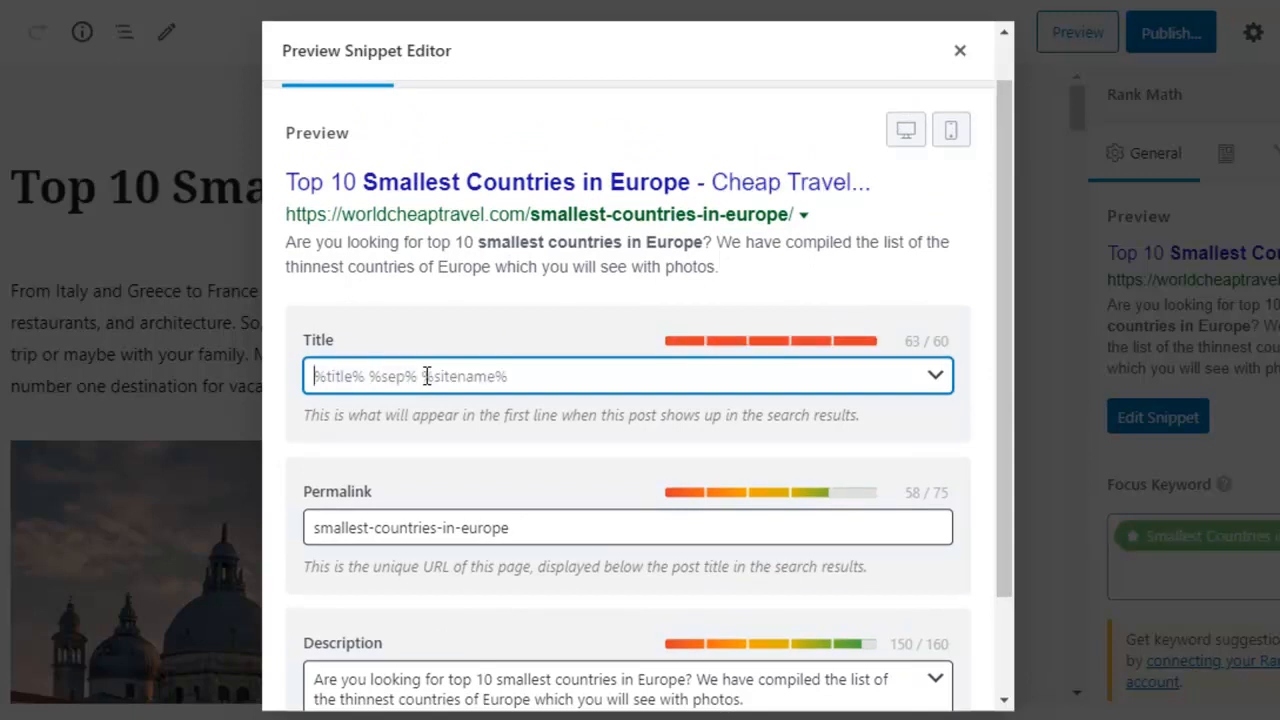
key("ctrl+z")
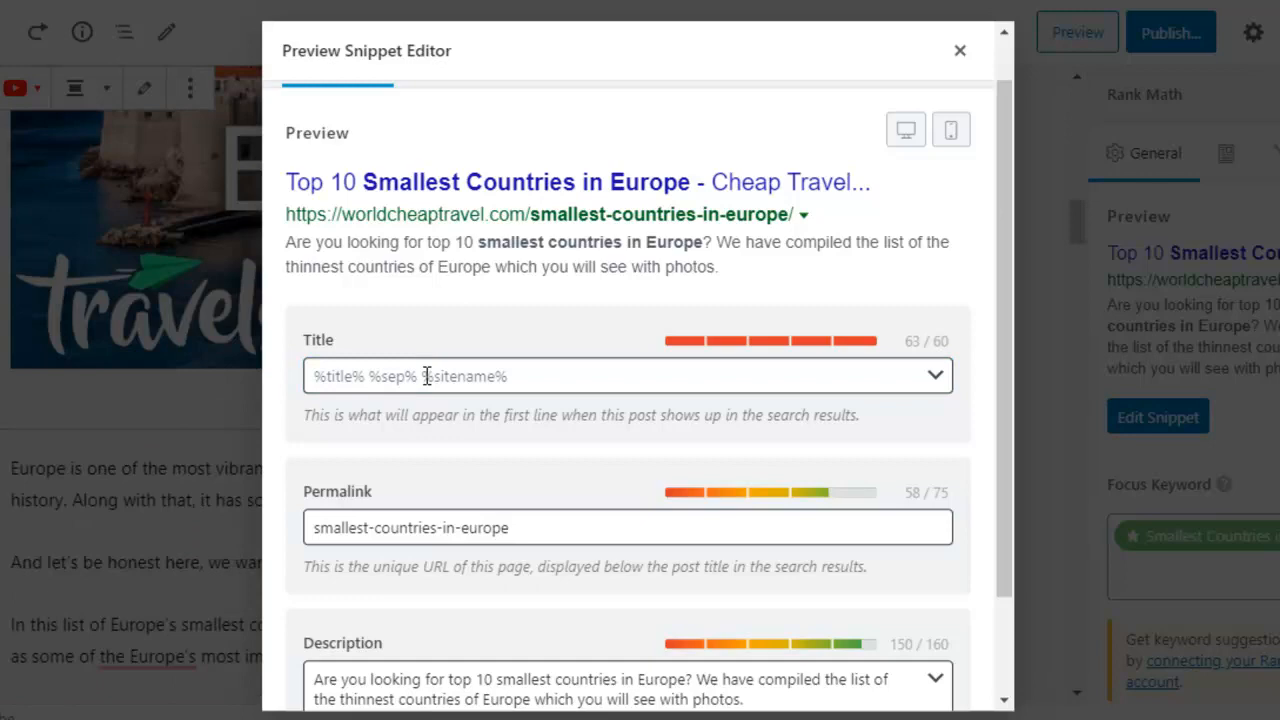
left_click(962, 50)
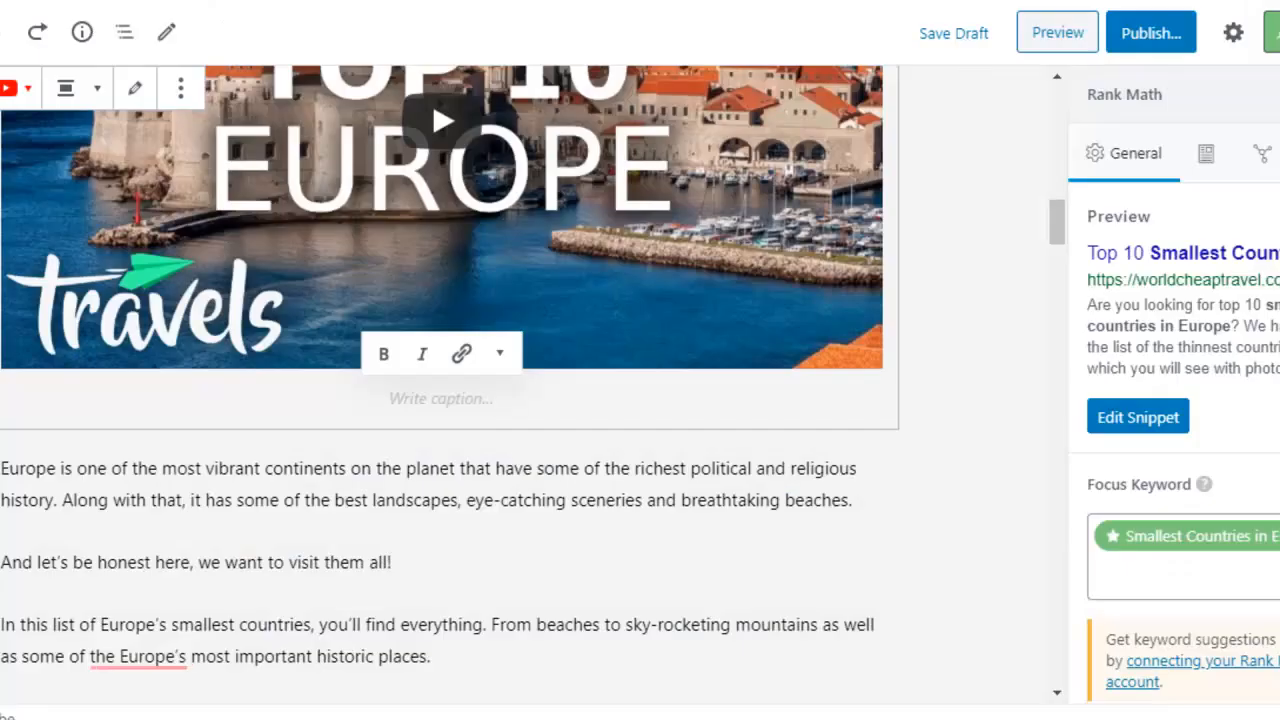
Step: Copy the full heading "Top 10 Smallest Countries in Europe" from the post's title block
left_click_drag(1057, 217, 1056, 117)
left_click(571, 214)
left_click(443, 190)
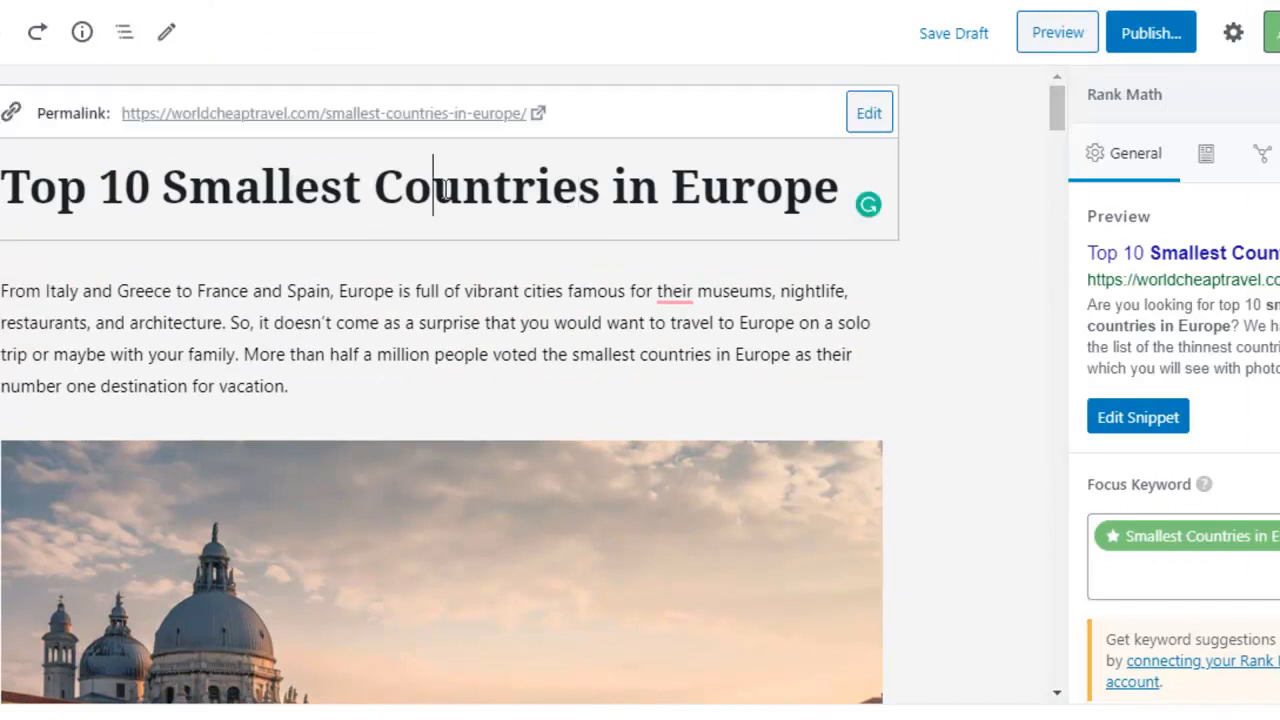
key("ctrl+a")
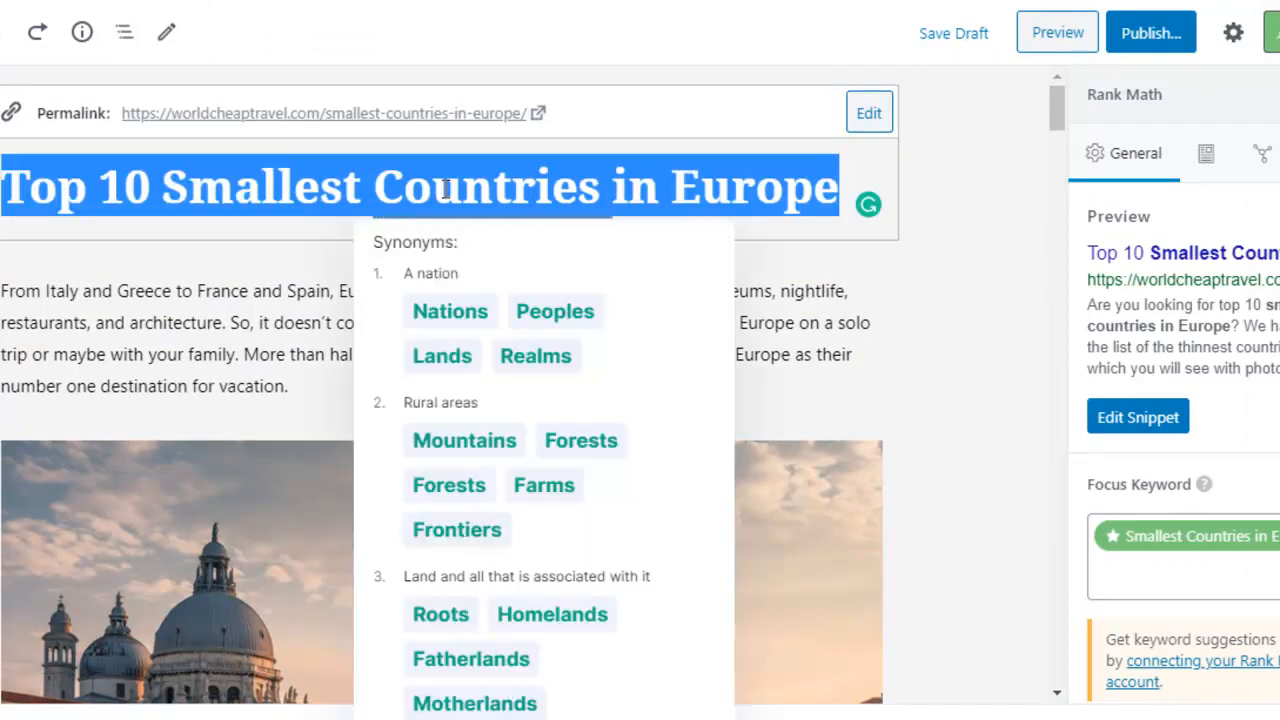
right_click(445, 190)
left_click(523, 272)
Step: Reopen the snippet editor and set the snippet title to "Top 10 Smallest Countries in Europe (with Photos)"
left_click(1258, 300)
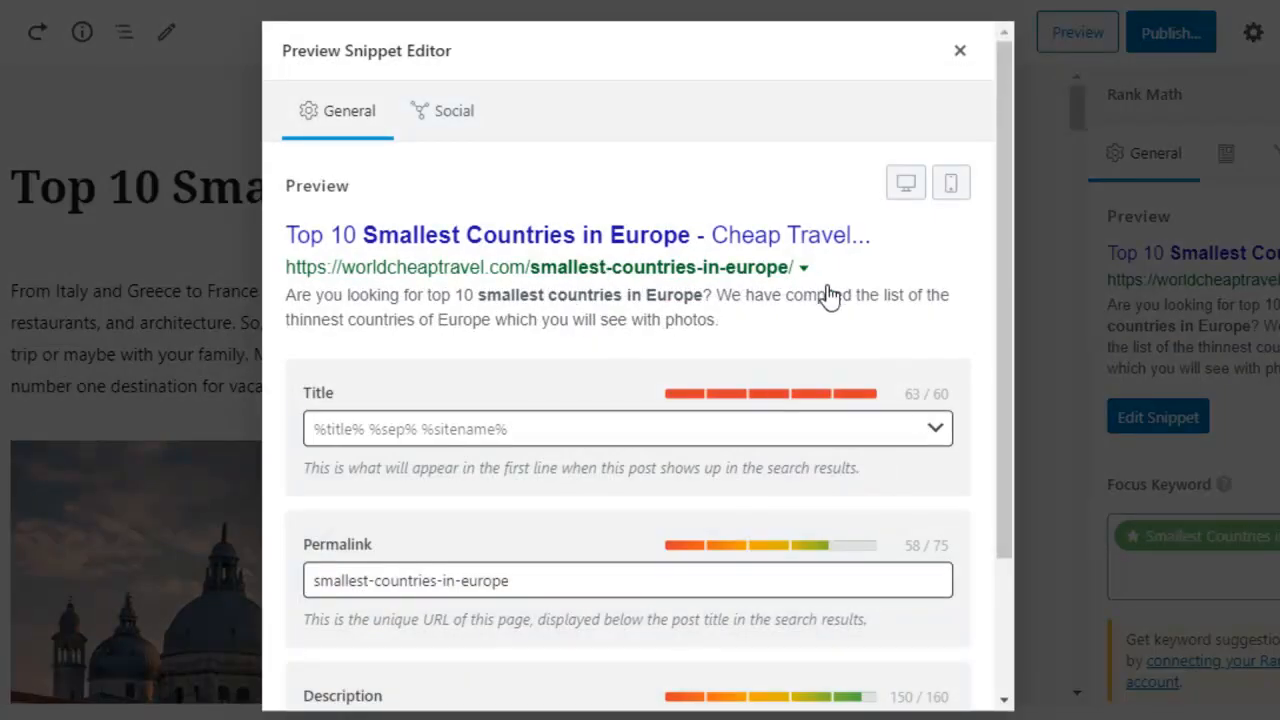
left_click(612, 432)
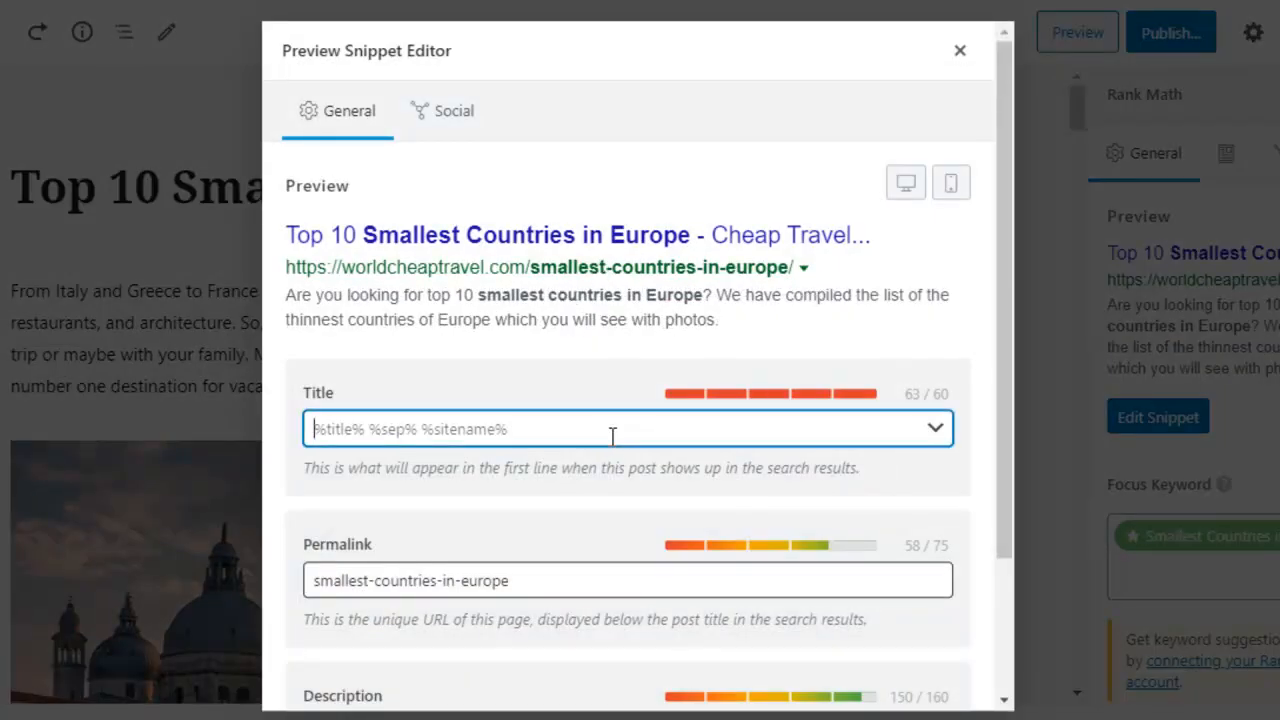
key("ctrl+v")
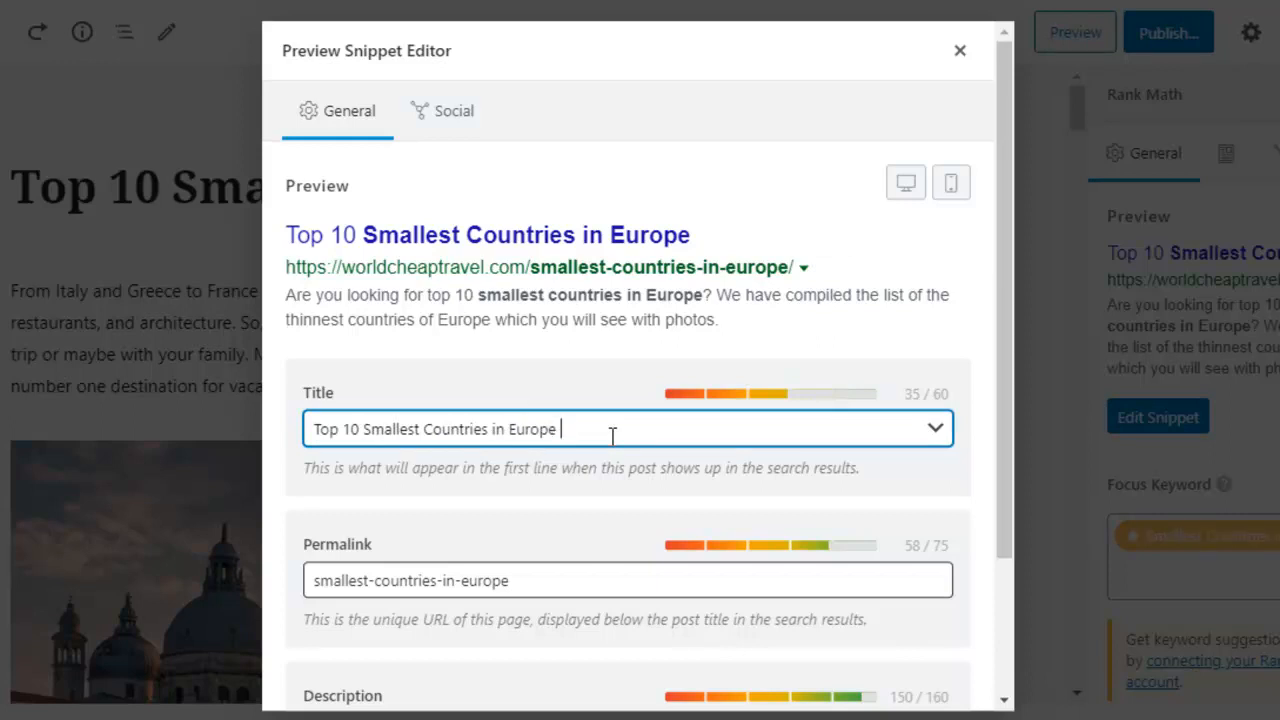
type(")")
type("(with Photos")
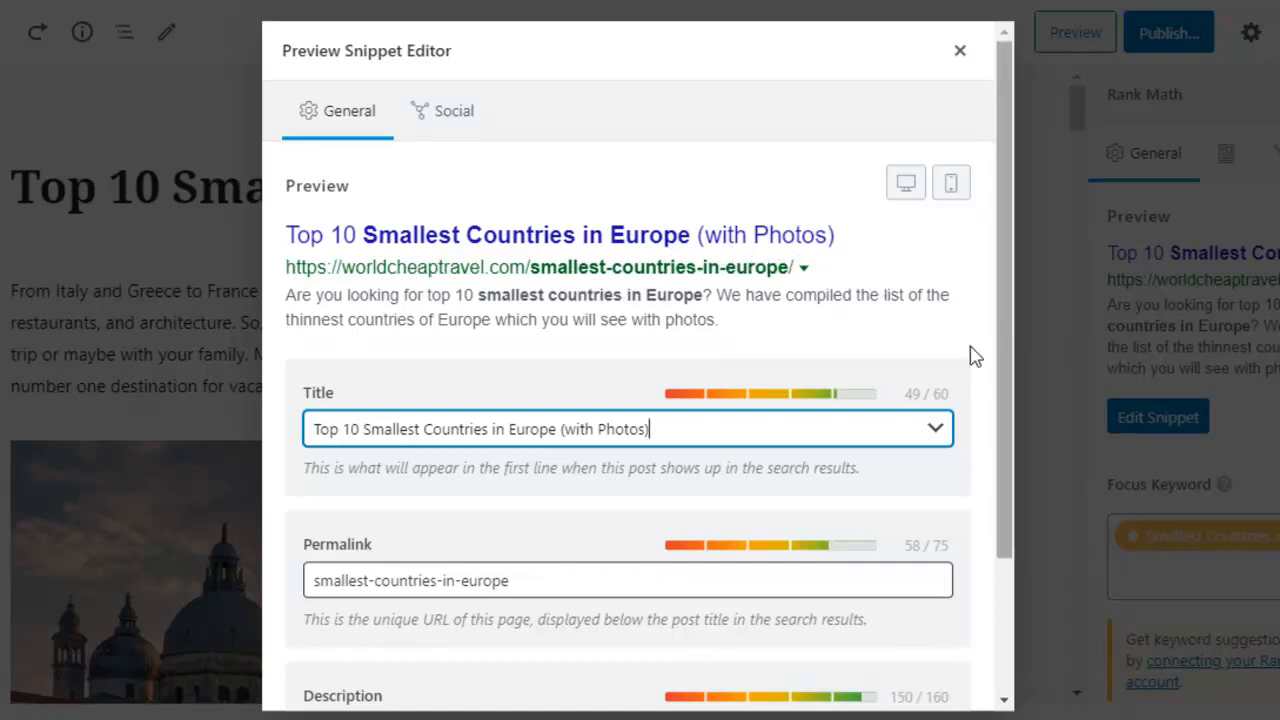
Step: Accept the Grammarly correction "the top" in the opening question of the snippet description
left_click_drag(1014, 351, 1011, 540)
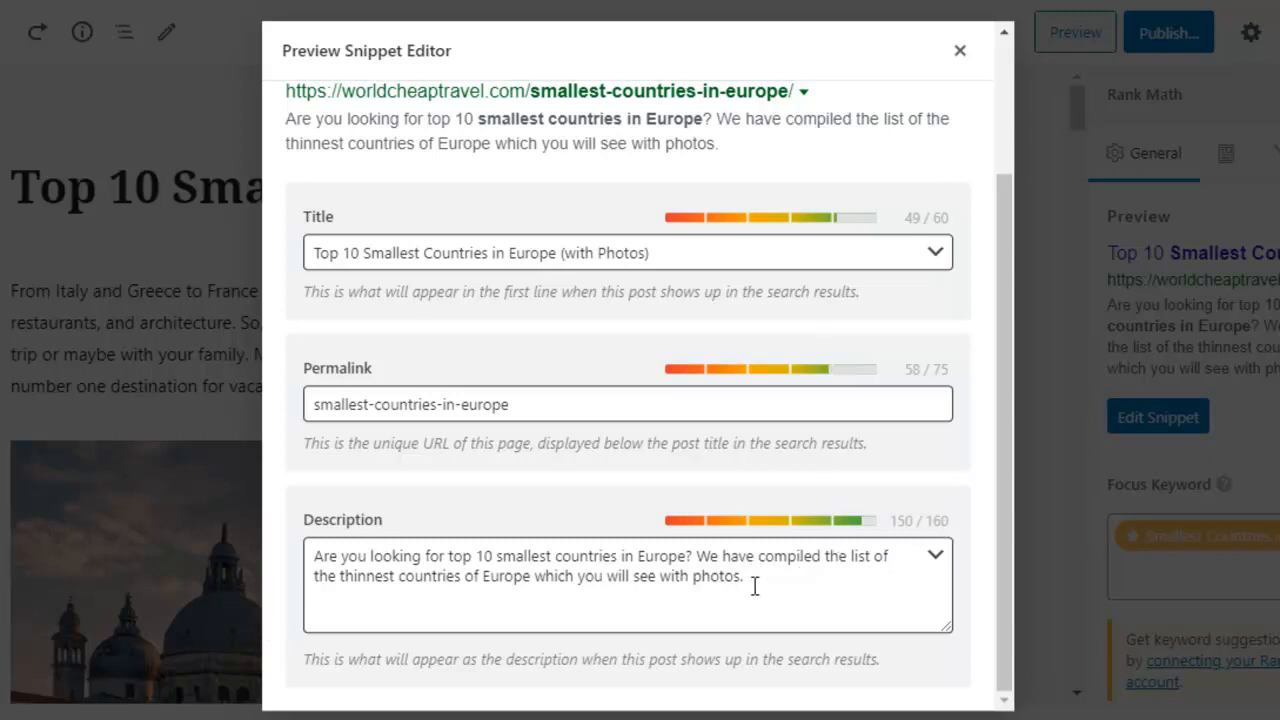
left_click_drag(755, 587, 251, 540)
left_click(705, 605)
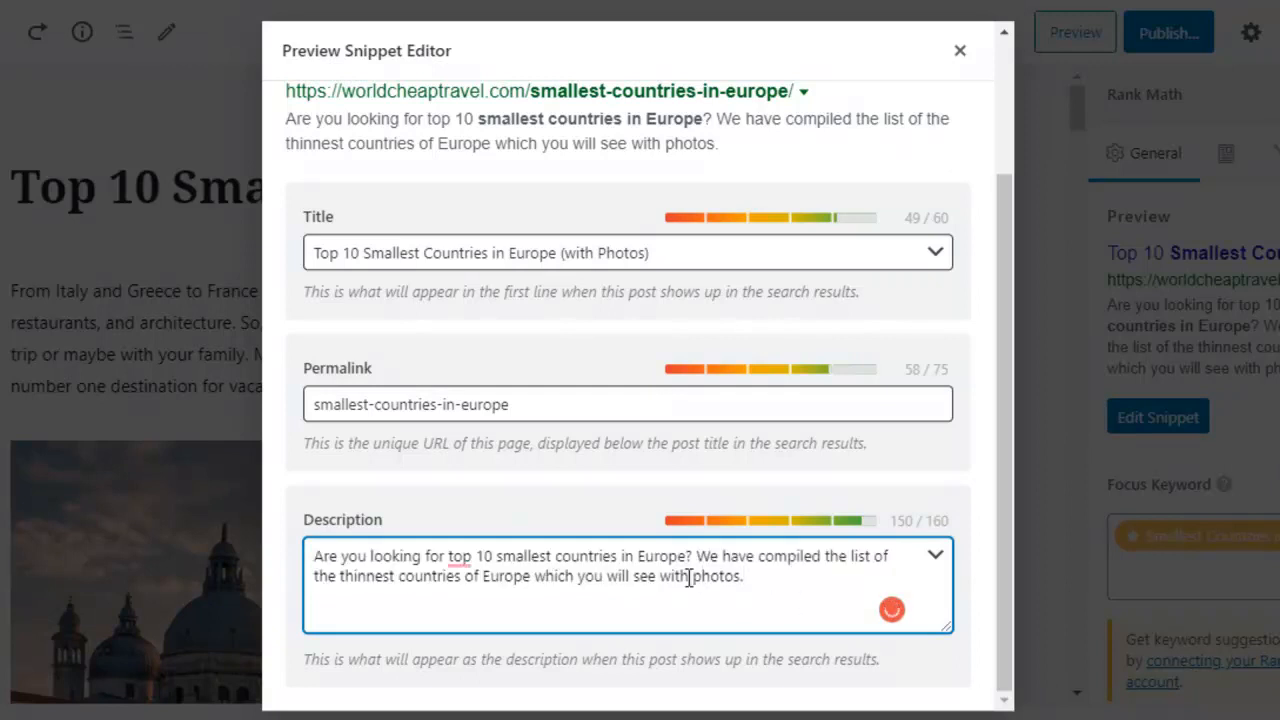
mouse_move(459, 558)
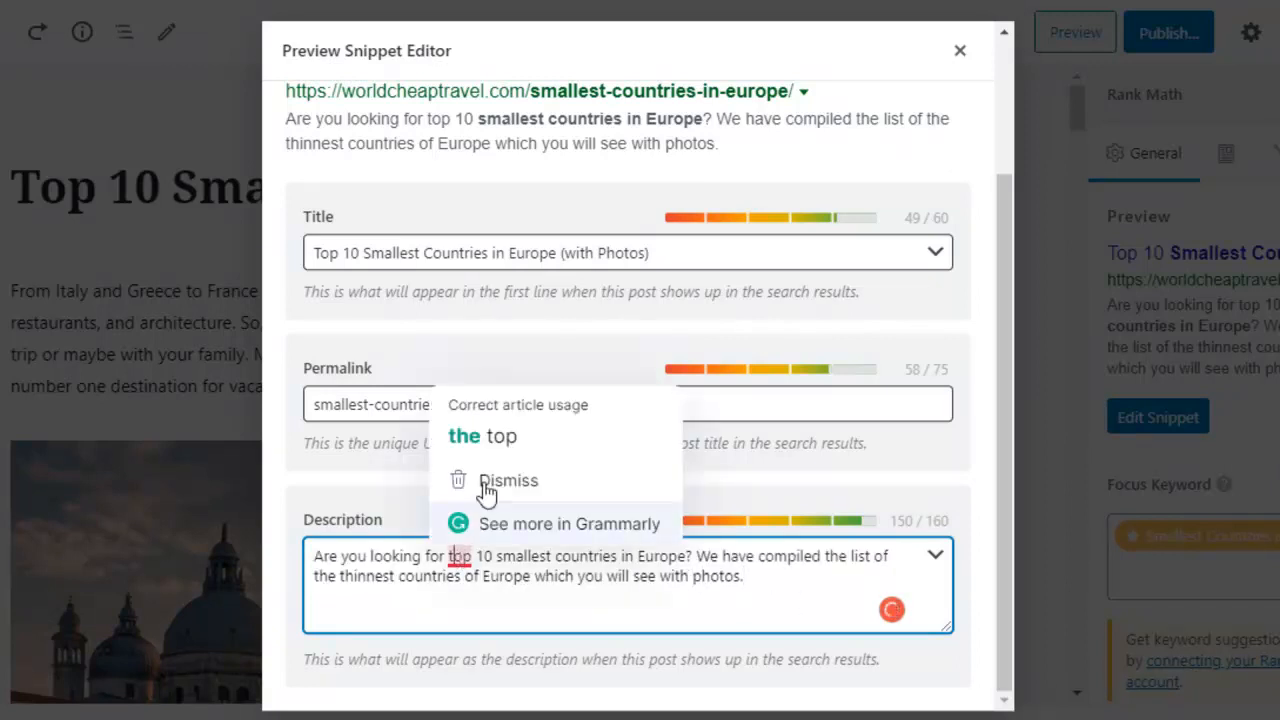
left_click(547, 443)
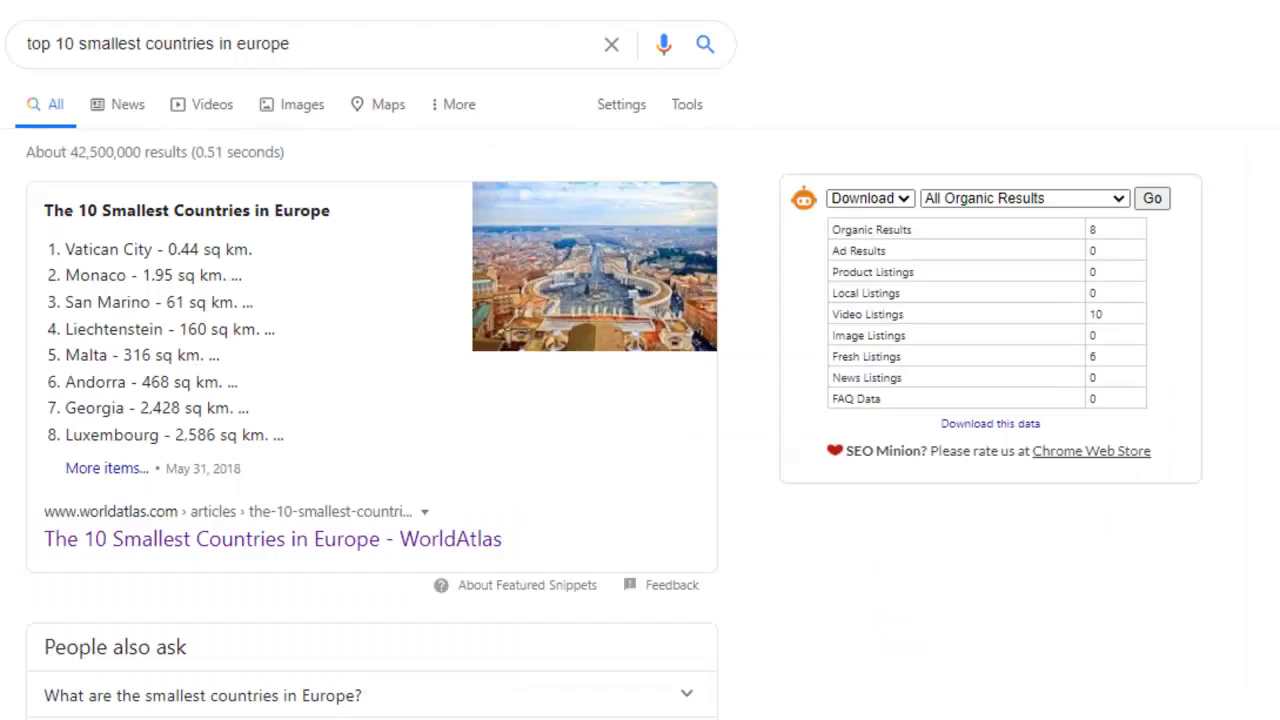
Step: Compare the snippet with the competing Google results for "top 10 smallest countries in europe", and close the snippet editor
scroll(489, 229, "down", 8)
scroll(489, 229, "up", 1)
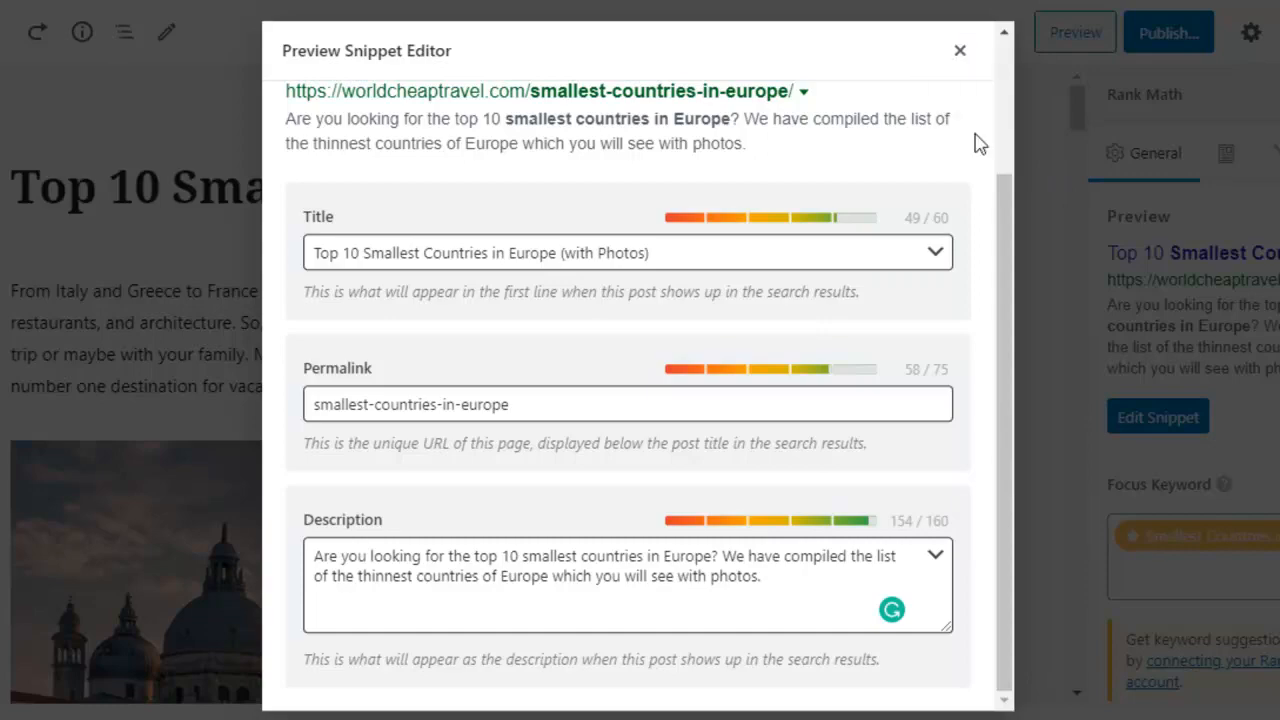
left_click(962, 52)
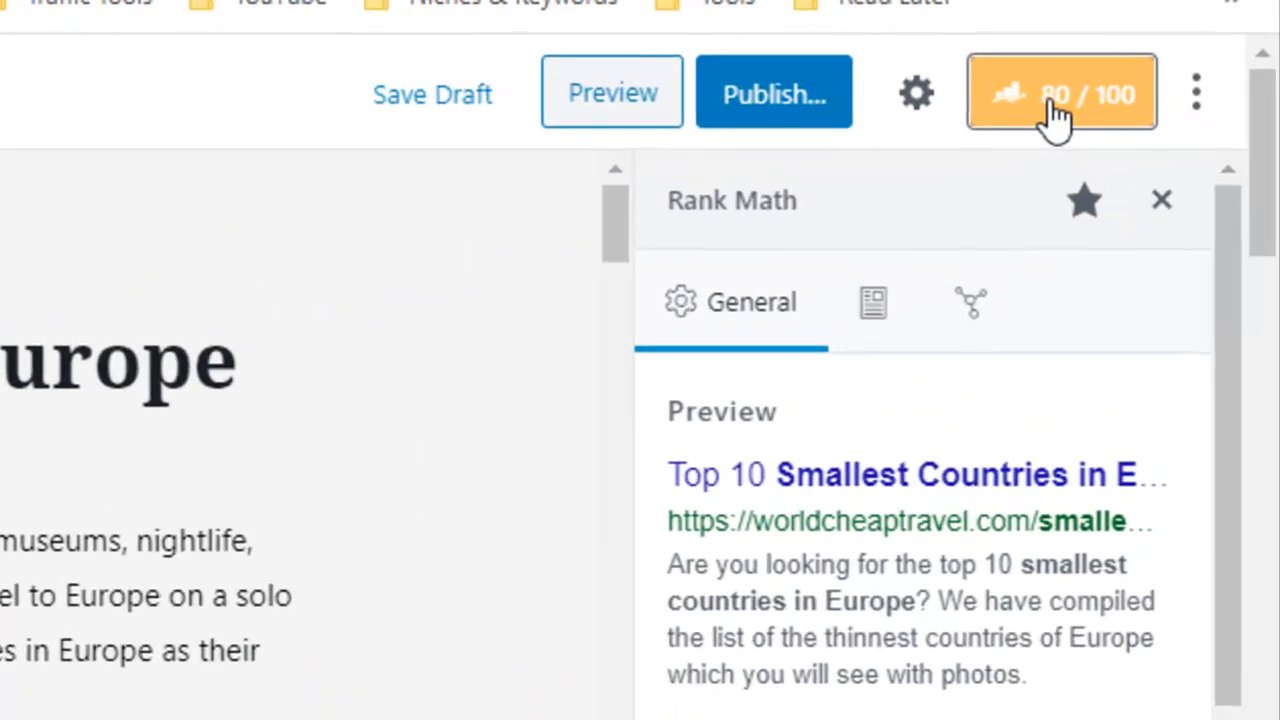
Step: Review the Basic SEO checks and expand the Additional checks to examine the keyword density result
left_click_drag(1220, 300, 1243, 600)
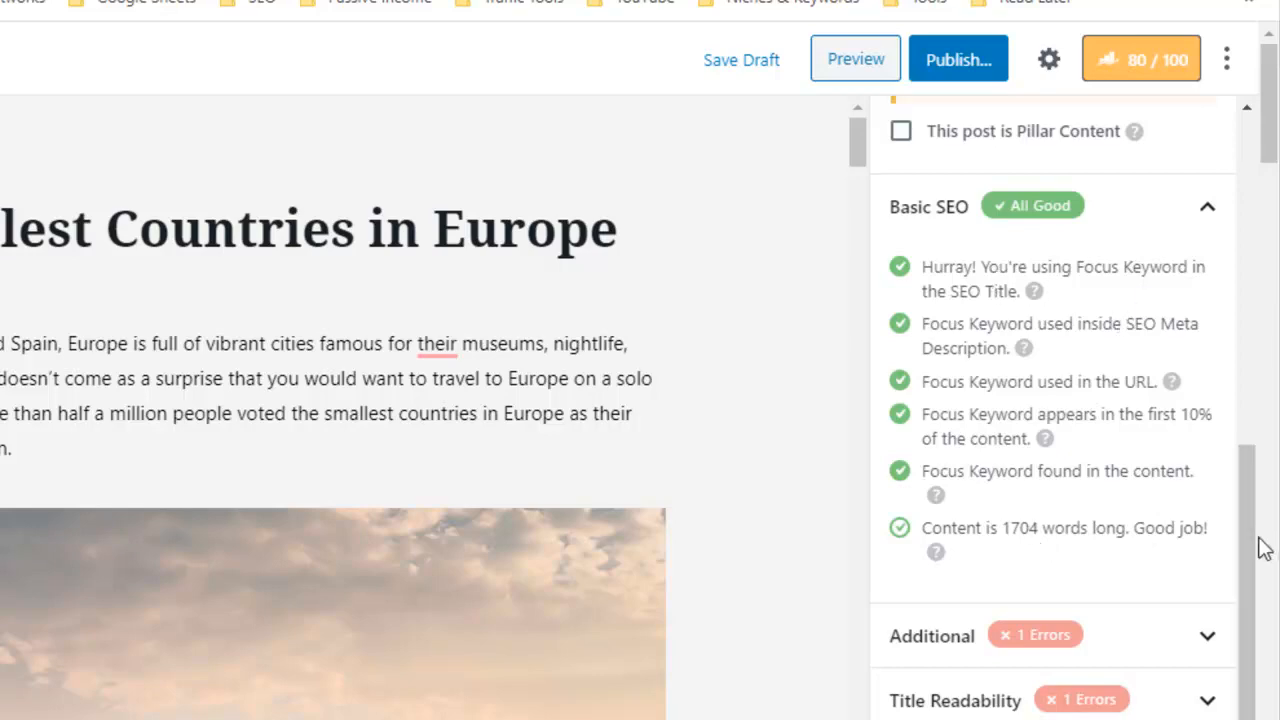
left_click(1203, 634)
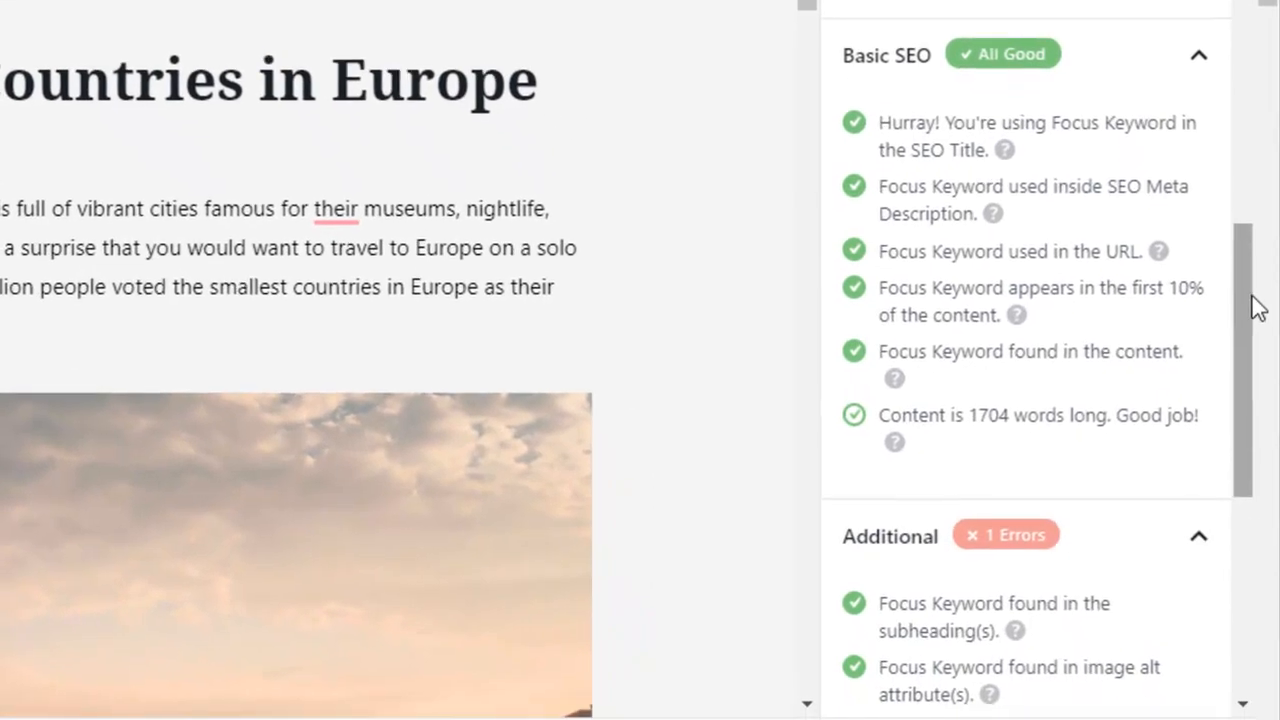
left_click_drag(1250, 318, 1249, 514)
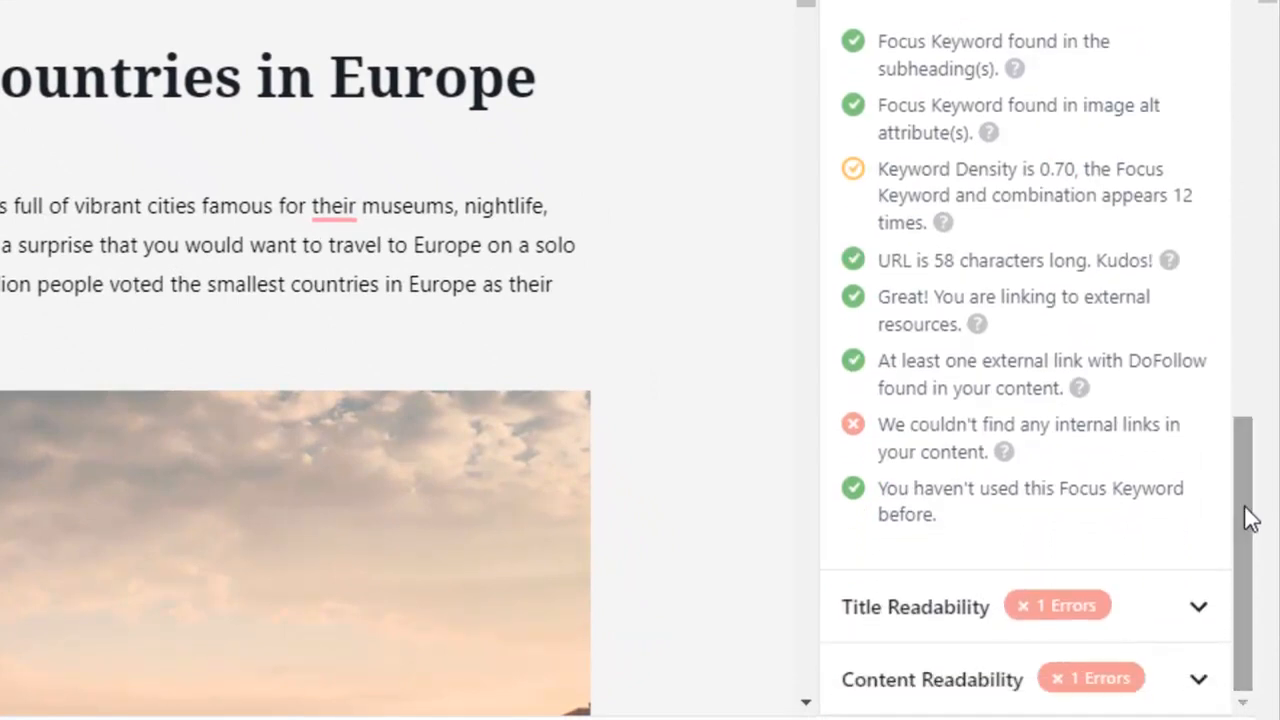
triple_click(1066, 168)
left_click(1066, 168)
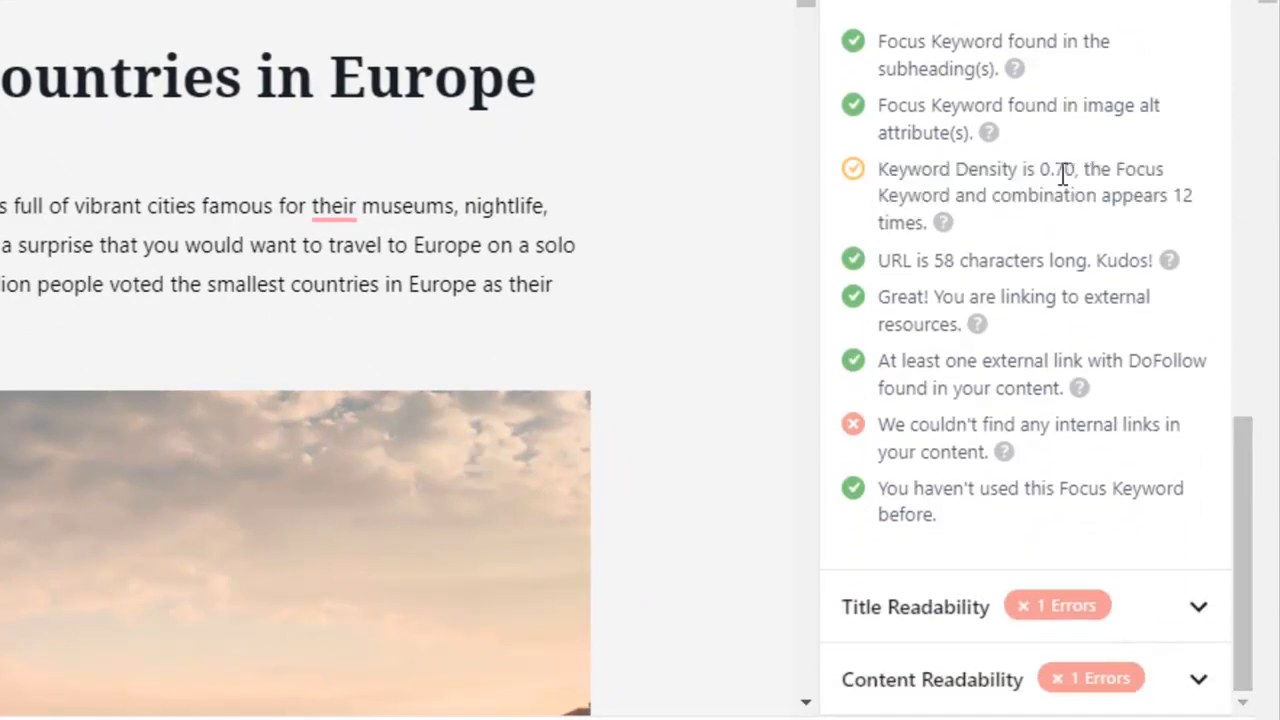
double_click(1058, 170)
left_click(1058, 170)
Step: Highlight "Smallest Countries in Europe" in the post title and check it against the keyword density figure
left_click(507, 84)
left_click_drag(530, 85, 25, 225)
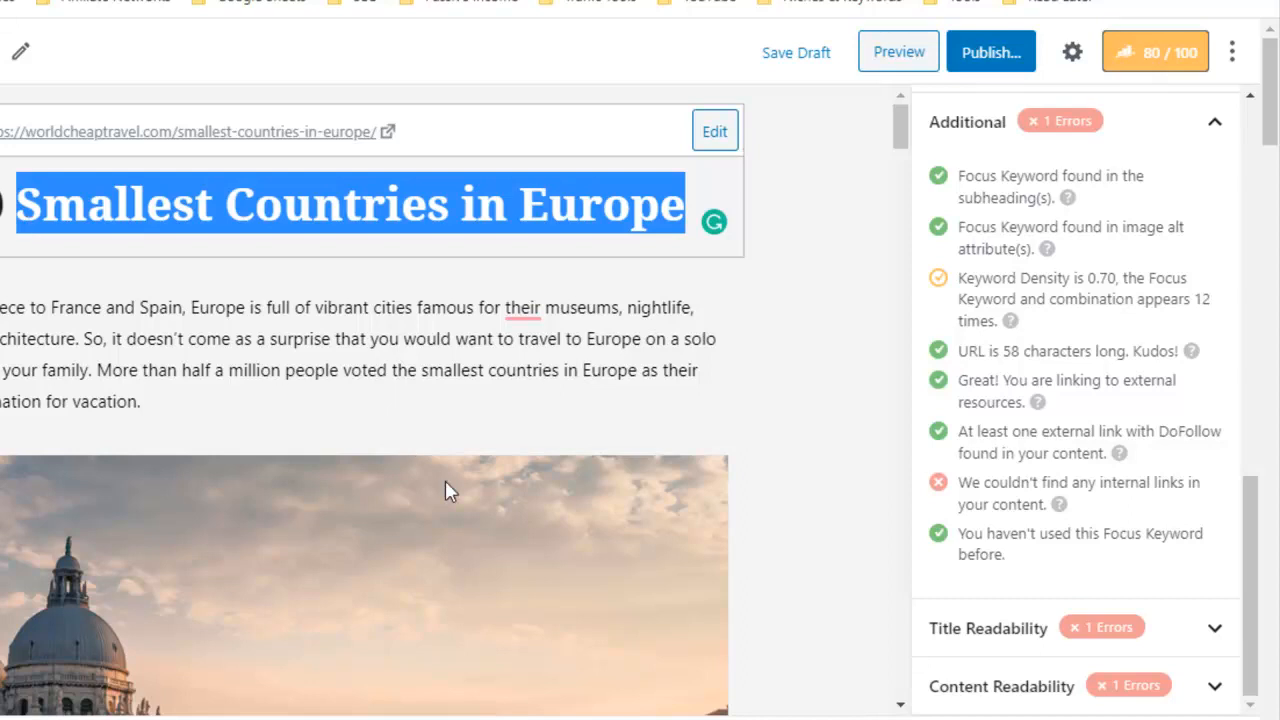
left_click(510, 210)
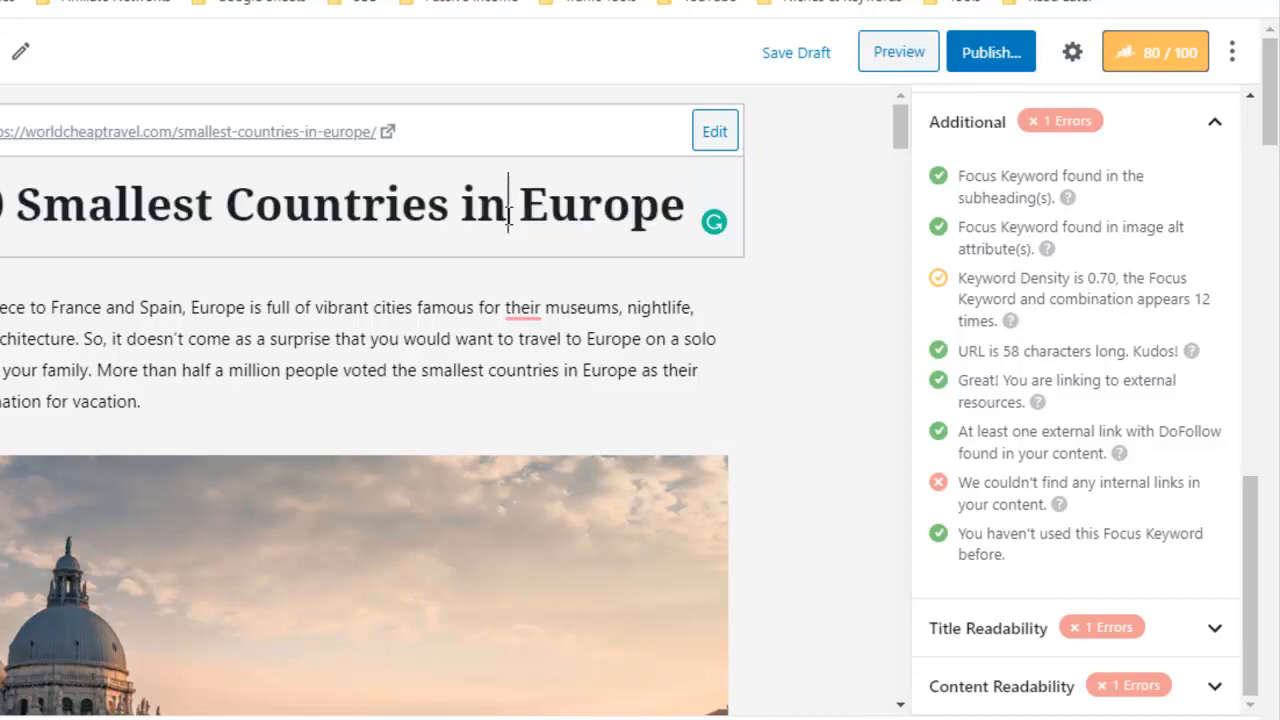
key("ctrl+a")
left_click(509, 213)
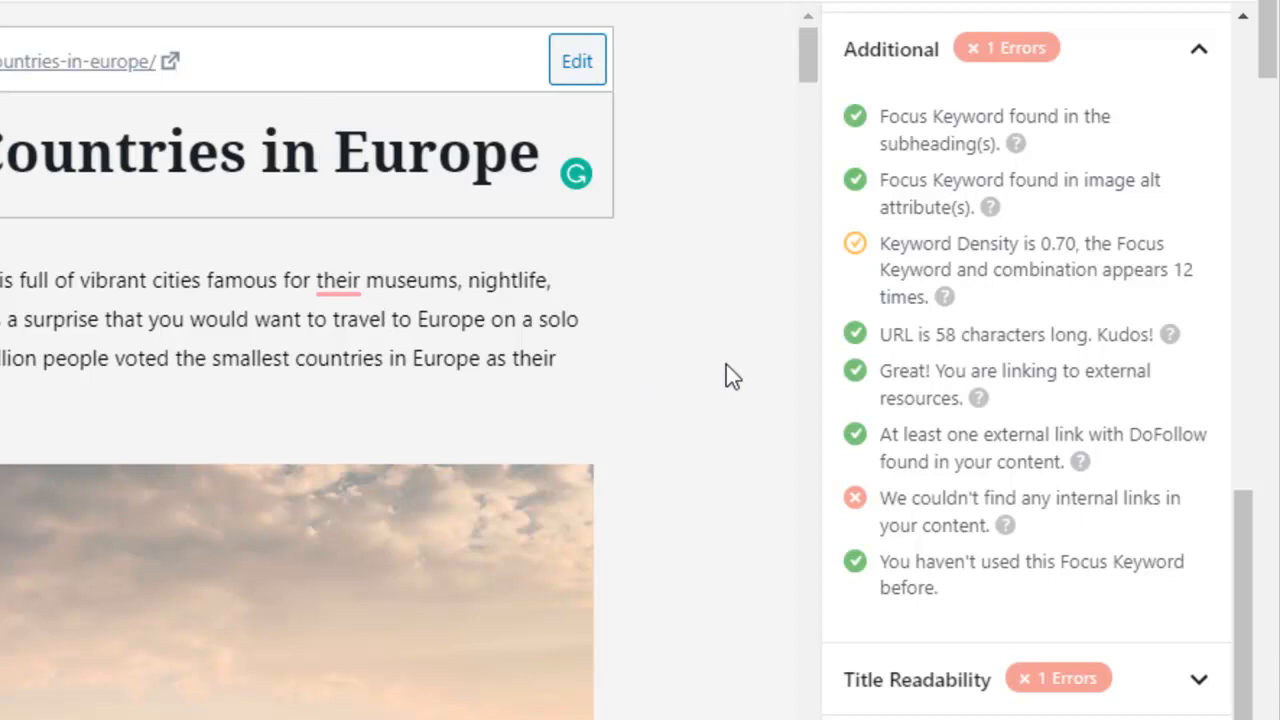
left_click(1076, 264)
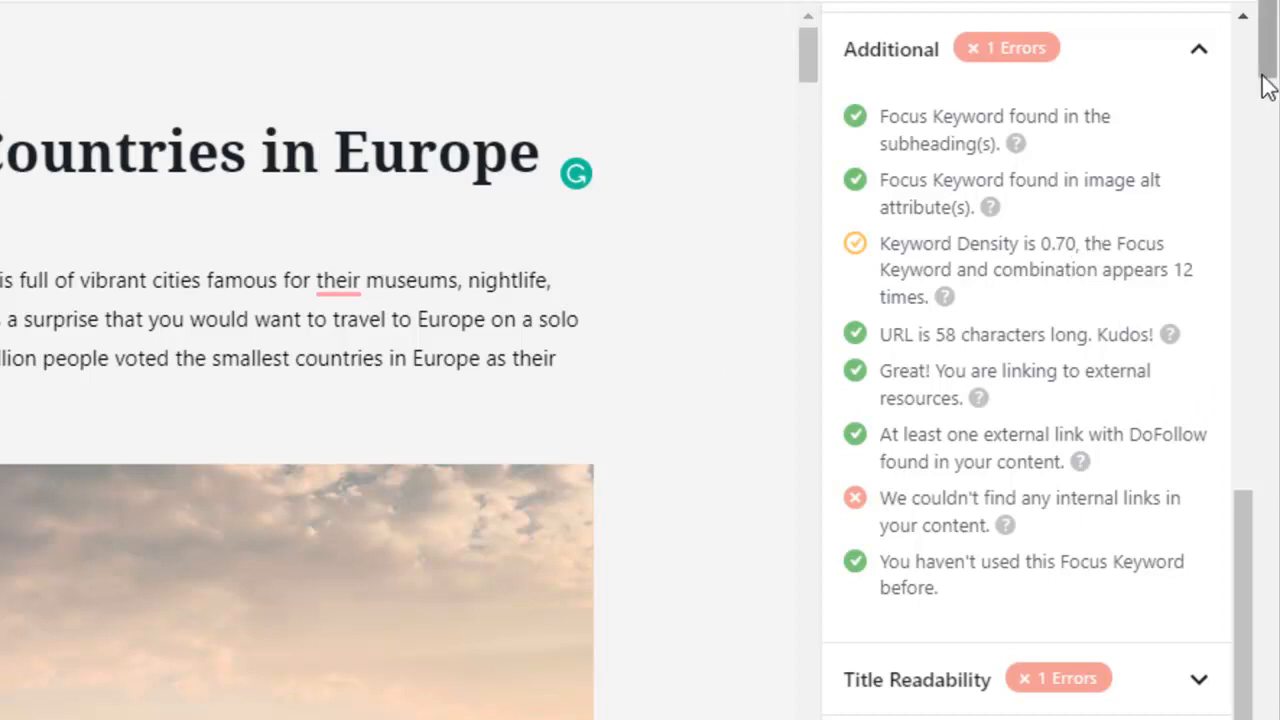
double_click(1070, 246)
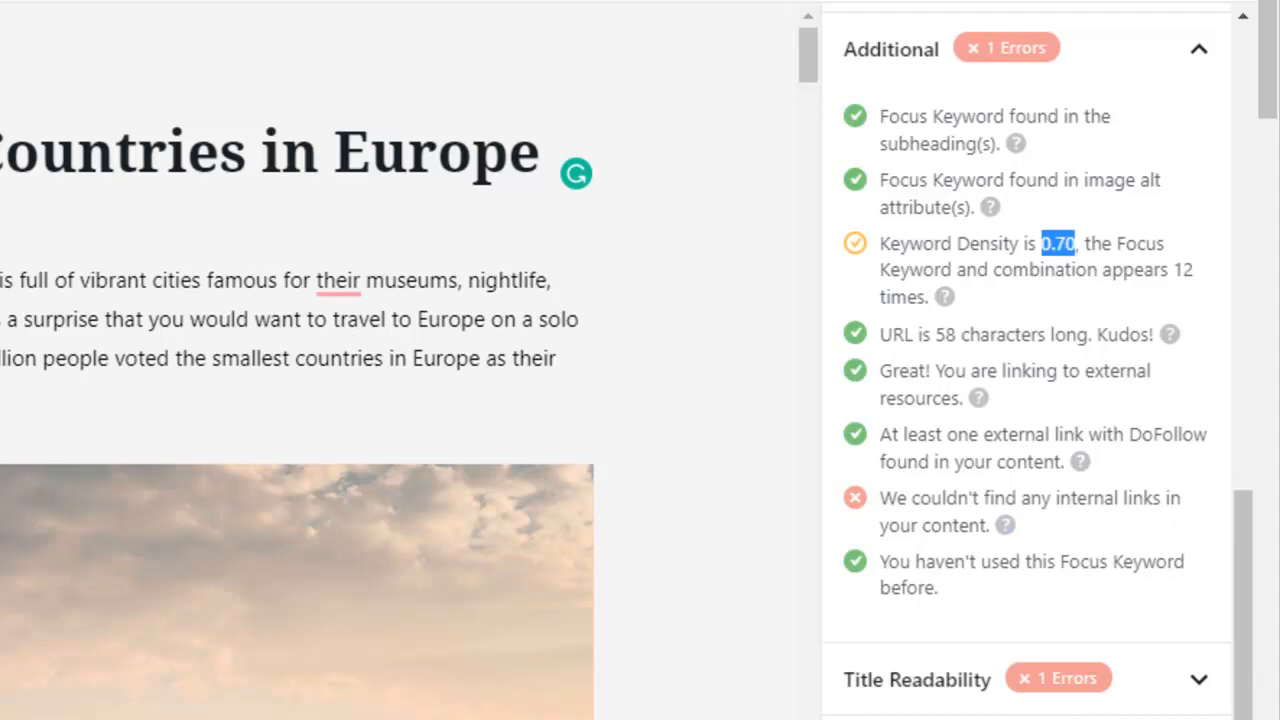
left_click(328, 359)
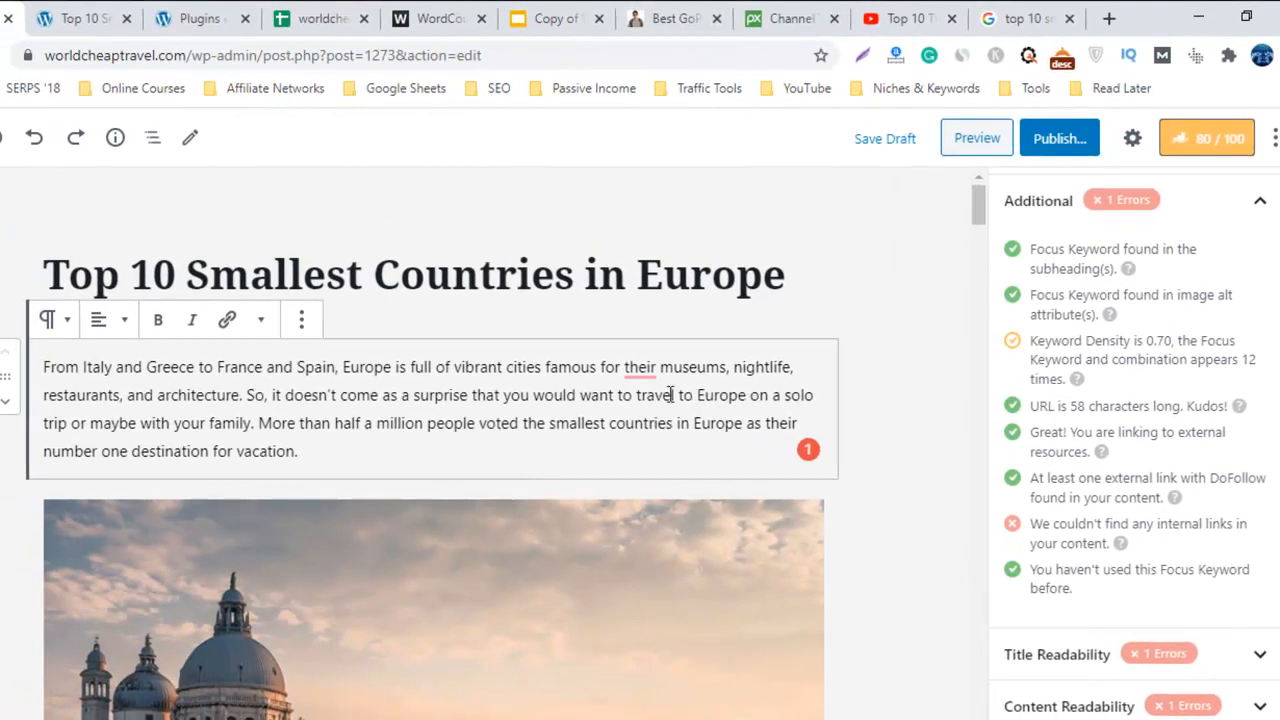
double_click(657, 394)
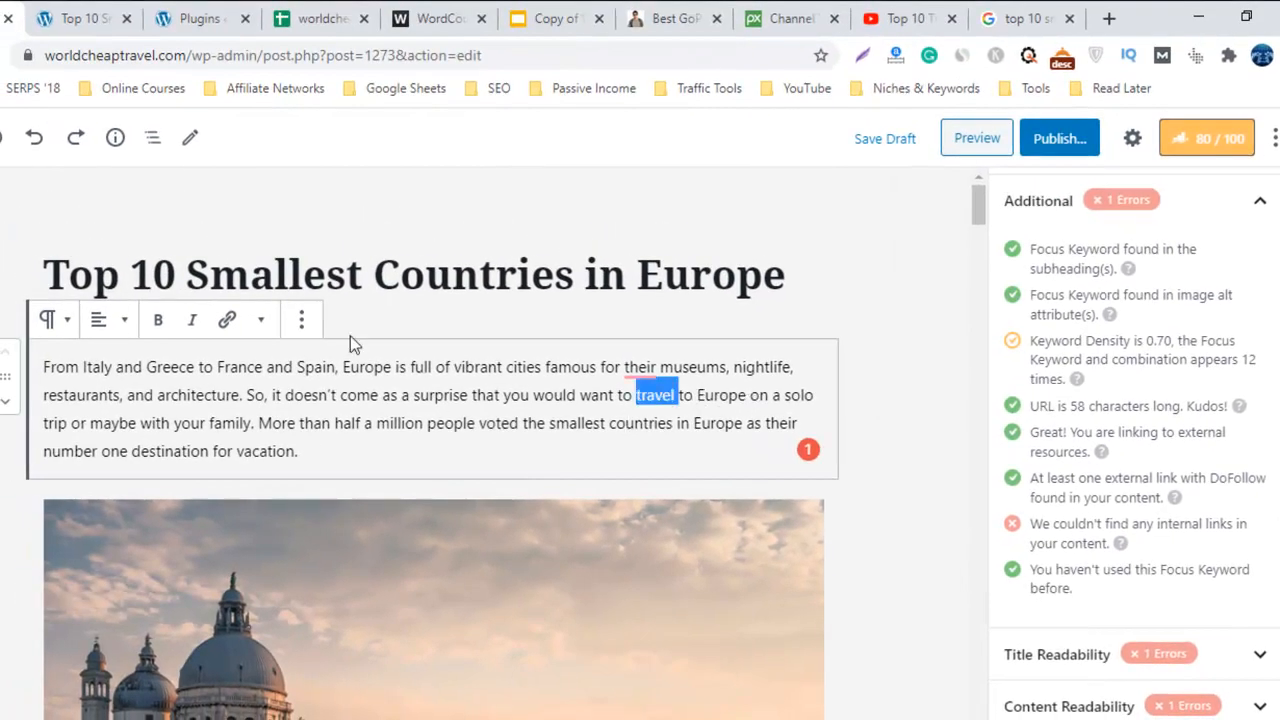
left_click(230, 322)
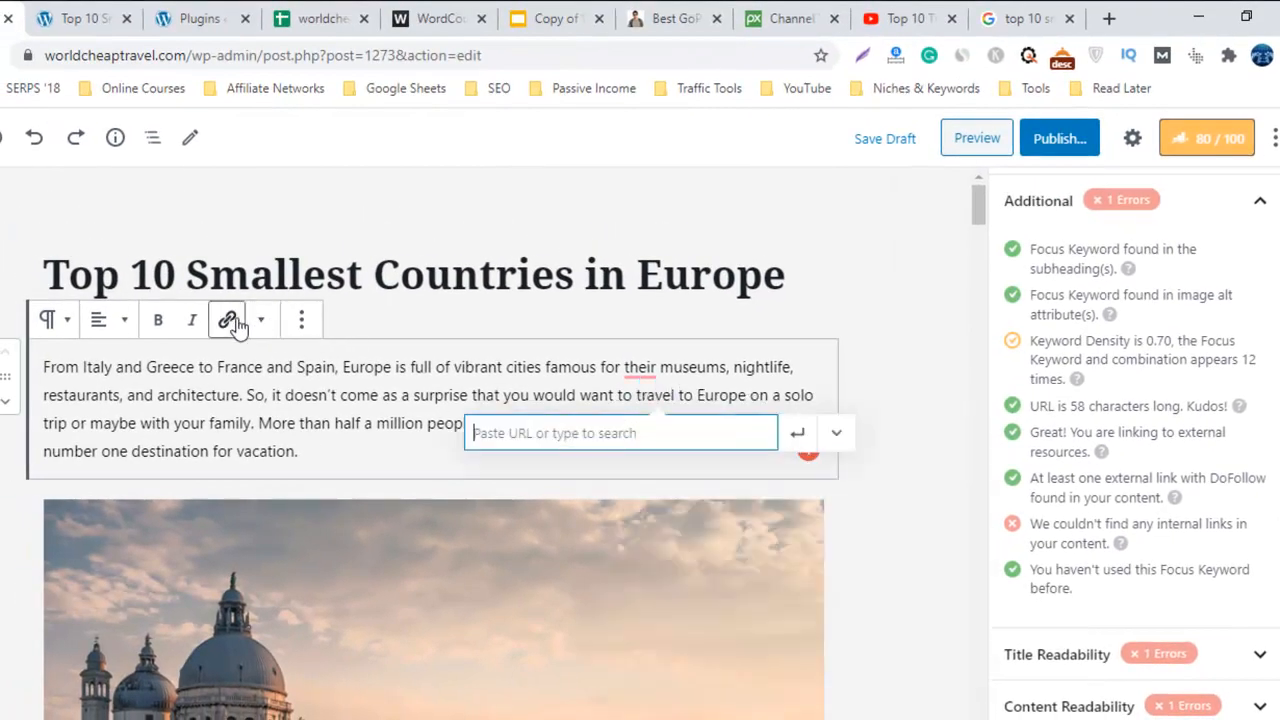
left_click(118, 12)
left_click_drag(186, 55, 44, 55)
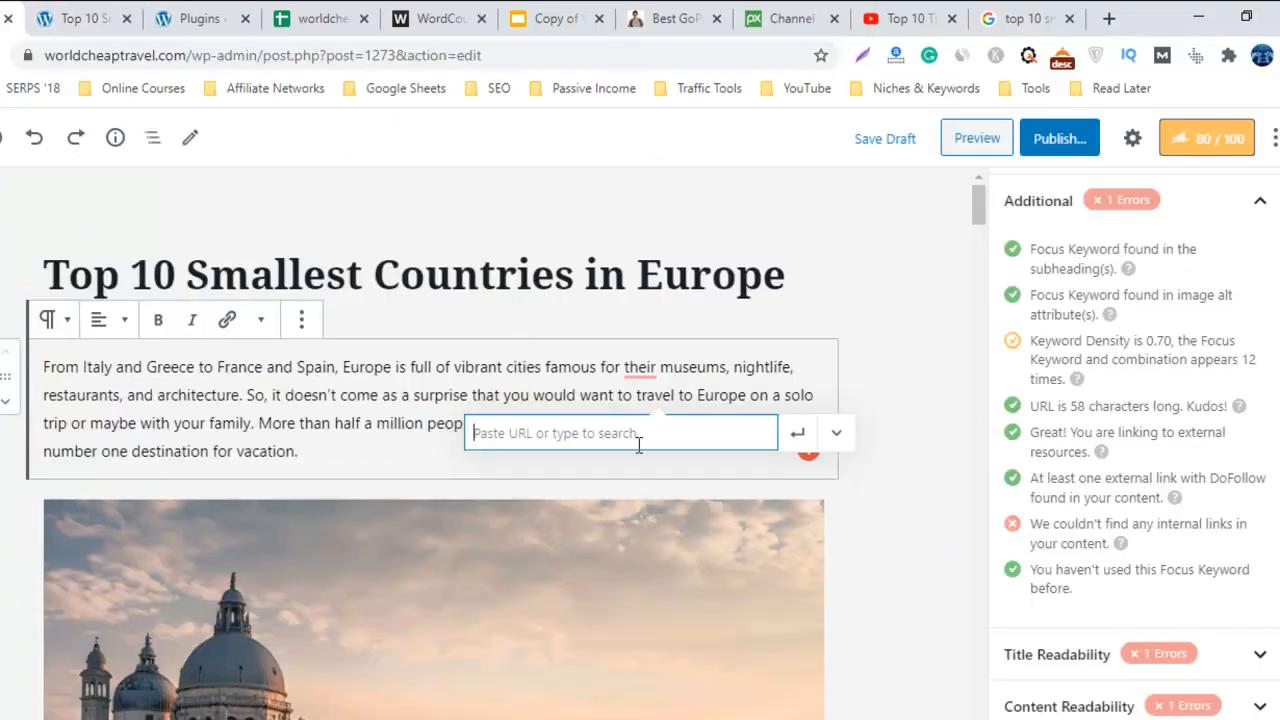
key("ctrl+v")
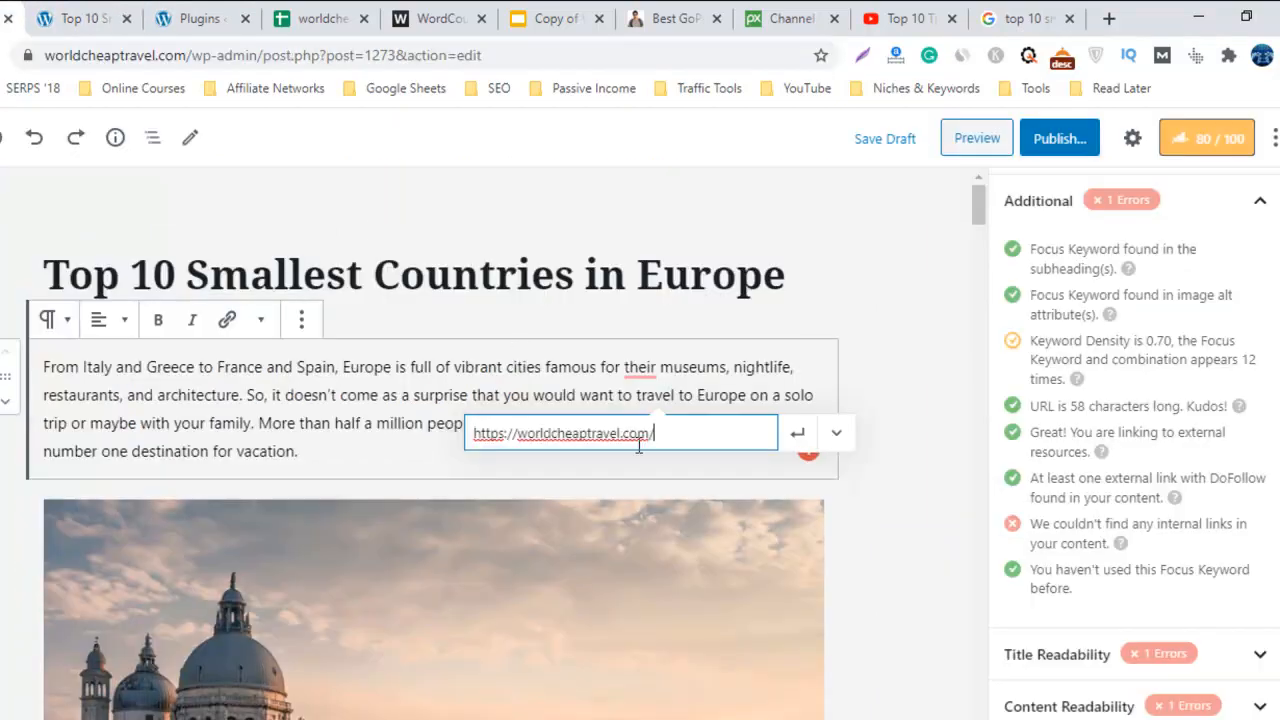
left_click(800, 435)
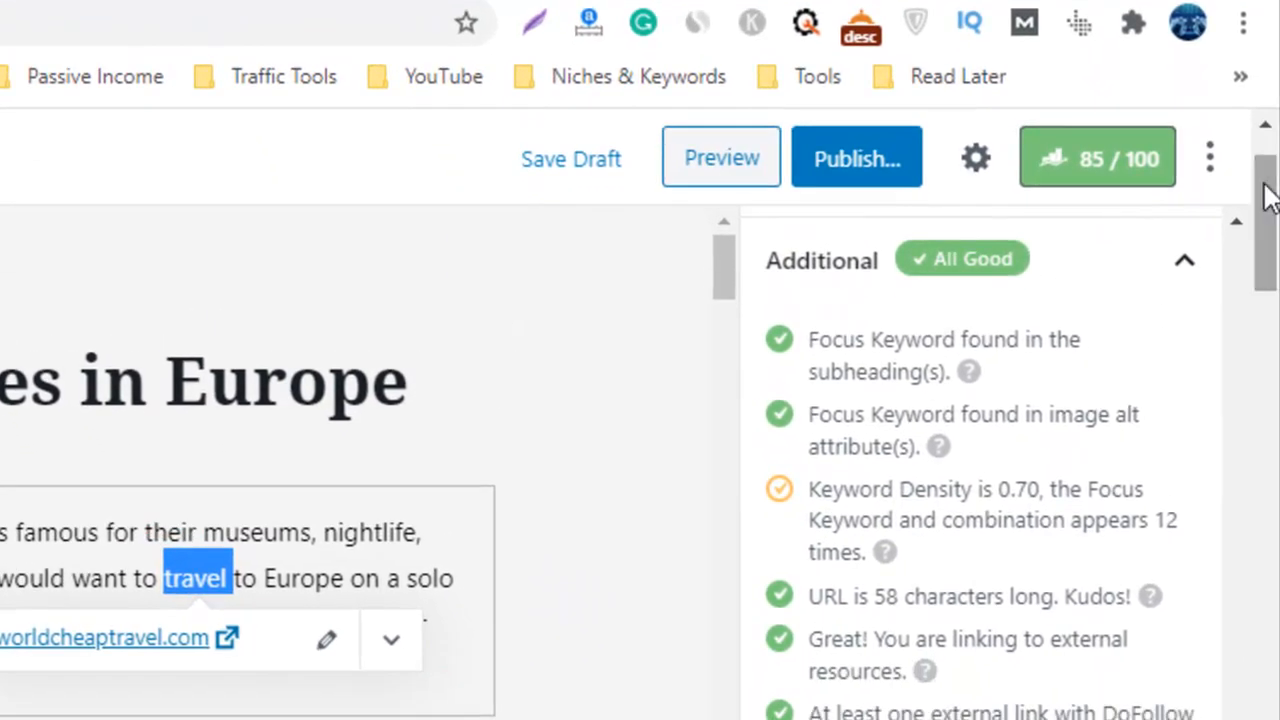
Step: Review the Title Readability checks against the post title, and expand the Content Readability checks to examine their results
left_click_drag(1234, 429, 1241, 570)
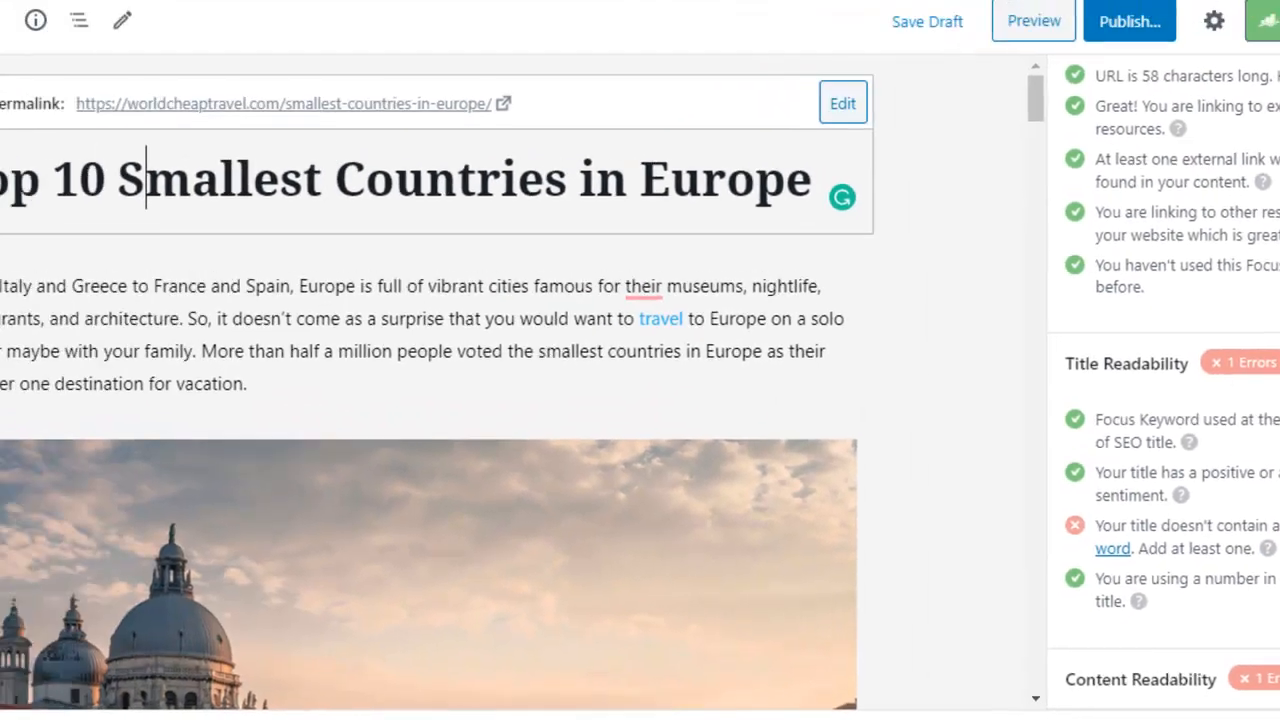
double_click(85, 212)
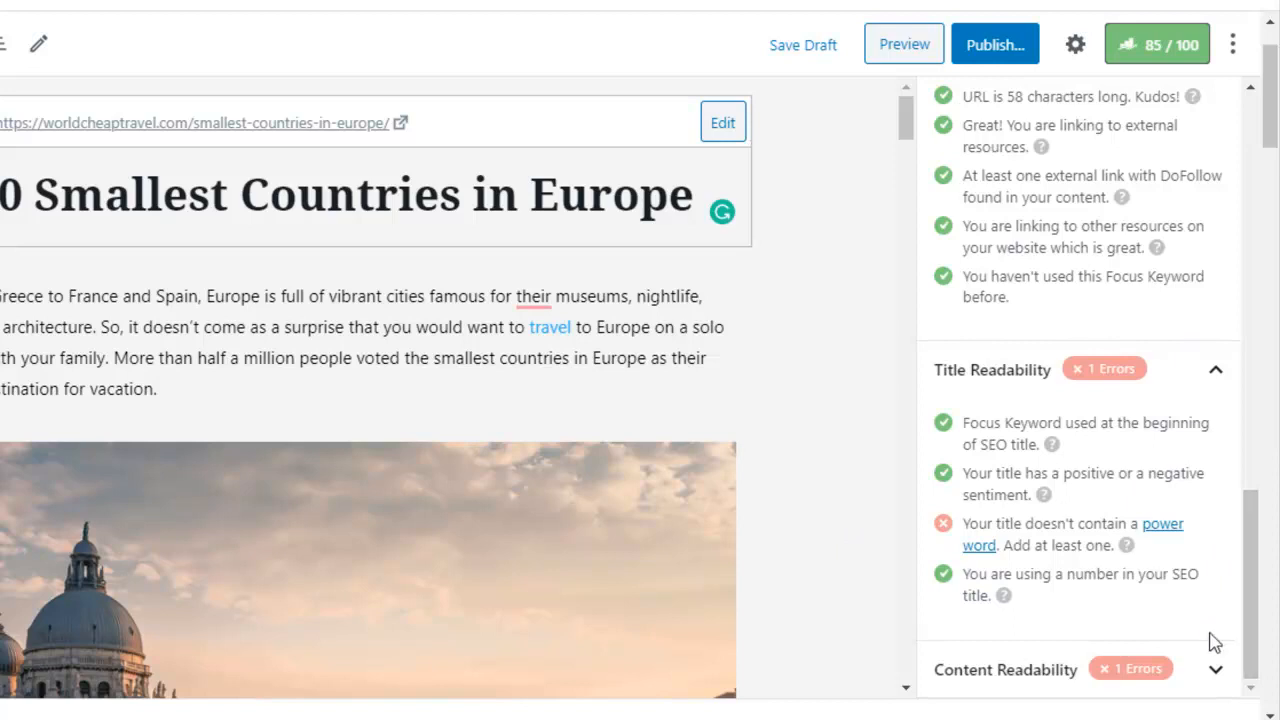
left_click(1211, 667)
left_click_drag(1263, 543, 1252, 643)
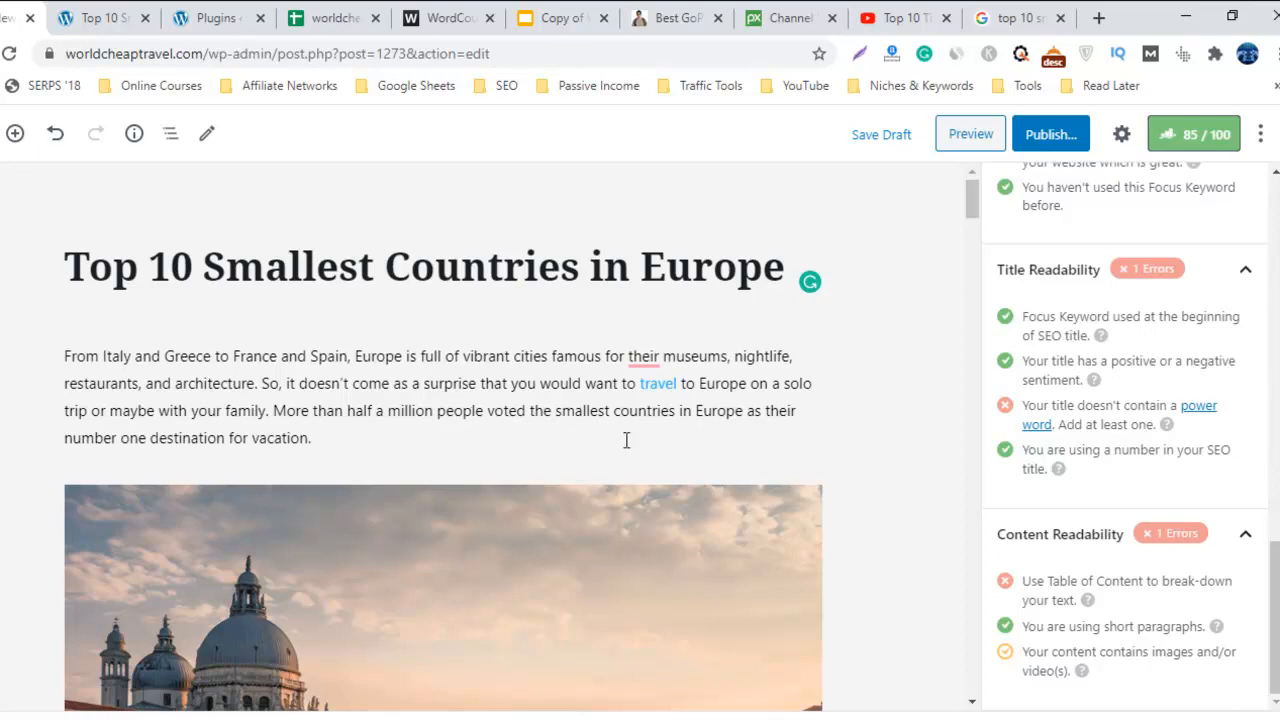
Step: Look at the post's preview page and return to the post editor
left_click_drag(970, 197, 994, 166)
left_click(100, 17)
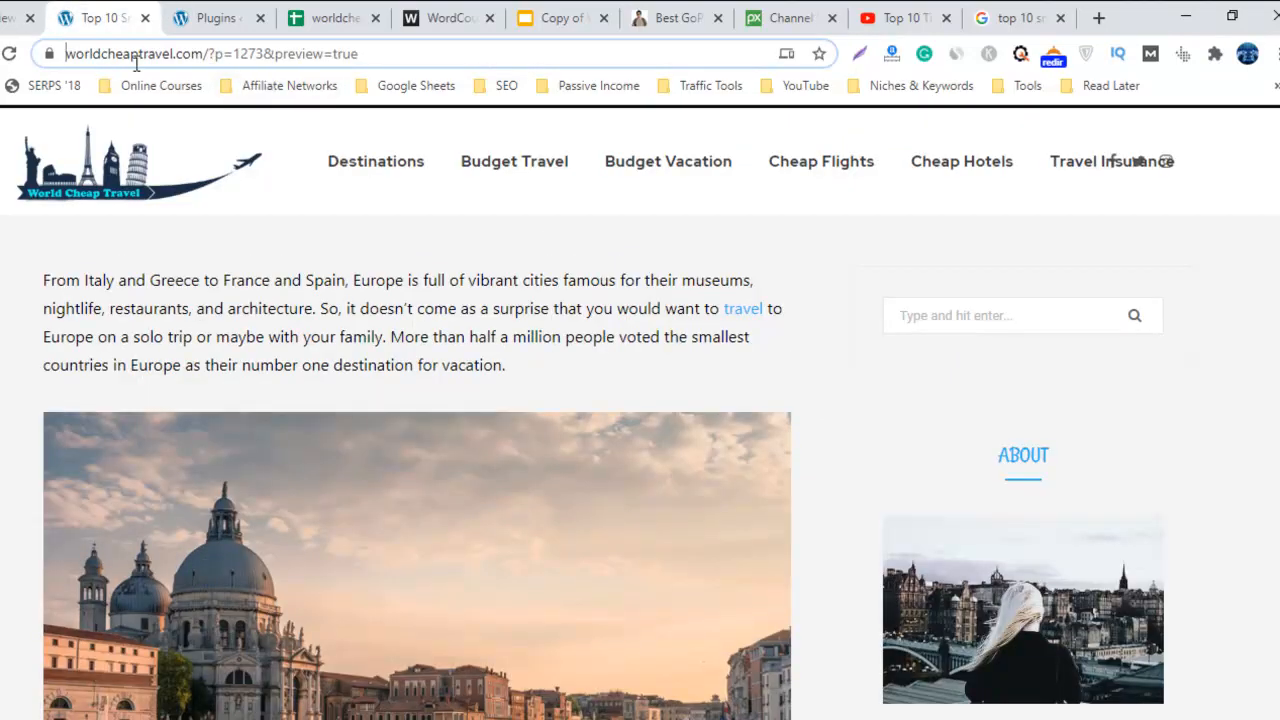
left_click(18, 17)
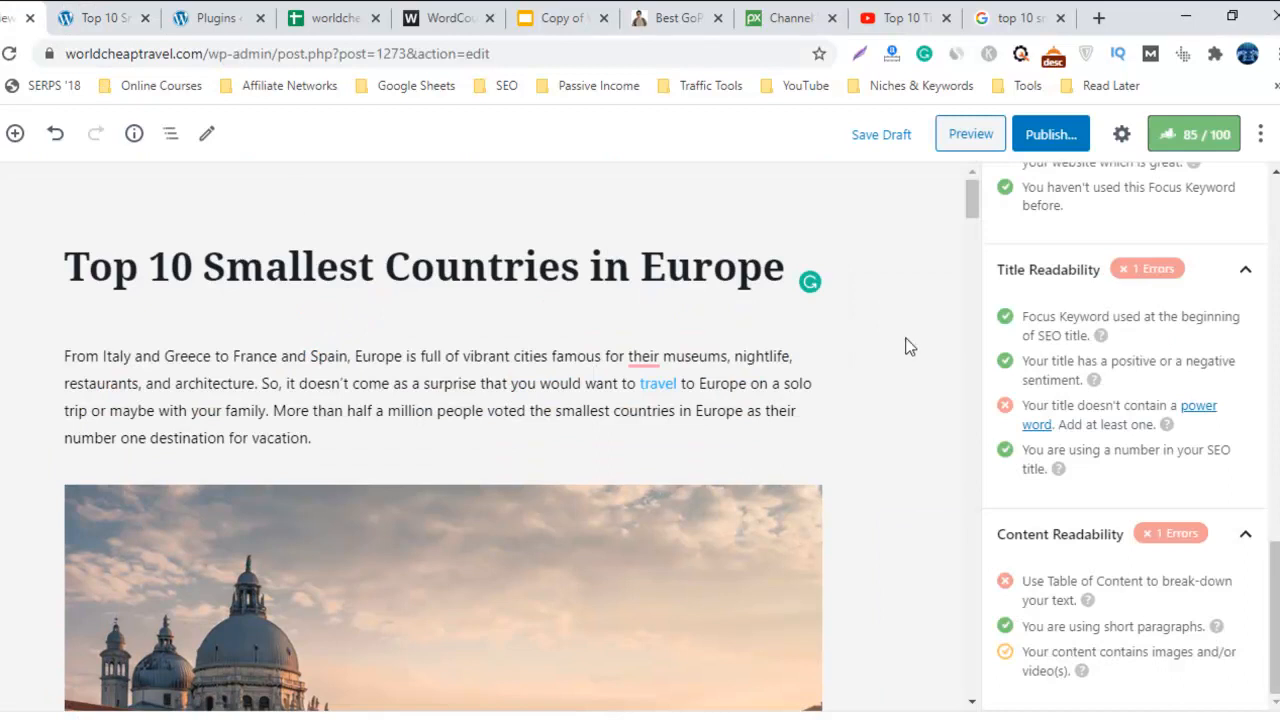
Step: Inspect the Grammarly suggestion for "their" in the opening paragraph, and look through the post down to the Montenegro section
left_click(644, 357)
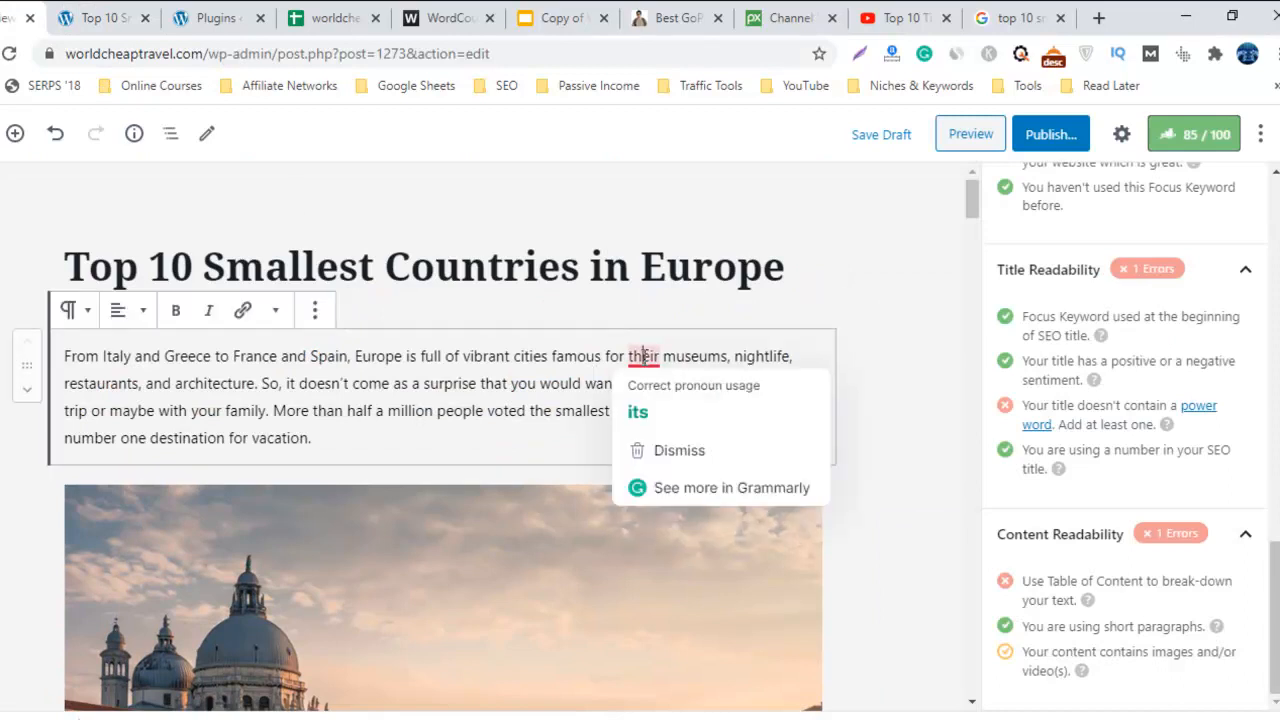
left_click(841, 357)
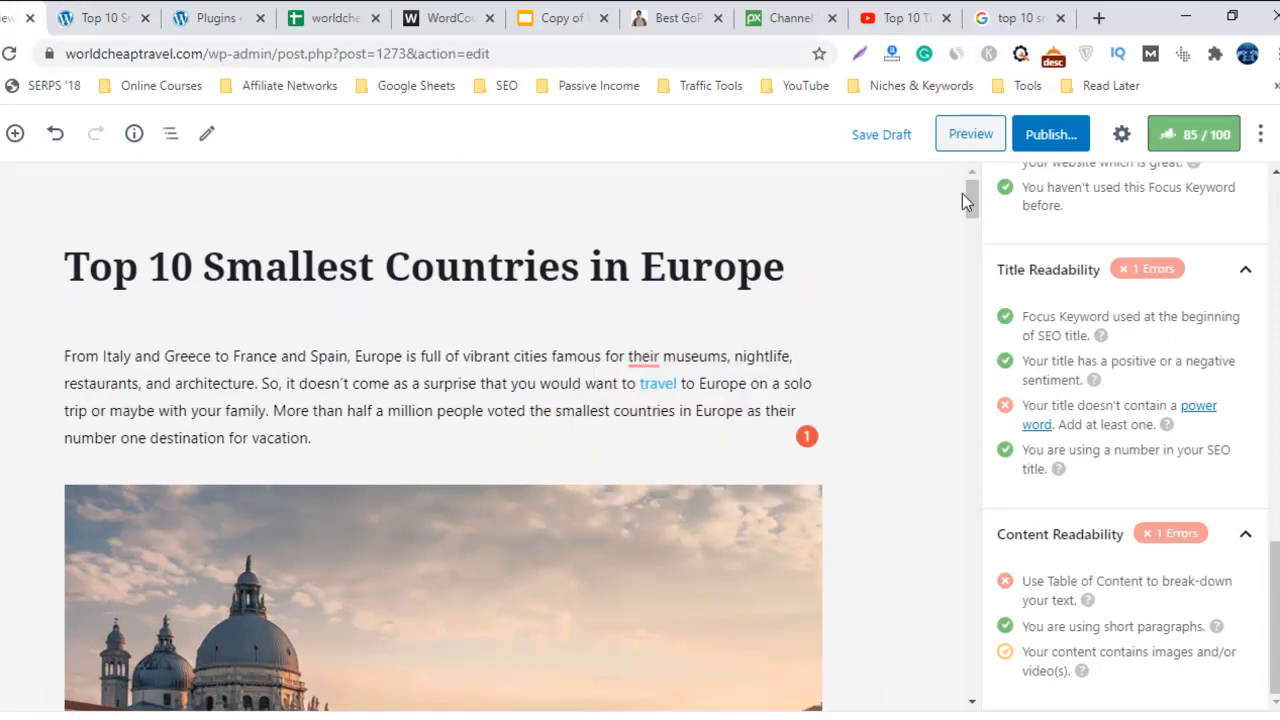
left_click_drag(968, 197, 948, 594)
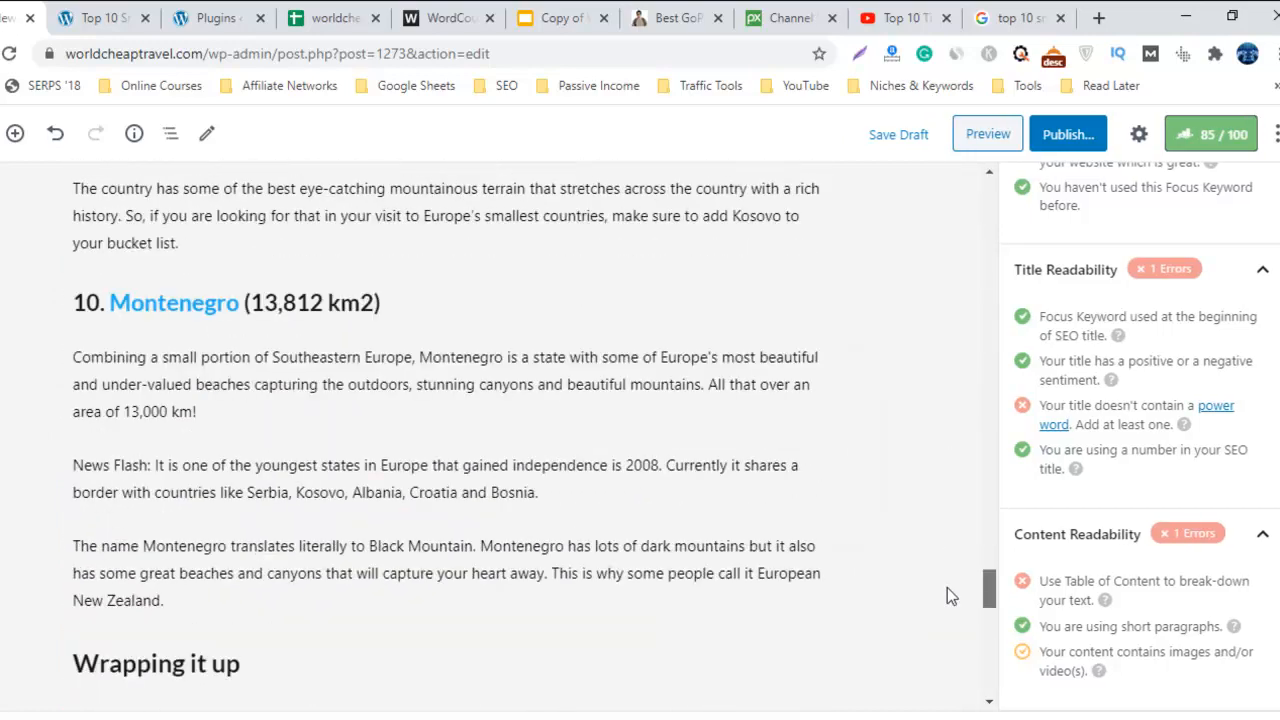